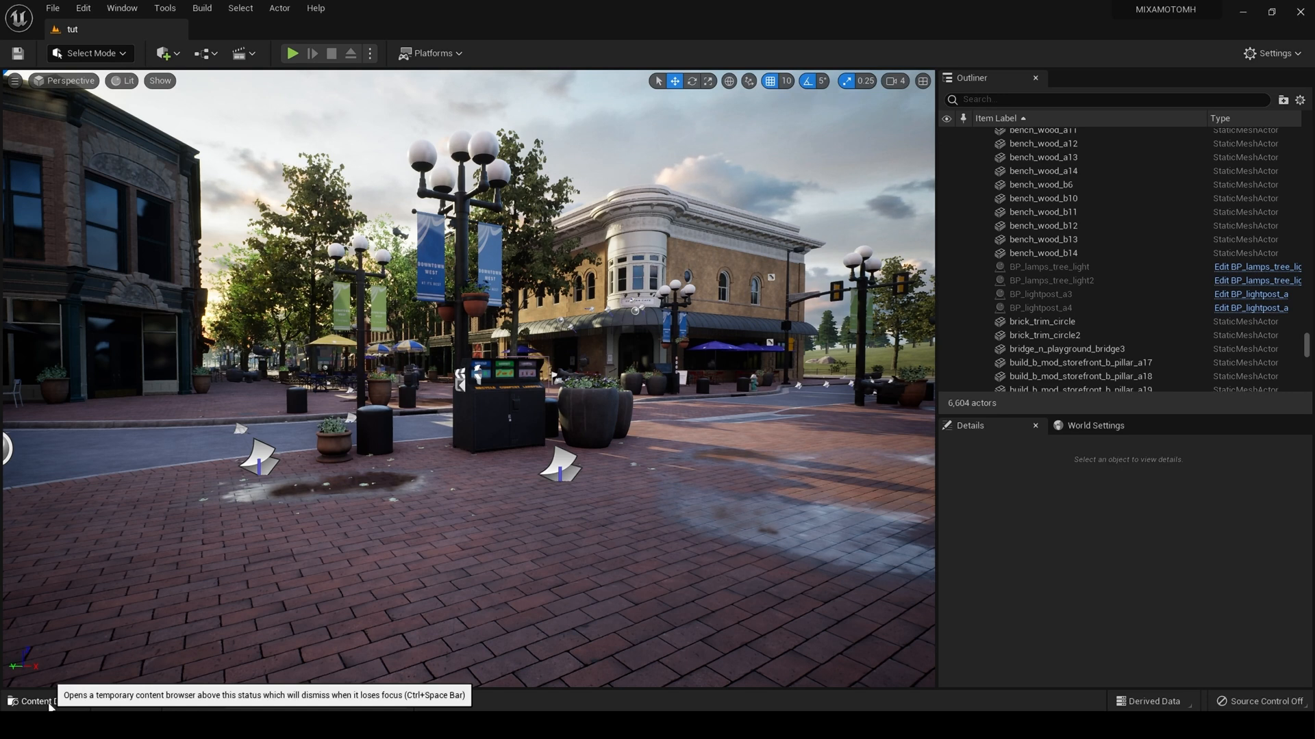
Place BP_CrowdCharacter from the CitySampleCrowd Blueprints folder on the brick pavement in front of the trash bins.
left_click(50, 704)
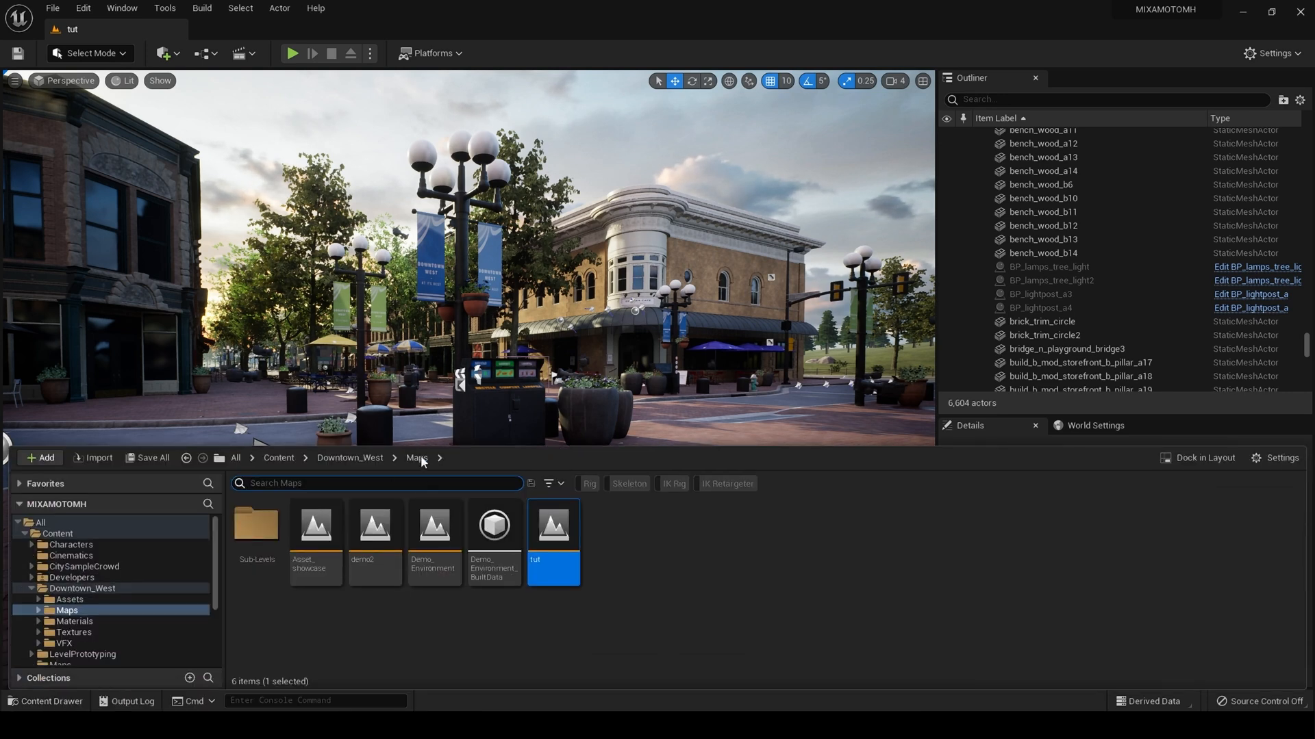
left_click(278, 457)
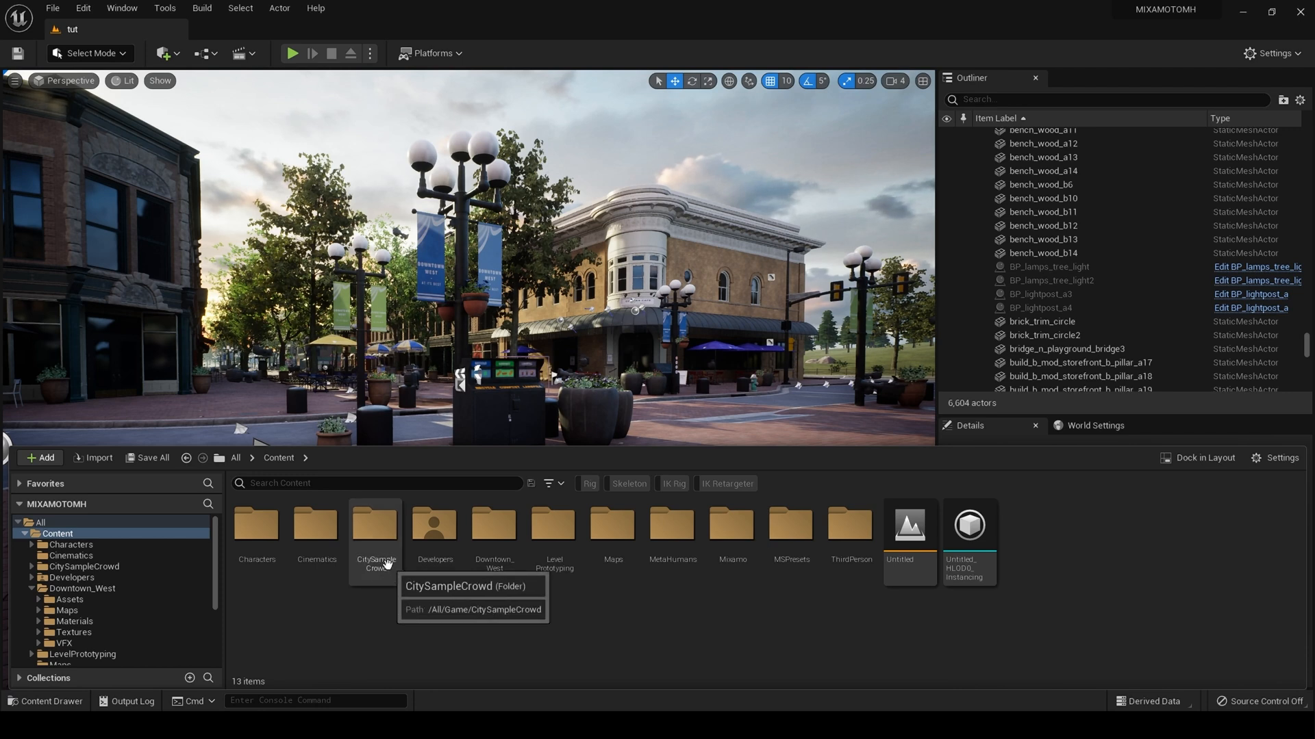
double_click(384, 563)
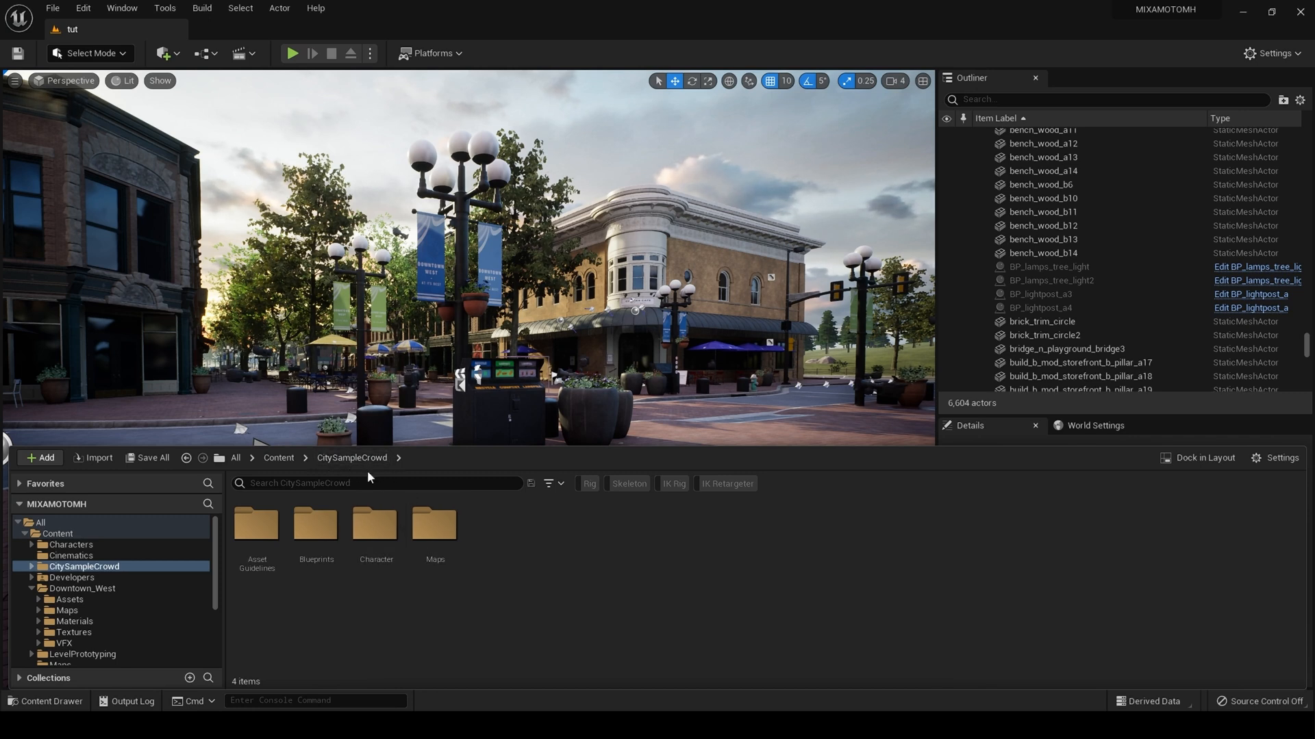
double_click(323, 533)
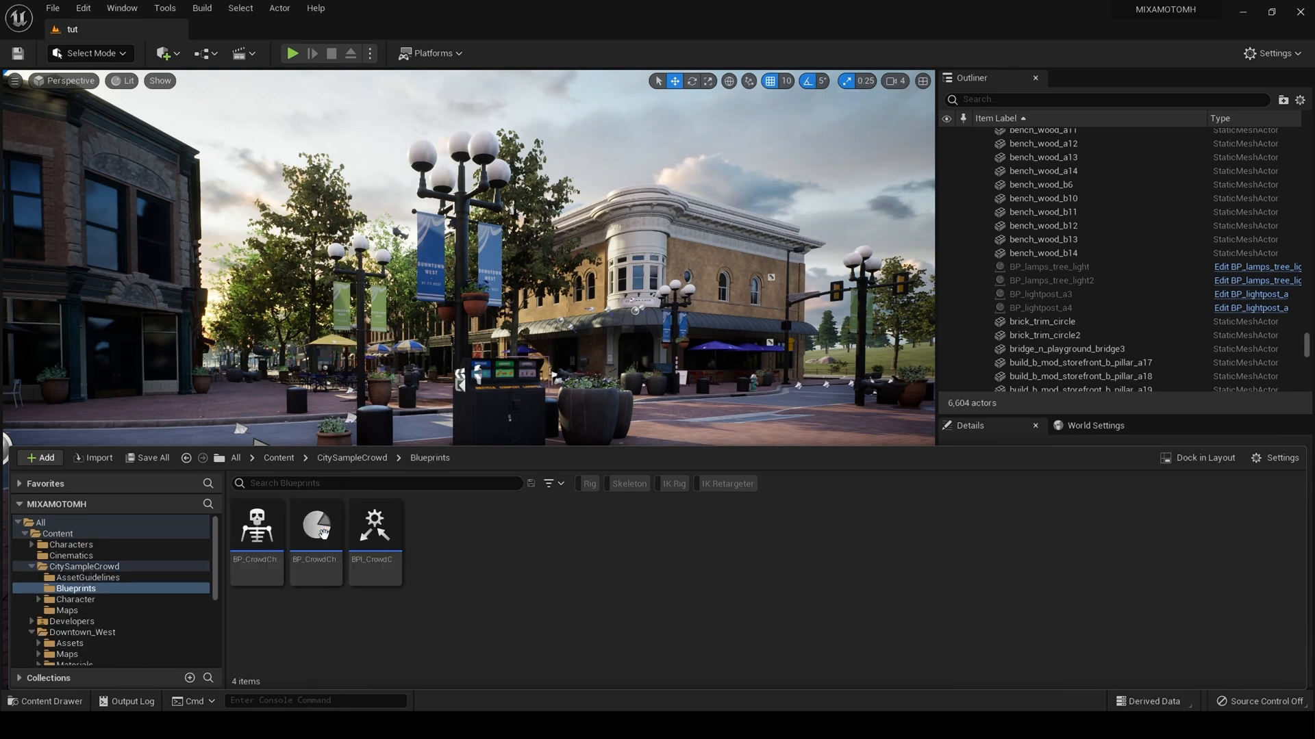
left_click(250, 557)
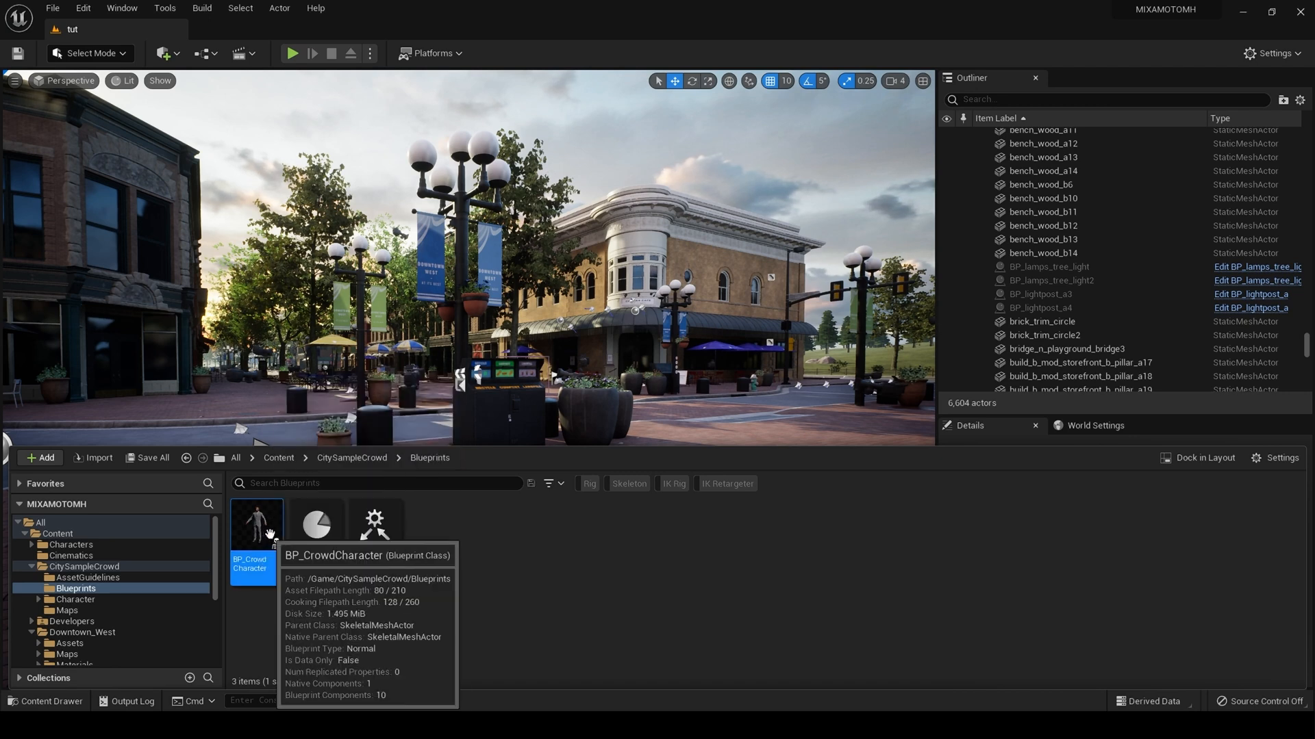
left_click_drag(259, 537, 415, 526)
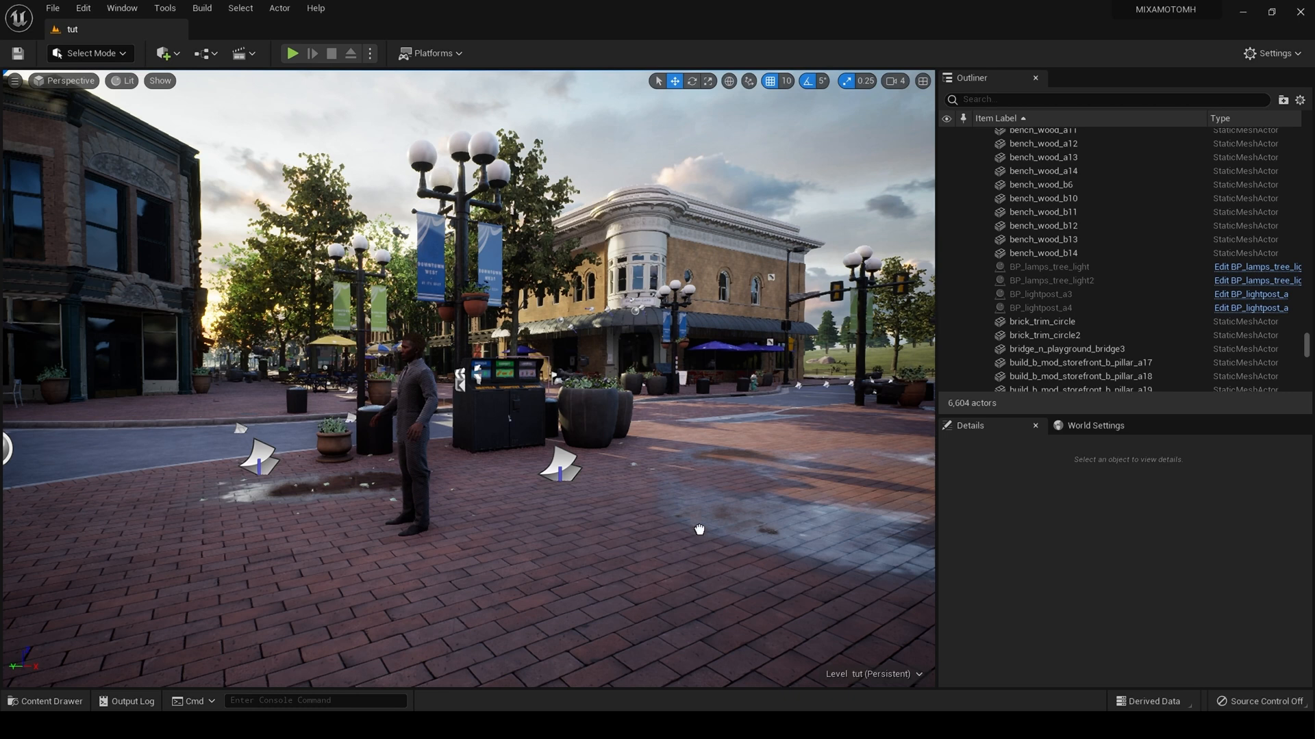
Lower the placed crowd character to the ground by setting its Z location to 5.
right_click_drag(416, 472, 419, 474)
mouse_move(407, 488)
left_mouse_down()
mouse_move(410, 465)
mouse_move(414, 478)
left_mouse_up()
left_click(1242, 584)
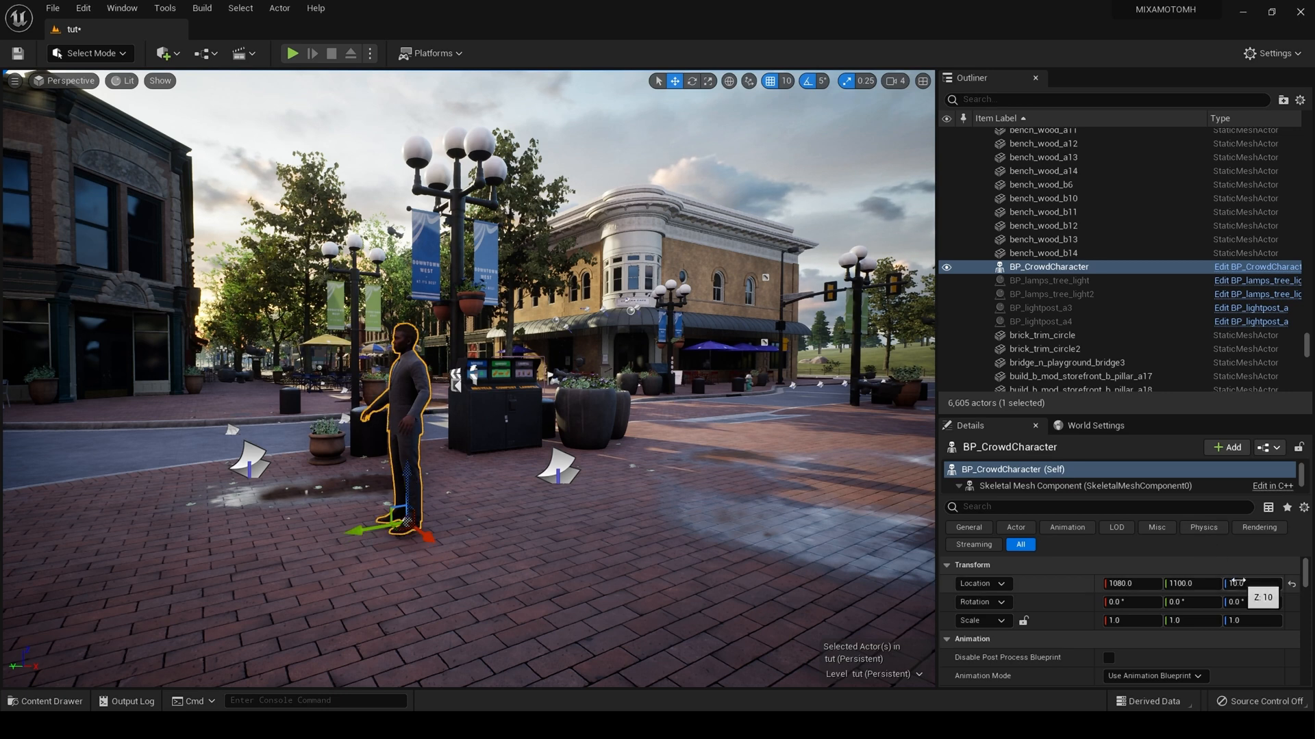
key("Return")
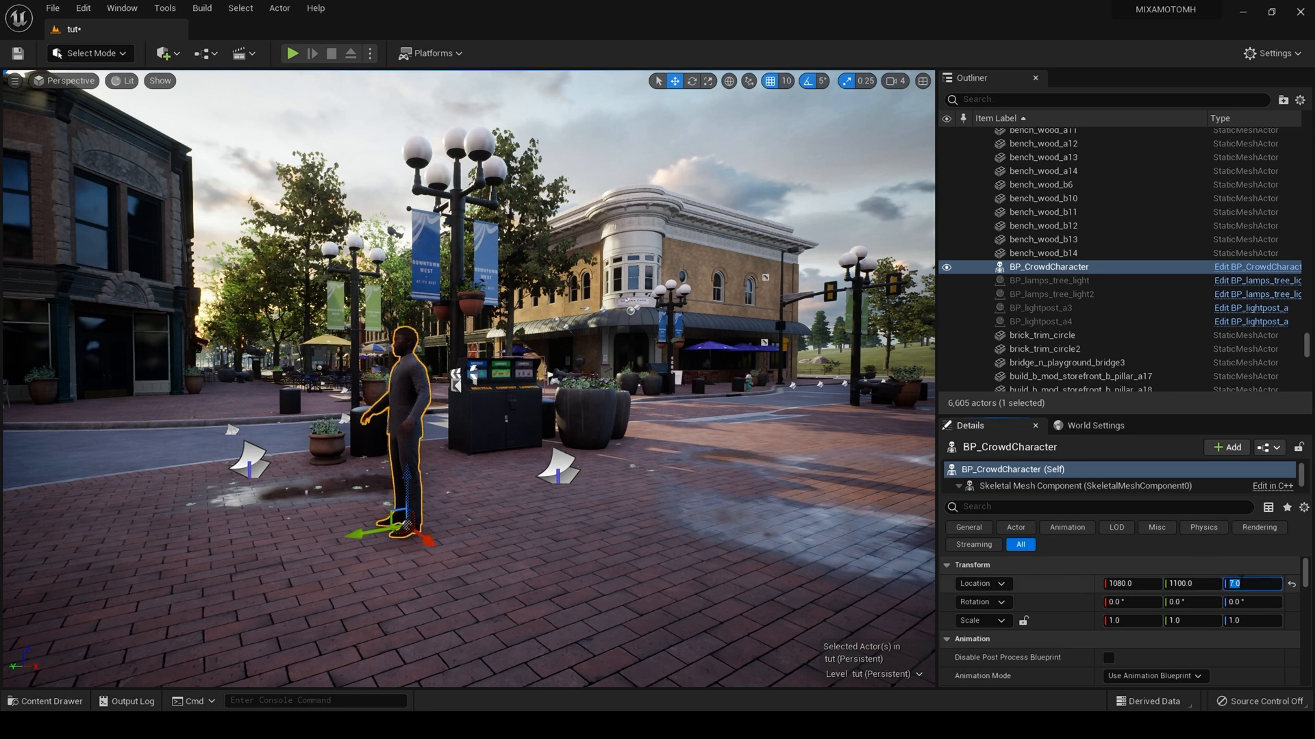
type("5")
key("Return")
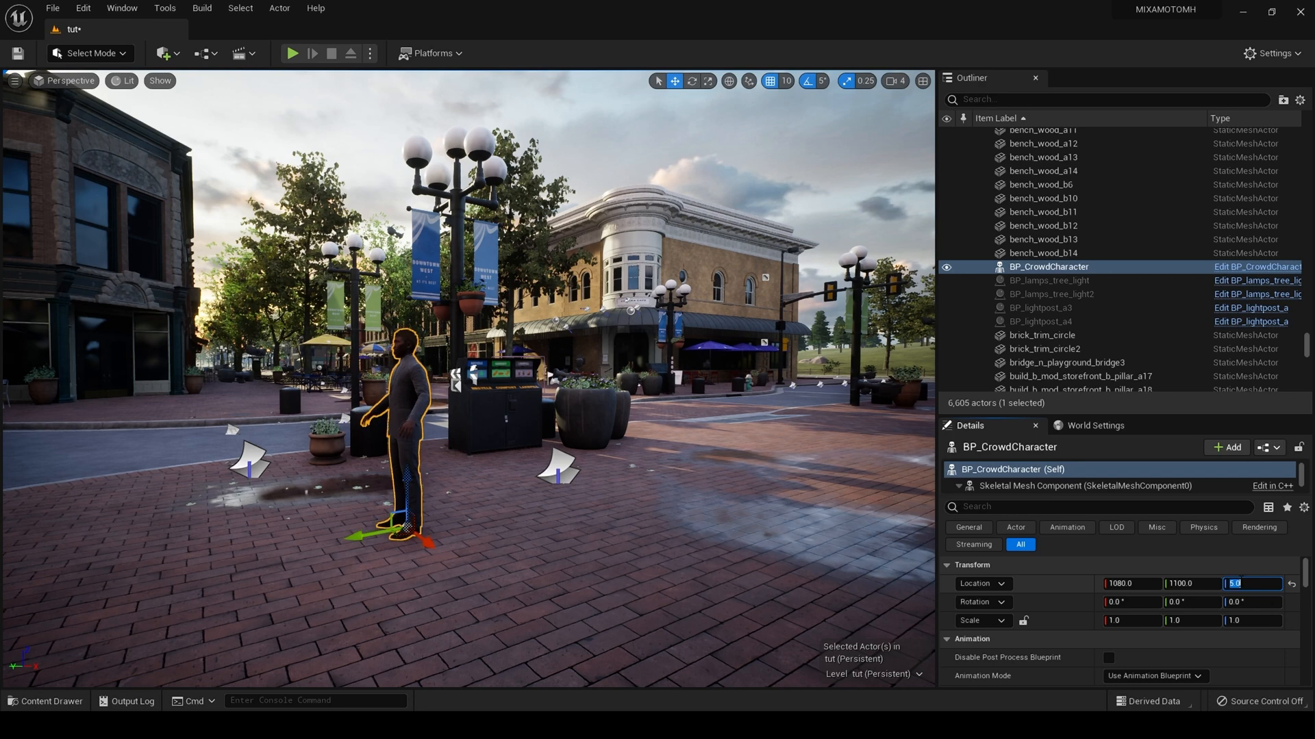
Change the crowd character's gender to Female in its Character Options.
right_click_drag(544, 468, 507, 469)
key("w")
mouse_move(822, 548)
left_mouse_down()
mouse_move(812, 531)
mouse_move(832, 569)
left_mouse_up()
scroll(1041, 575, "down", 3)
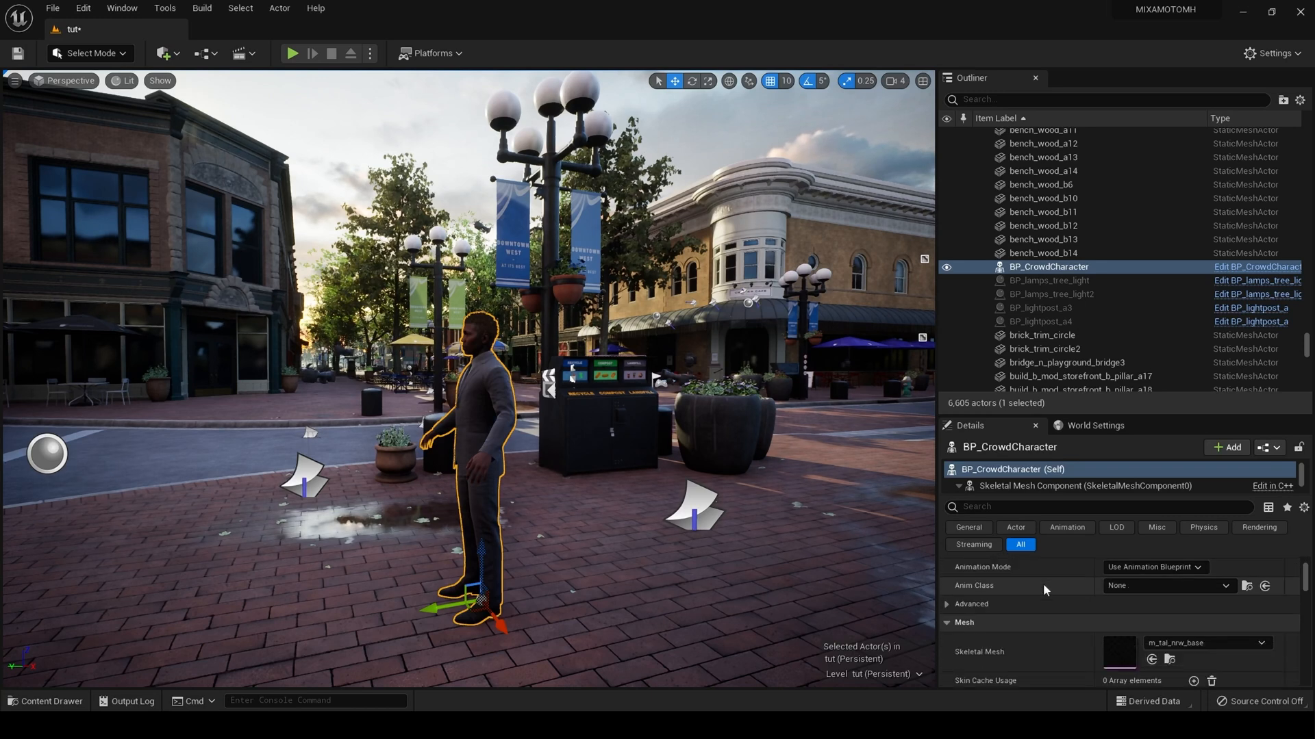
scroll(1042, 584, "up", 4)
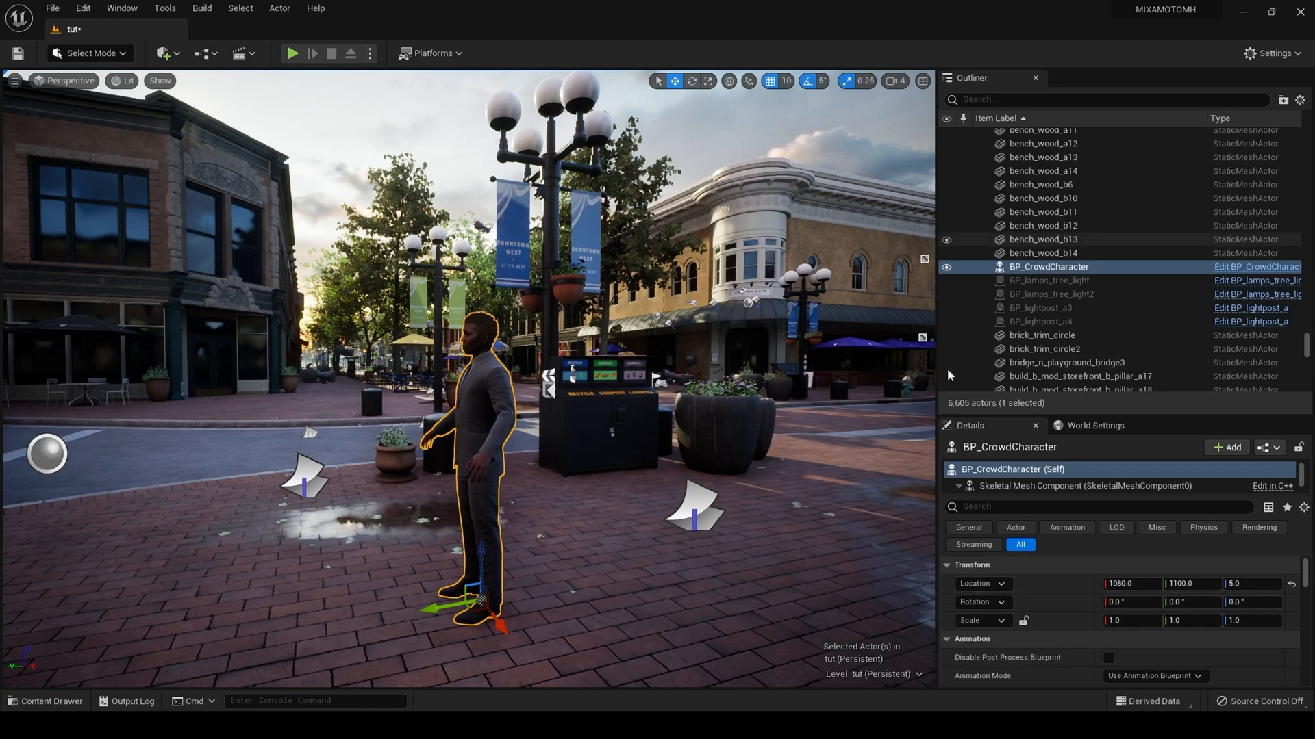
scroll(1096, 626, "down", 5)
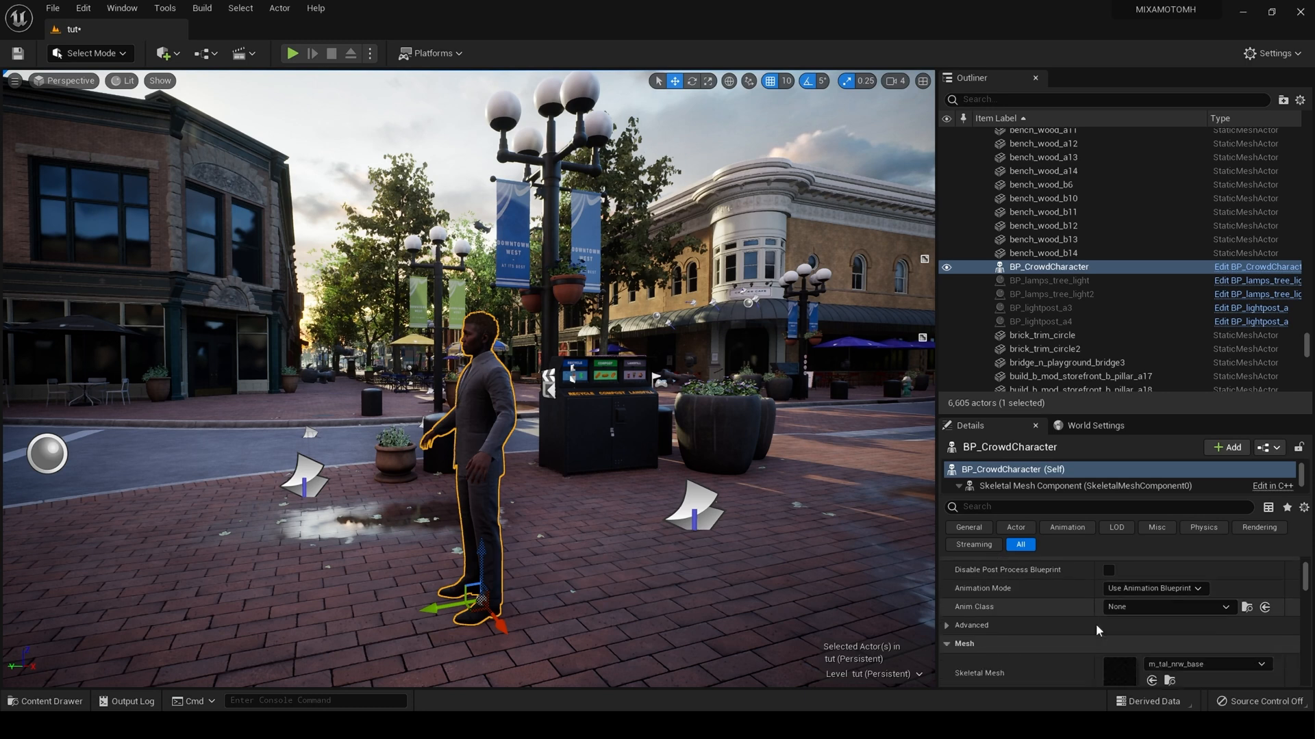
scroll(1095, 623, "down", 3)
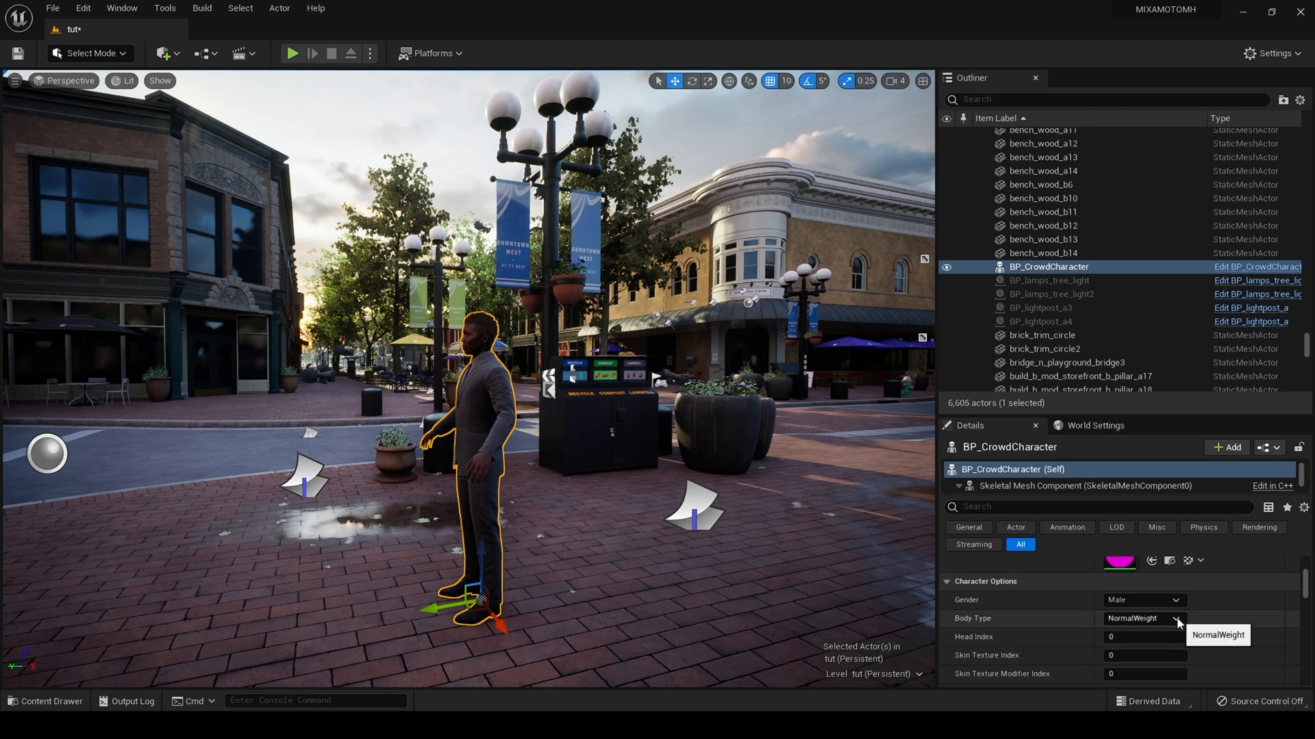
left_click(1157, 600)
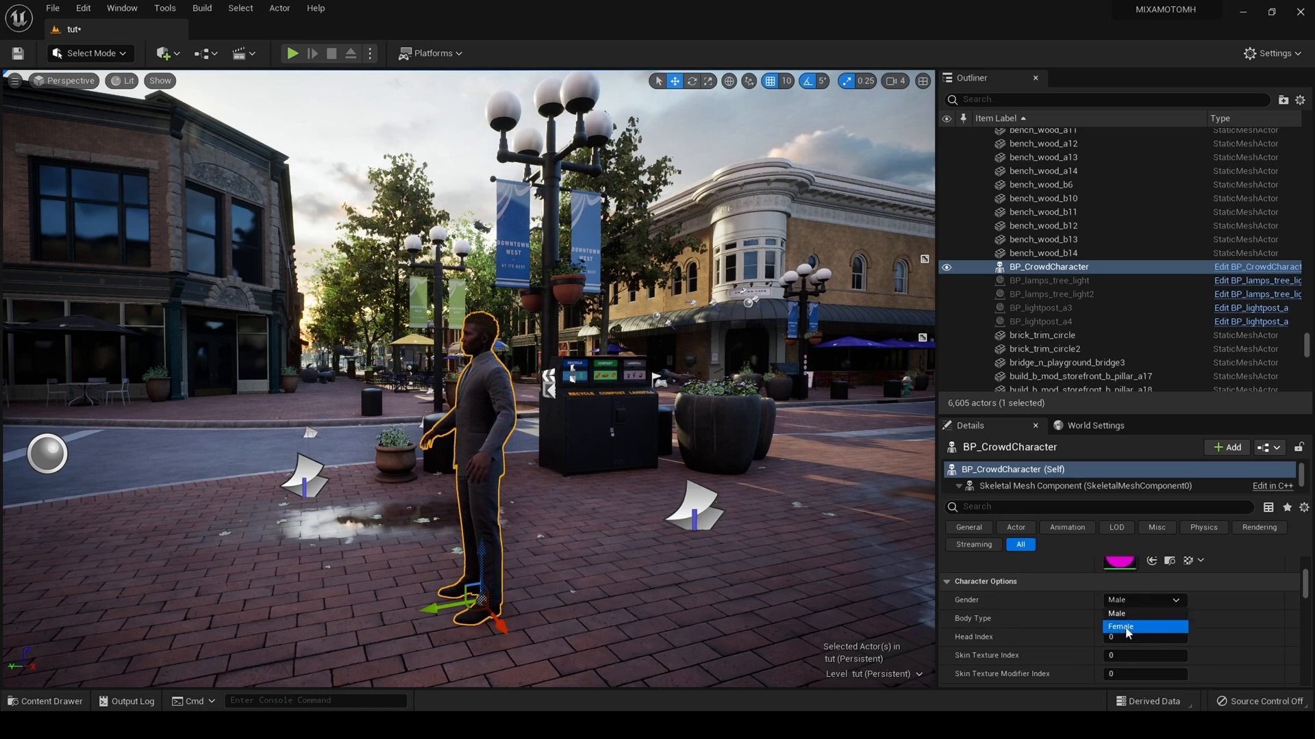
left_click(1145, 626)
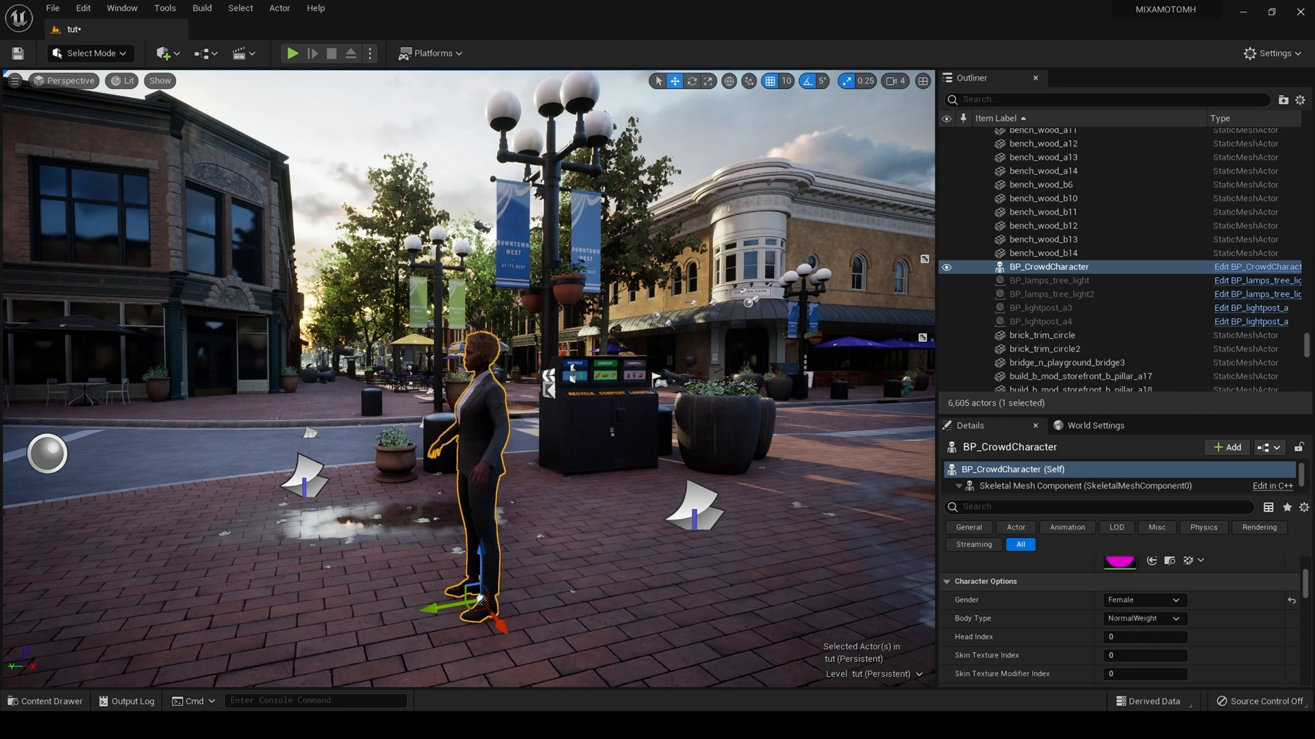
Set the character's Head Index to 1 and Skin Texture Index to 1.
scroll(1144, 636, "down", 1)
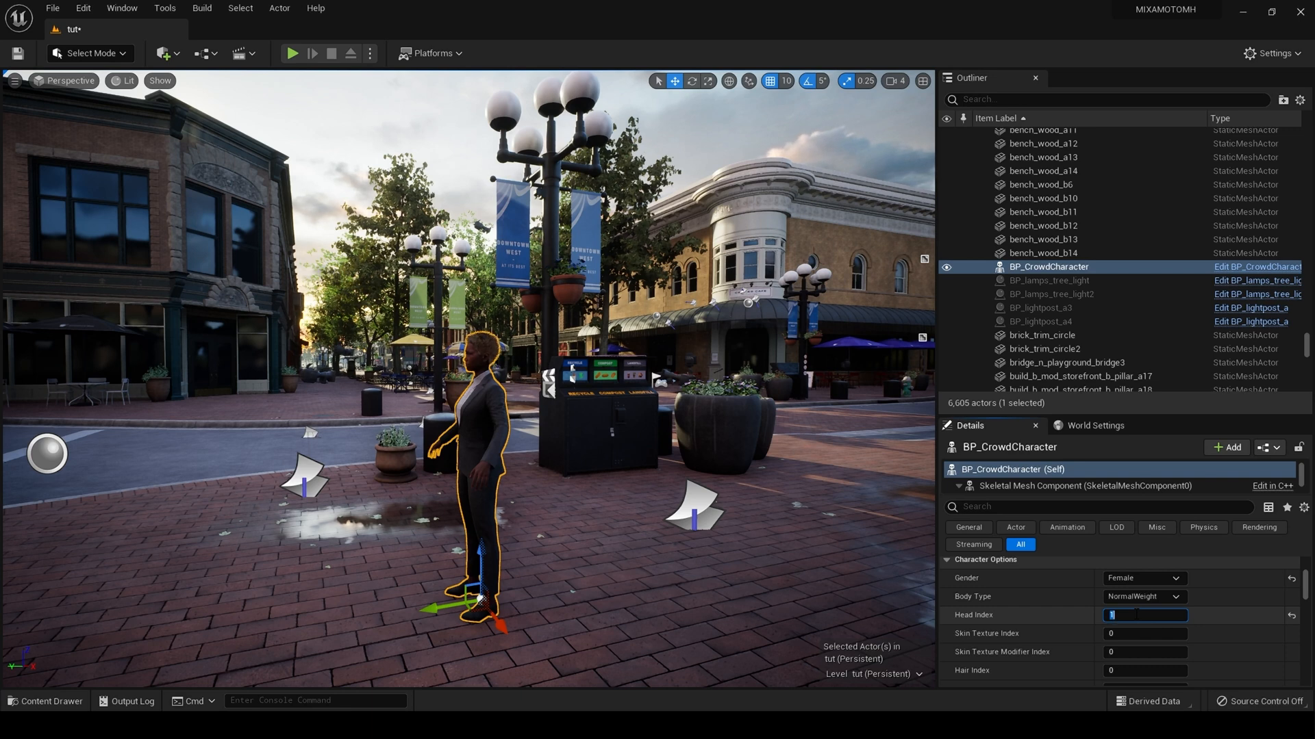
key("Return")
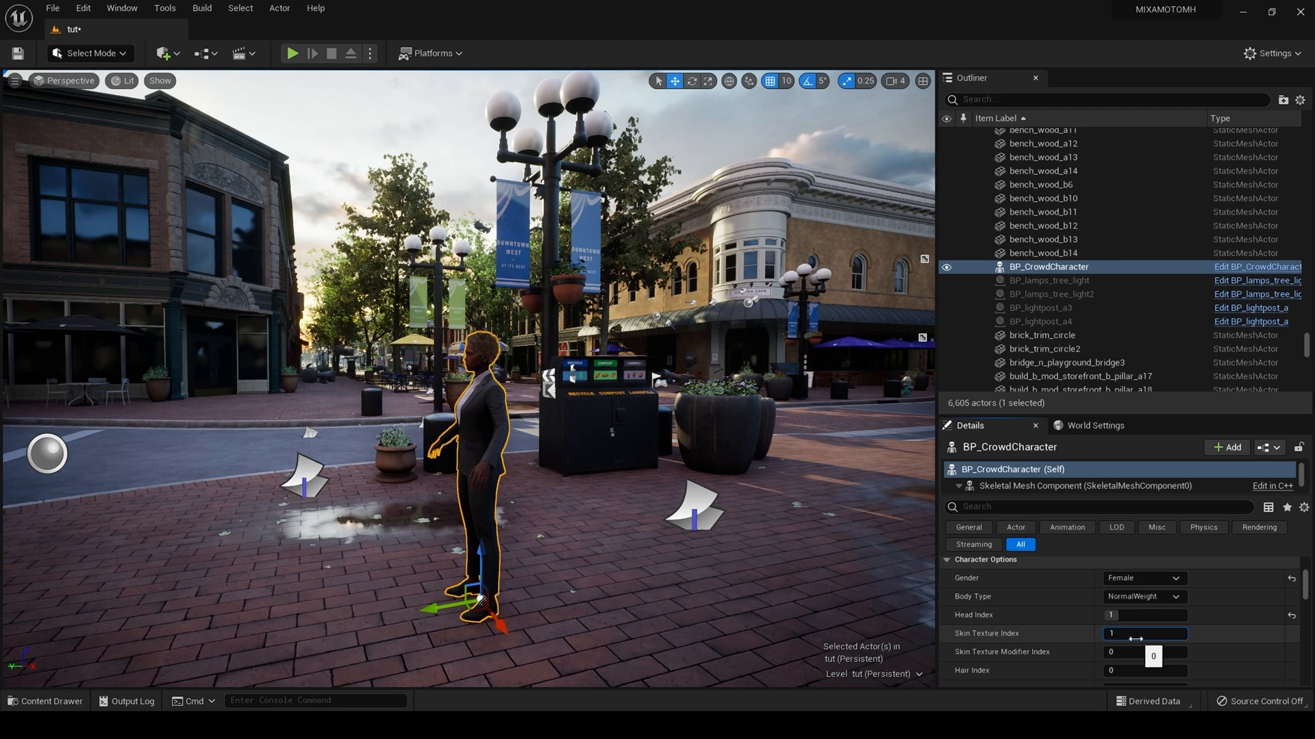
key("Return")
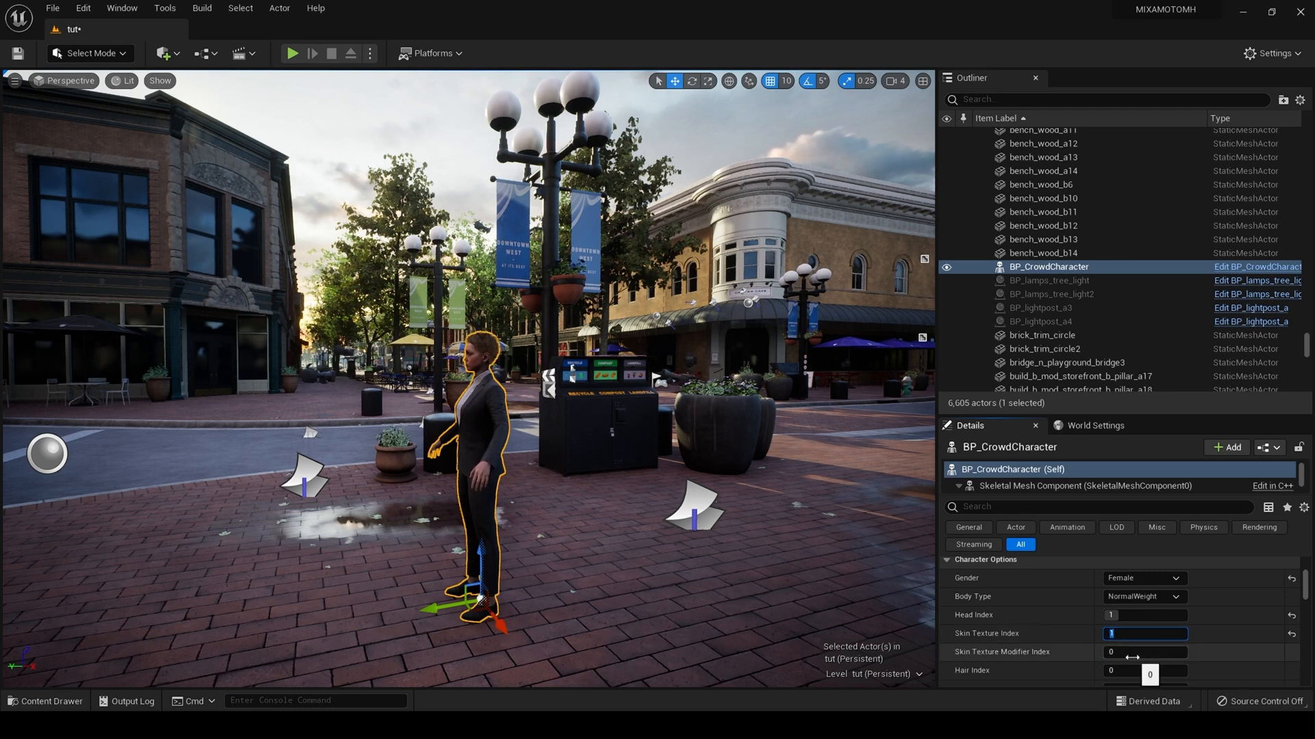
Set the character's Hair Index to 2 and Outfit Index to 3, leaving Hair Color Index at 0.
scroll(1131, 654, "down", 2)
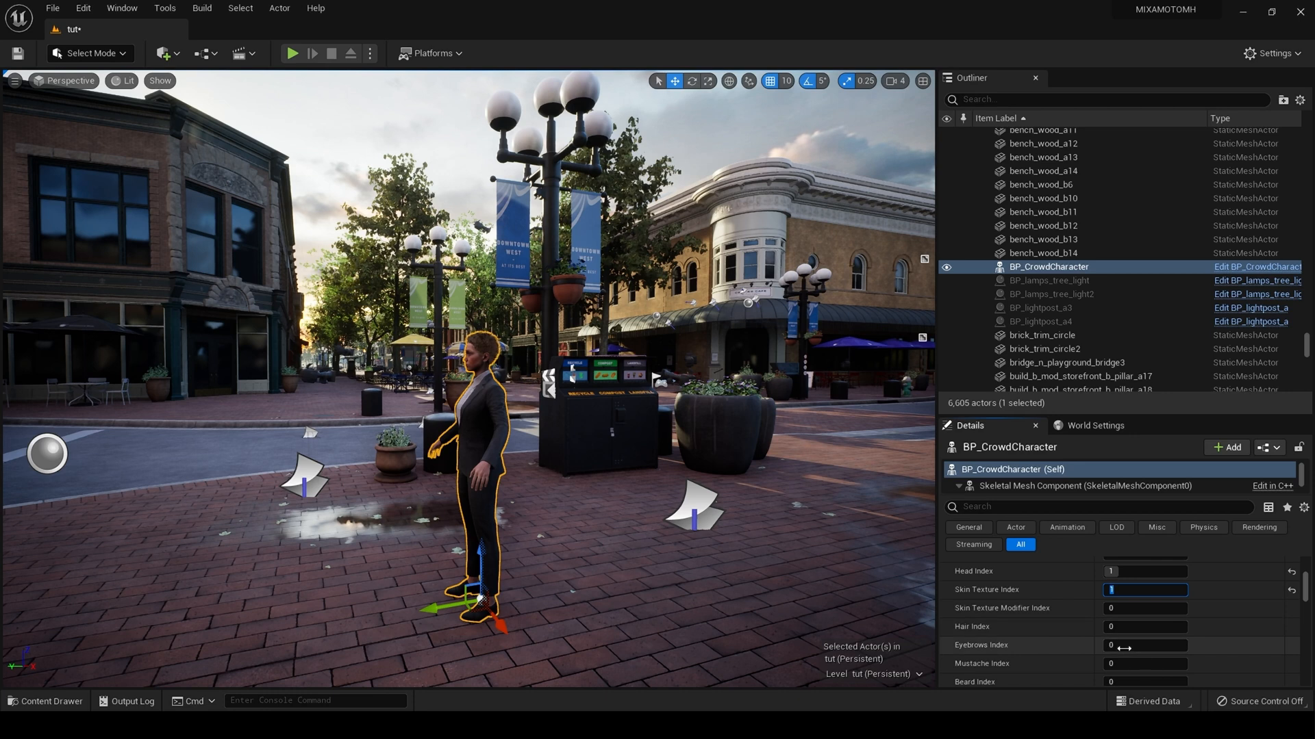
left_click(1120, 628)
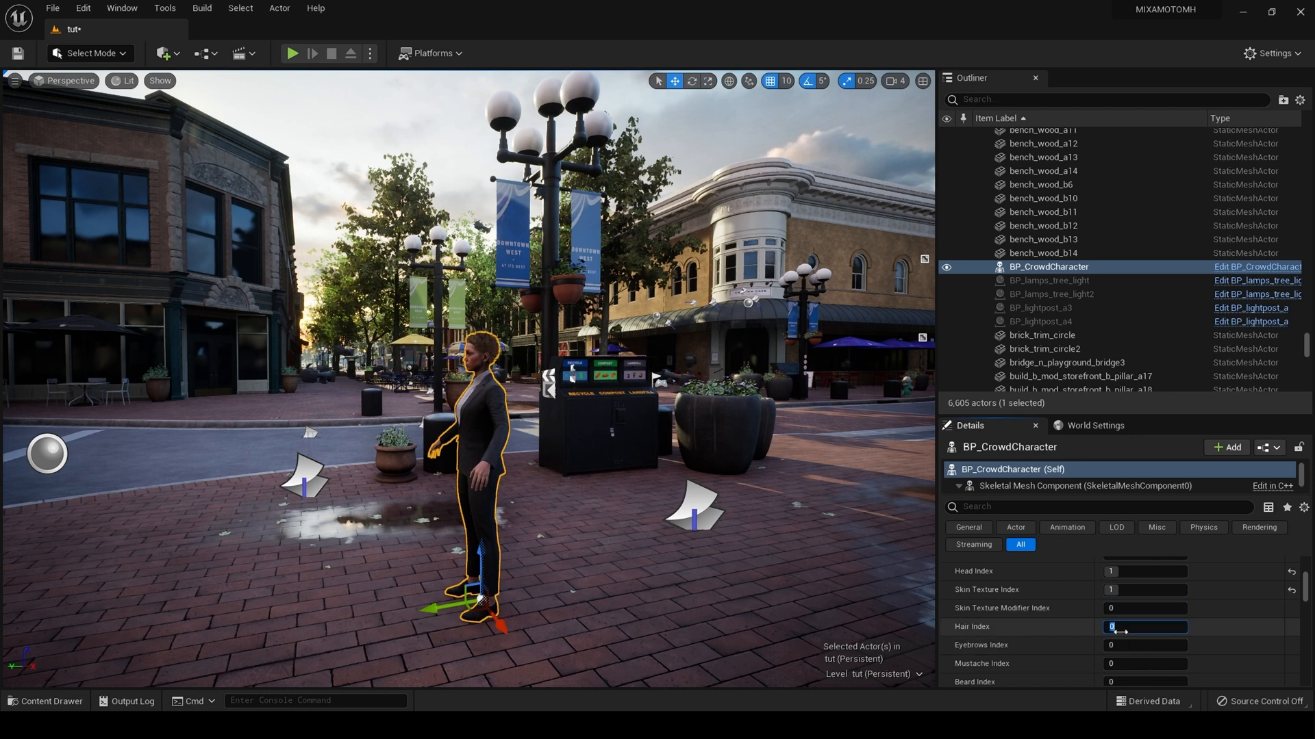
type("2")
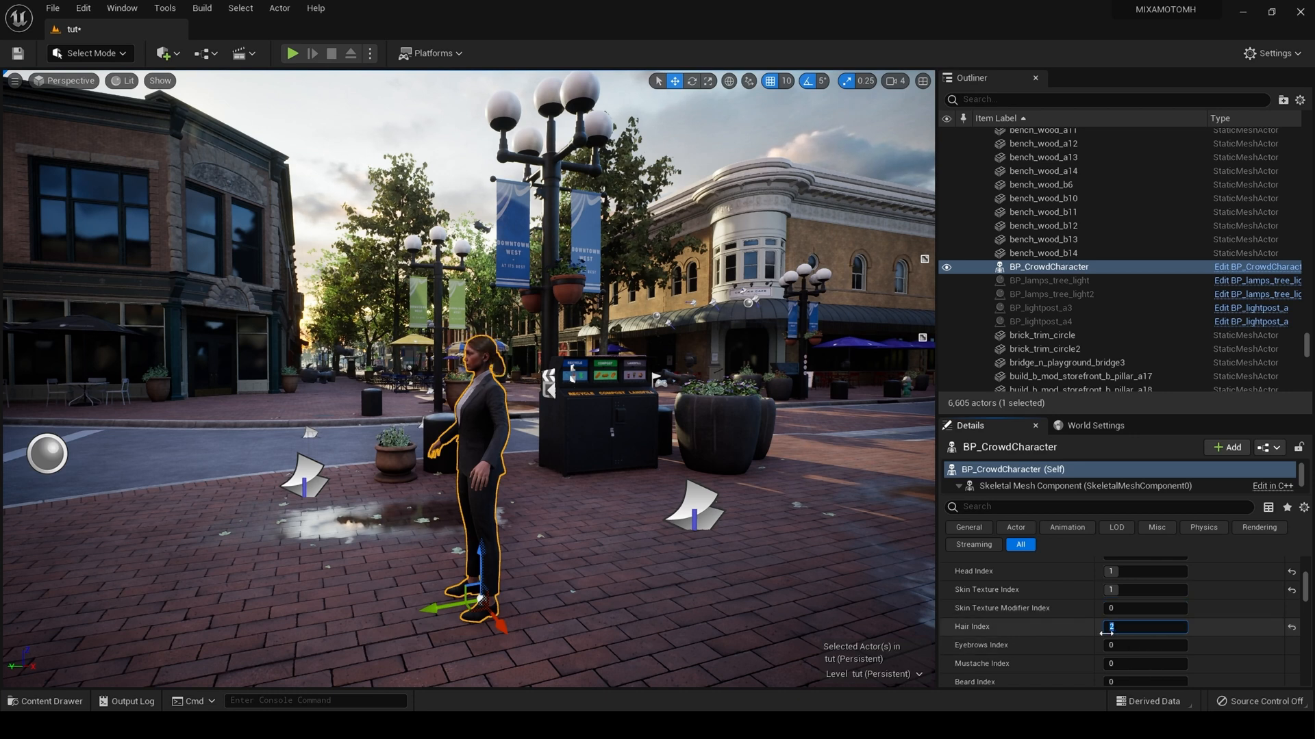
scroll(1127, 634, "down", 3)
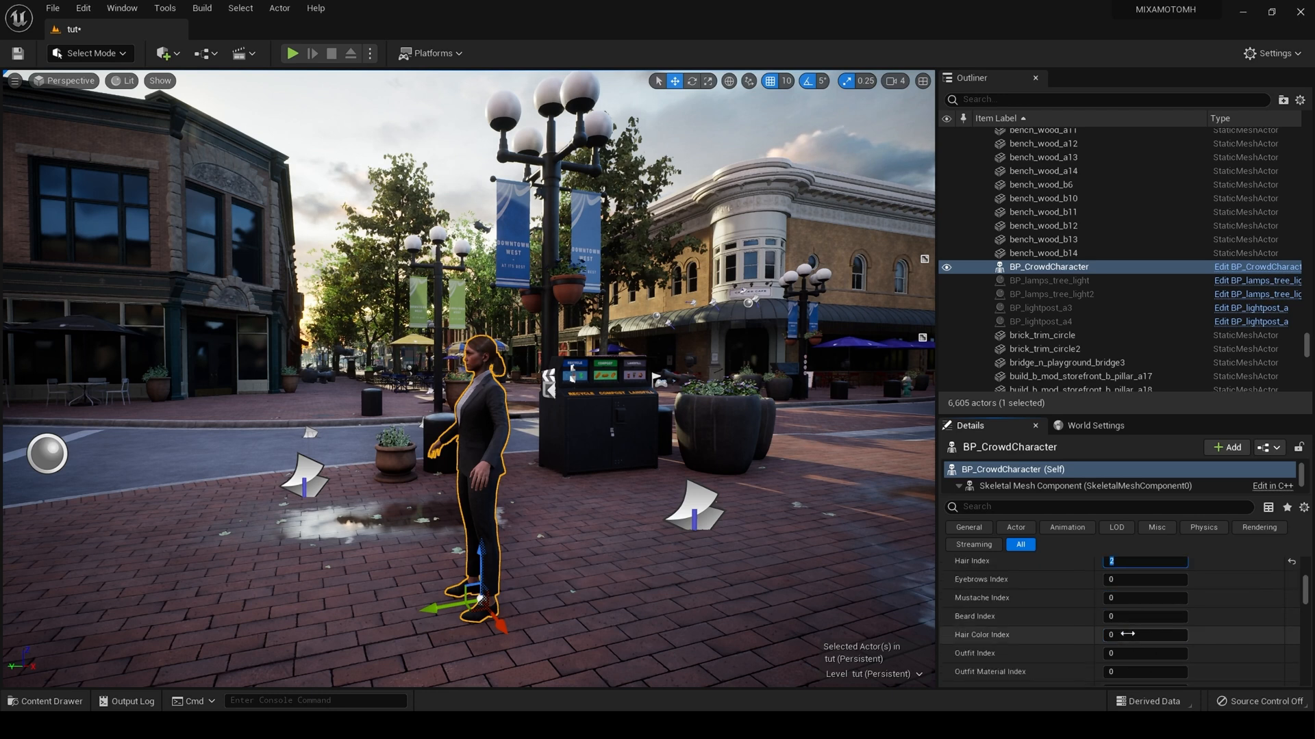
left_click(1127, 635)
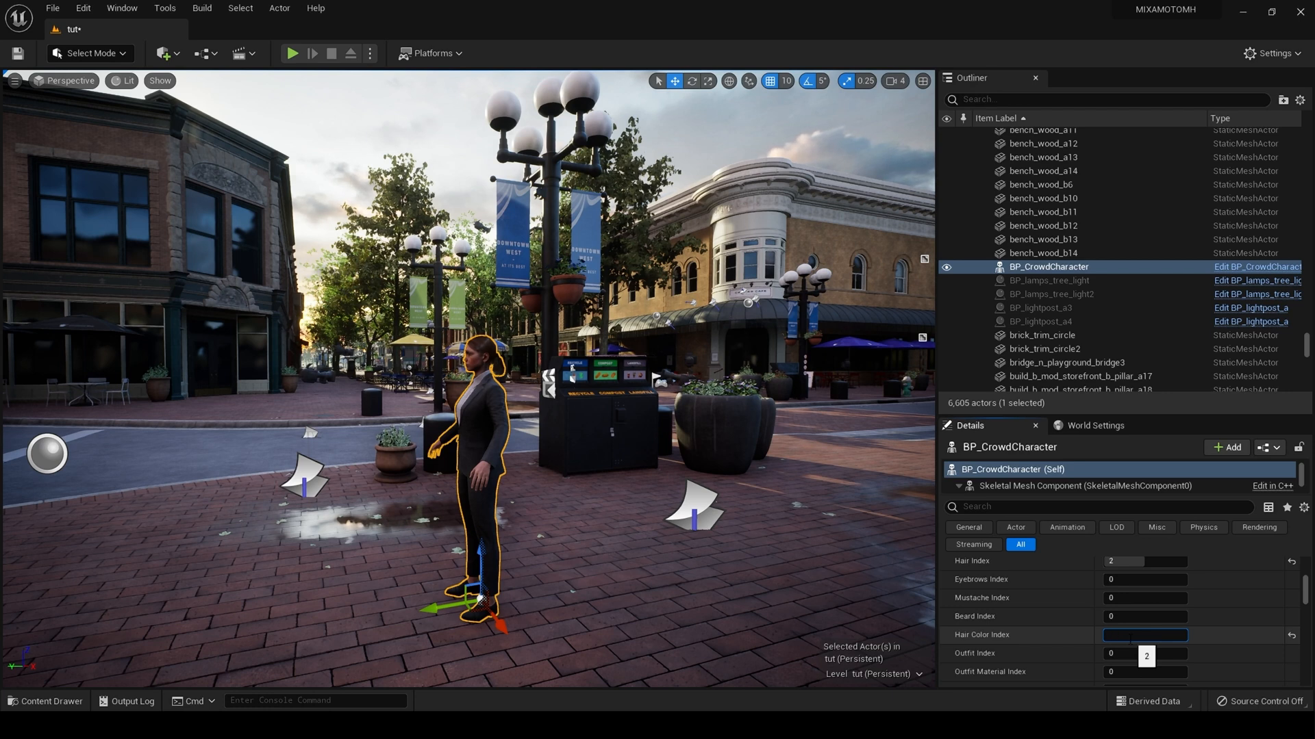
scroll(1127, 637, "down", 1)
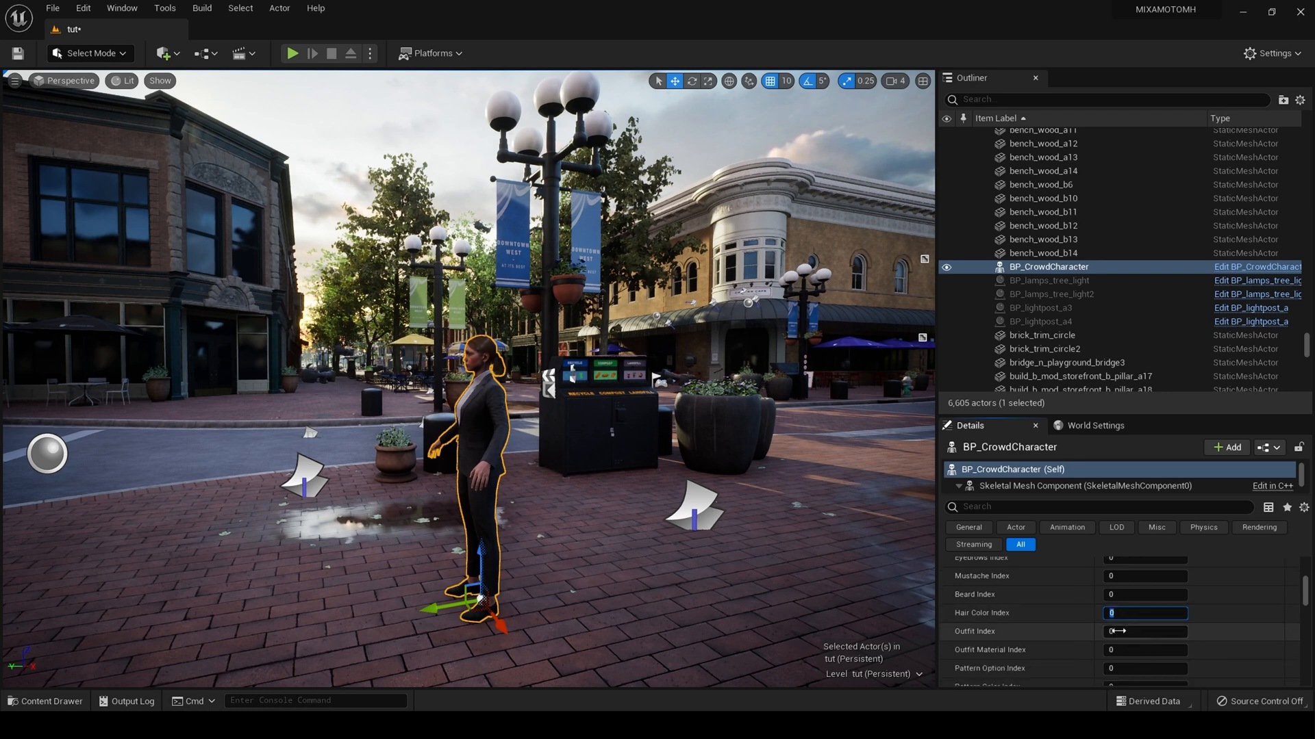
left_click(1120, 633)
key("Return")
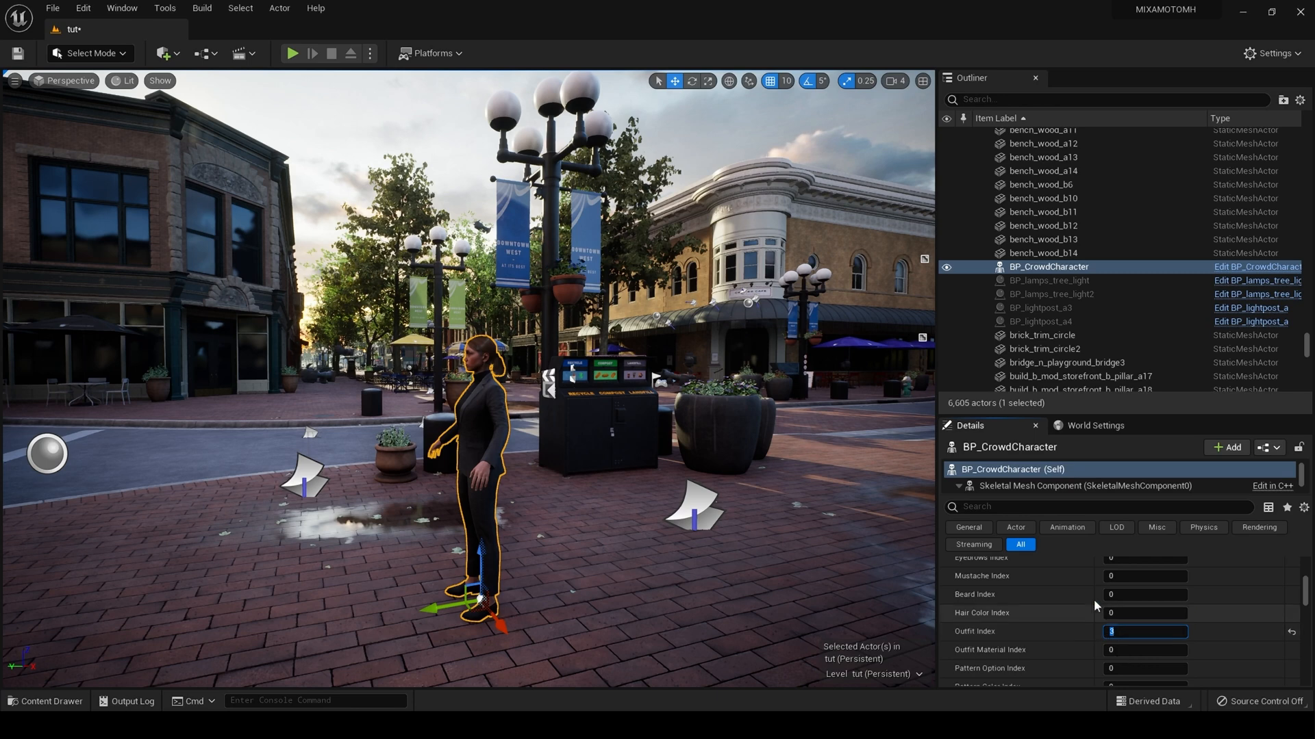
Examine the character's face, hair and outfit up close from the front.
right_click_drag(619, 565, 727, 559)
key("w")
key("w")
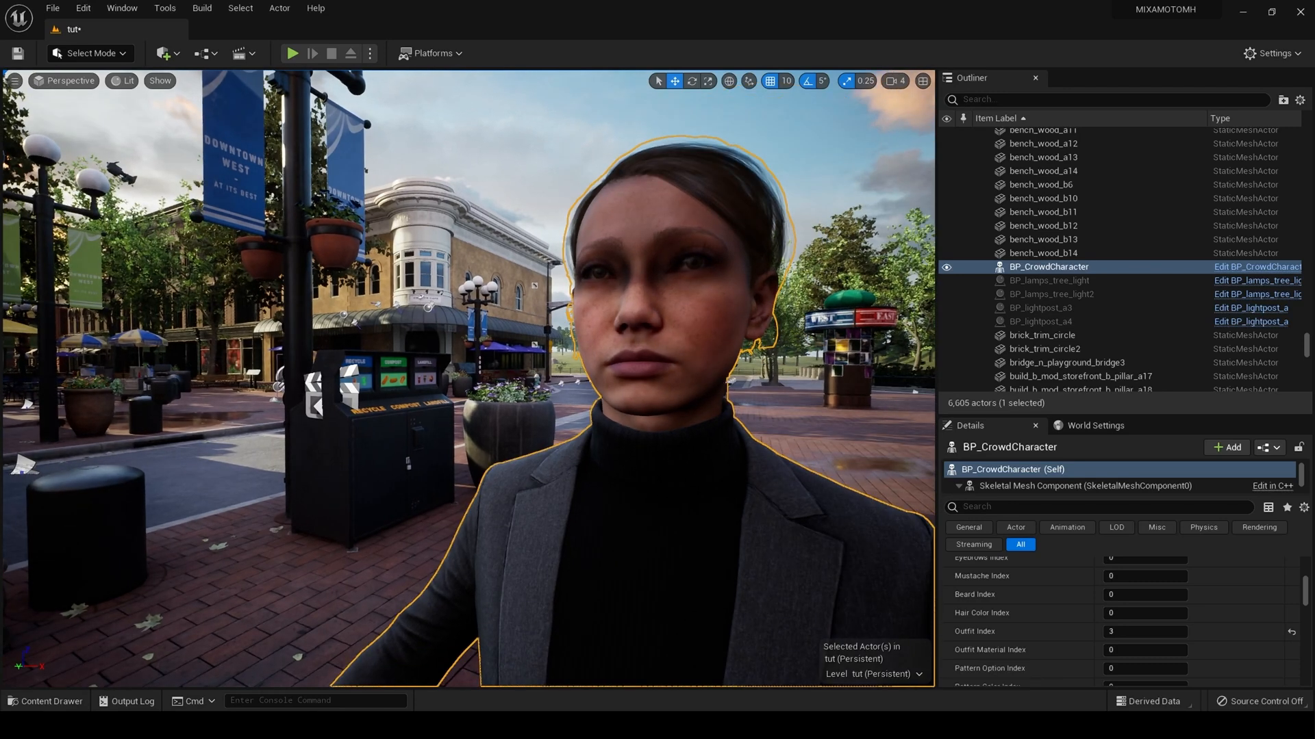
key("s")
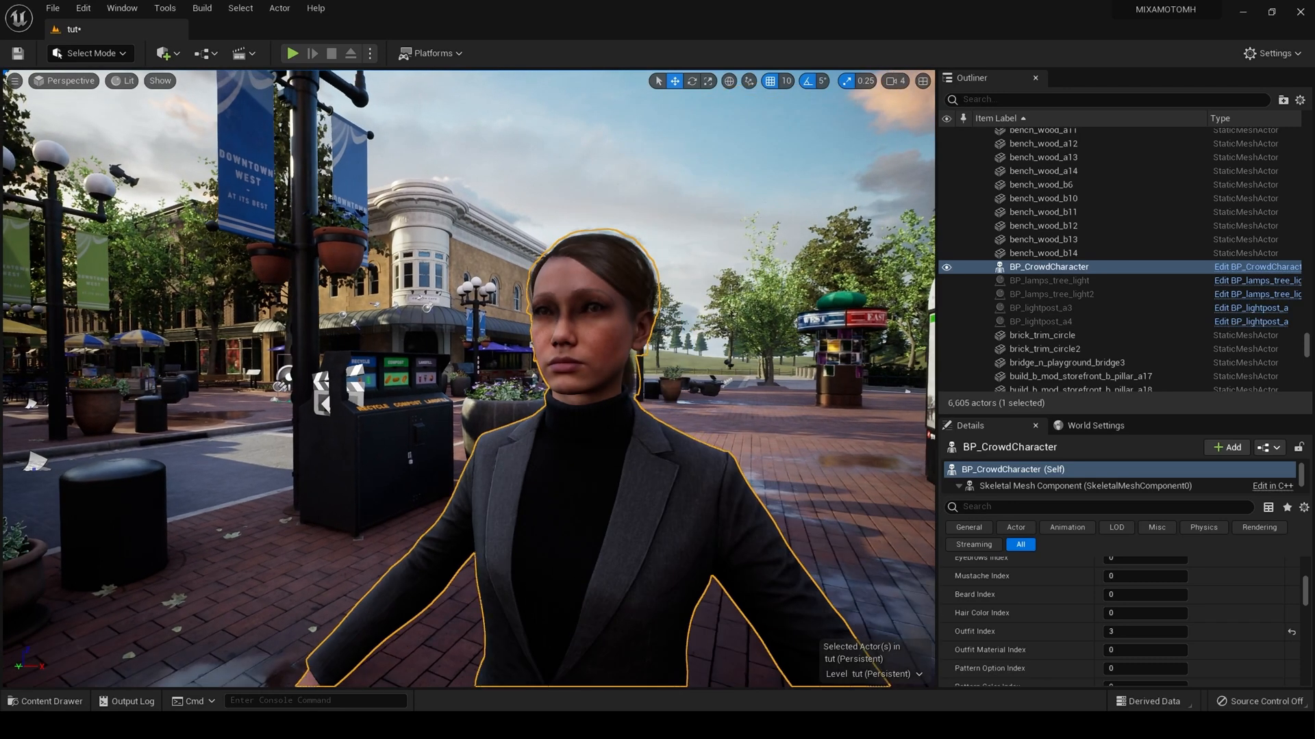
key("w")
right_click_drag(727, 558, 750, 559)
key("s")
key("s")
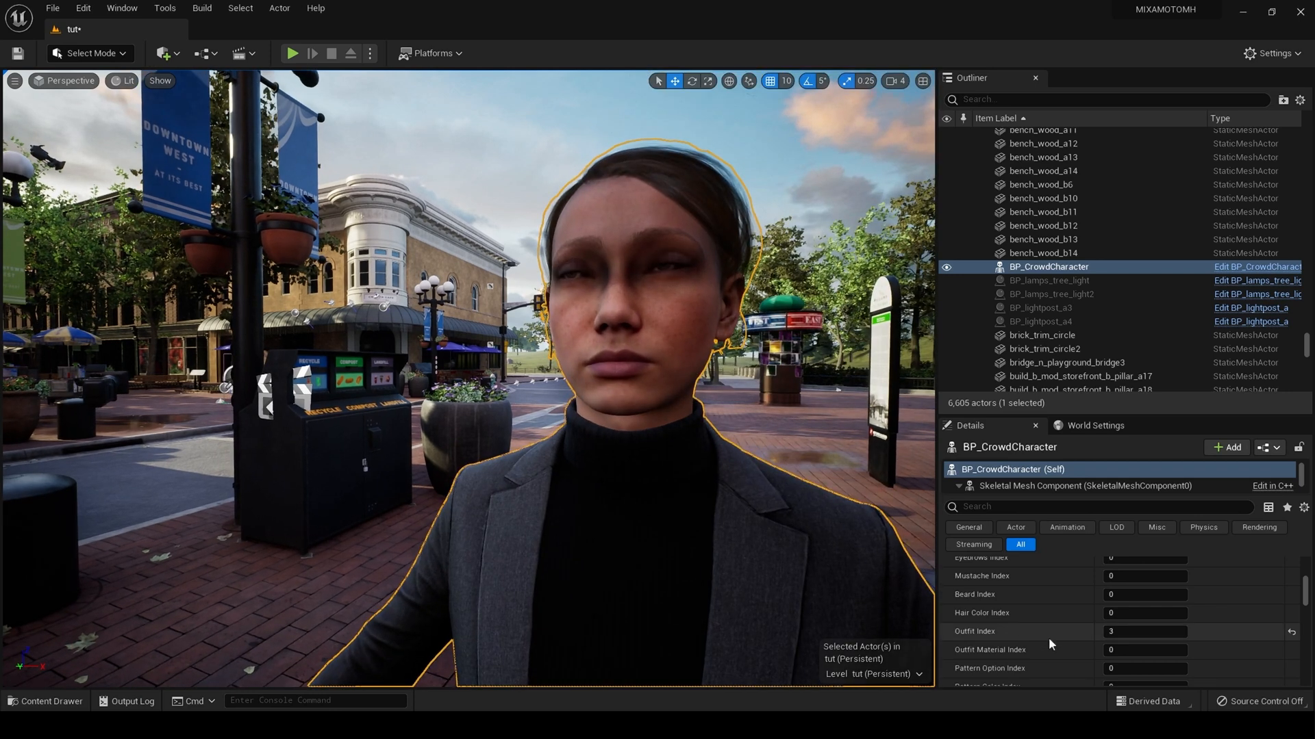
Search the character's properties for "eye", then clear the search.
scroll(1050, 638, "up", 3)
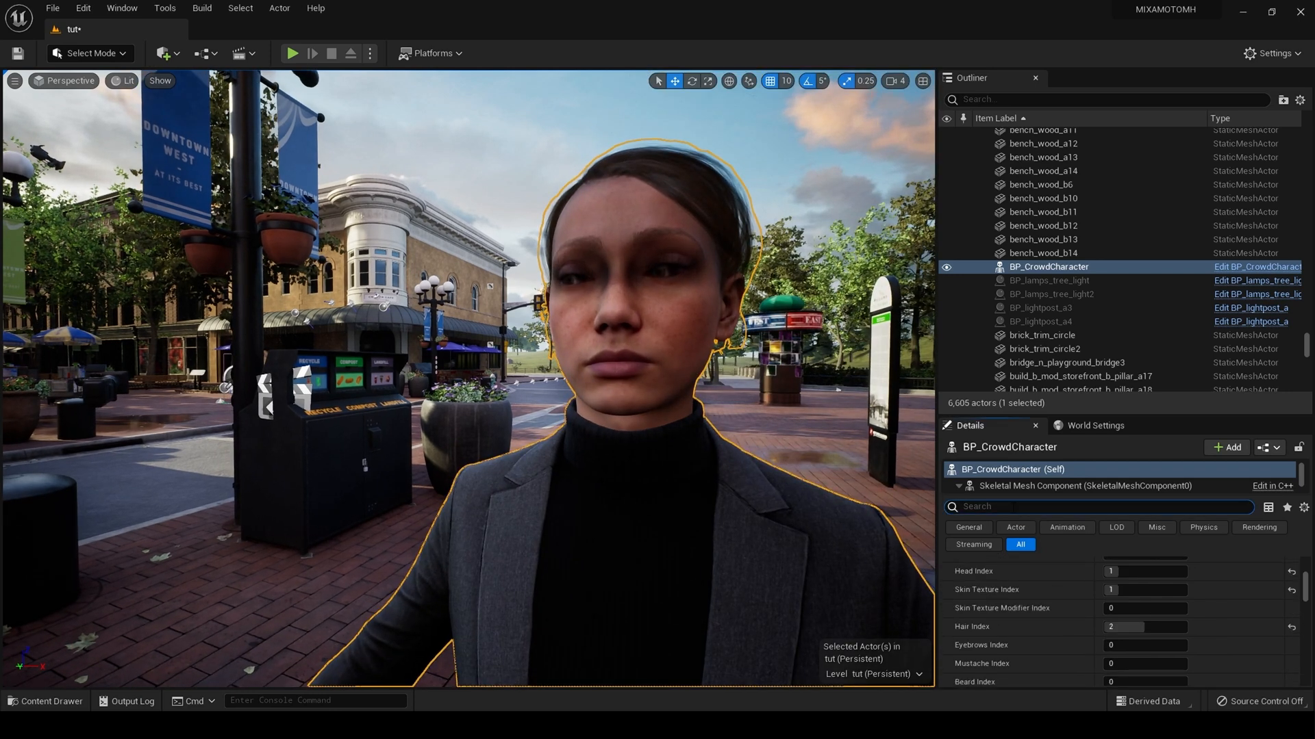
type("eye")
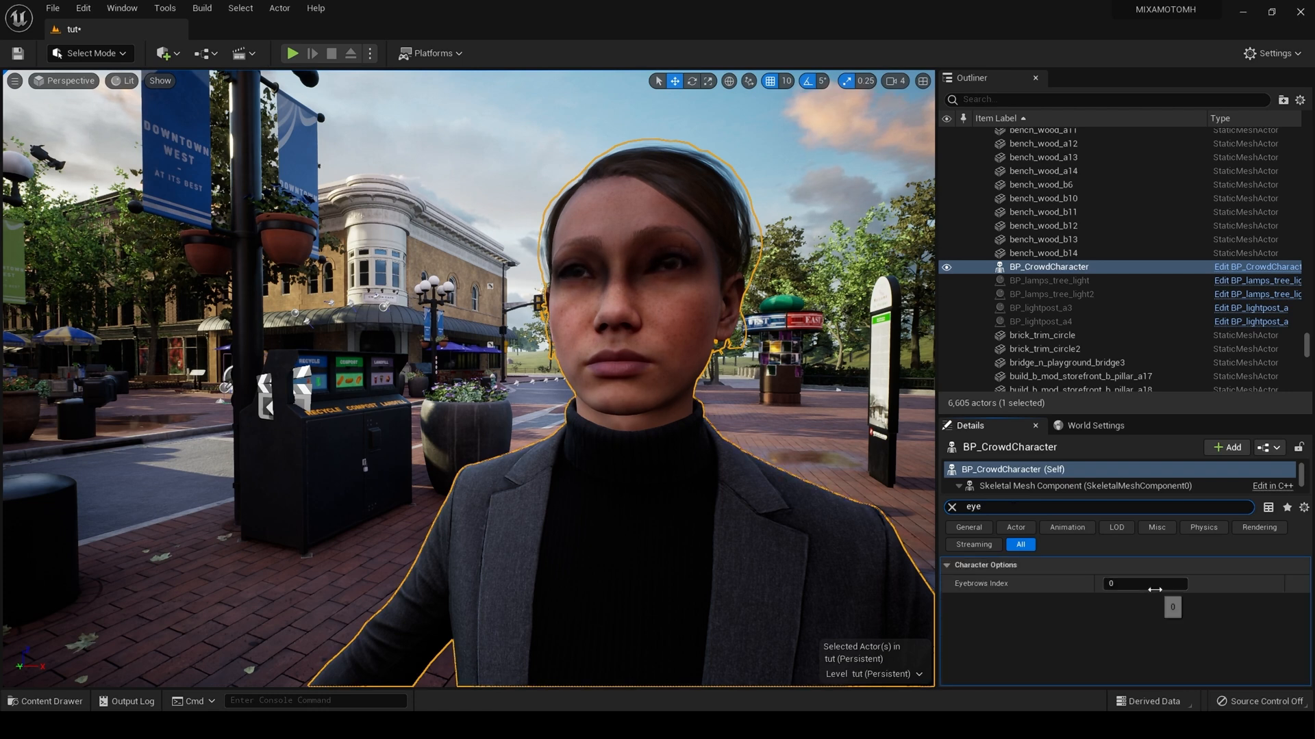
key("BackSpace")
key("BackSpace")
key("BackSpace")
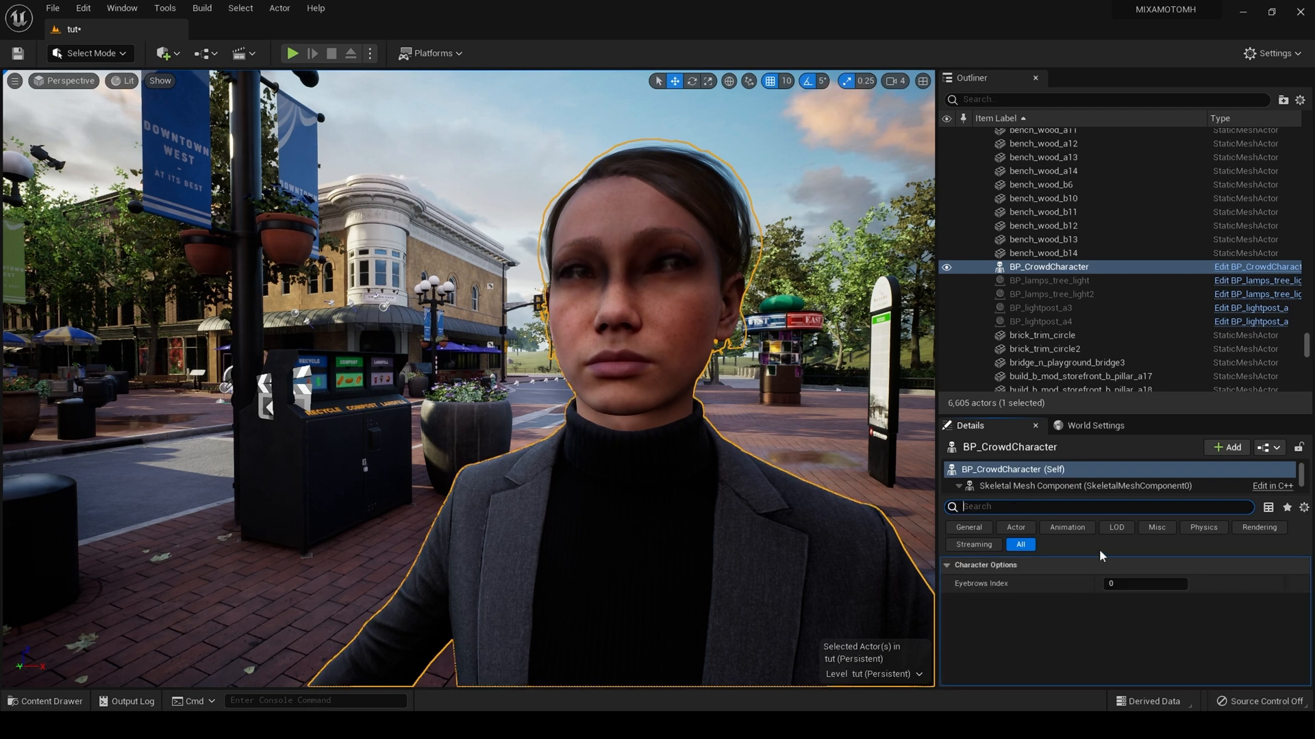
key("s")
right_click_drag(685, 425, 502, 428)
key("d")
key("s")
key("s")
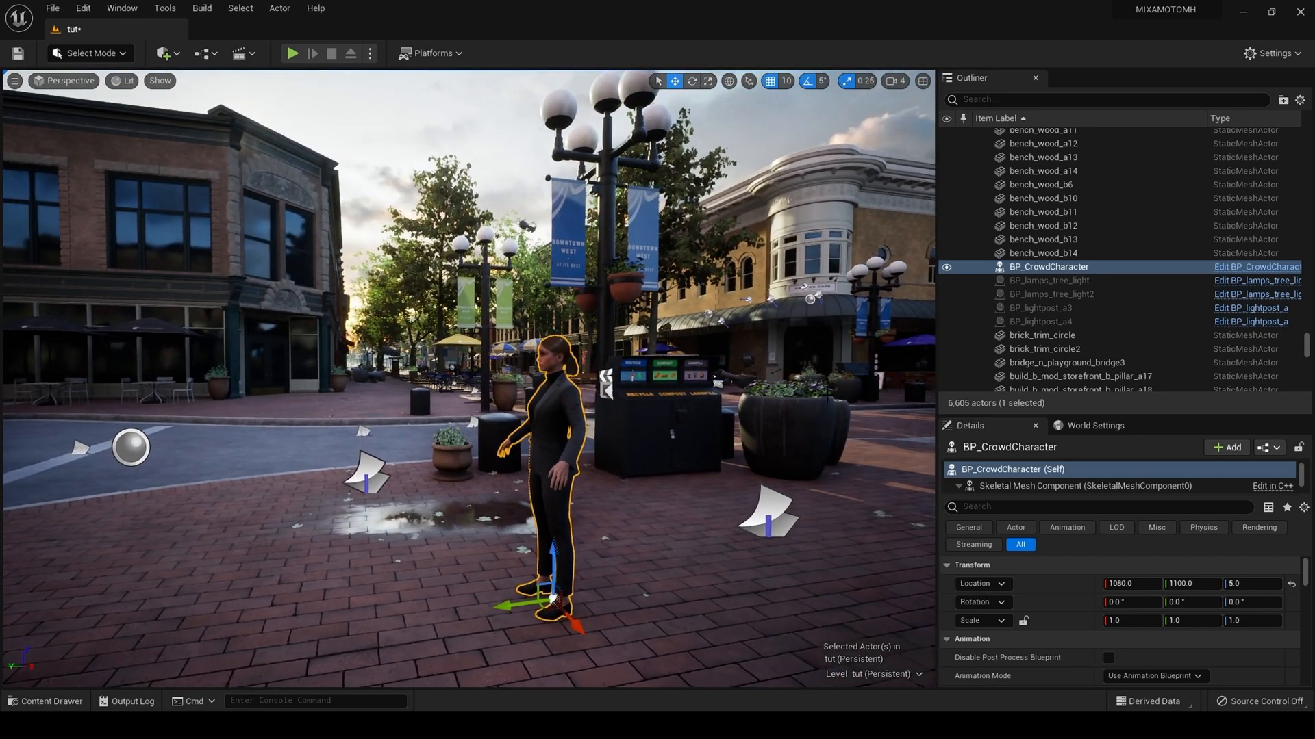
Open the Level Blueprint and connect a Set Cinematic Mode node to Event BeginPlay's execution output.
left_click(214, 56)
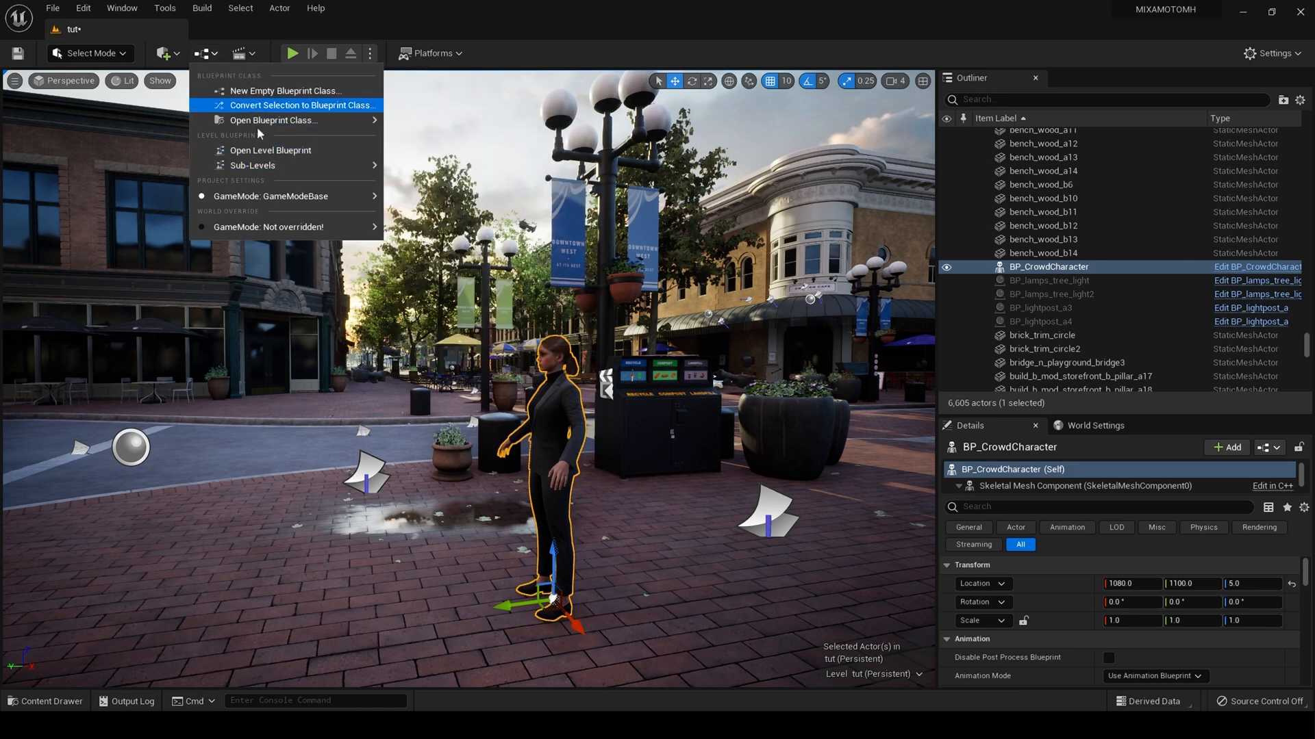
left_click(269, 152)
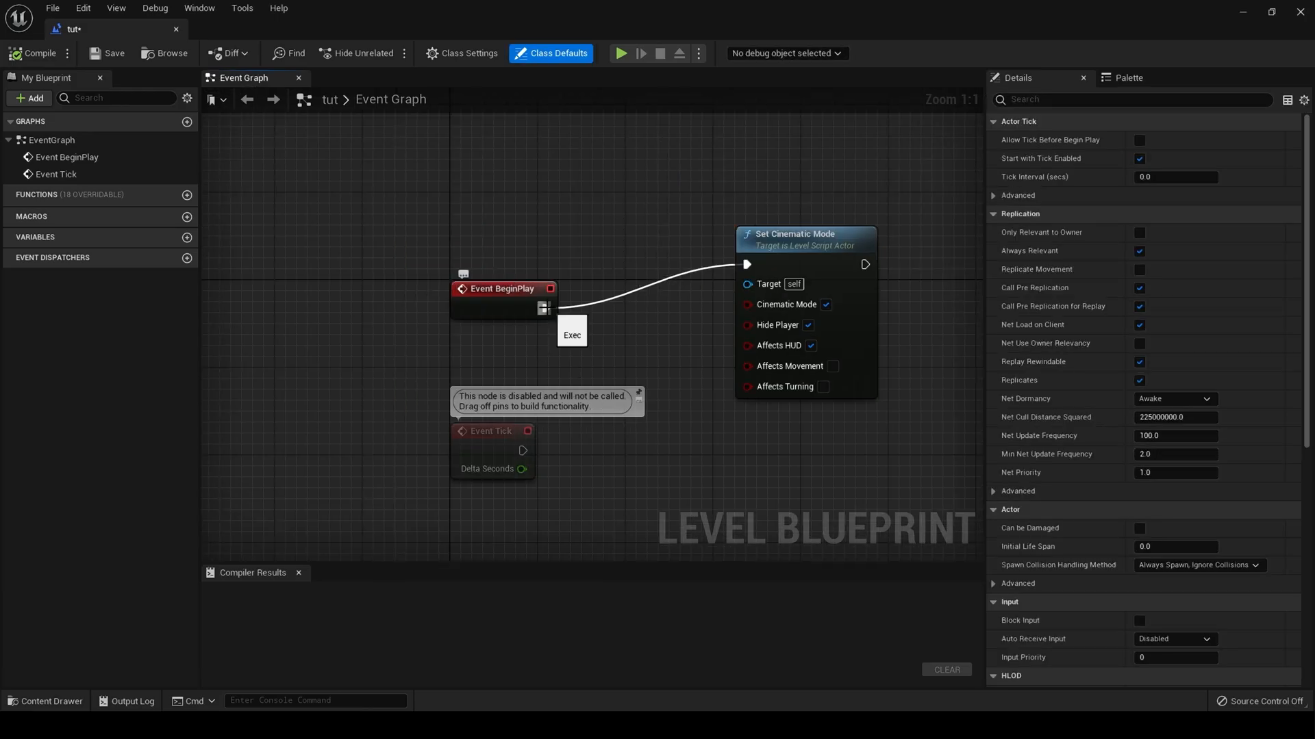
left_click_drag(545, 308, 630, 189)
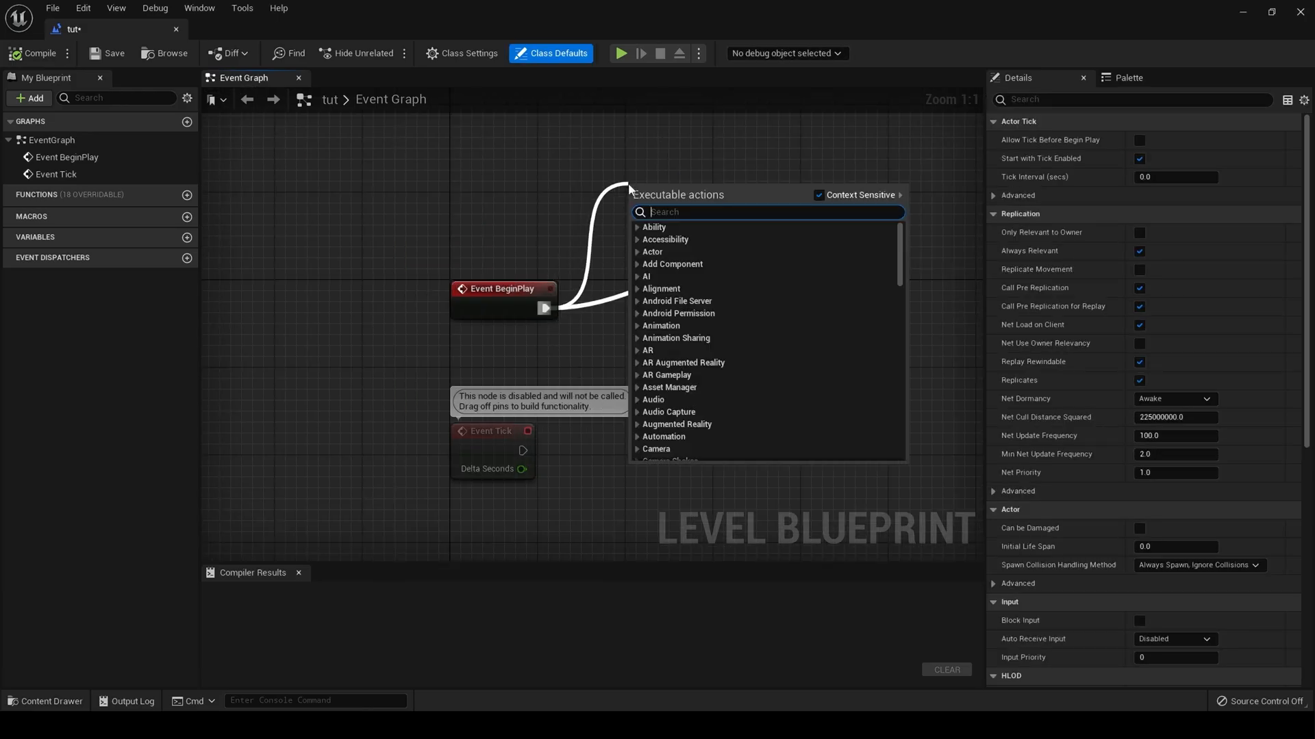
type("cine")
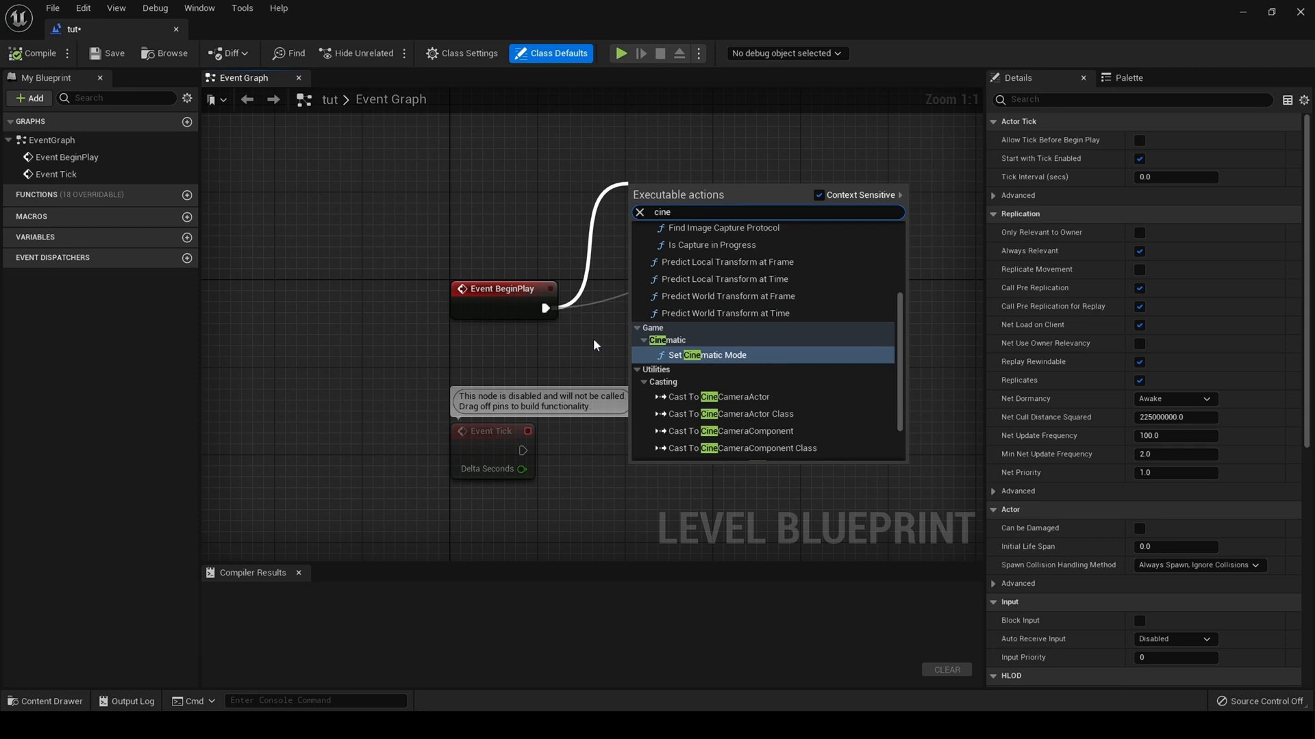
left_click(706, 355)
left_click_drag(811, 242, 768, 242)
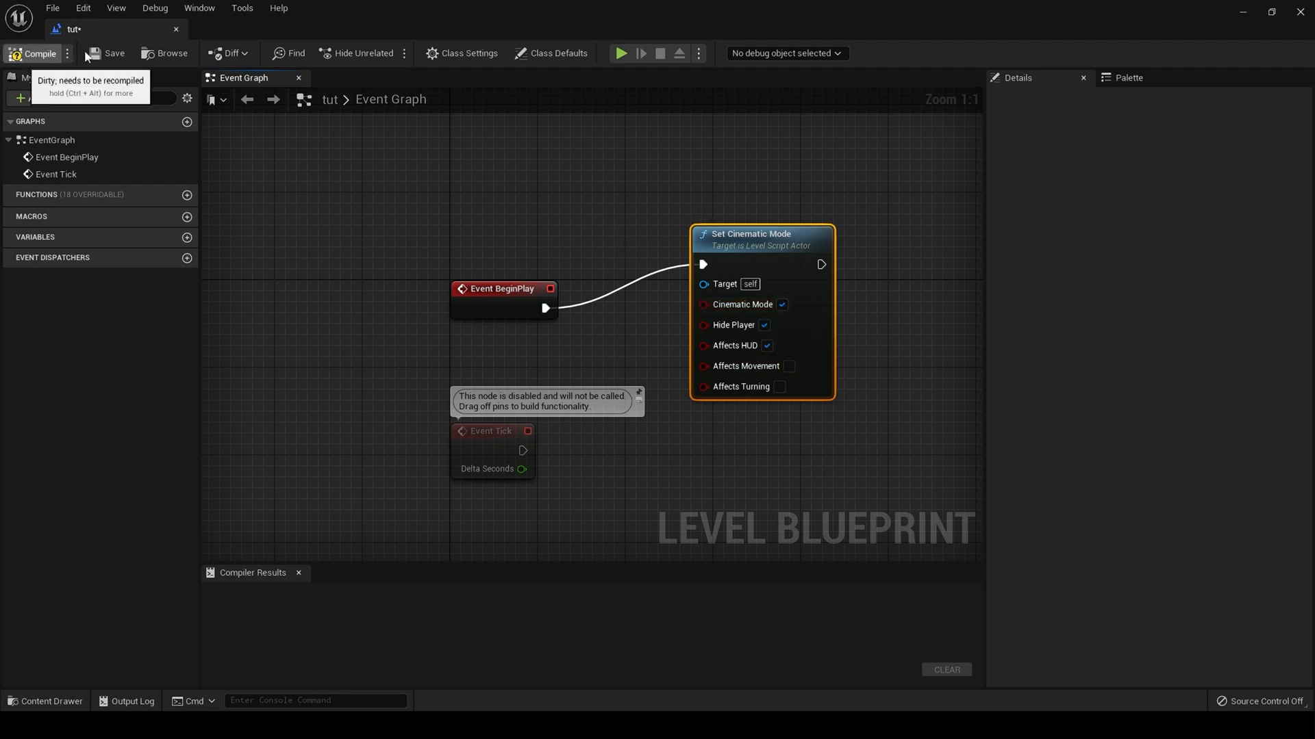
Compile and save the Level Blueprint, and close its editor.
left_click(47, 53)
left_click(103, 53)
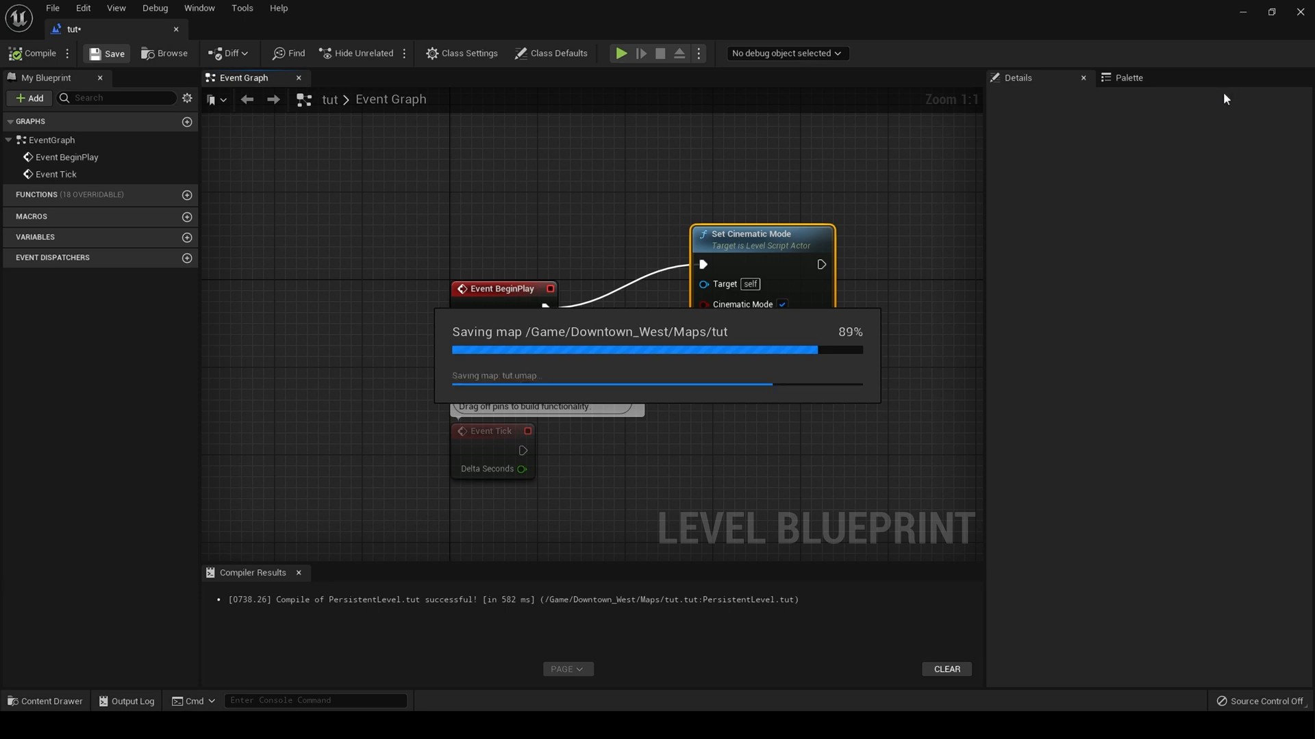
left_click(1301, 12)
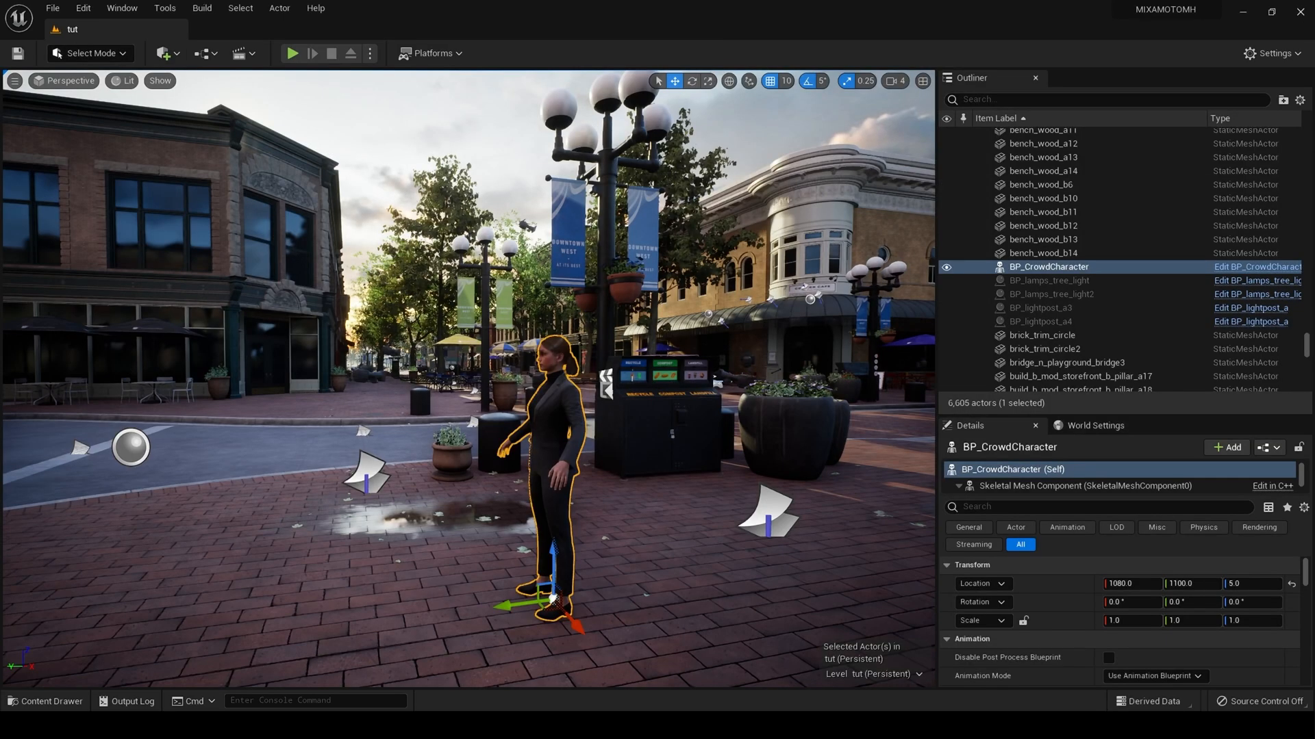
Switch to the Cinematic Viewport and select the TutCam camera by filtering the level's actors for "tutcam".
left_click(72, 82)
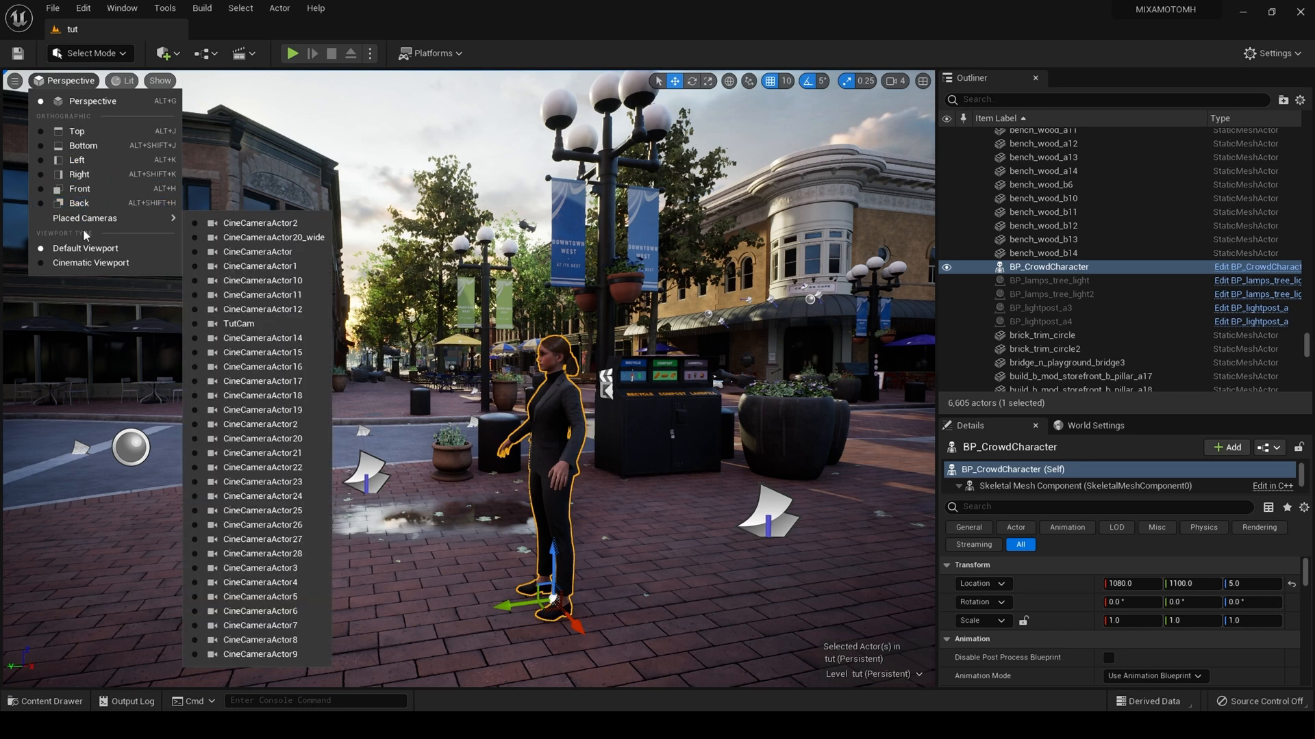
left_click(104, 265)
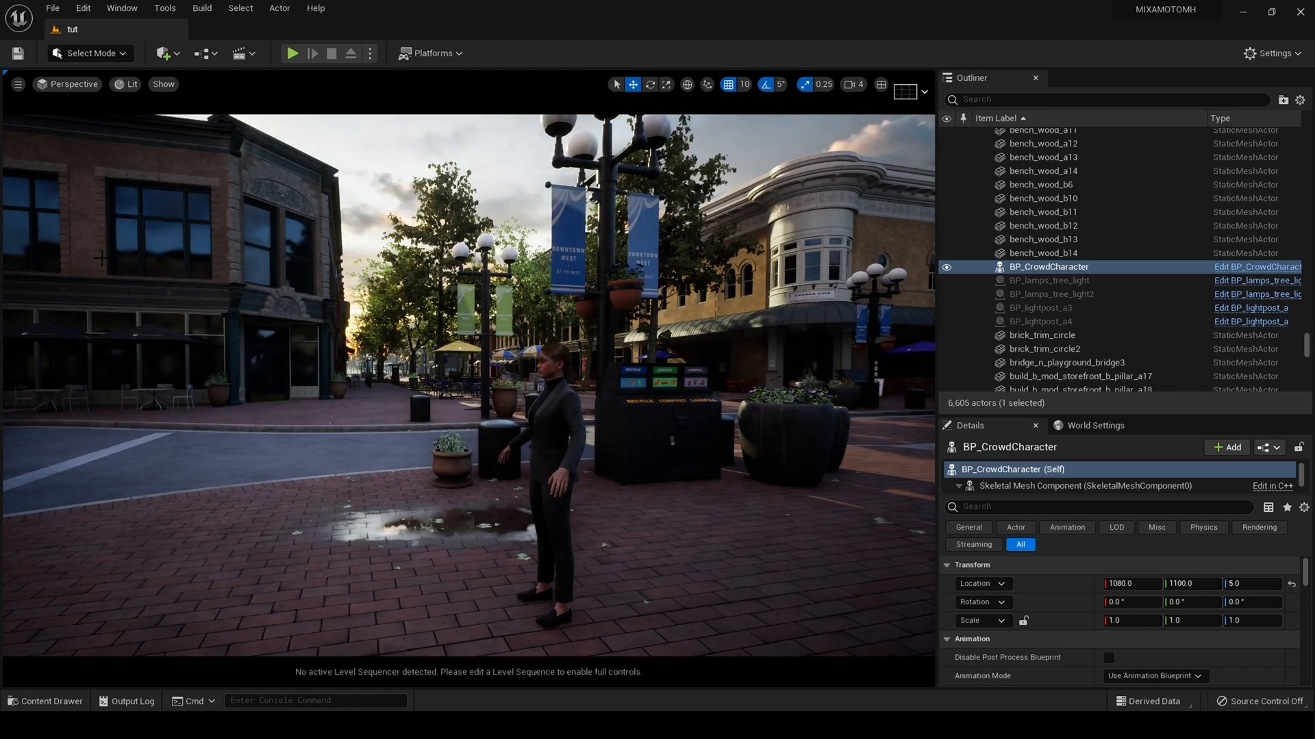
scroll(1086, 221, "up", 6)
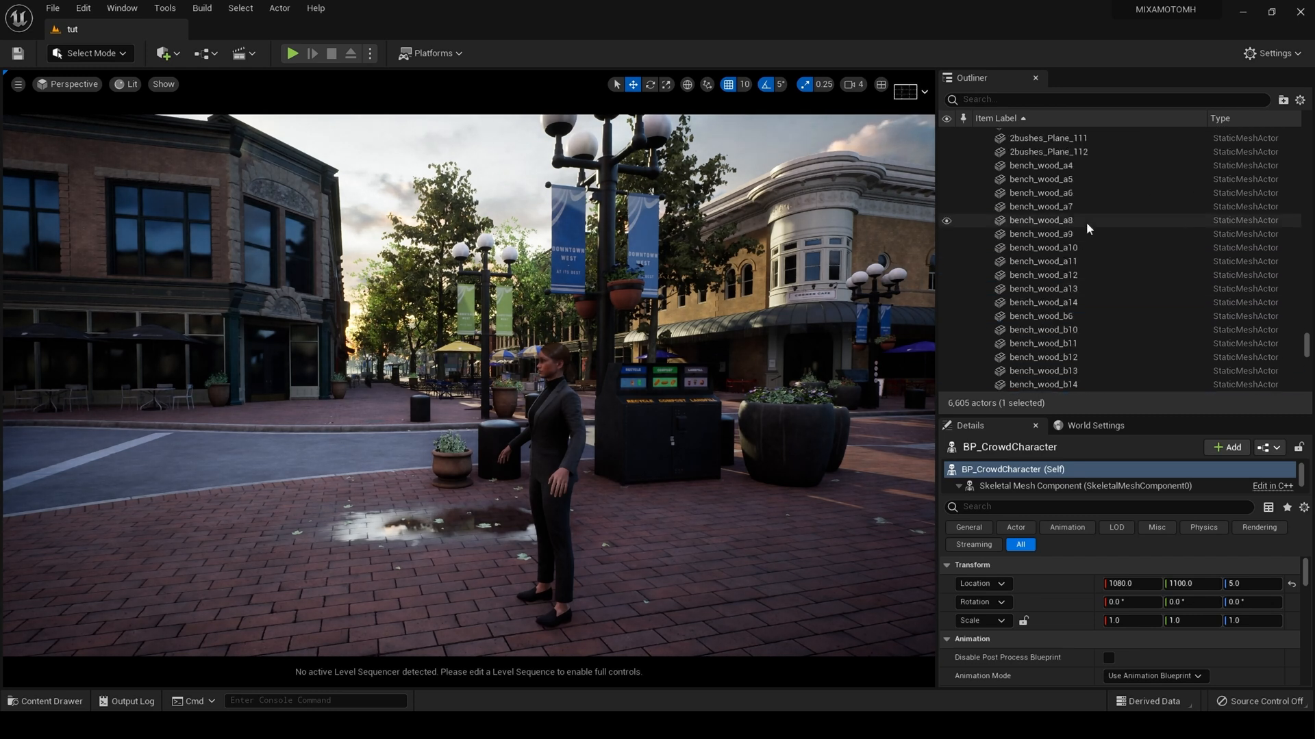
scroll(1110, 195, "up", 3)
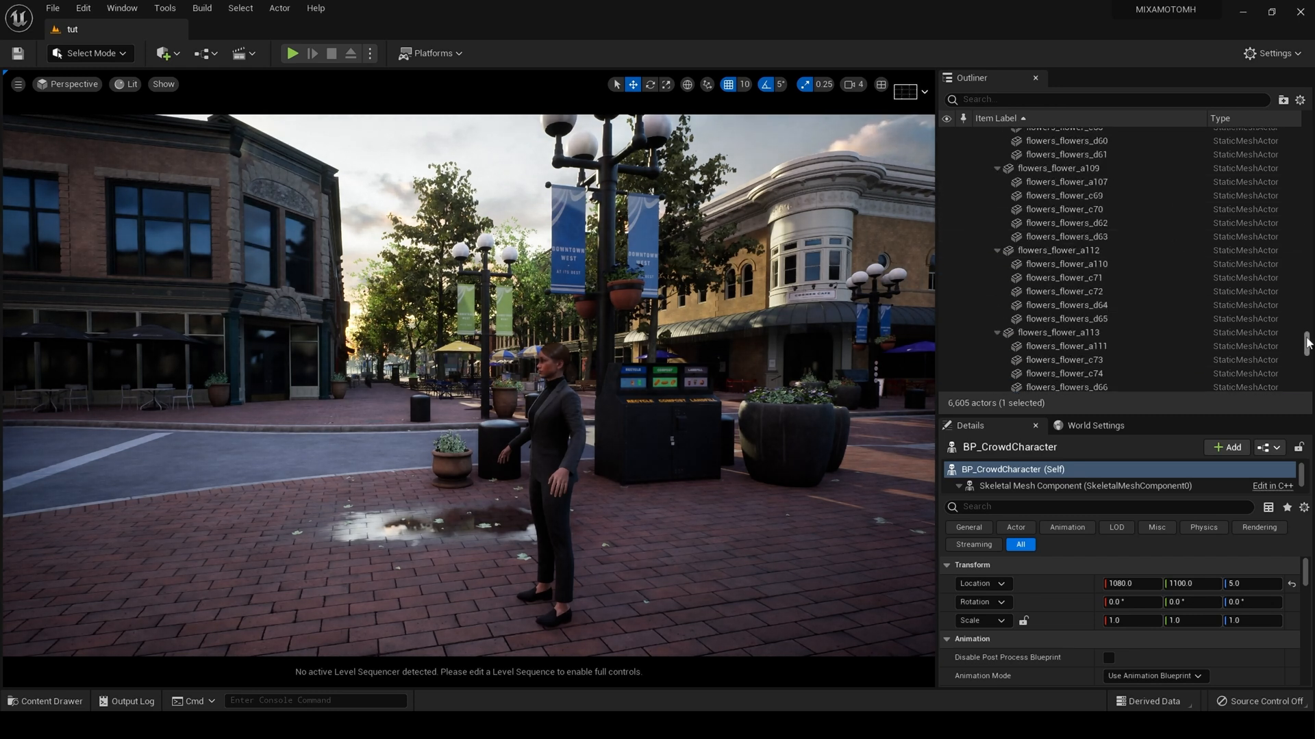
left_click_drag(1305, 337, 1298, 131)
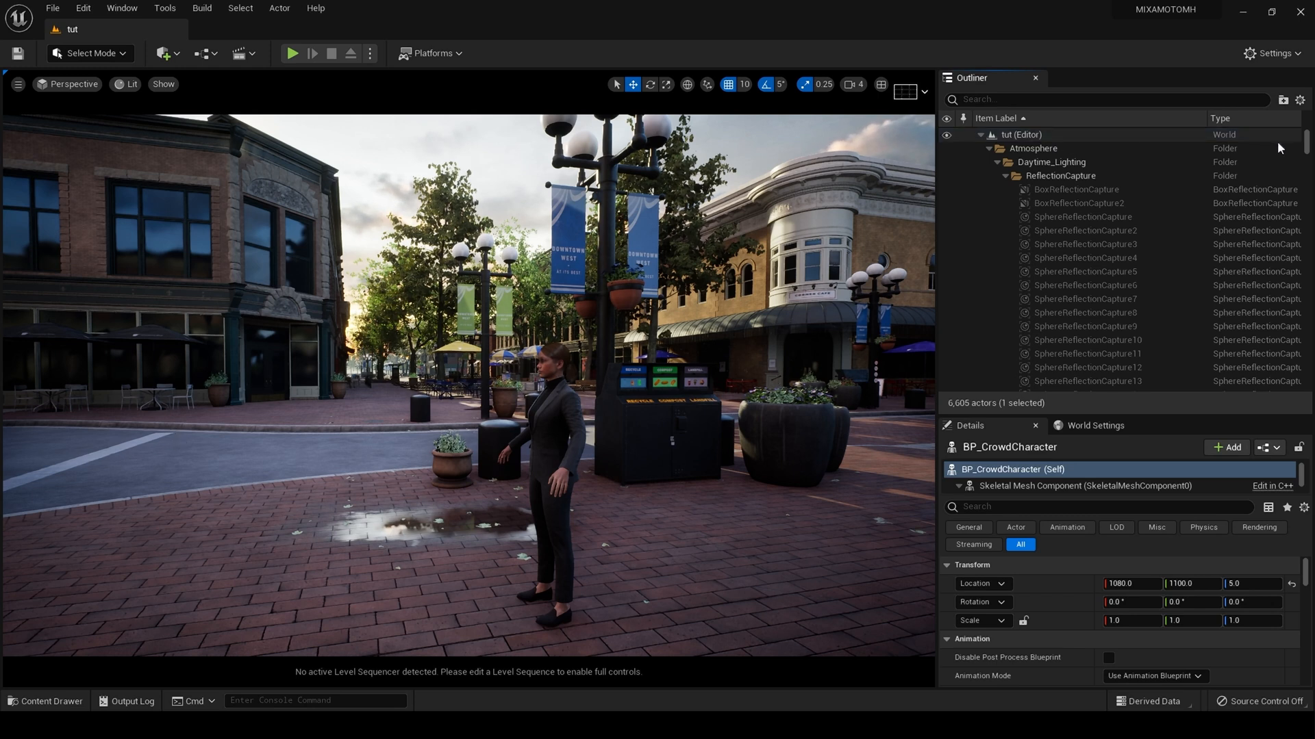
left_click(1129, 96)
type("tut")
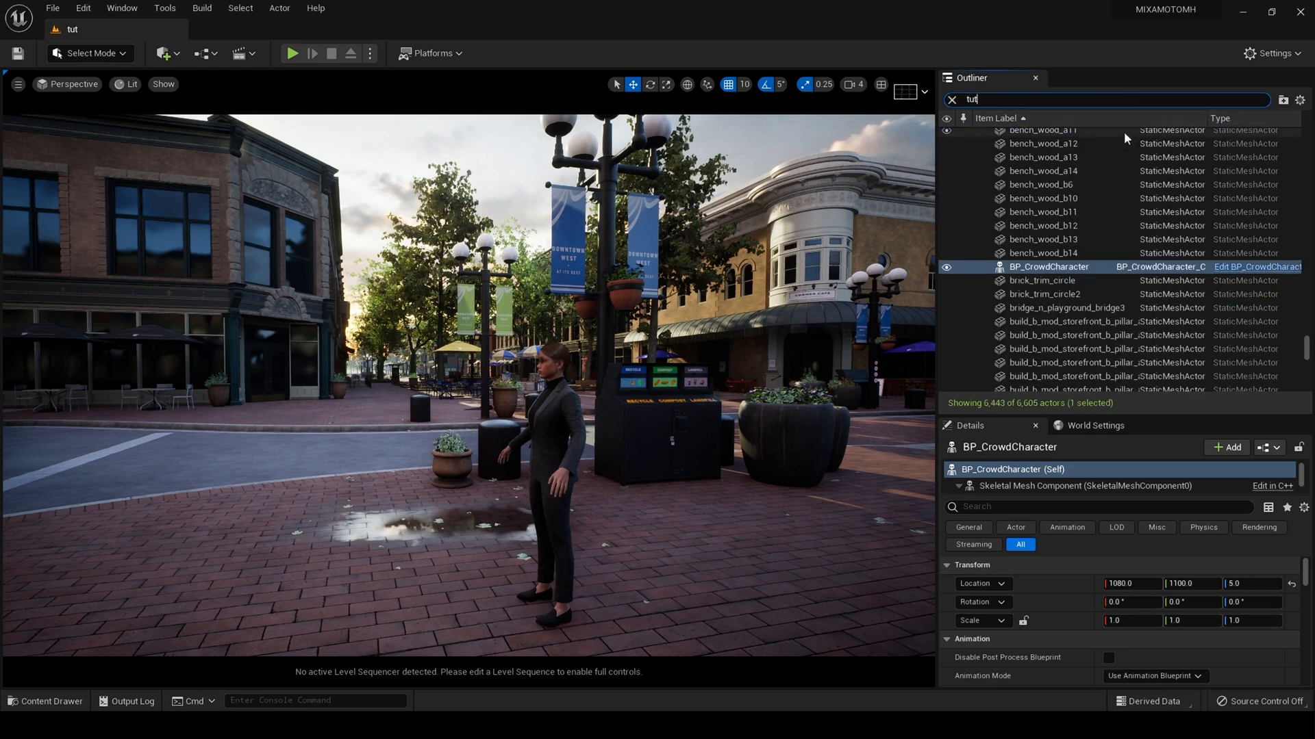
type("cam")
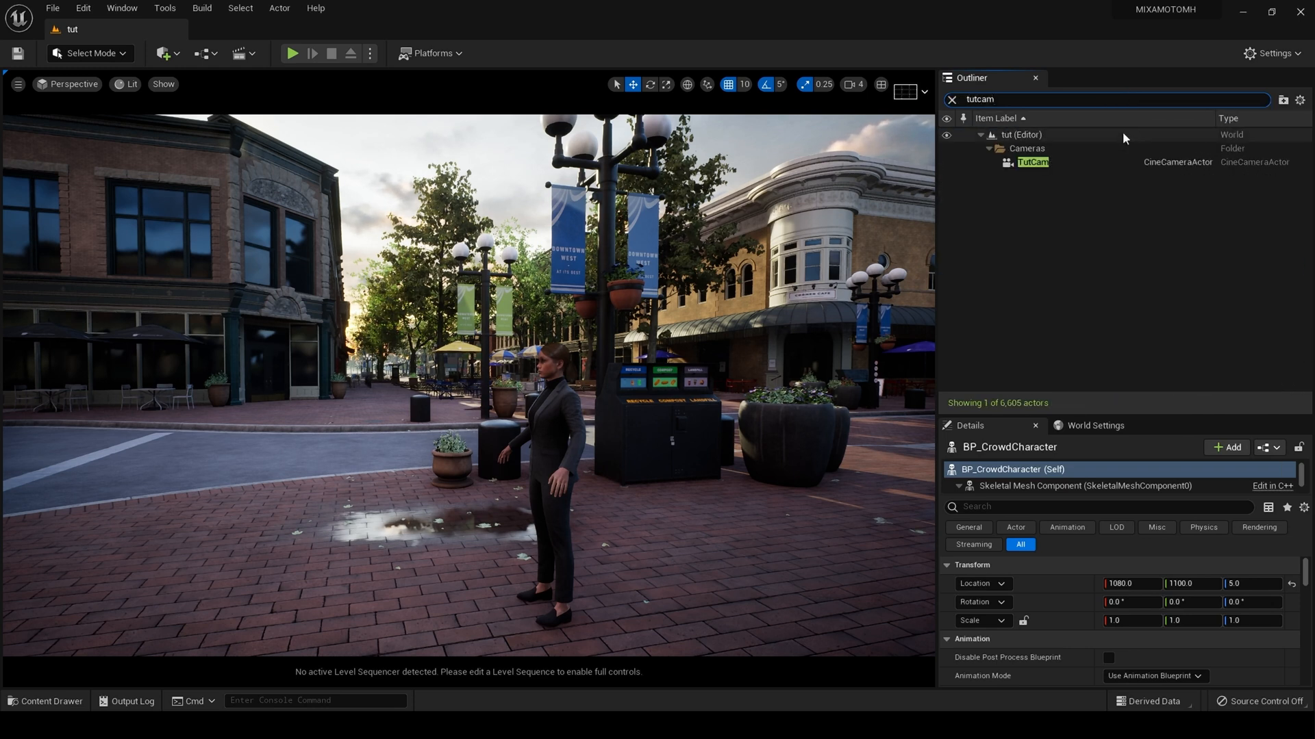
left_click(1029, 164)
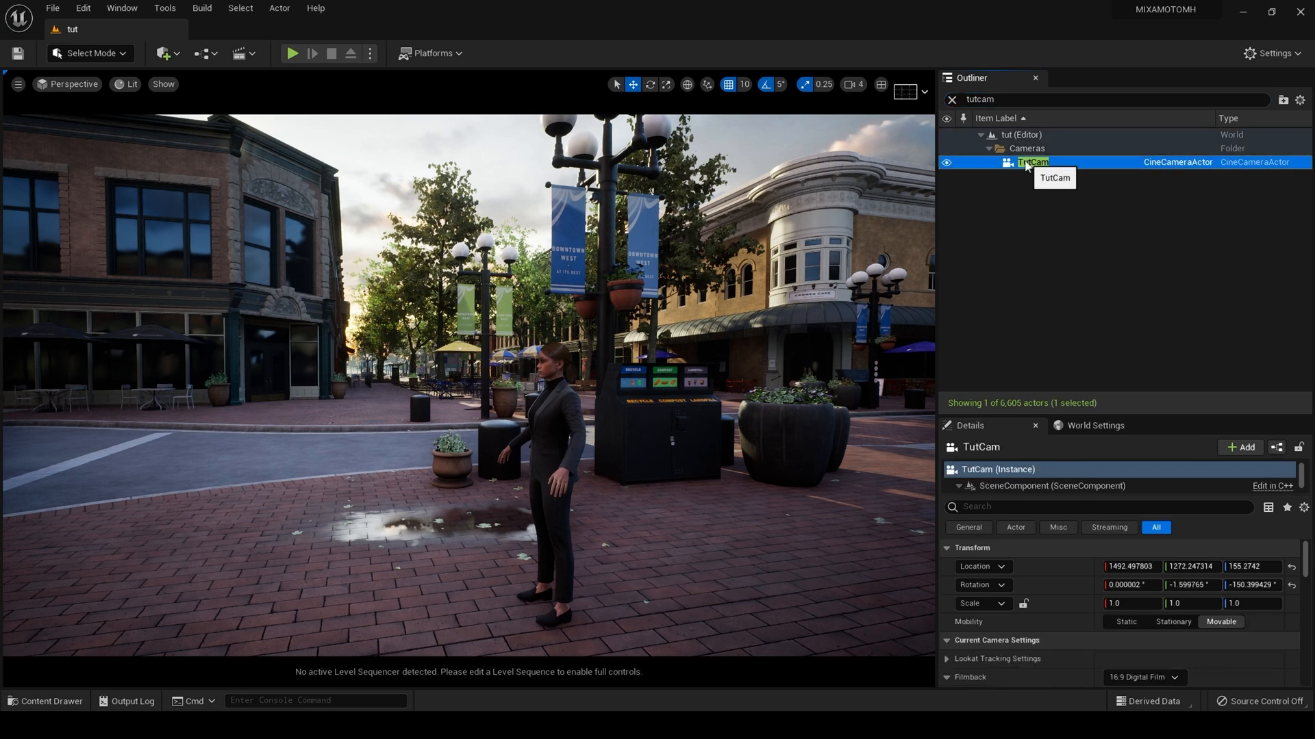
Look through and pilot the placed camera TutCam in the viewport.
left_click(68, 84)
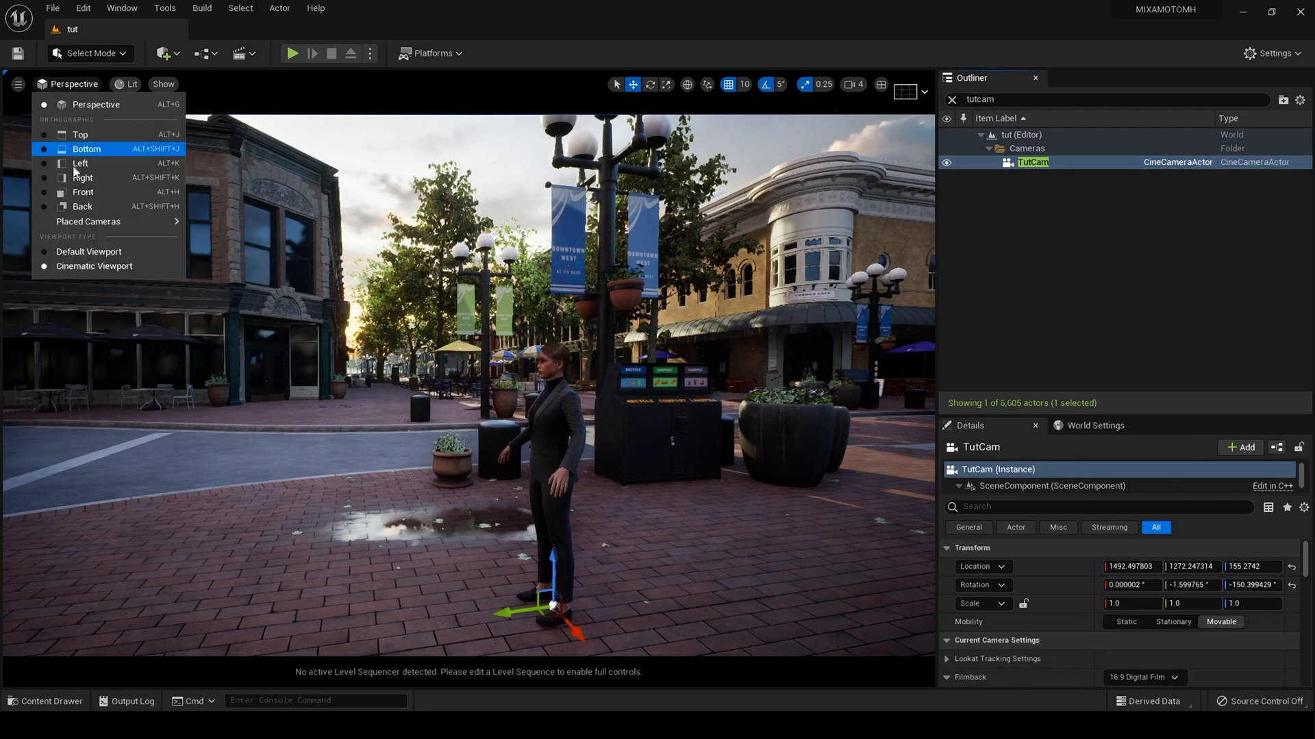
mouse_move(115, 223)
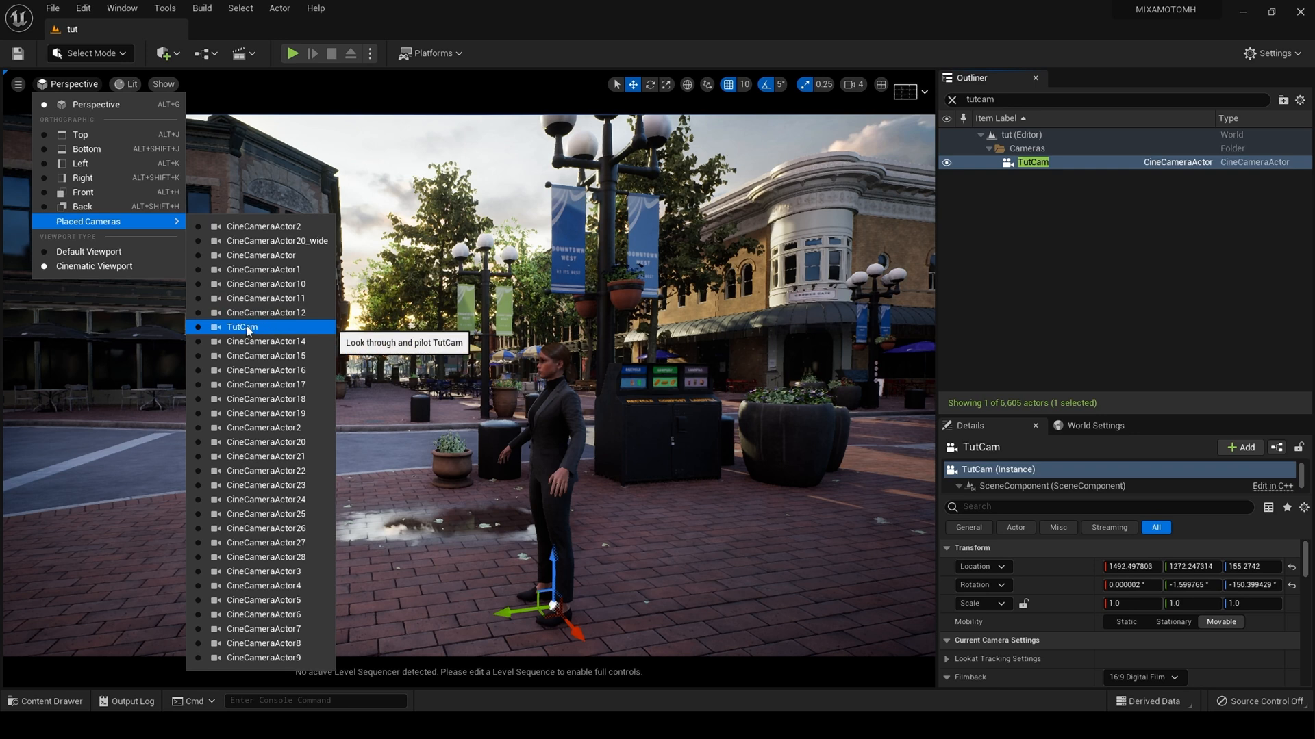
left_click(271, 328)
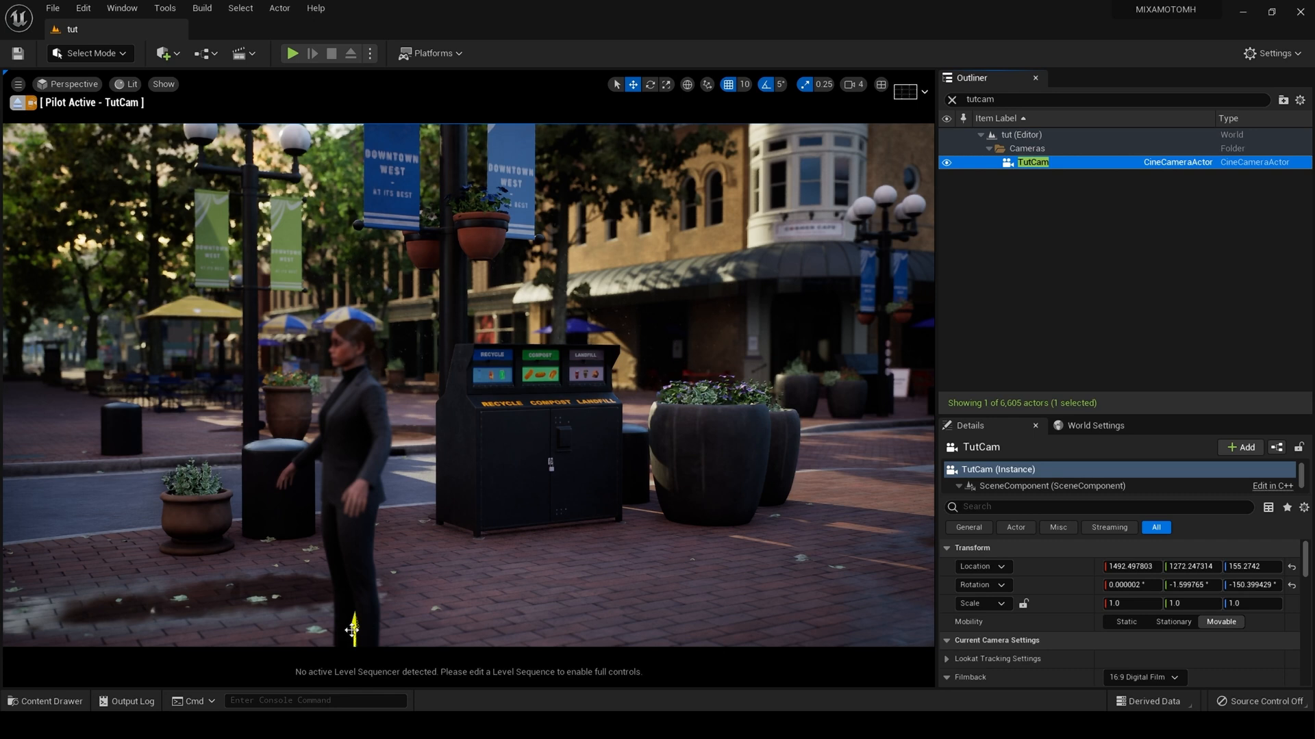
Move the crowd character to location X 970, Y 760, Z 5, standing on the pavement in front of the large planter.
left_click_drag(353, 629, 360, 594)
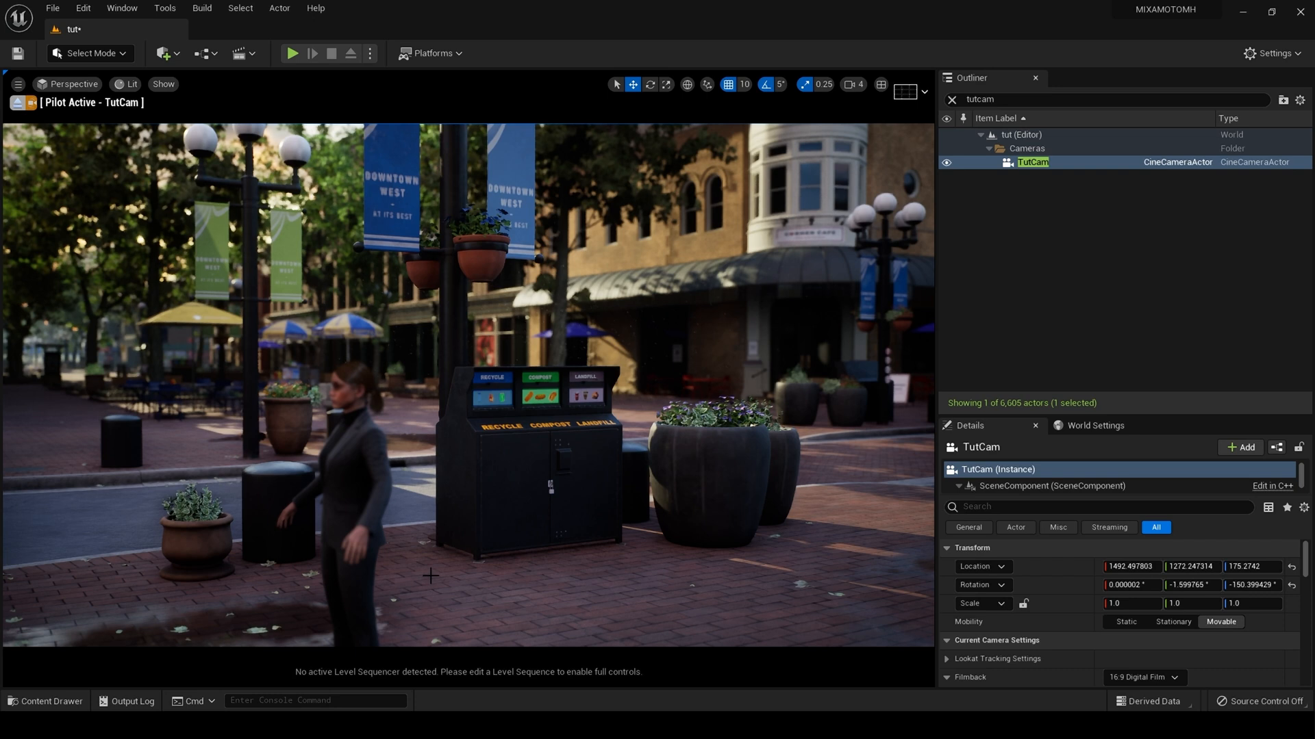
key("ctrl+z")
left_click(381, 629)
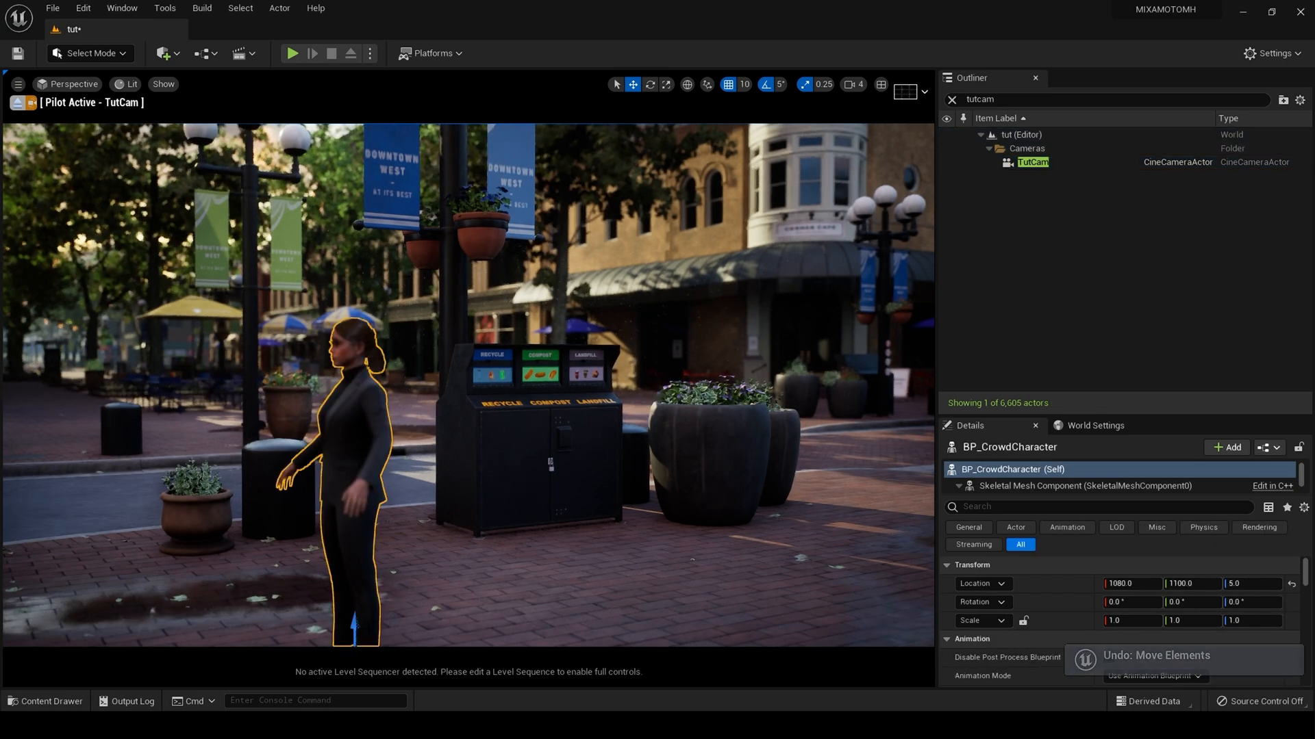
left_click_drag(354, 627, 696, 549)
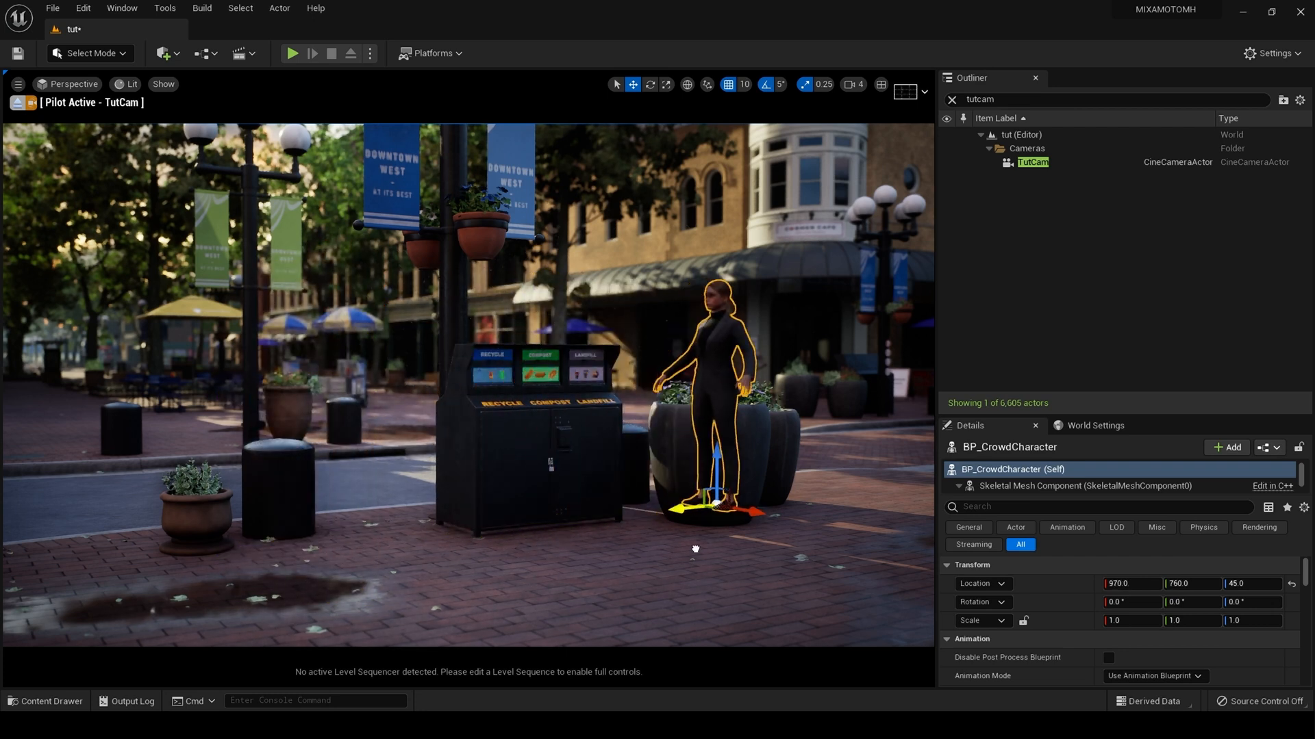
left_click_drag(718, 466, 722, 520)
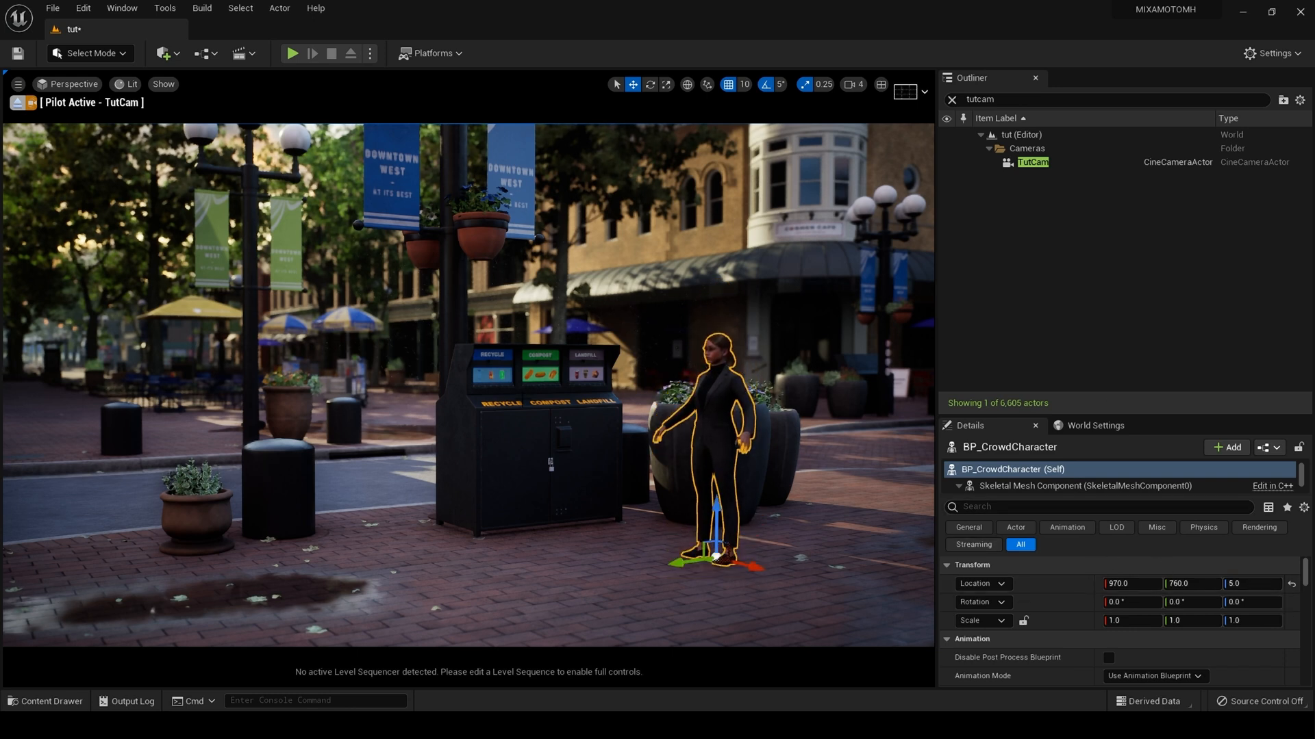
Add a level sequence named tutorial_shot1 and save it in the Cinematics folder.
left_click(253, 54)
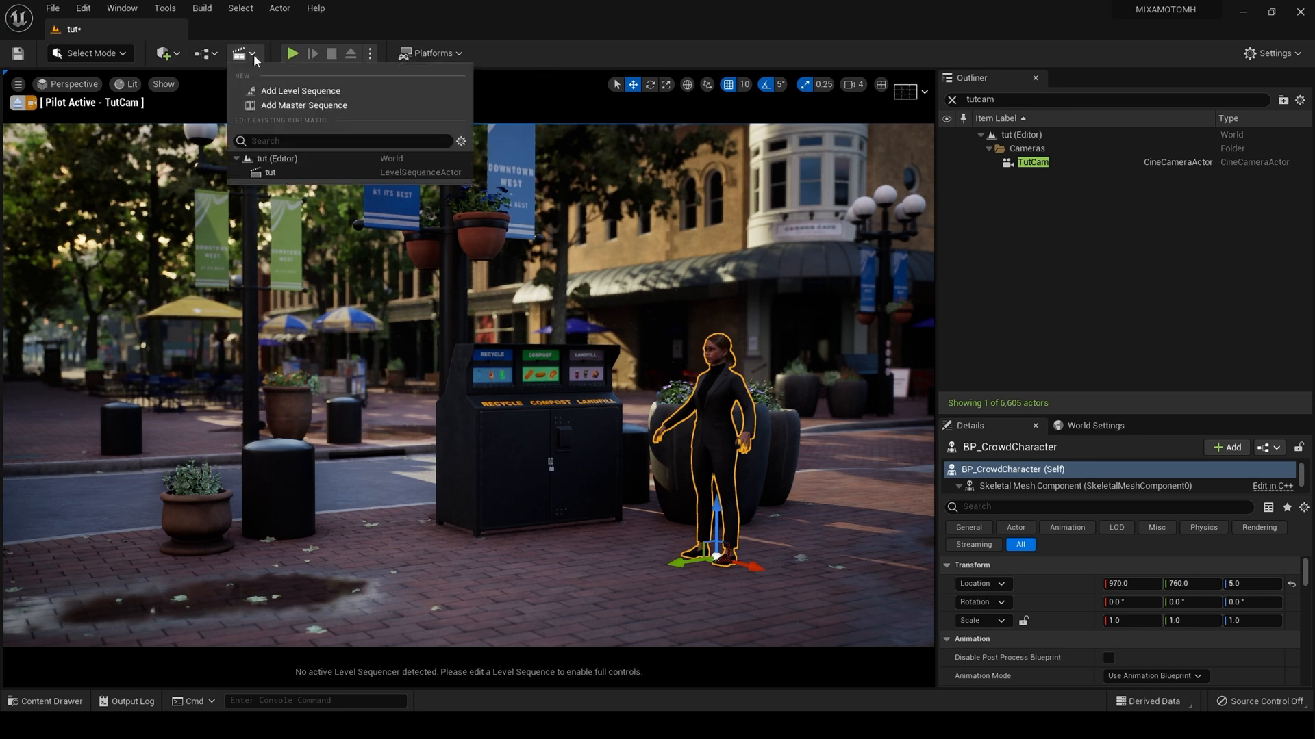
left_click(272, 96)
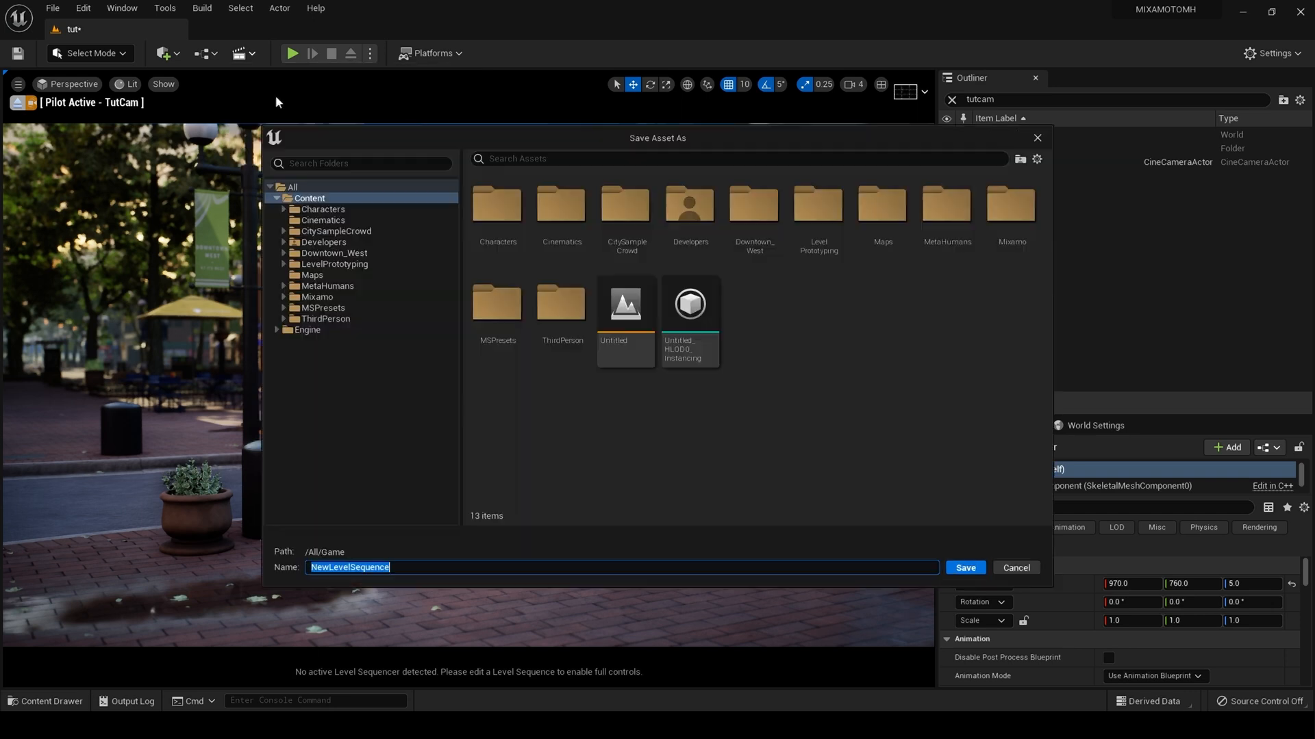
double_click(561, 219)
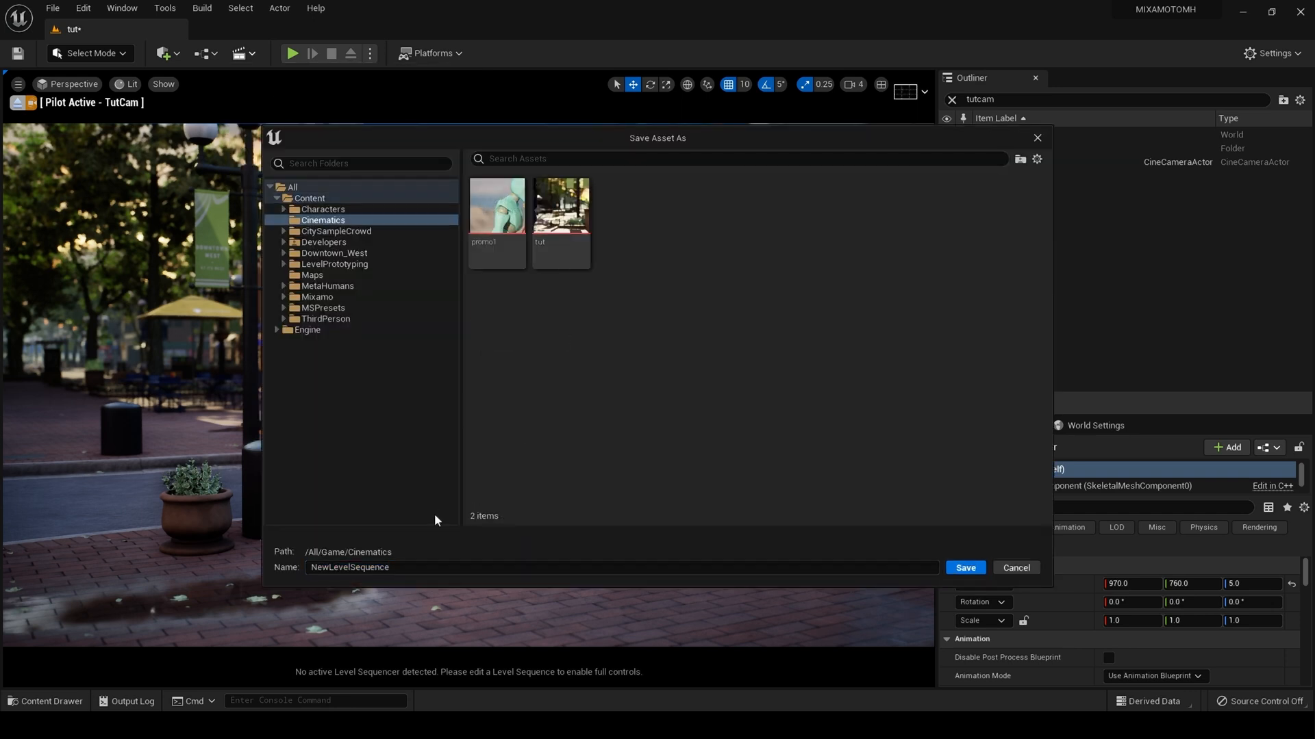
double_click(417, 568)
key("BackSpace")
type("tutorial_shot1")
left_click(964, 569)
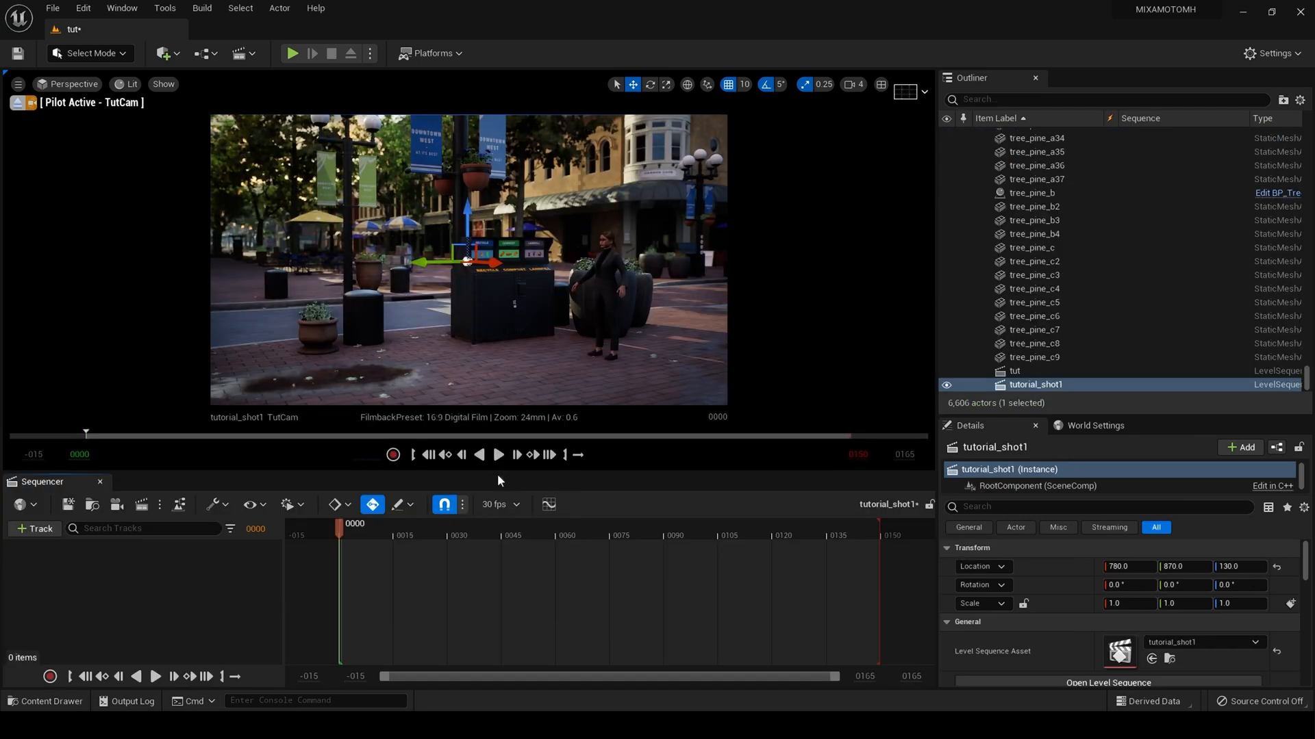
Set the sequence's display rate to 24 fps (film) and save the sequence.
left_click(500, 507)
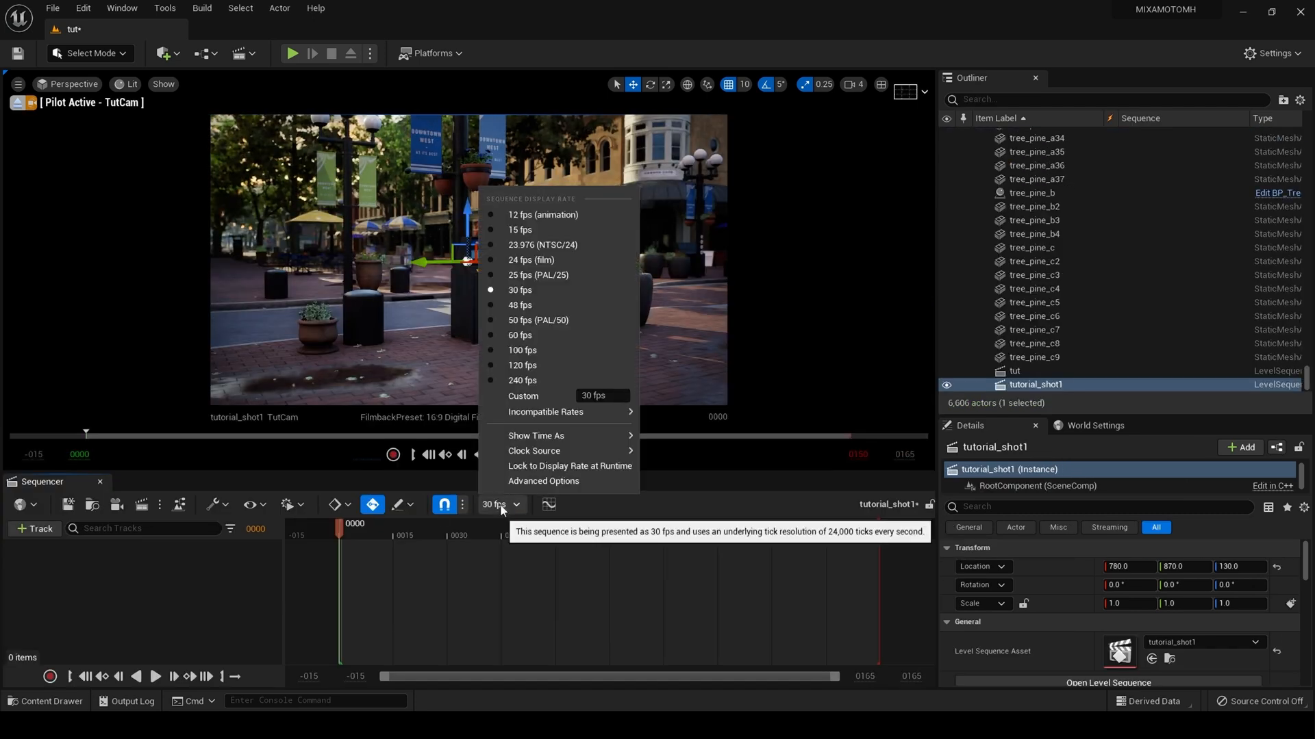
left_click(541, 264)
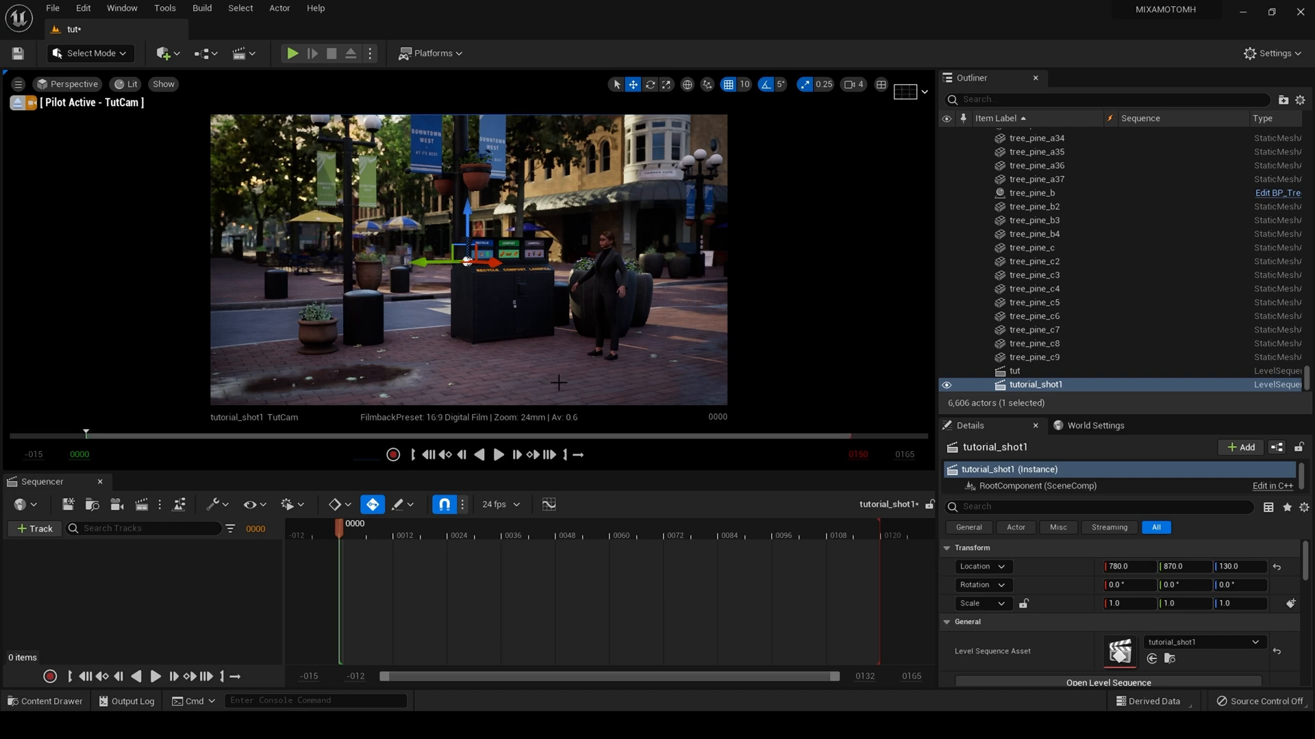
scroll(1065, 373, "up", 5)
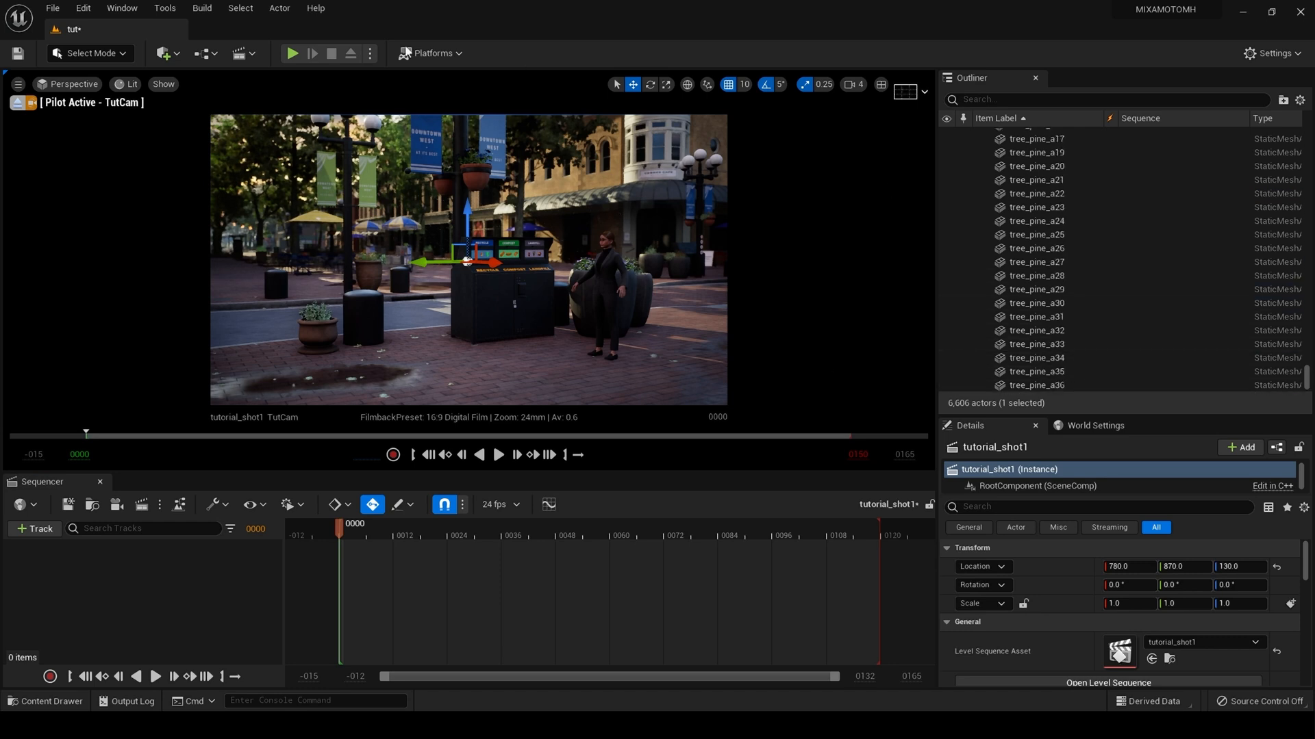
left_click(72, 503)
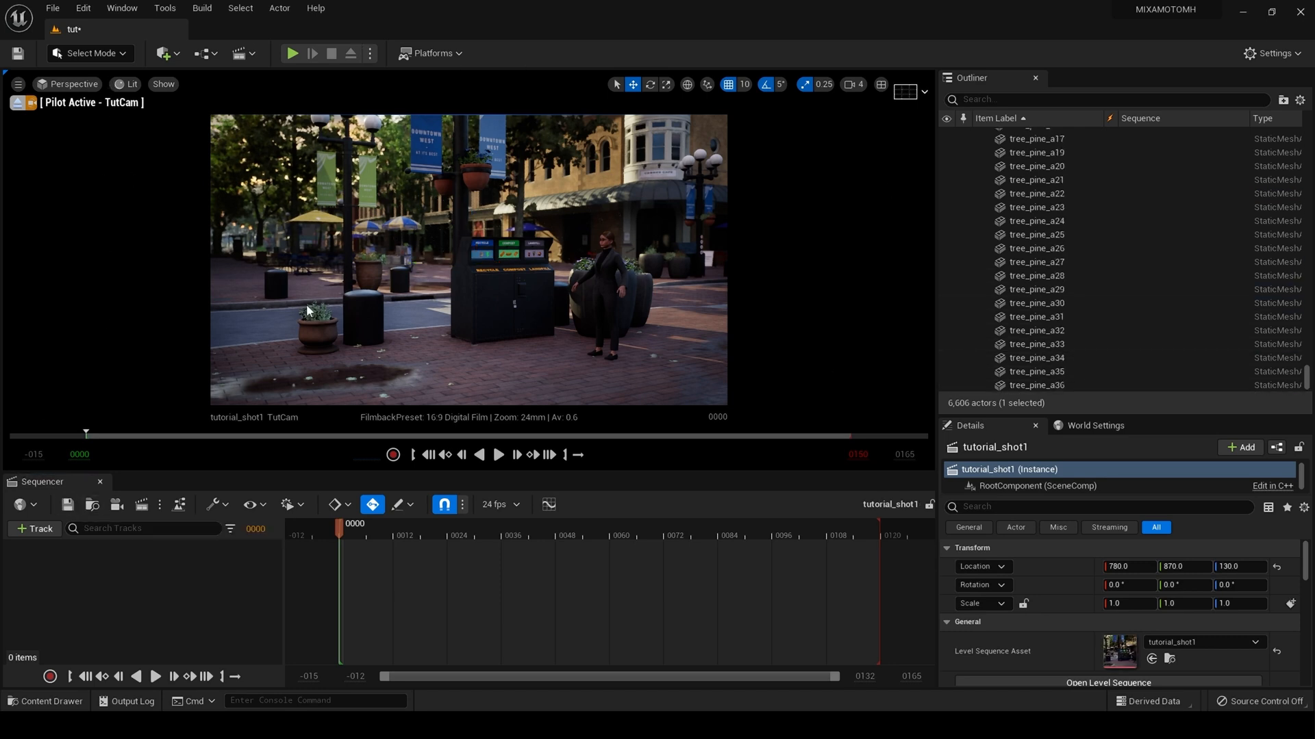
Find TutCam by filtering the level's actors for "tutcam" and add it to the tutorial_shot1 sequence as a camera track.
scroll(984, 278, "up", 4)
left_click(1033, 99)
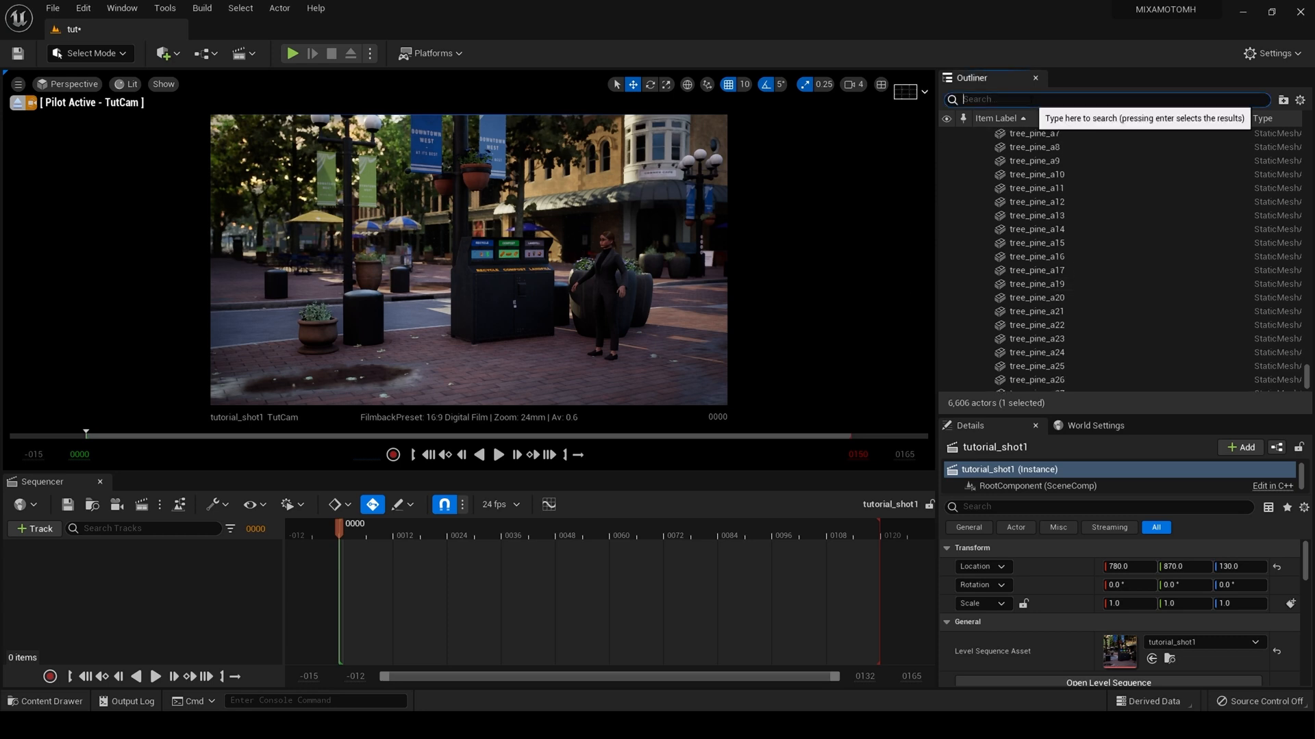
type("tutcam")
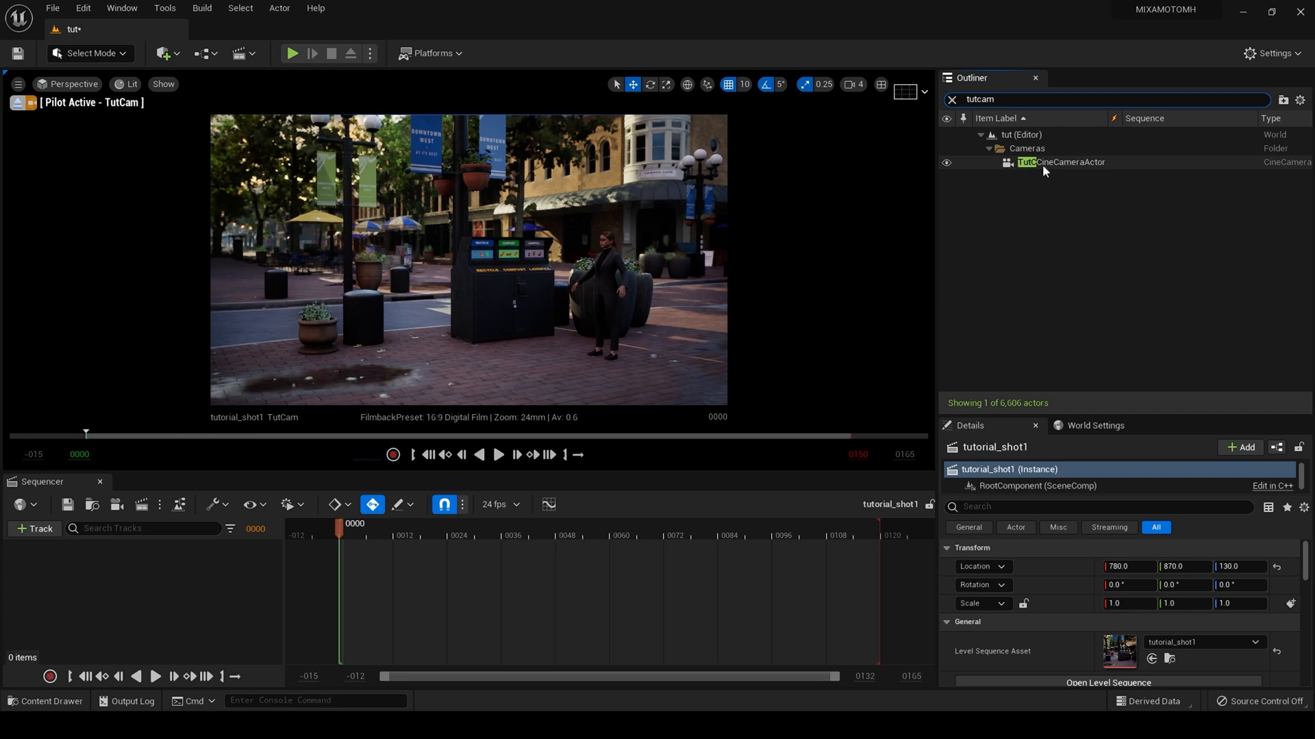
left_click_drag(1045, 163, 153, 570)
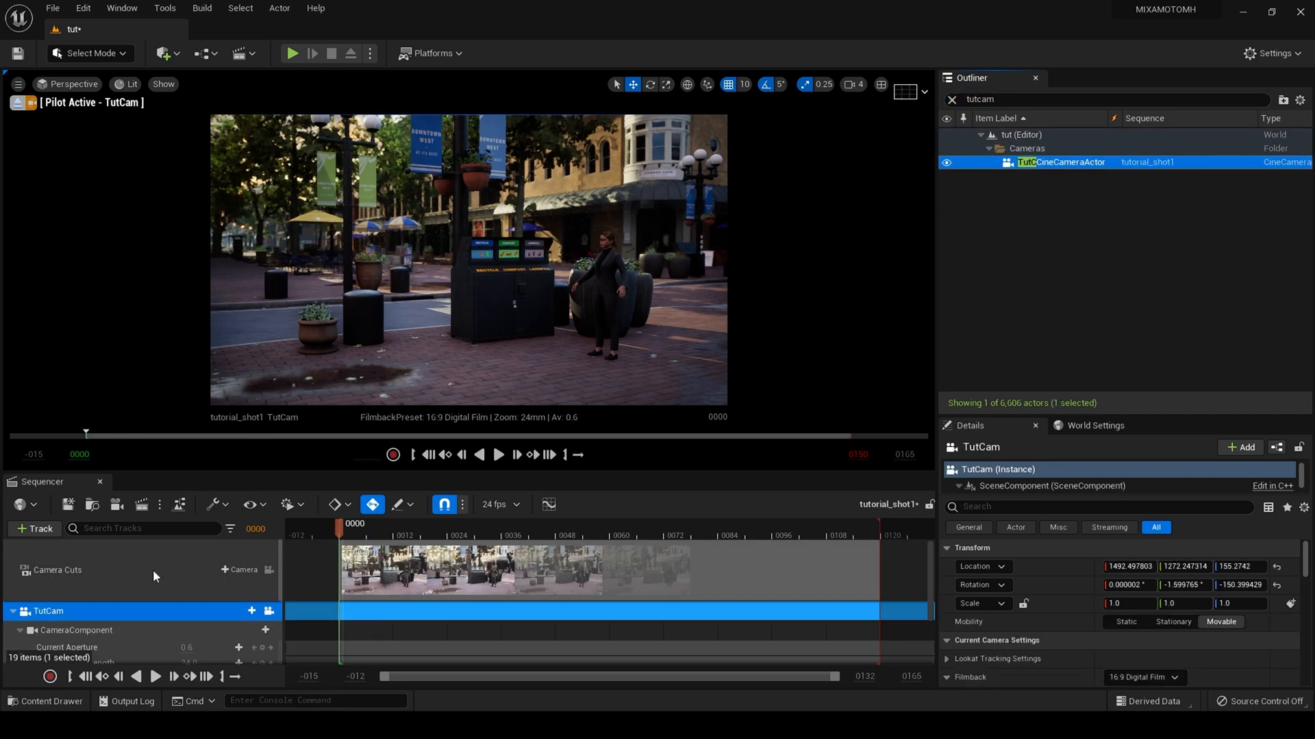
scroll(247, 618, "down", 2)
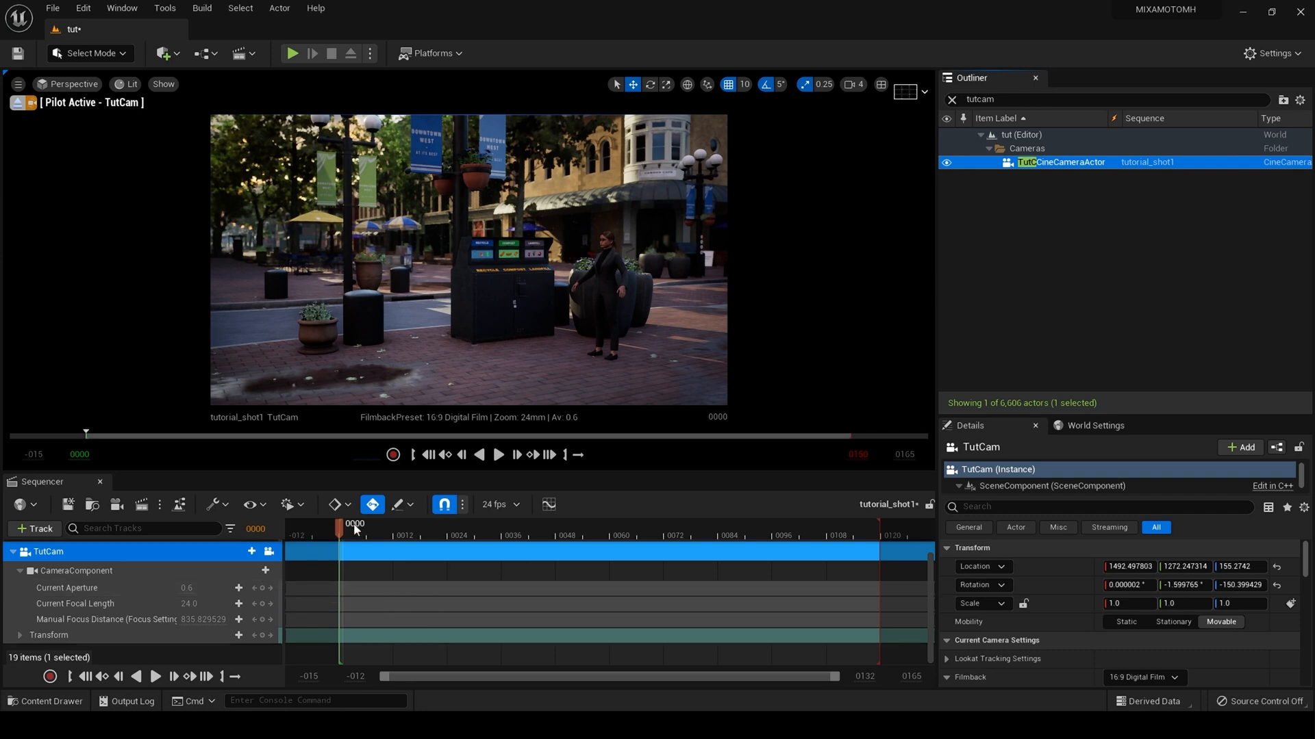
Key TutCam's current aperture, current focal length, manual focus distance and transform at frame 0.
left_click(262, 588)
left_click(261, 604)
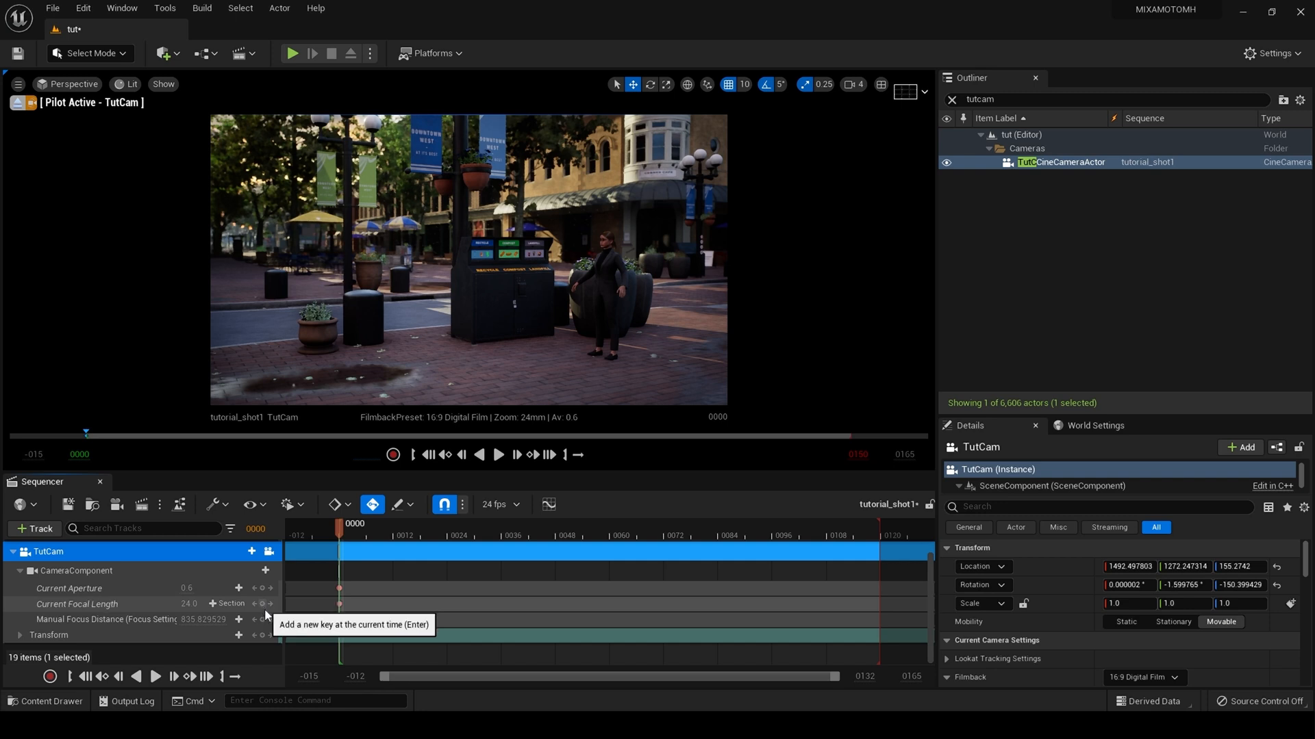
left_click(262, 619)
left_click(262, 634)
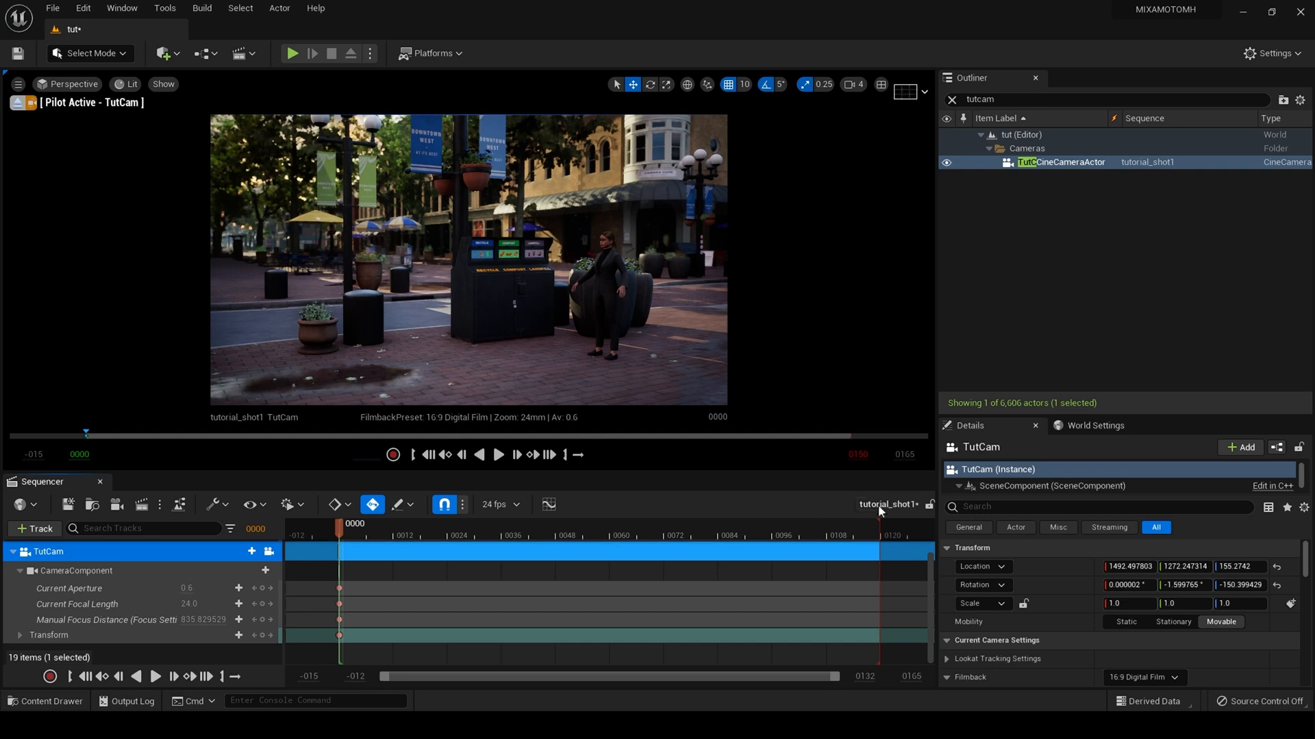
Set the sequence's end frame to 500 and extend the TutCam camera cut to frame 500.
scroll(640, 605, "up", 3)
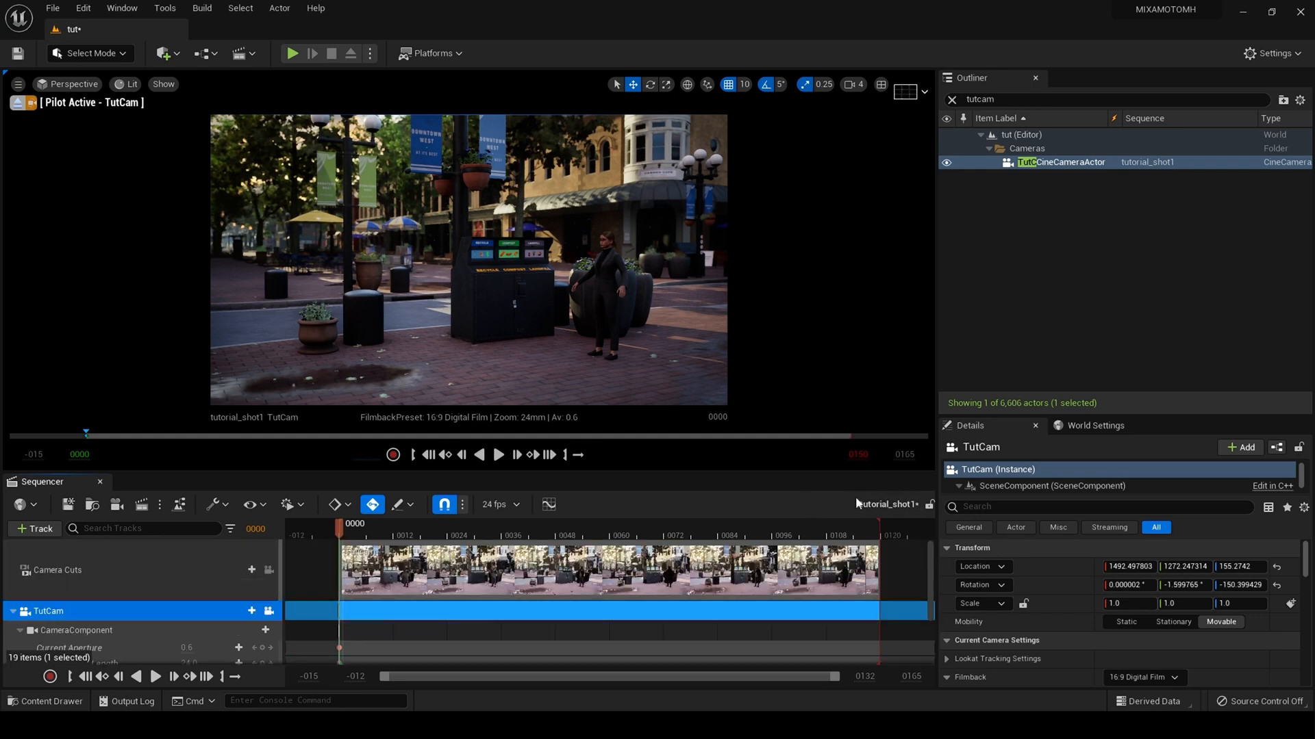
left_click(858, 454)
key("BackSpace")
type("500")
key("Return")
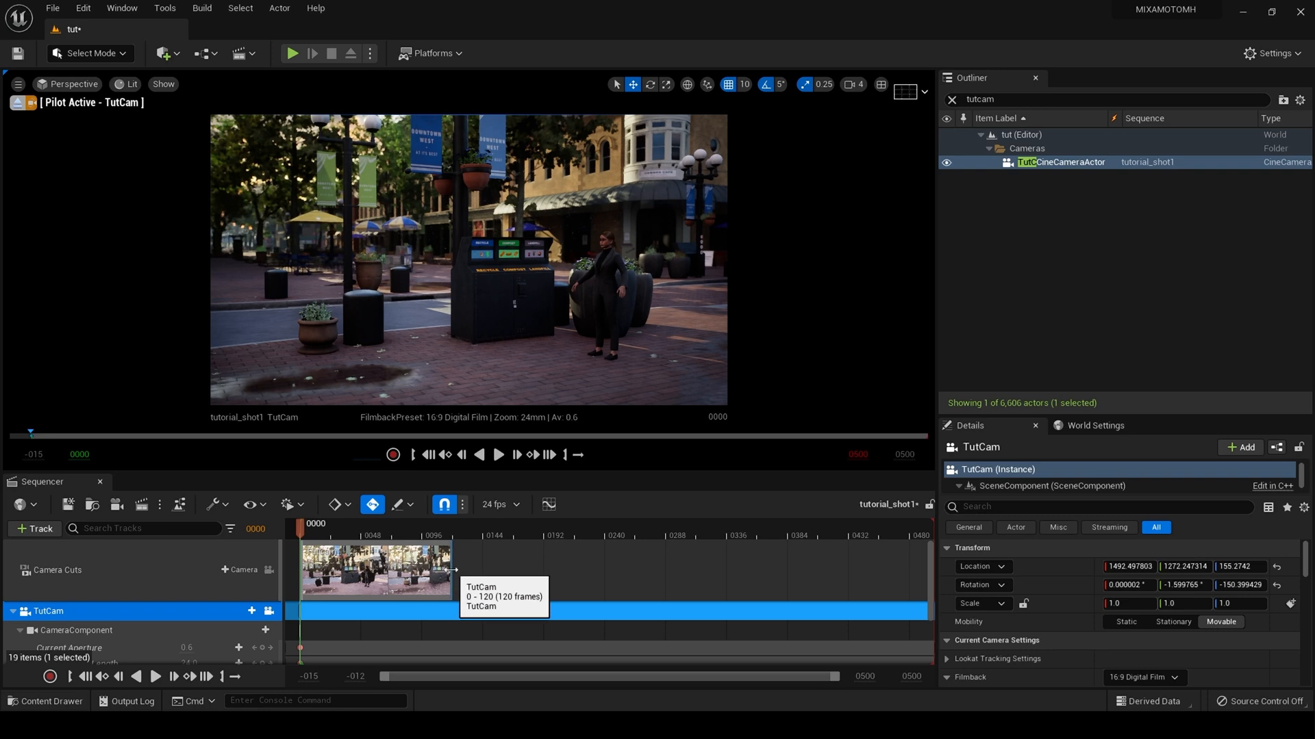
left_click_drag(450, 570, 904, 574)
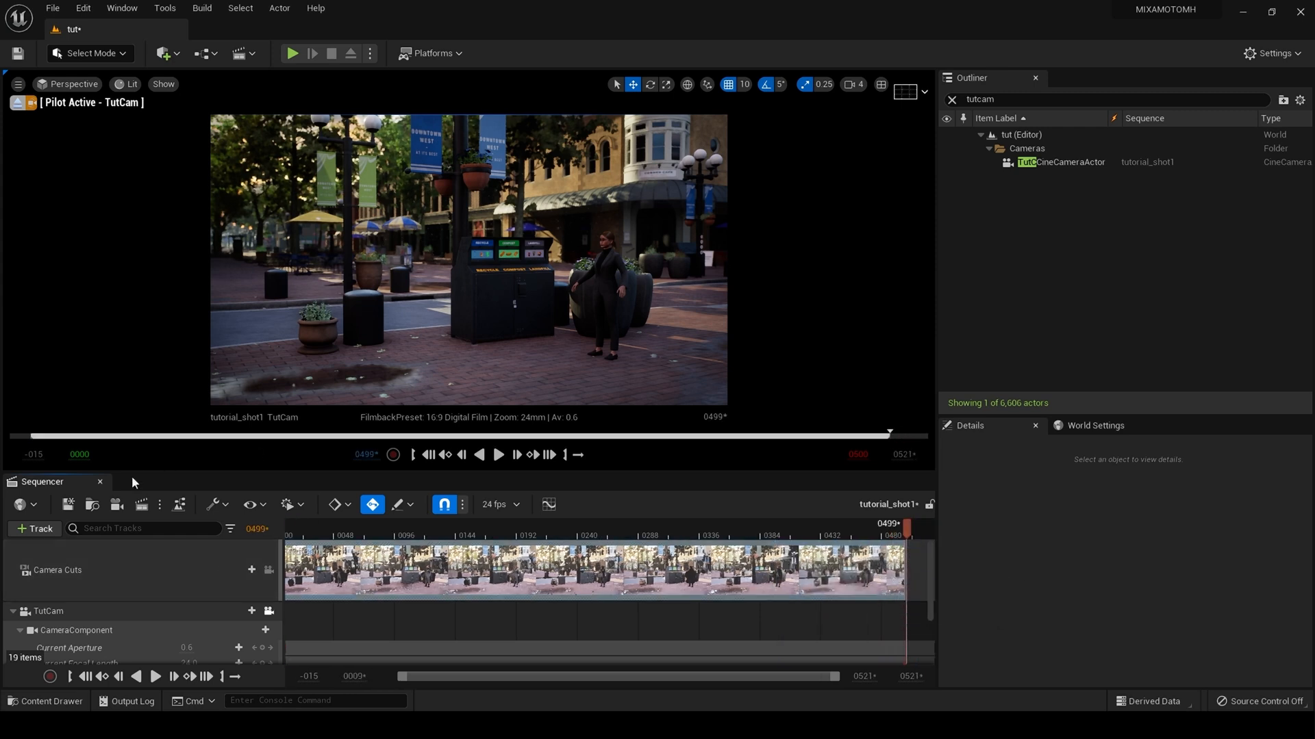
Save the sequence and the level, with the playhead returned to frame 0.
left_click(69, 505)
left_click(430, 455)
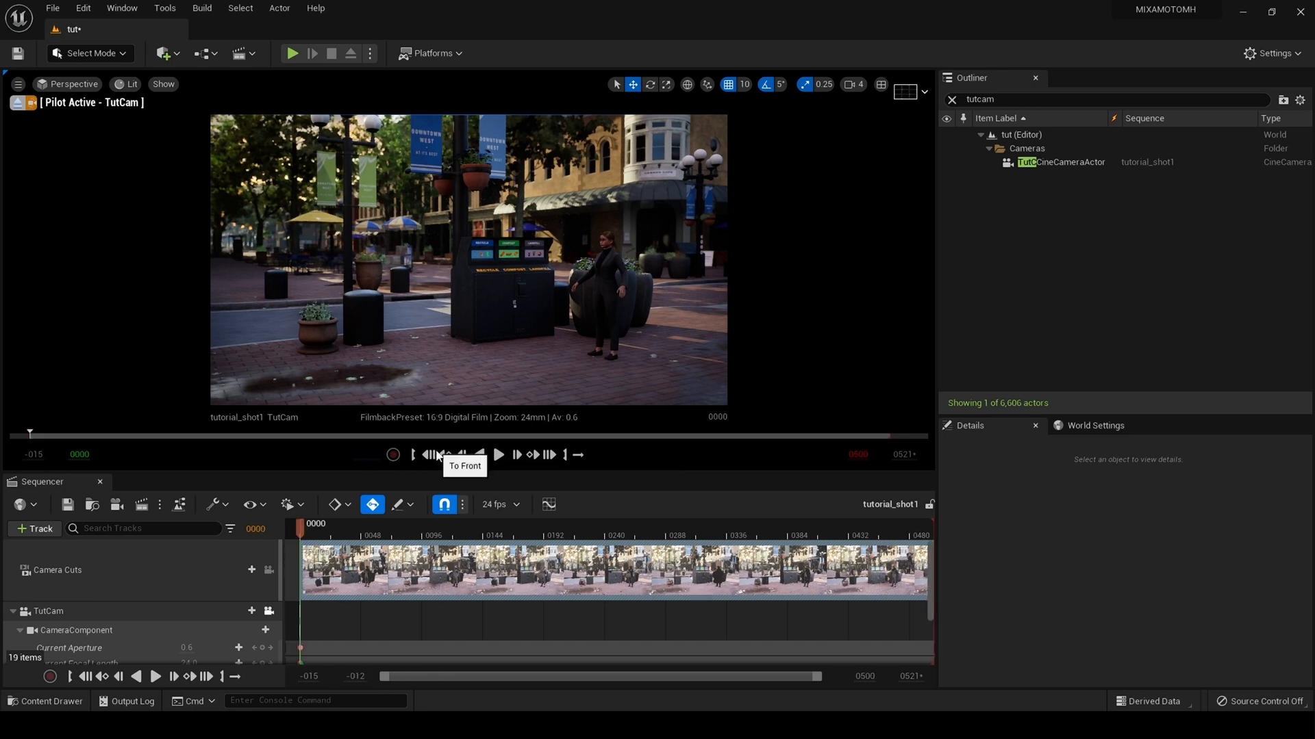
left_click(53, 8)
left_click(132, 161)
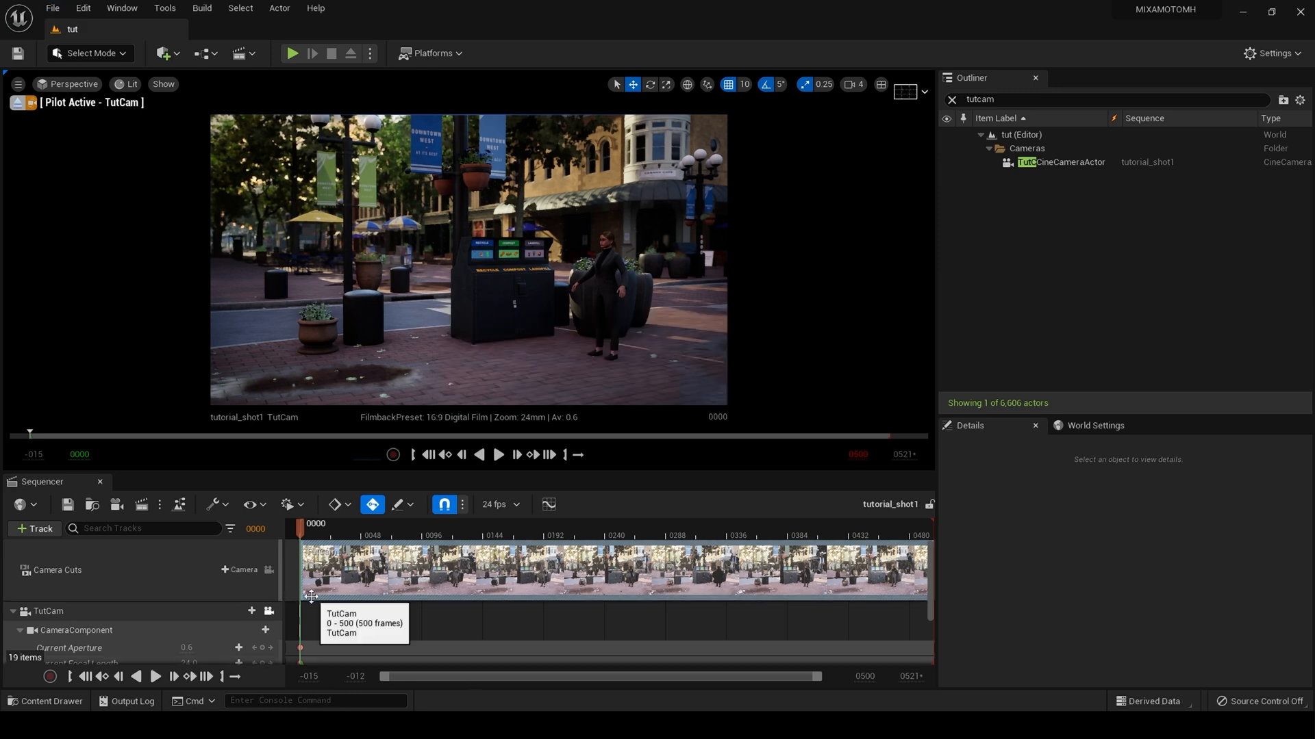
Collapse the TutCam track, filter the level's actors for "bp" and add BP_CrowdCharacter to the sequence.
left_click(14, 612)
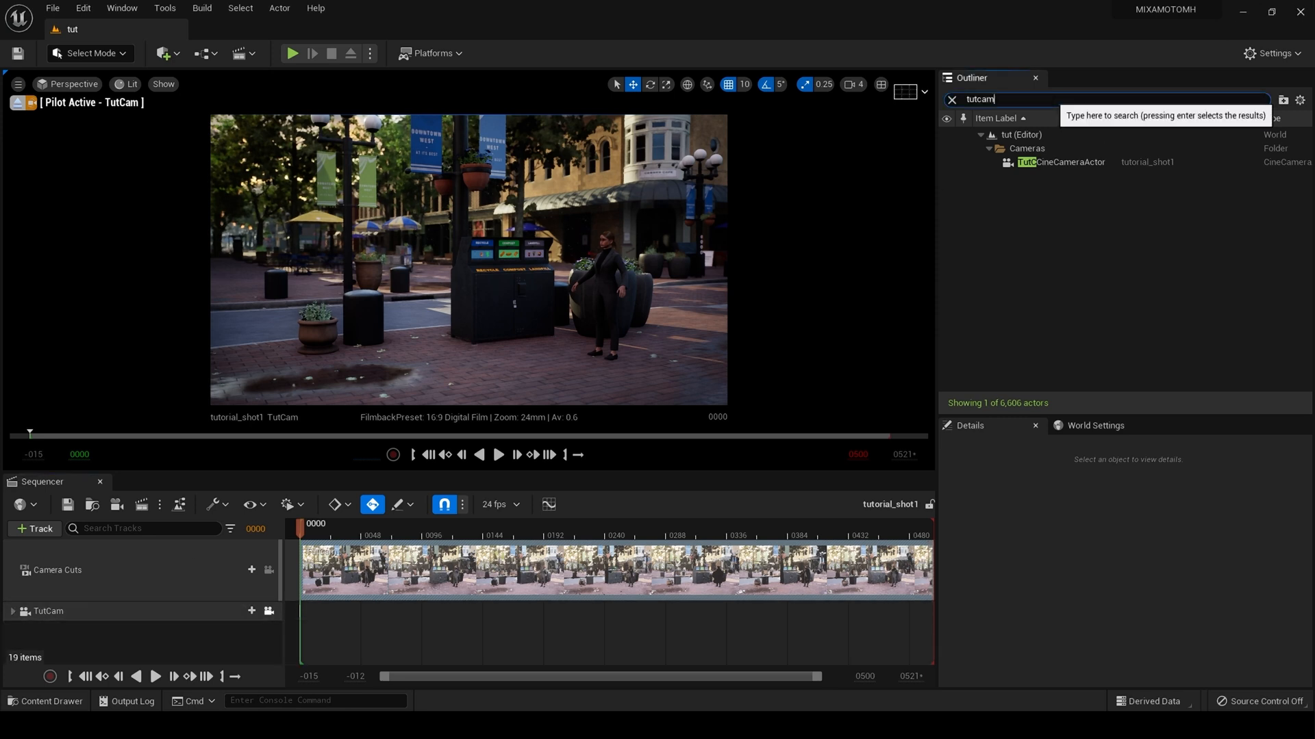
key("BackSpace")
key("BackSpace")
key("BackSpace")
key("BackSpace")
key("BackSpace")
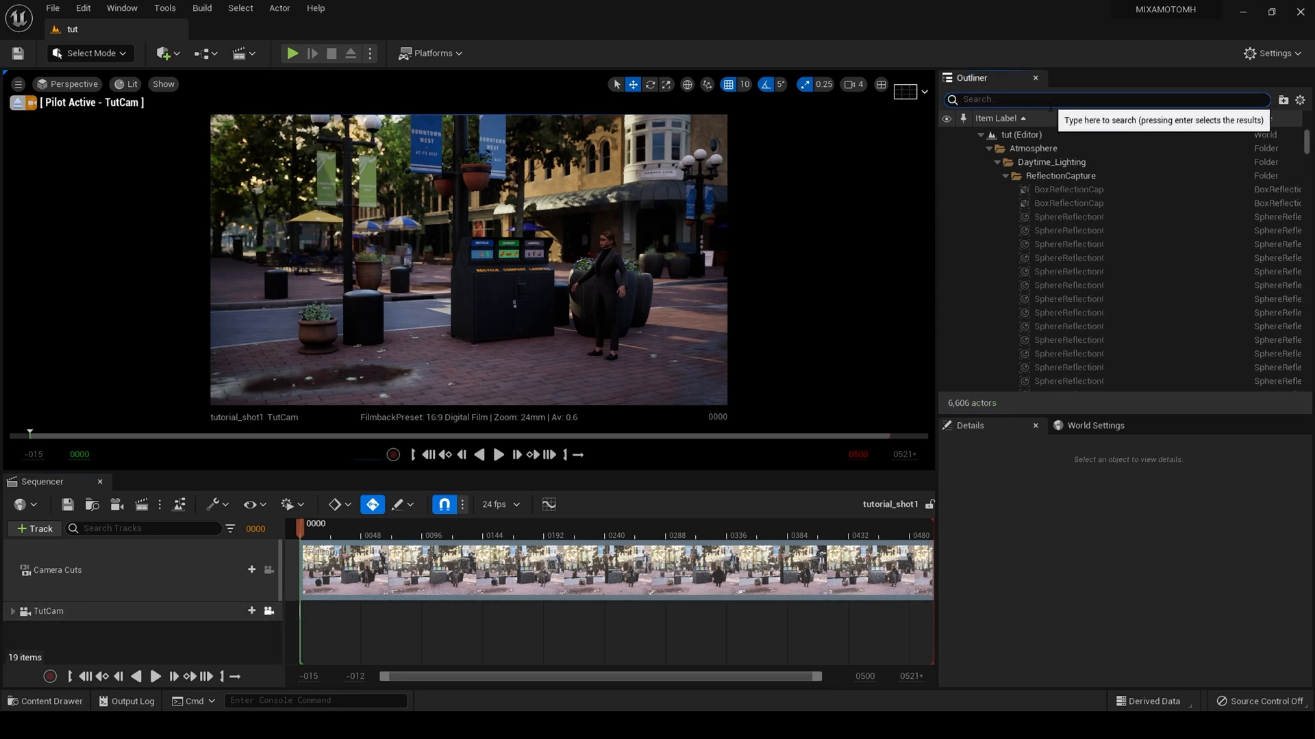
type("bp")
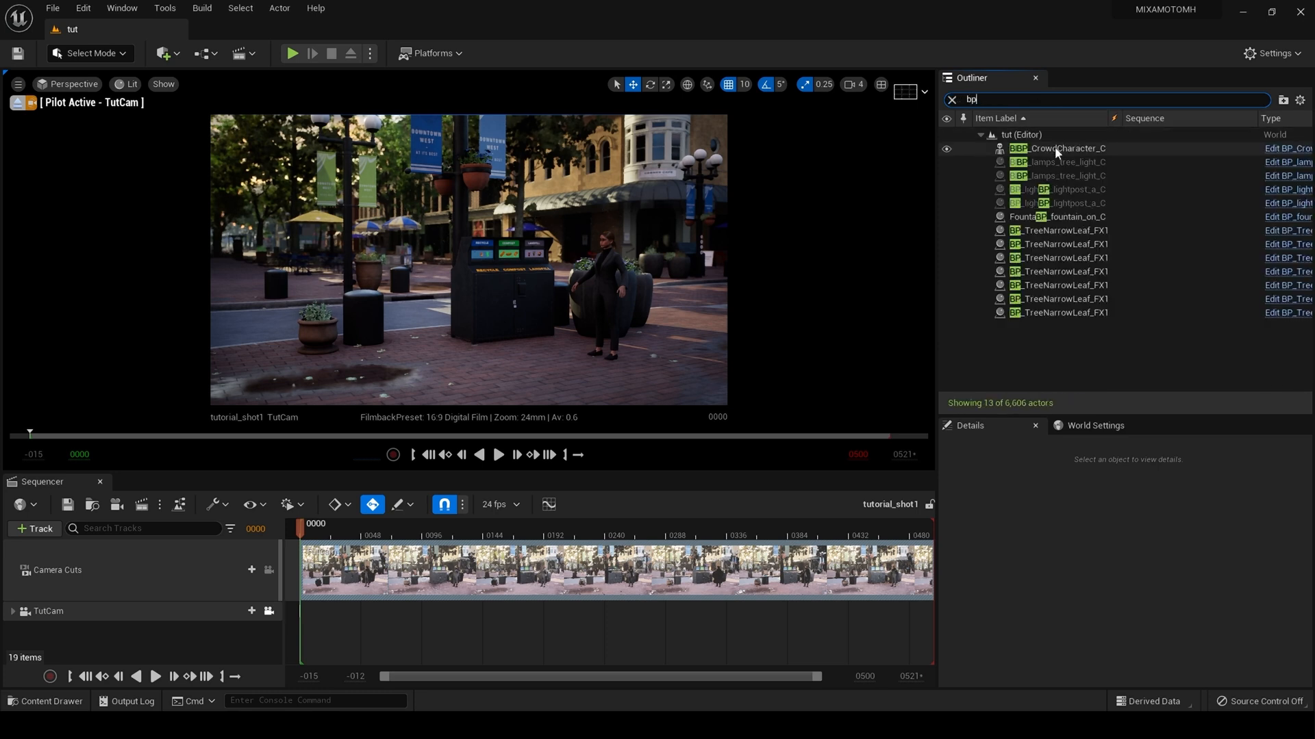
left_click(1059, 148)
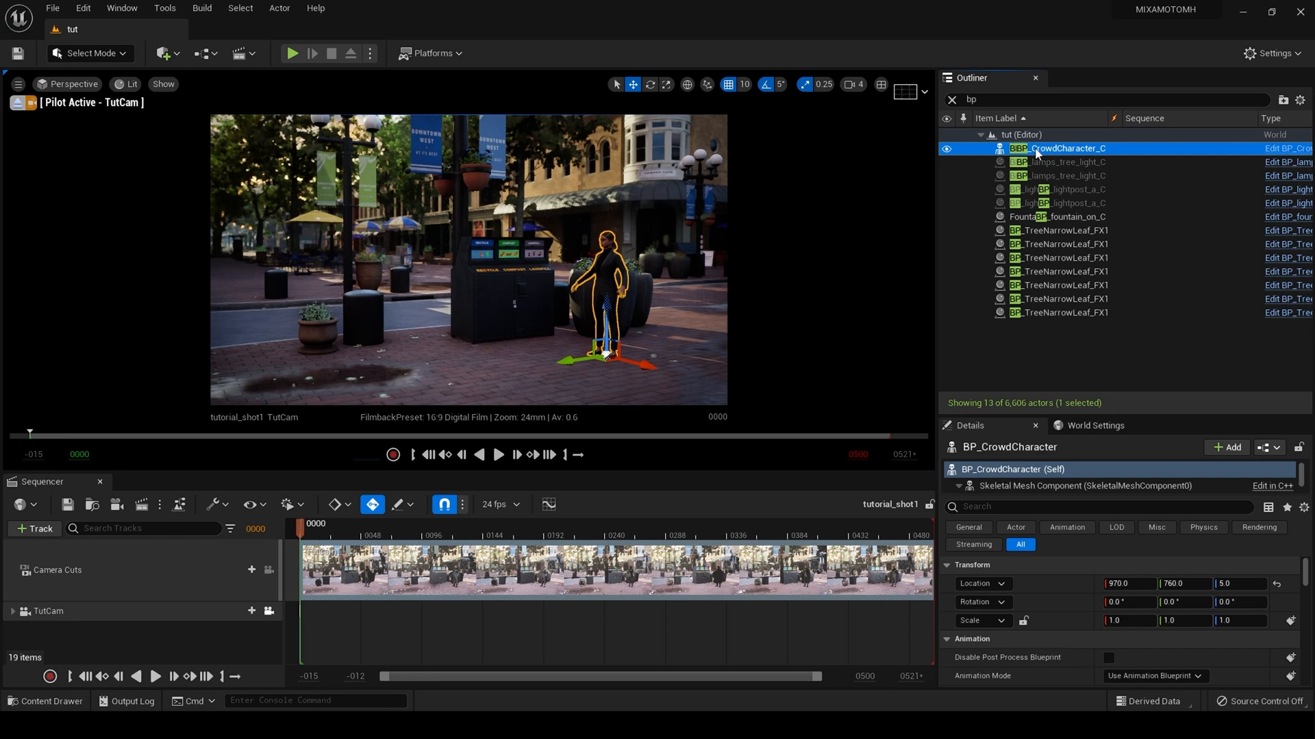
left_click_drag(1036, 152, 167, 635)
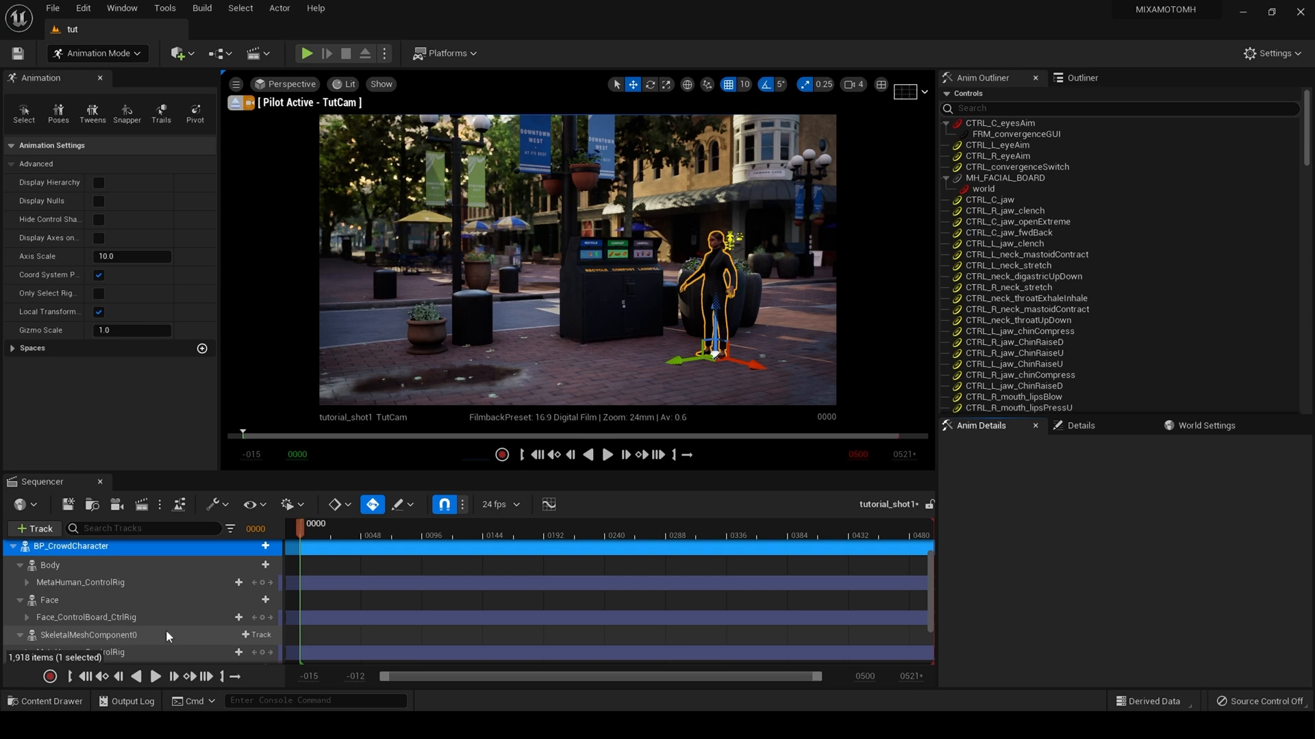
Examine the control rig tracks under the character's Body, Face and SkeletalMeshComponent0 components.
left_click(102, 583)
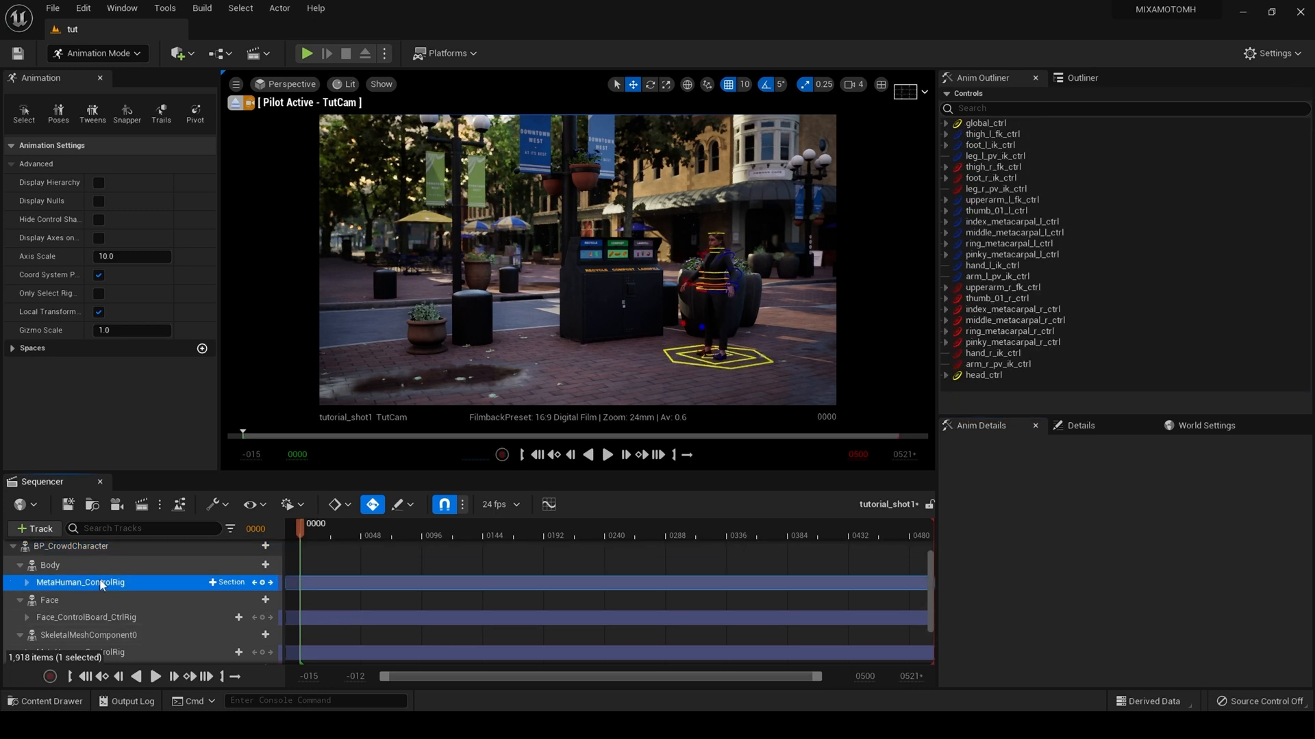
left_click(109, 618)
scroll(109, 619, "down", 1)
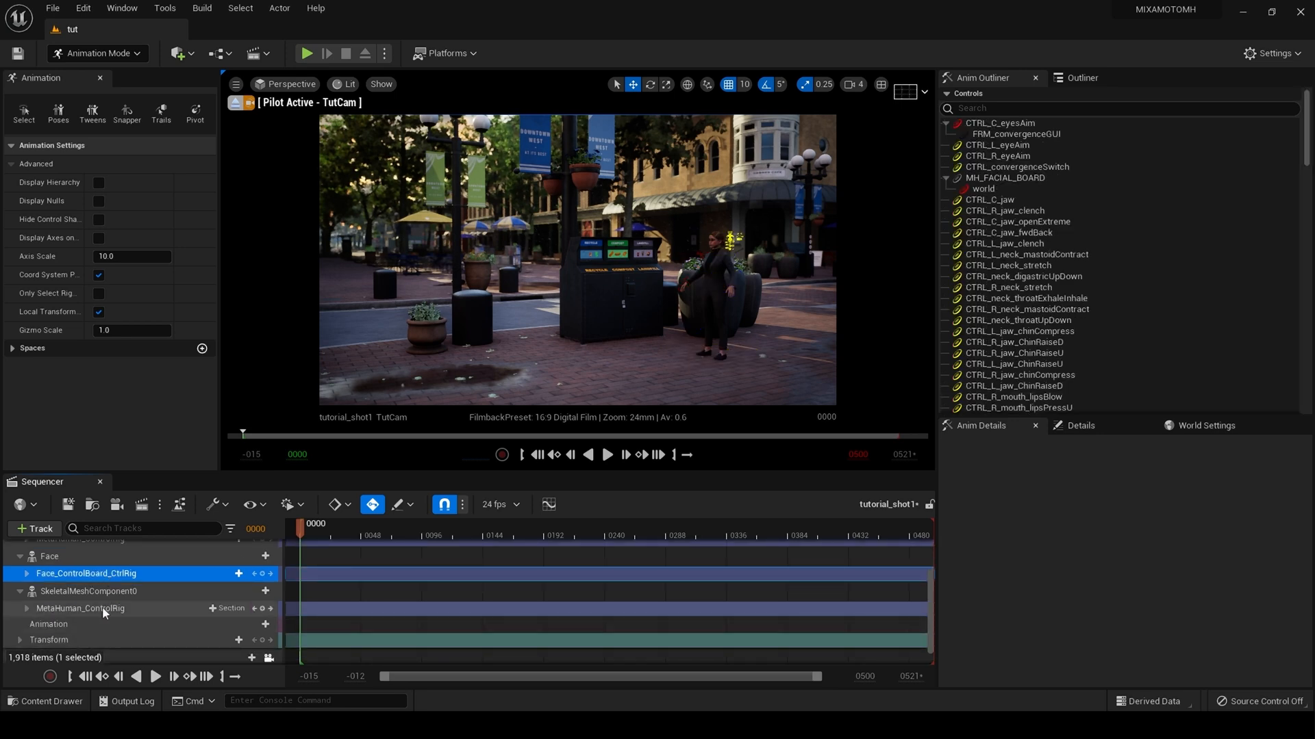
left_click(102, 607)
left_click(107, 593)
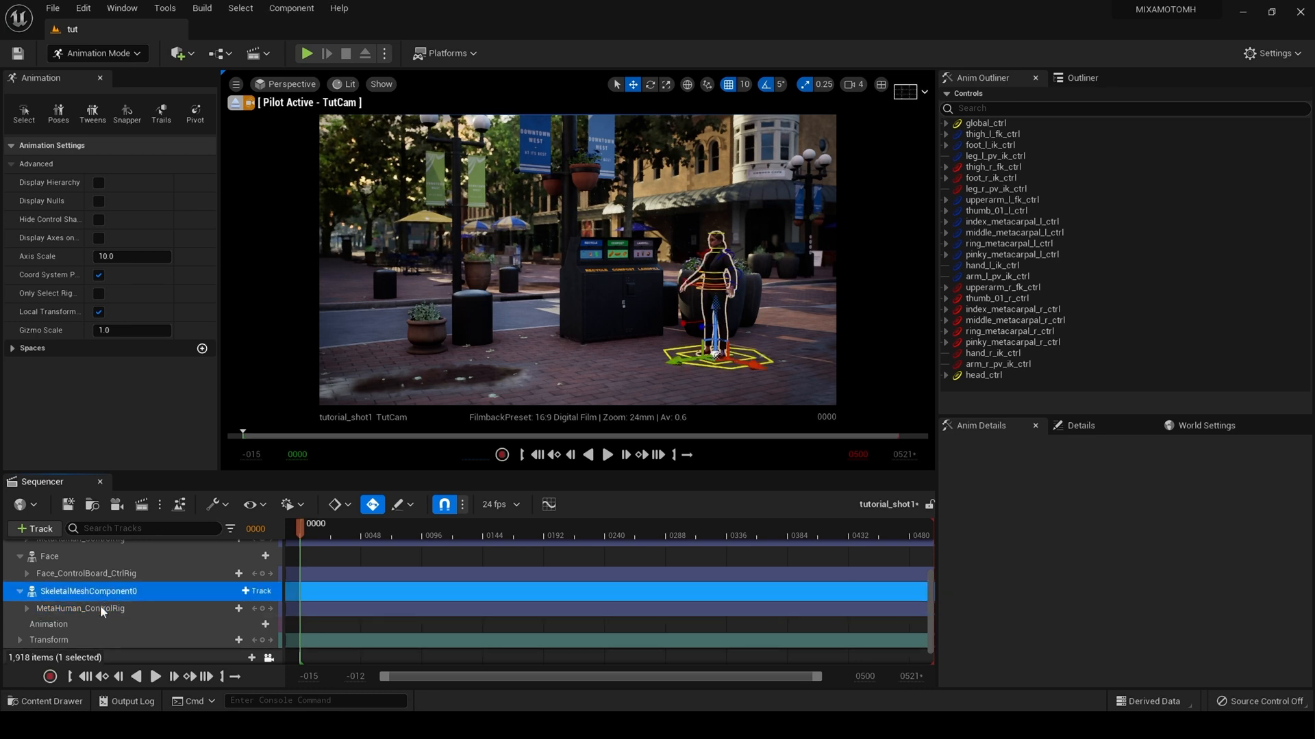
scroll(125, 630, "up", 1)
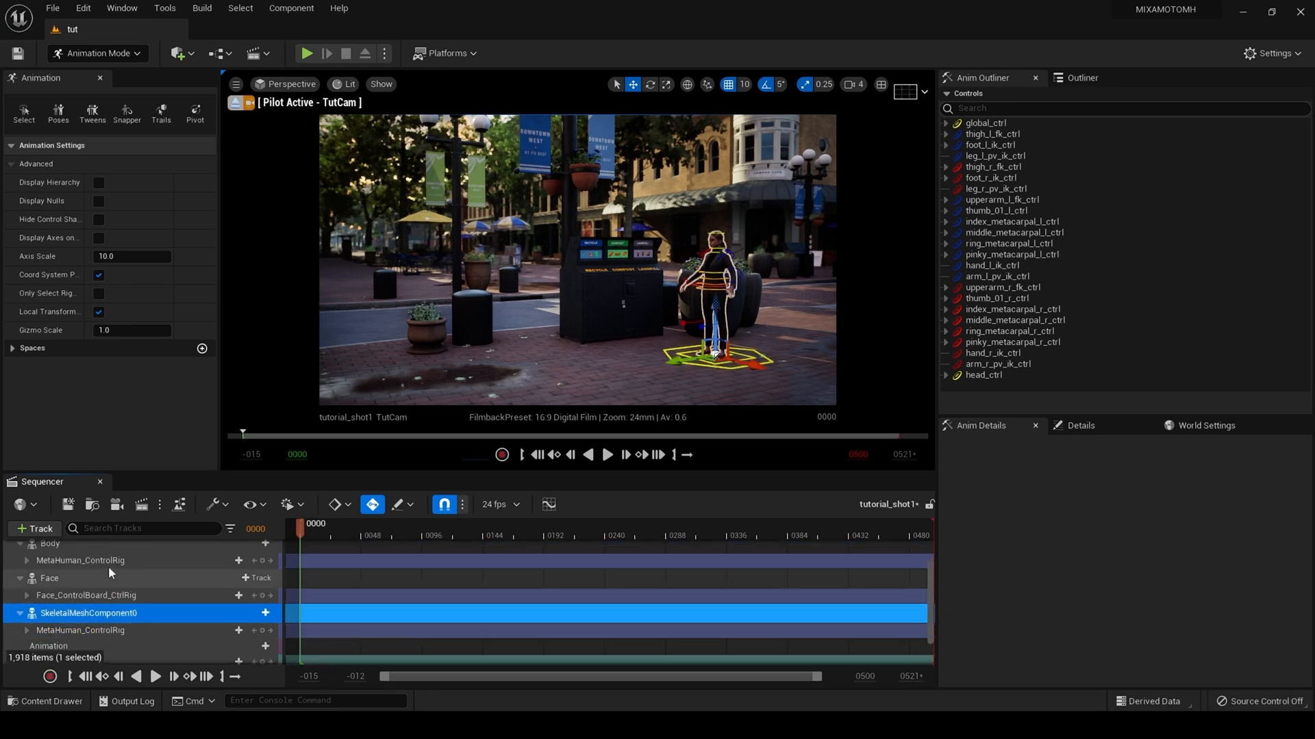
left_click(124, 633)
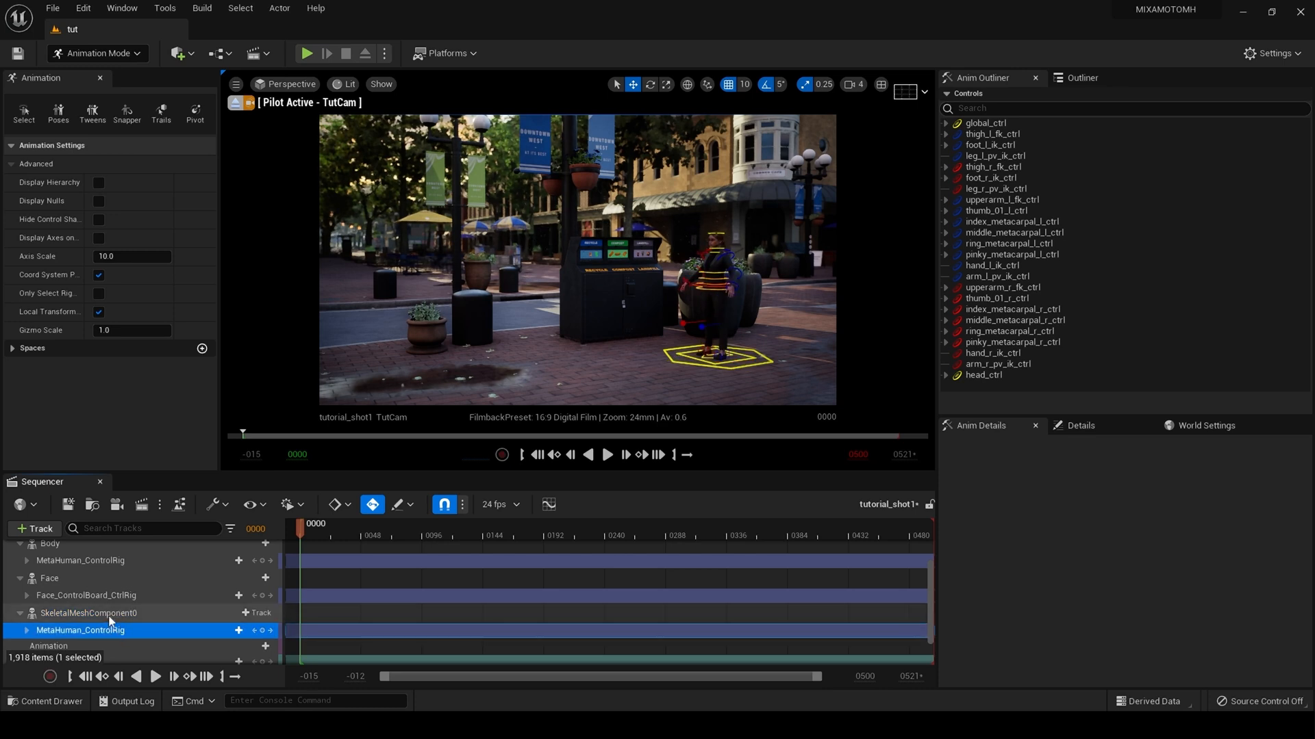
left_click(110, 614)
scroll(109, 615, "up", 2)
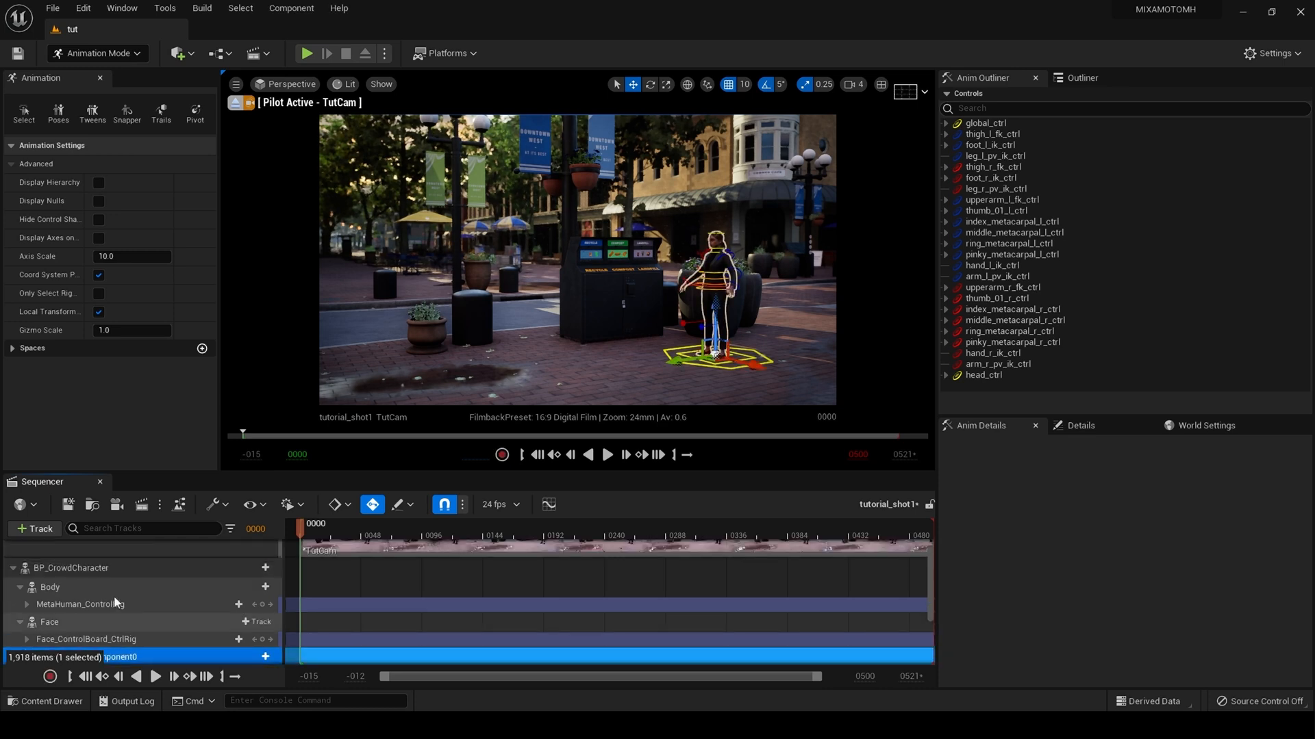
Delete the control rig tracks from the Body, Face and SkeletalMeshComponent0 components of BP_CrowdCharacter.
left_click(119, 604)
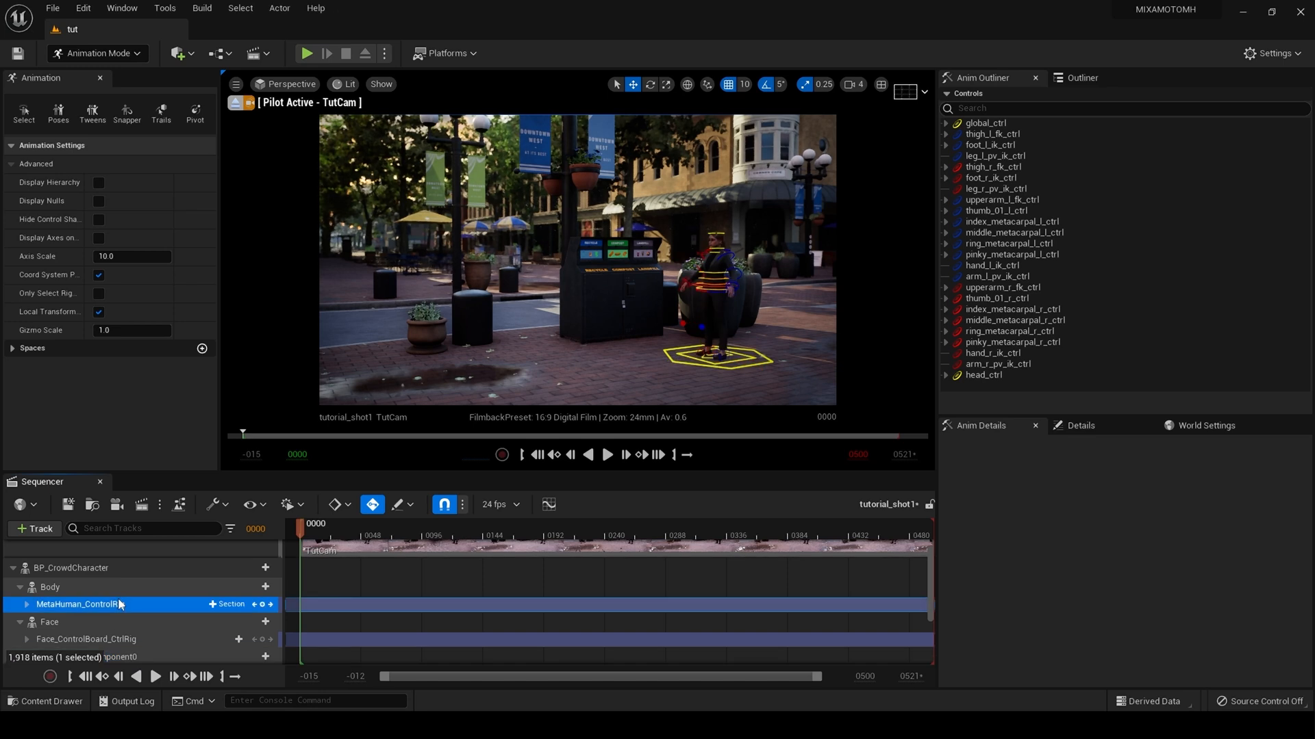
key("Delete")
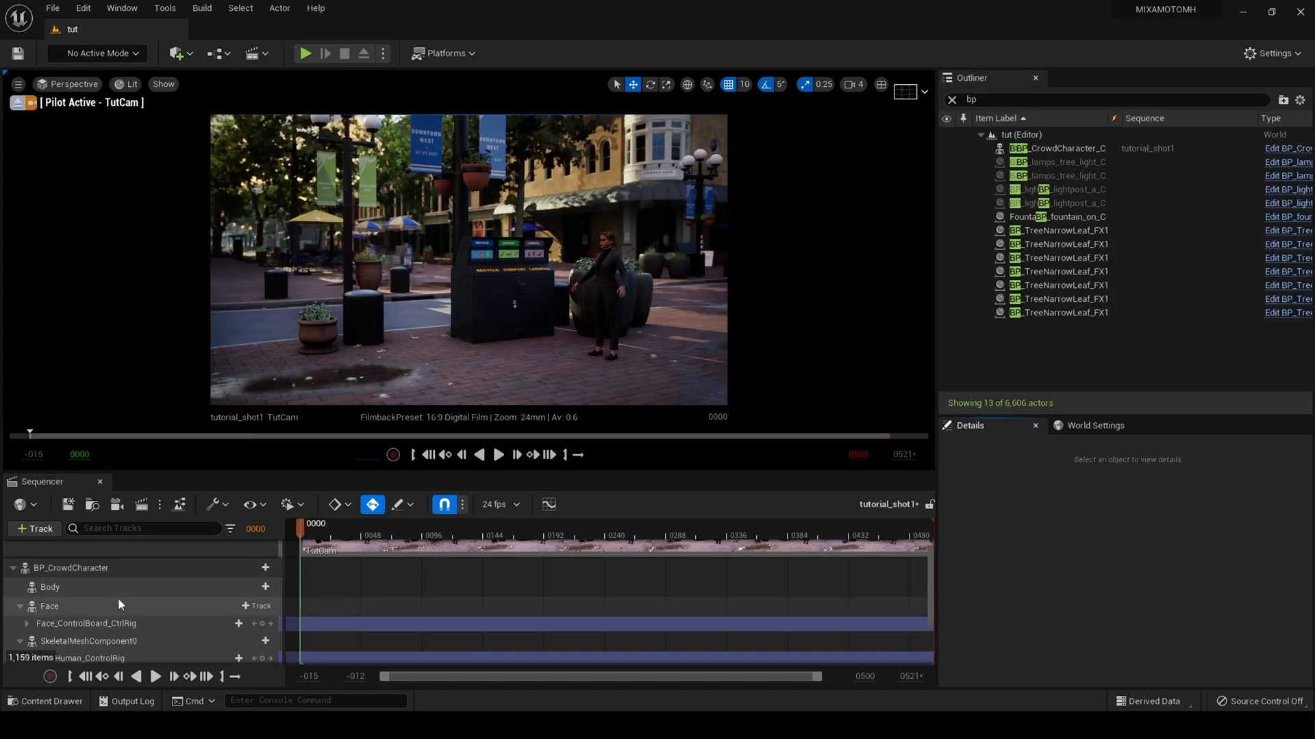
scroll(118, 603, "down", 1)
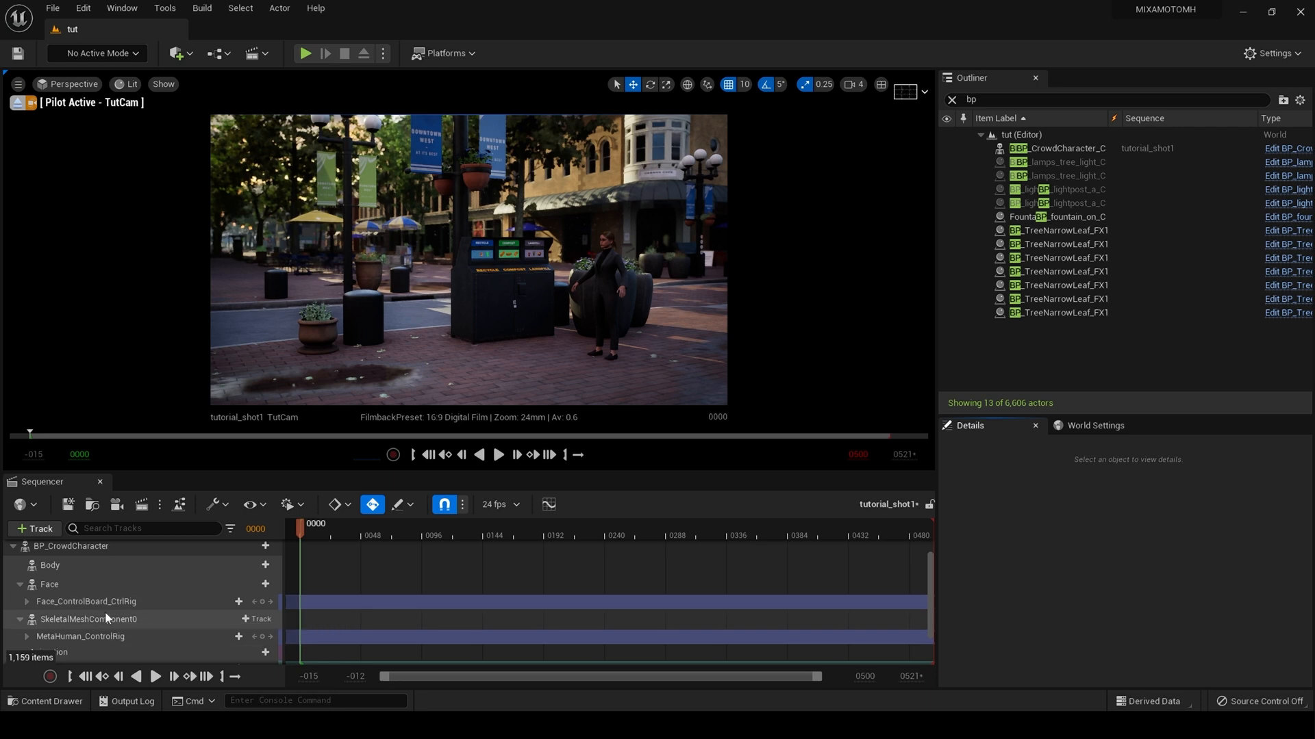
left_click(107, 603)
key("Delete")
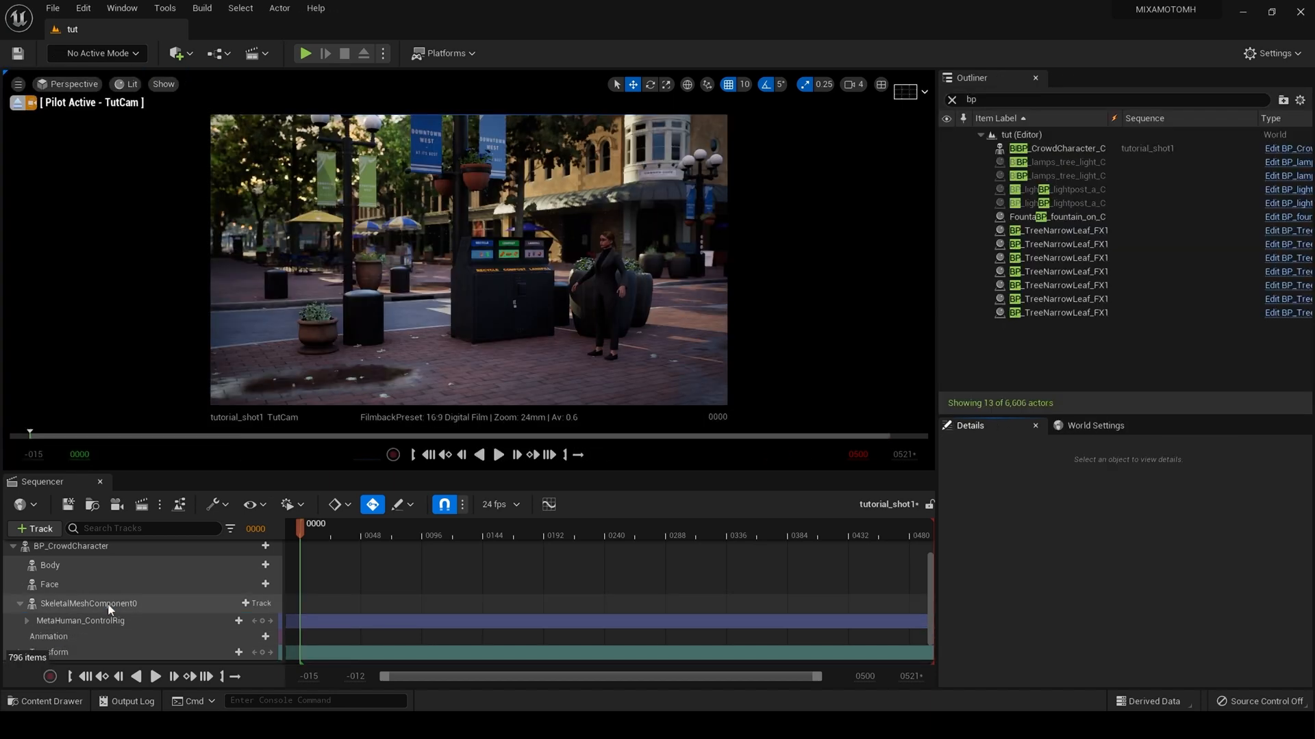
left_click(108, 620)
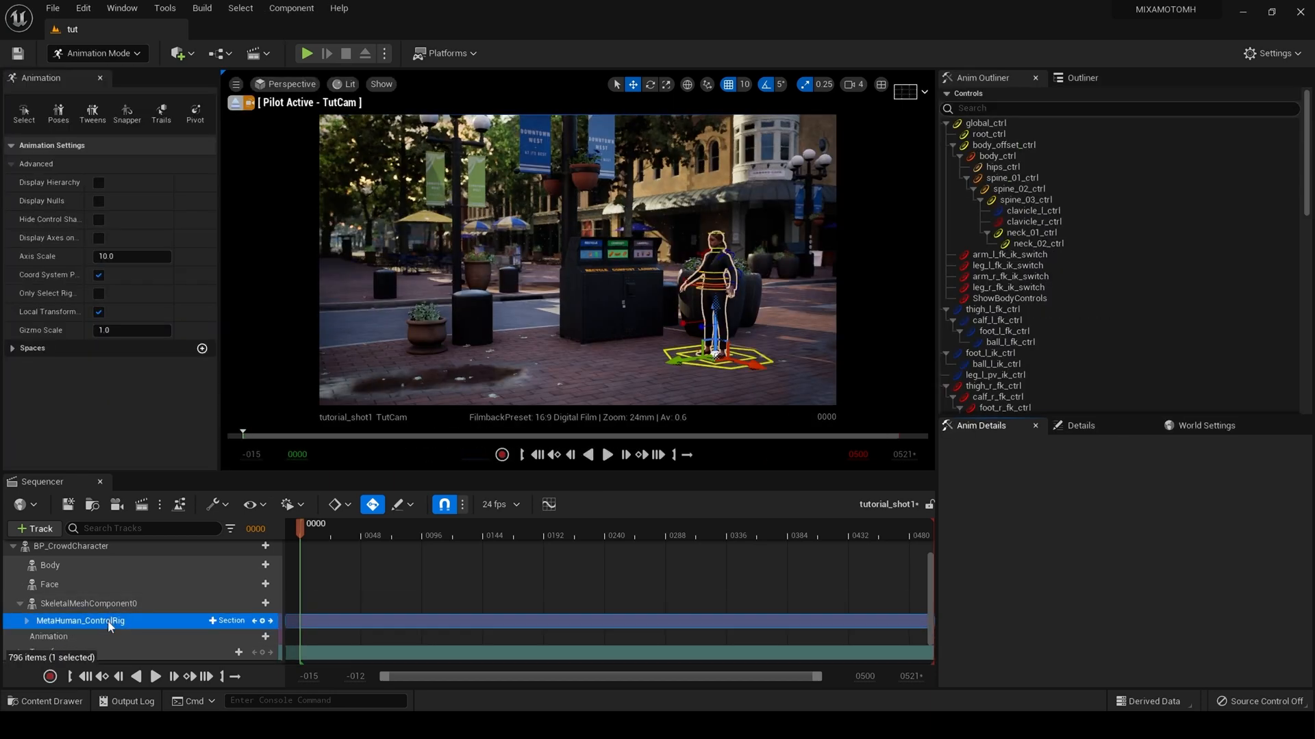
key("Delete")
Compare which parts of the character the SkeletalMeshComponent0, Body and clothing top components cover.
left_click(110, 605)
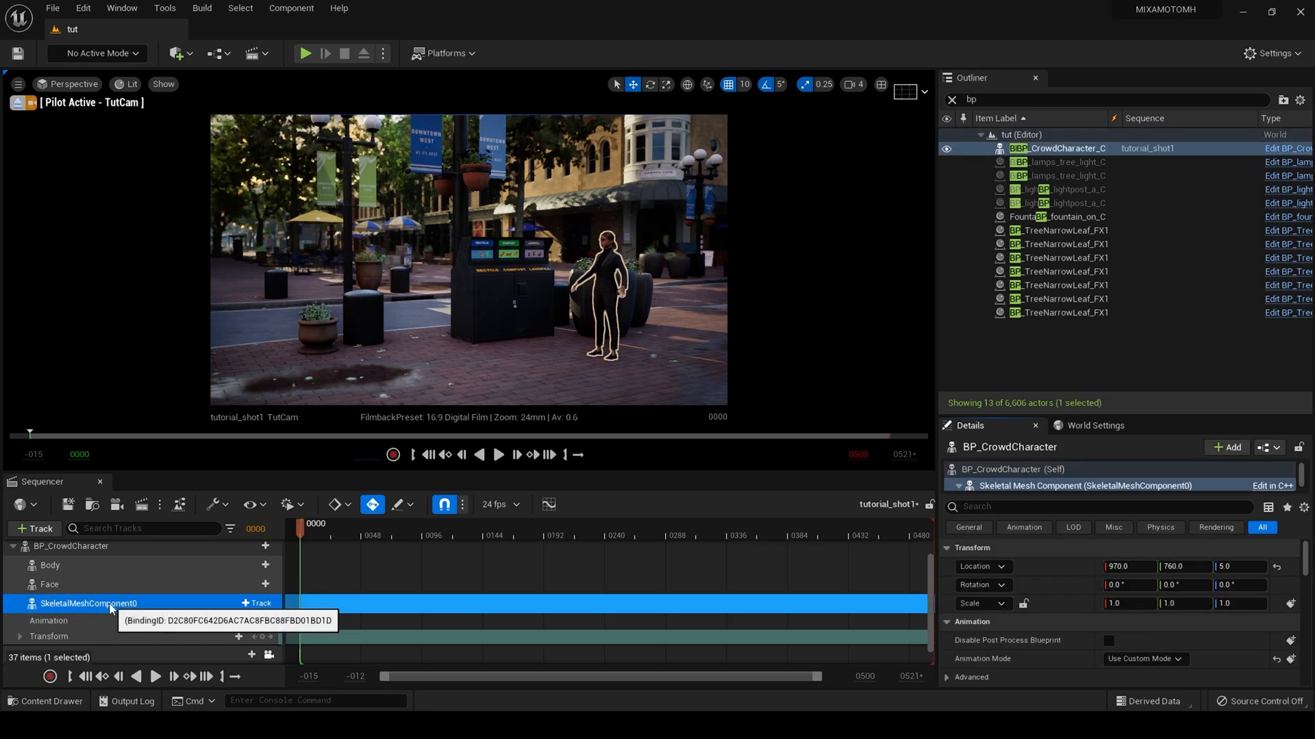
left_click(102, 568)
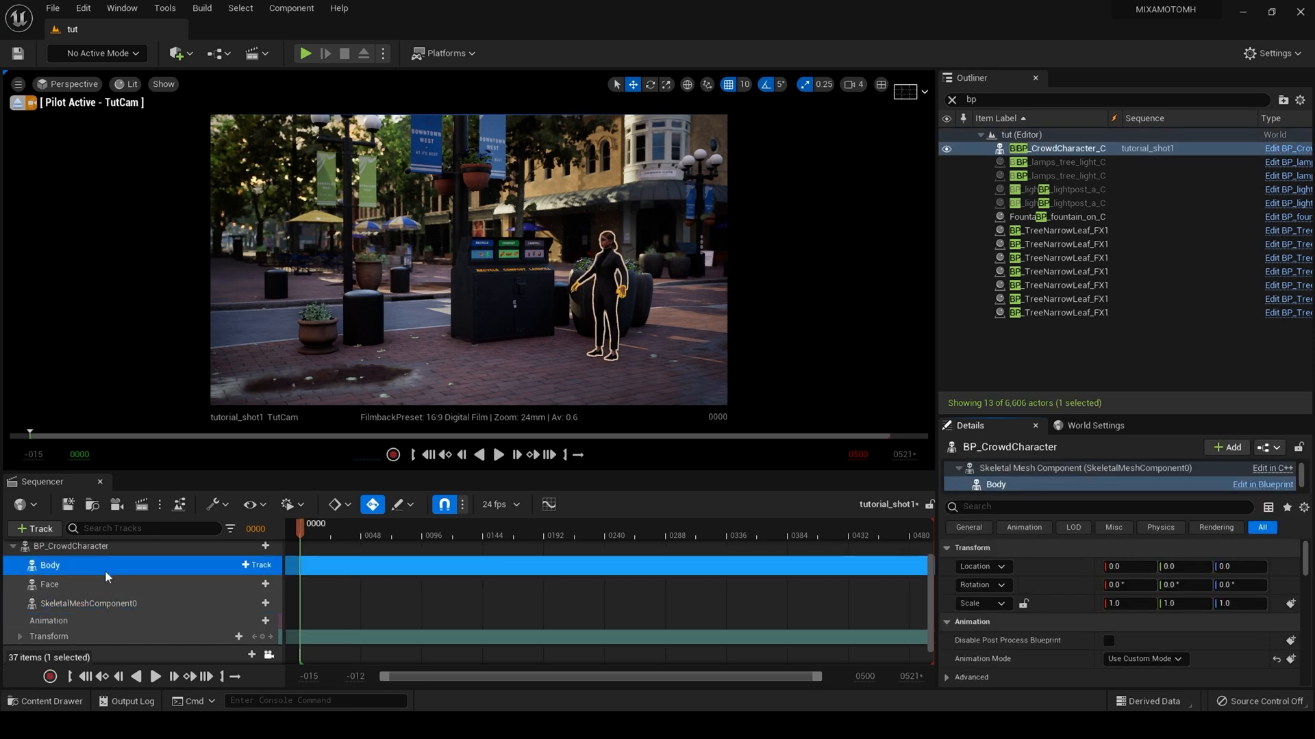
left_click(103, 604)
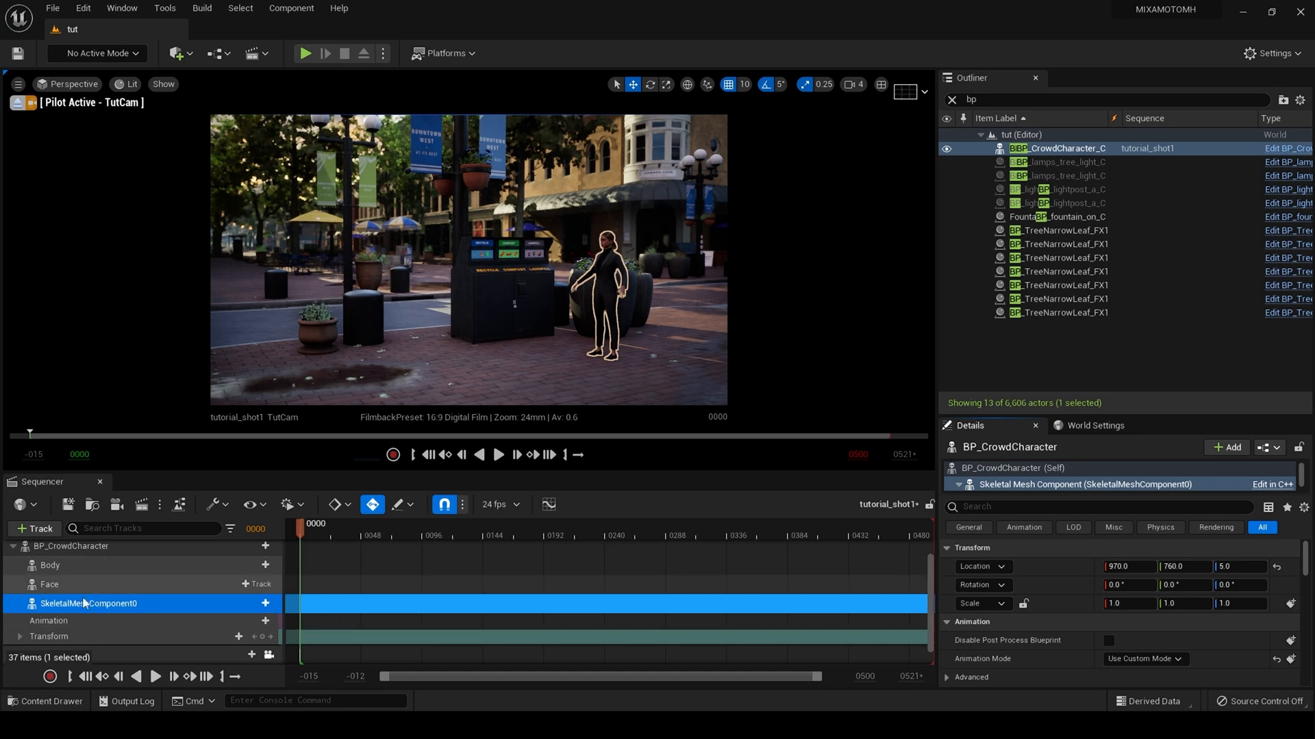
right_click_drag(684, 306, 683, 305)
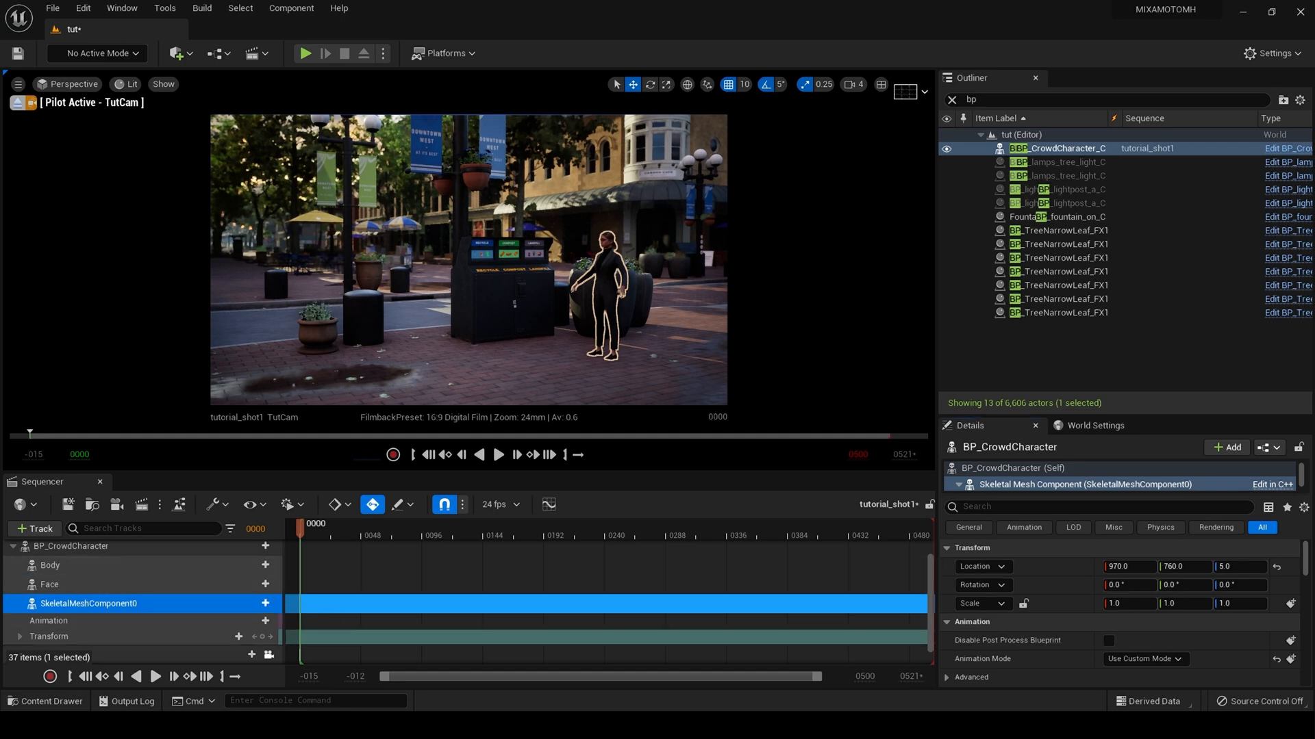
left_click(616, 276)
scroll(124, 590, "down", 2)
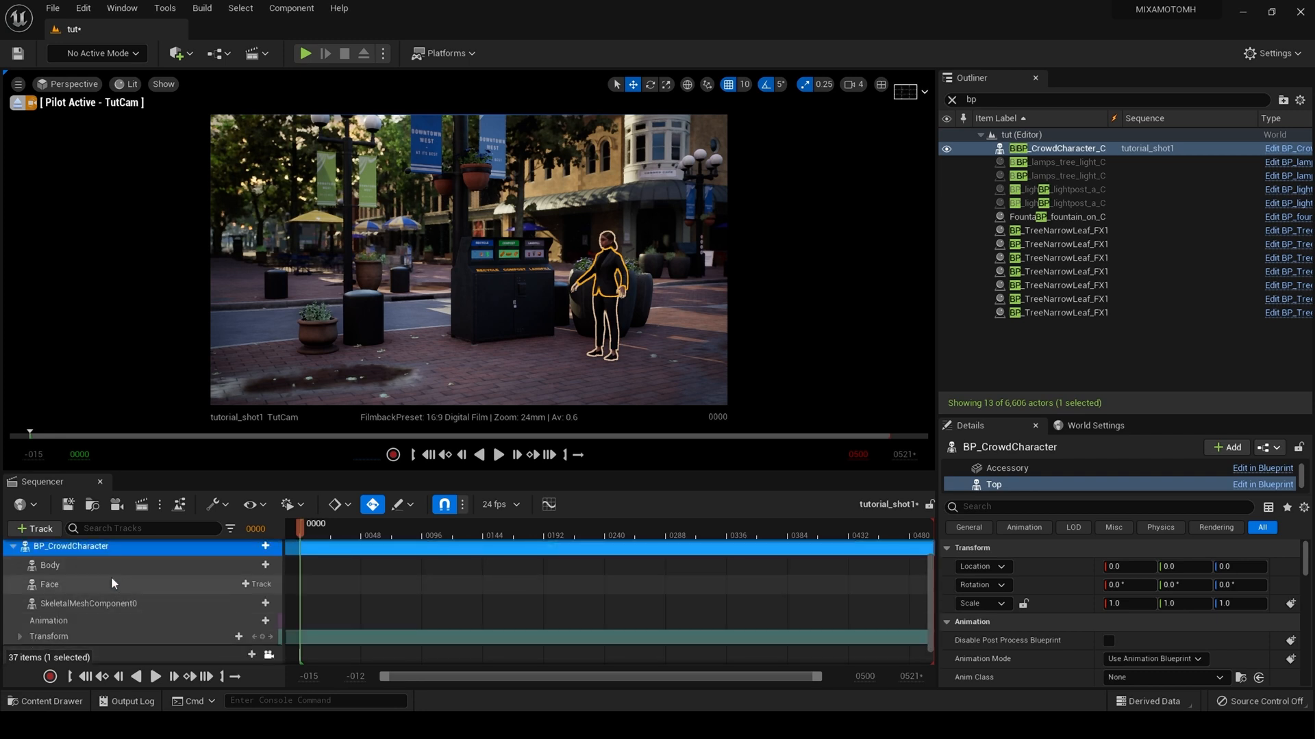
left_click(111, 567)
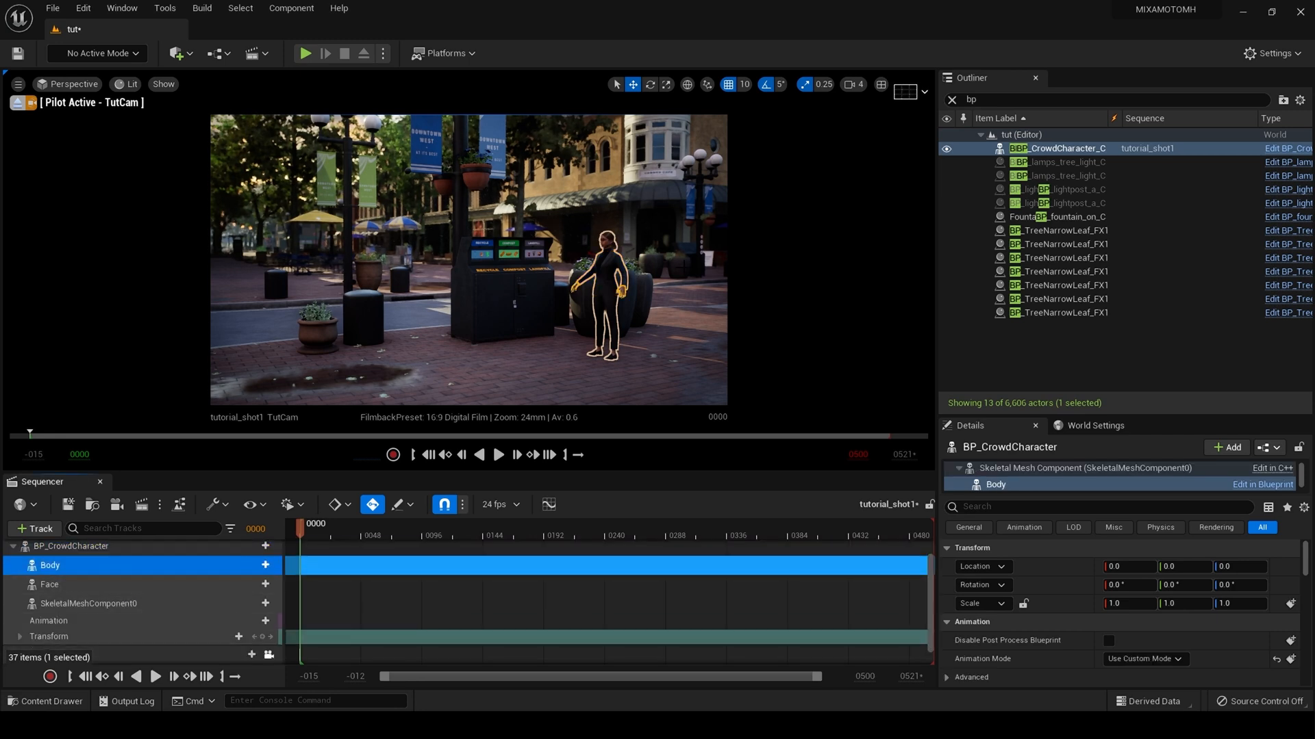
Delete the SkeletalMeshComponent0 track from BP_CrowdCharacter, keeping Body and Face, and save the sequence.
left_click(100, 607)
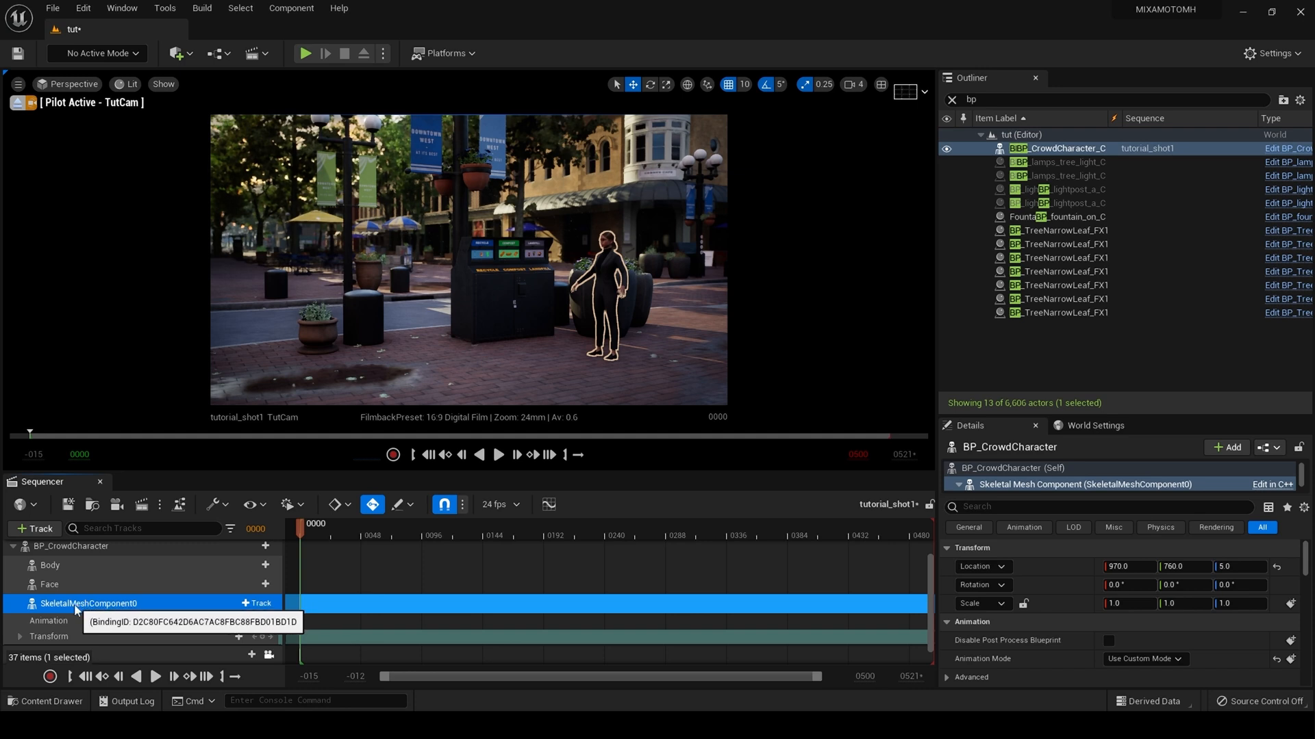
key("Delete")
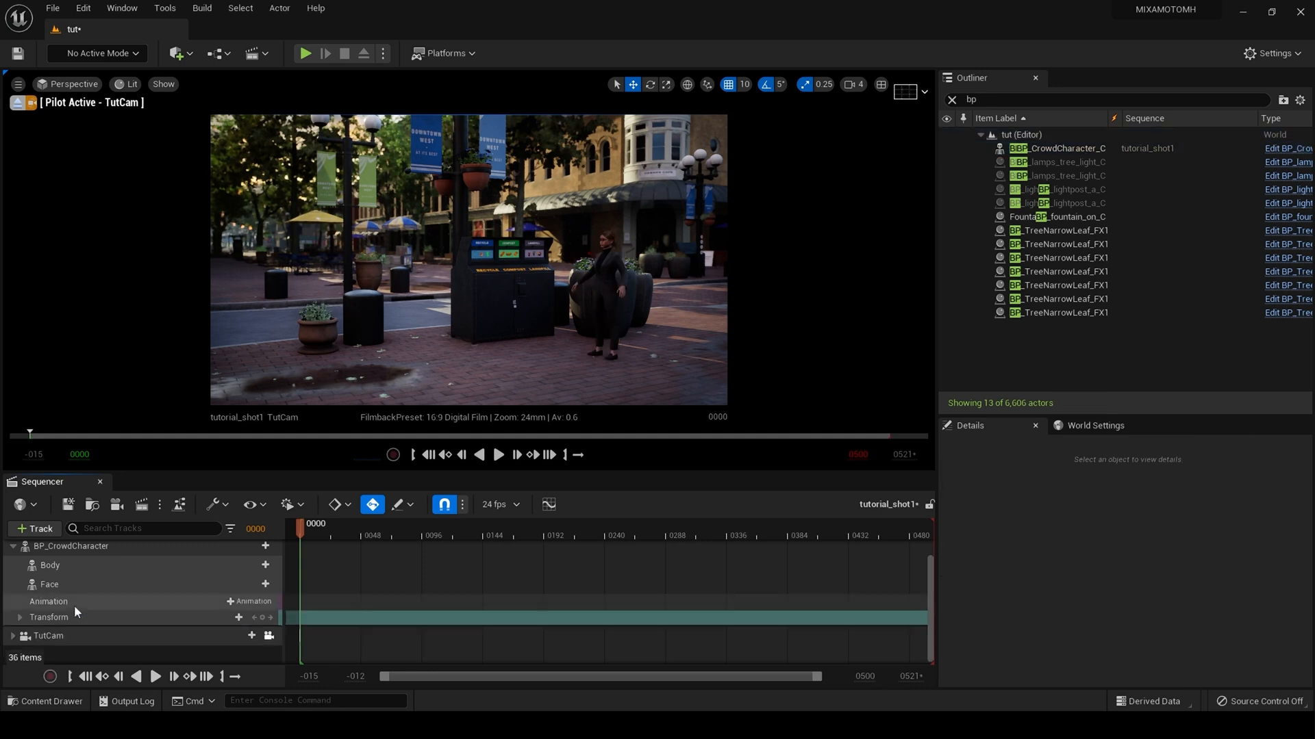
left_click(64, 568)
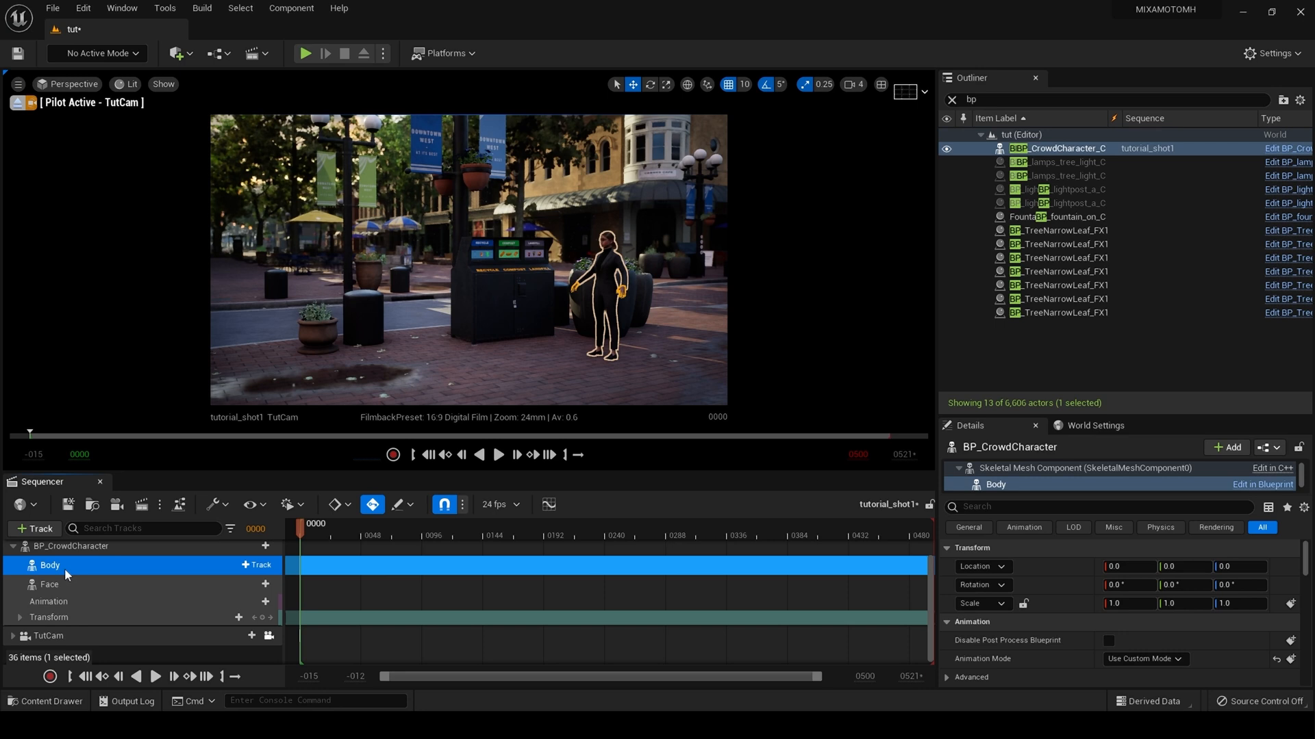
left_click(71, 583)
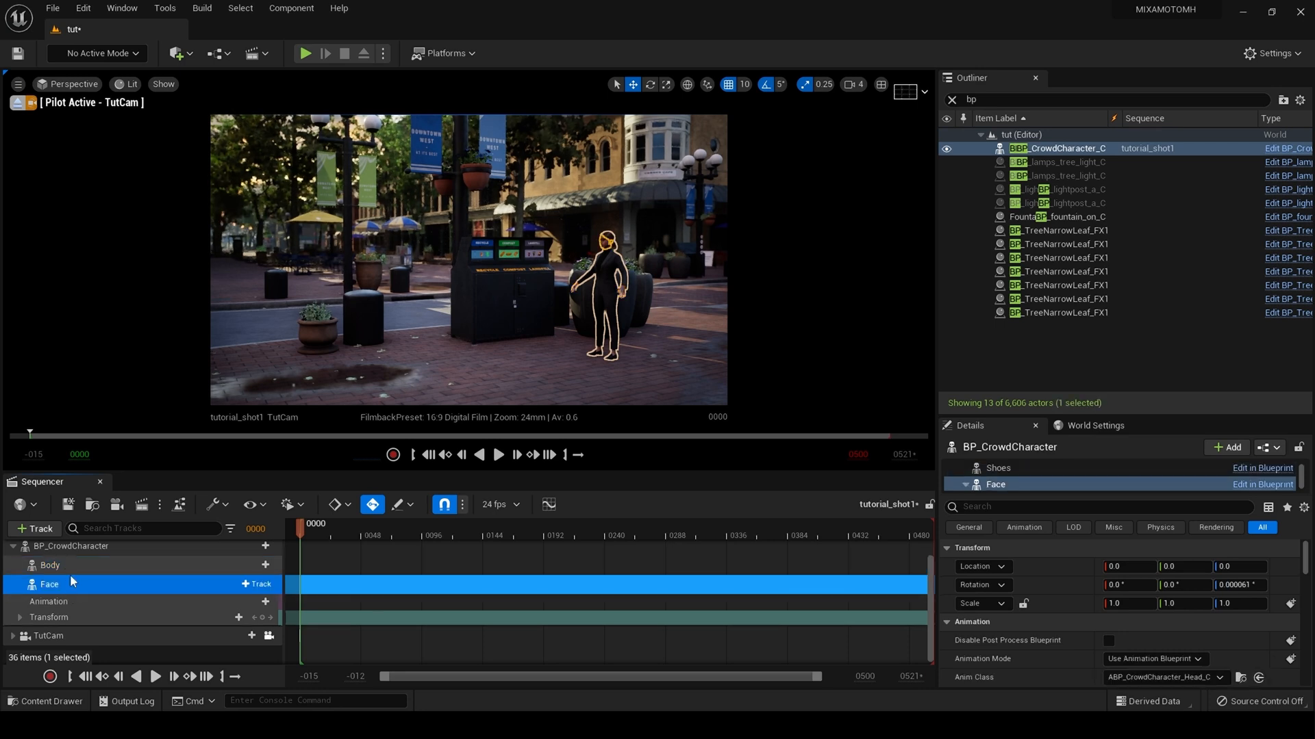
left_click(63, 567)
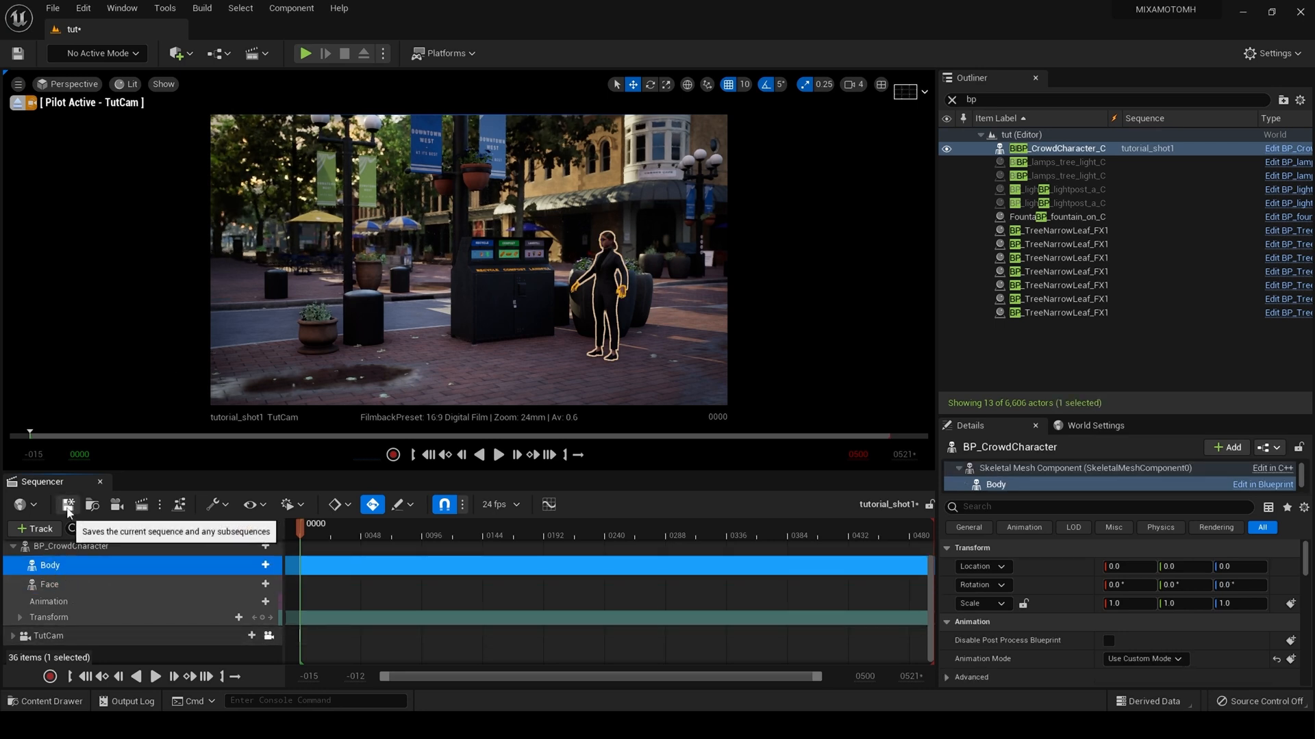
left_click(69, 507)
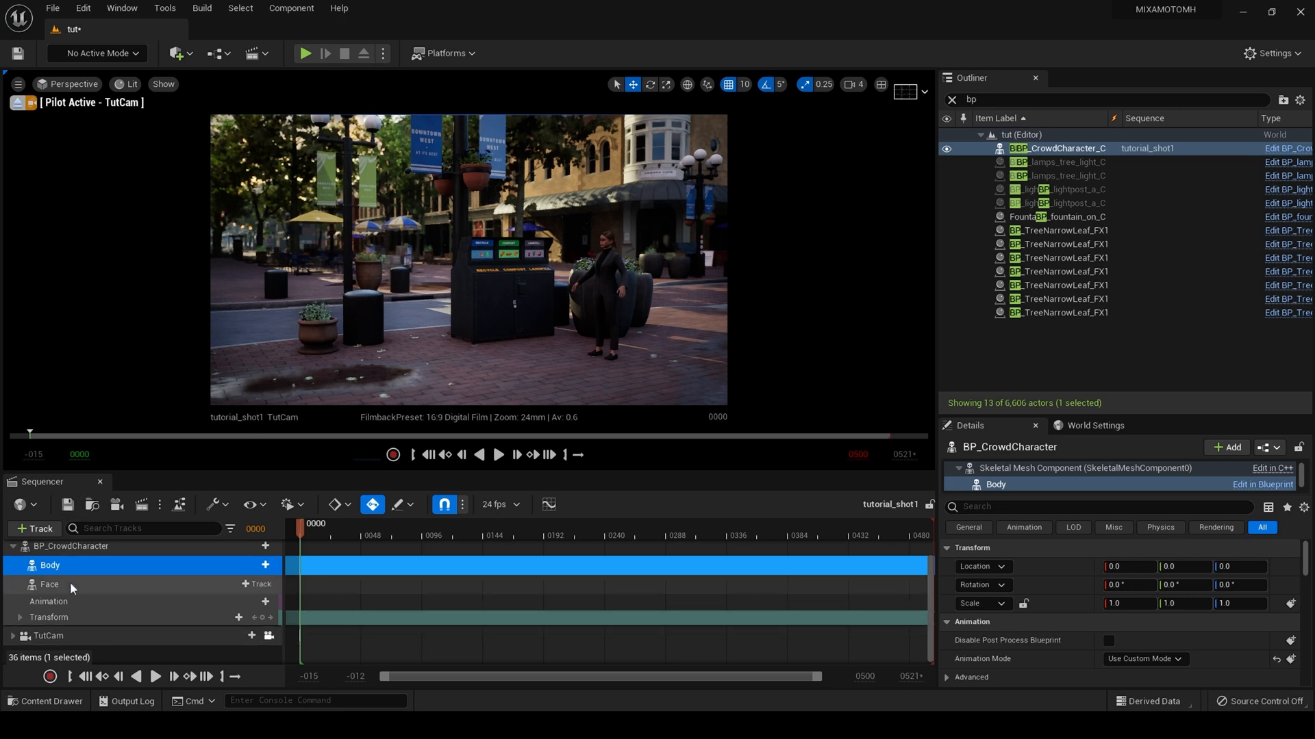
Delete the Animation track from BP_CrowdCharacter and save the sequence.
left_click(72, 602)
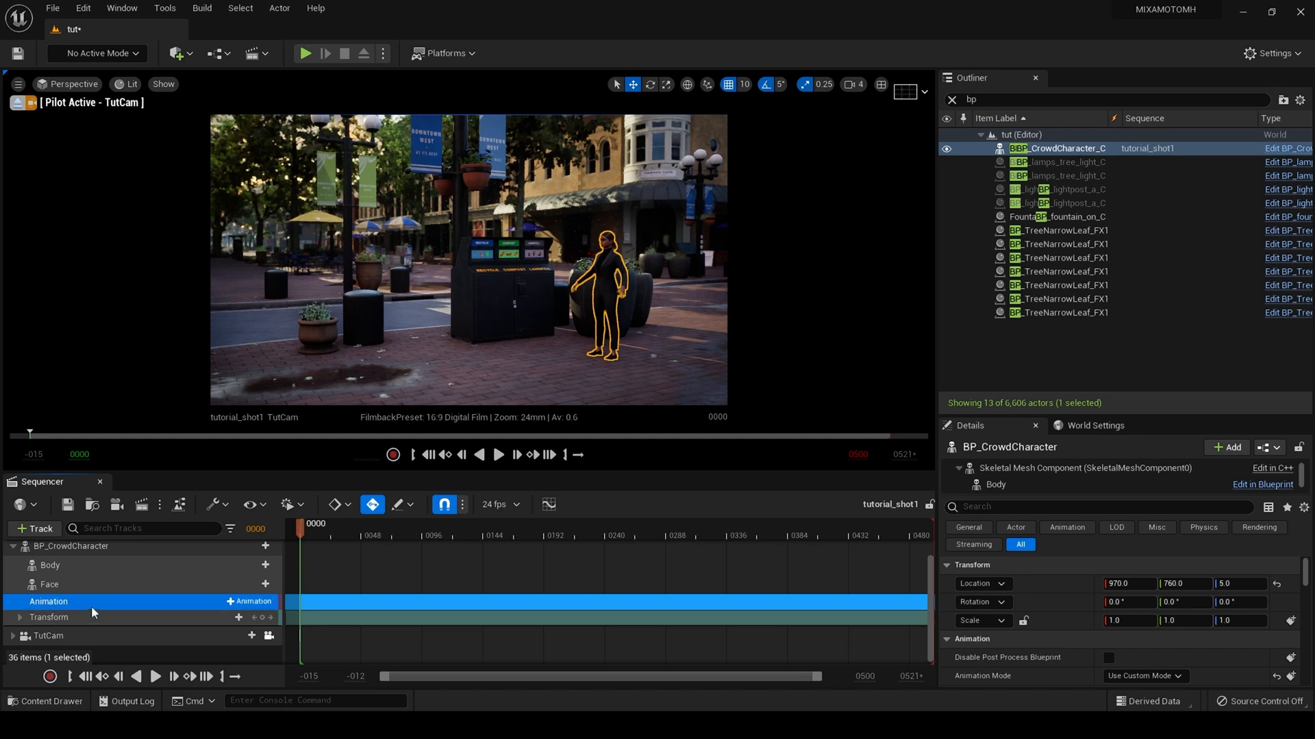
key("Delete")
left_click(62, 577)
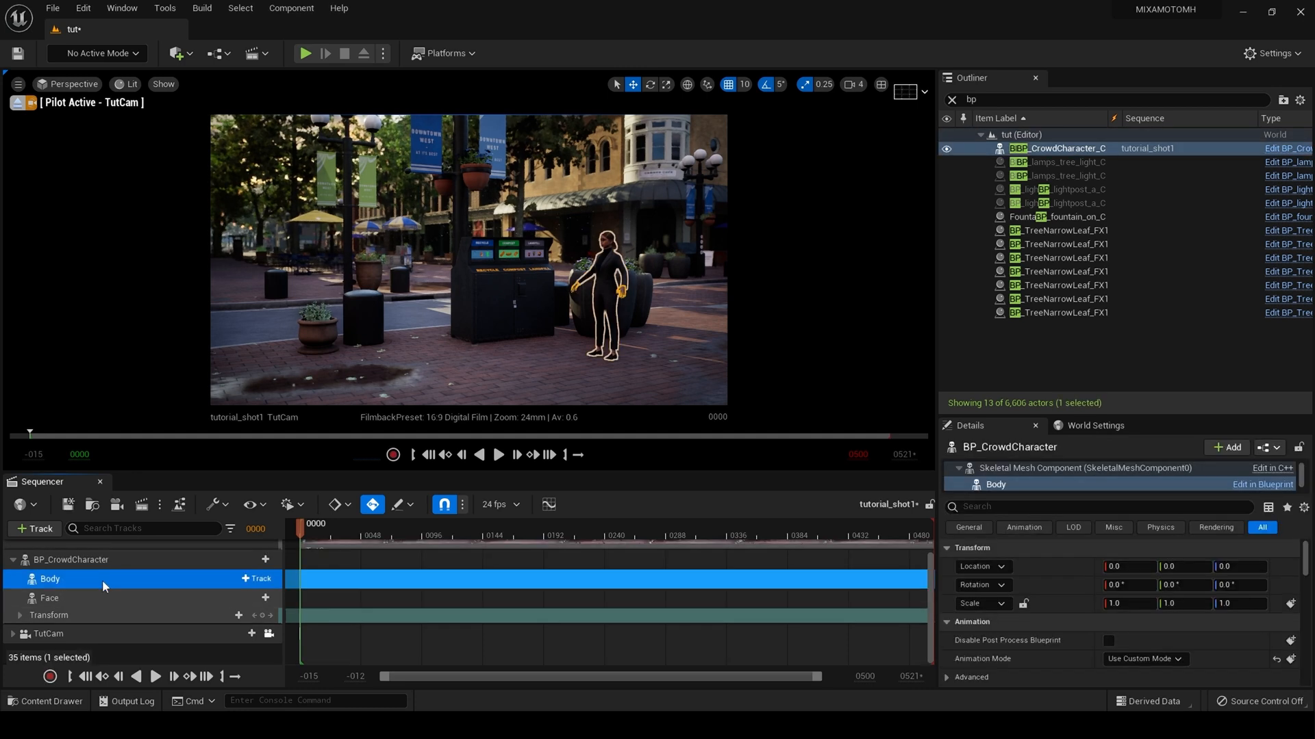
left_click(74, 595)
left_click(76, 579)
left_click(74, 504)
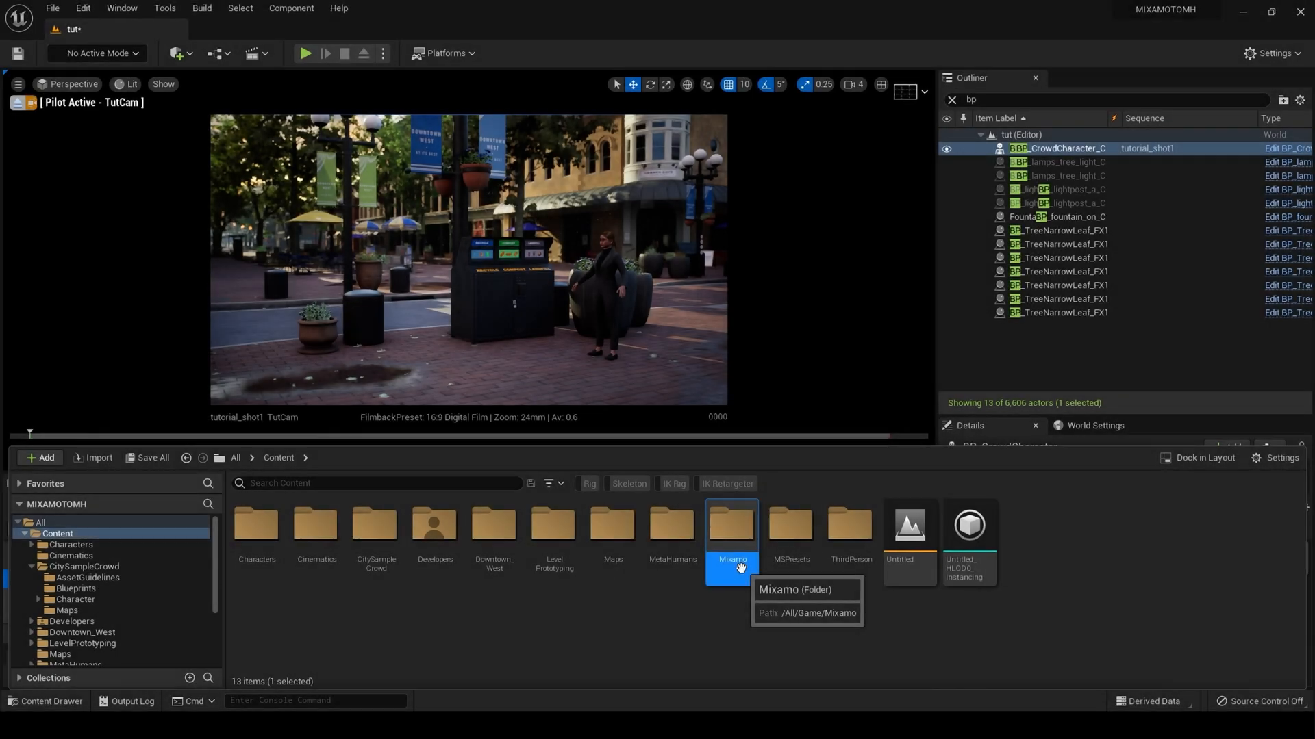
Preview the Drunk_Walk animation from the Mixamo/Animations/Tut folder.
double_click(740, 568)
left_click(250, 565)
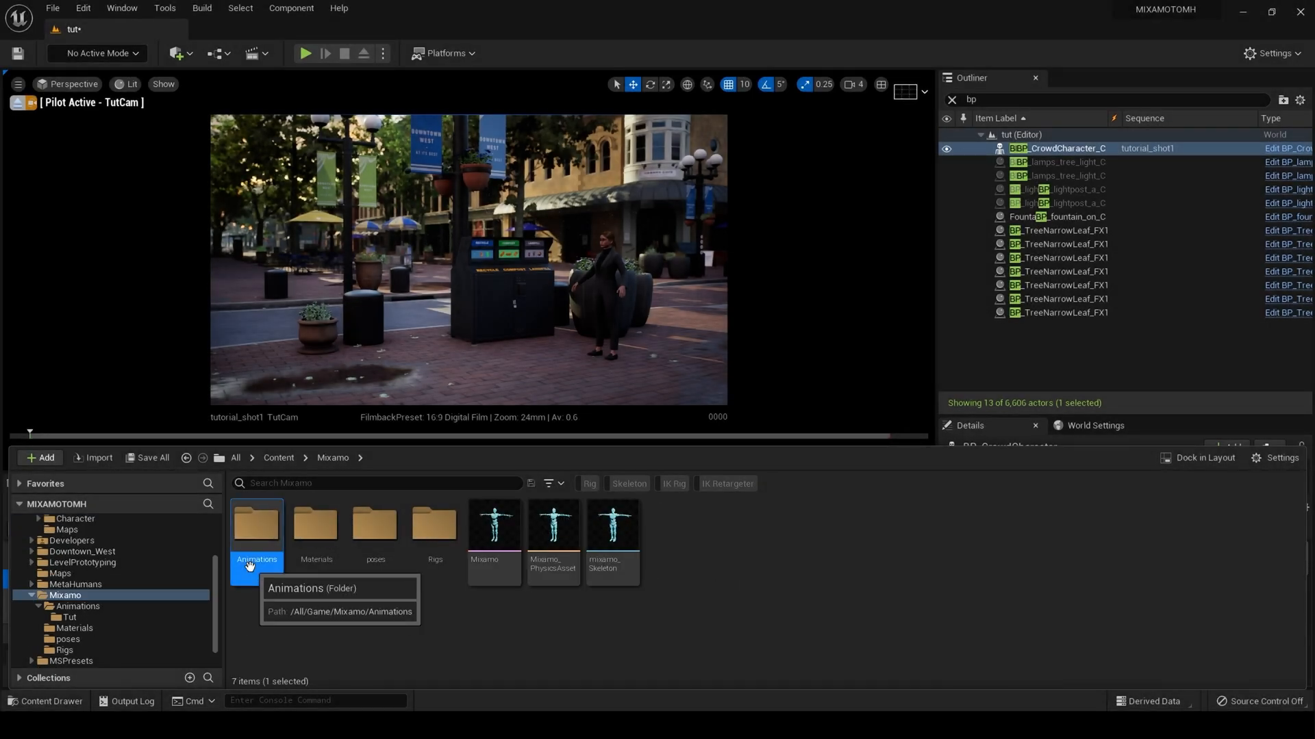
double_click(249, 565)
double_click(268, 534)
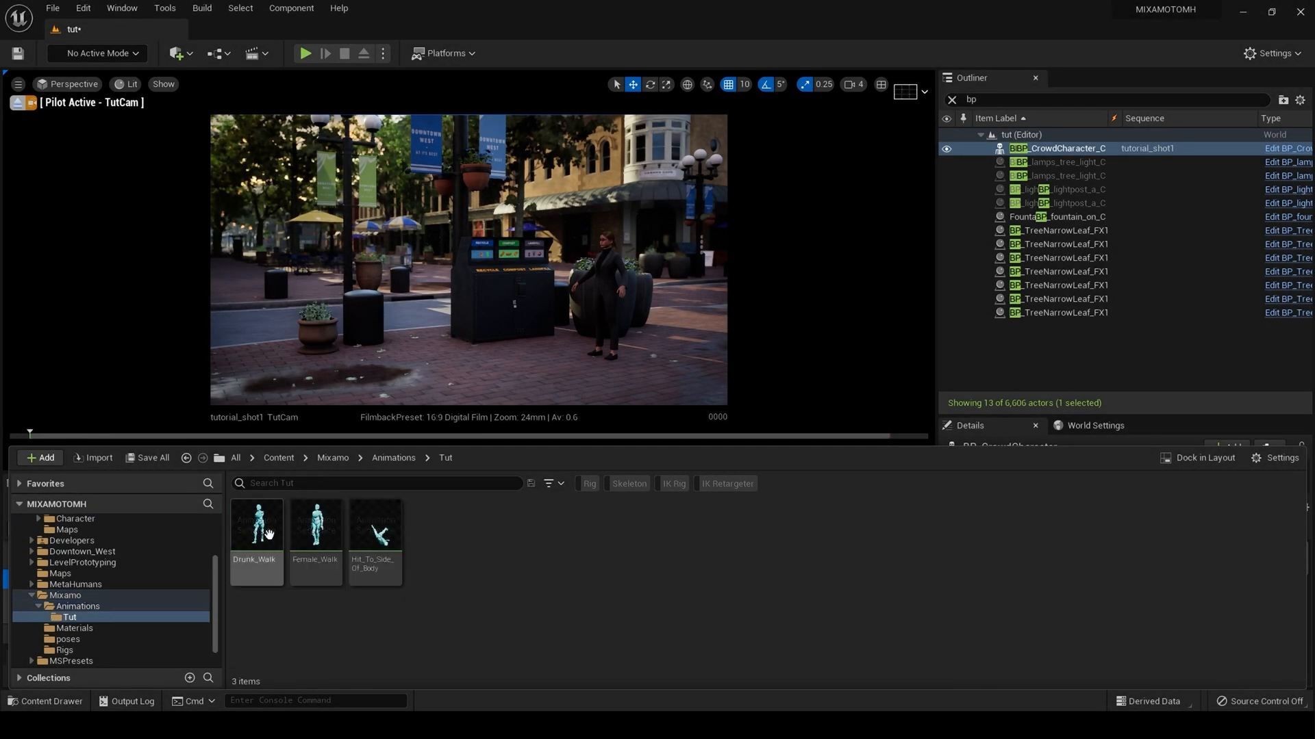
left_click(267, 547)
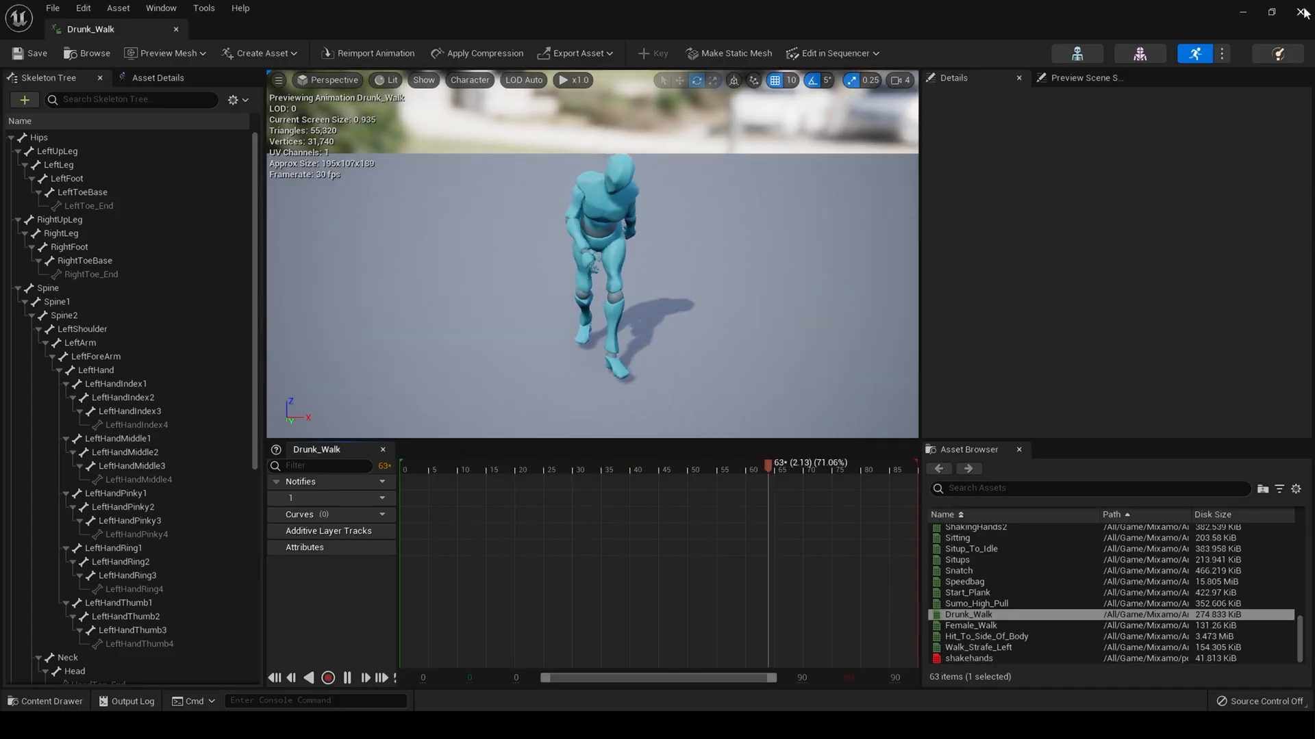
left_click(1300, 12)
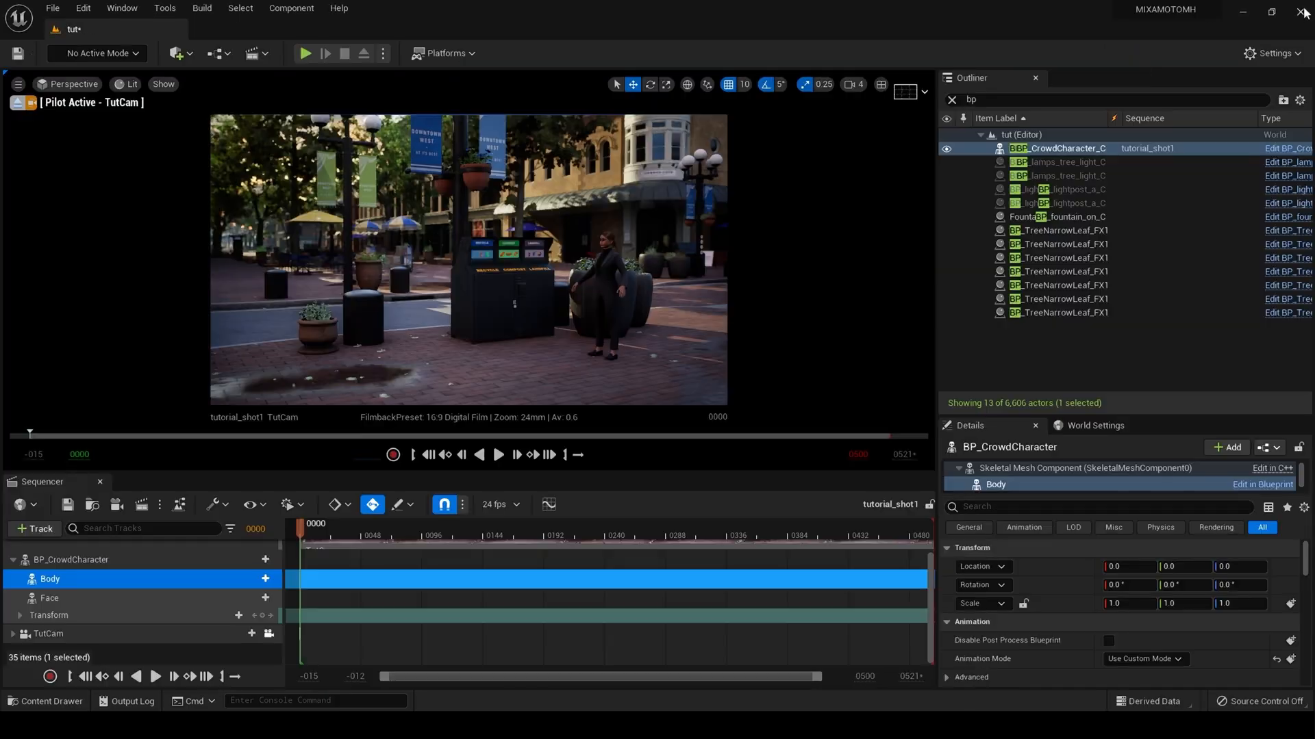
Preview the Female_Walk and Hit_To_Side_Of_Body animations from the Tut folder.
left_click(45, 701)
double_click(317, 538)
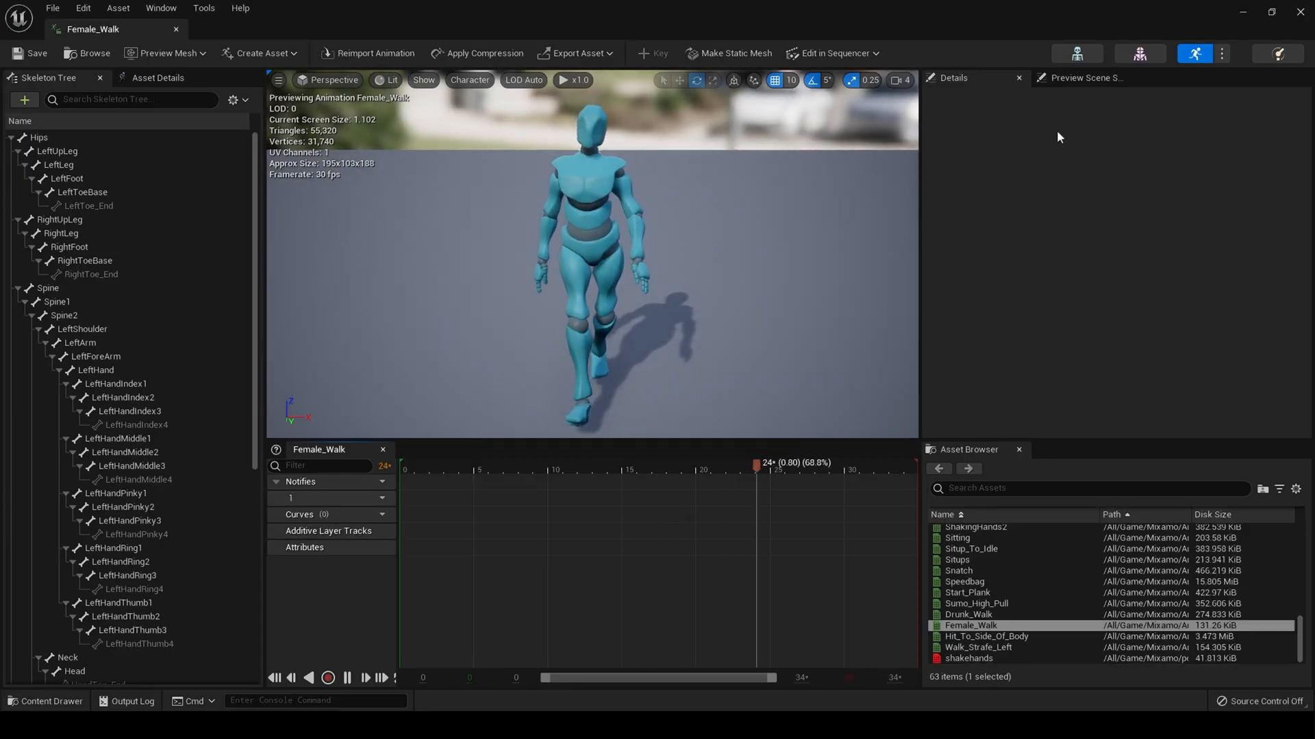
left_click(1302, 12)
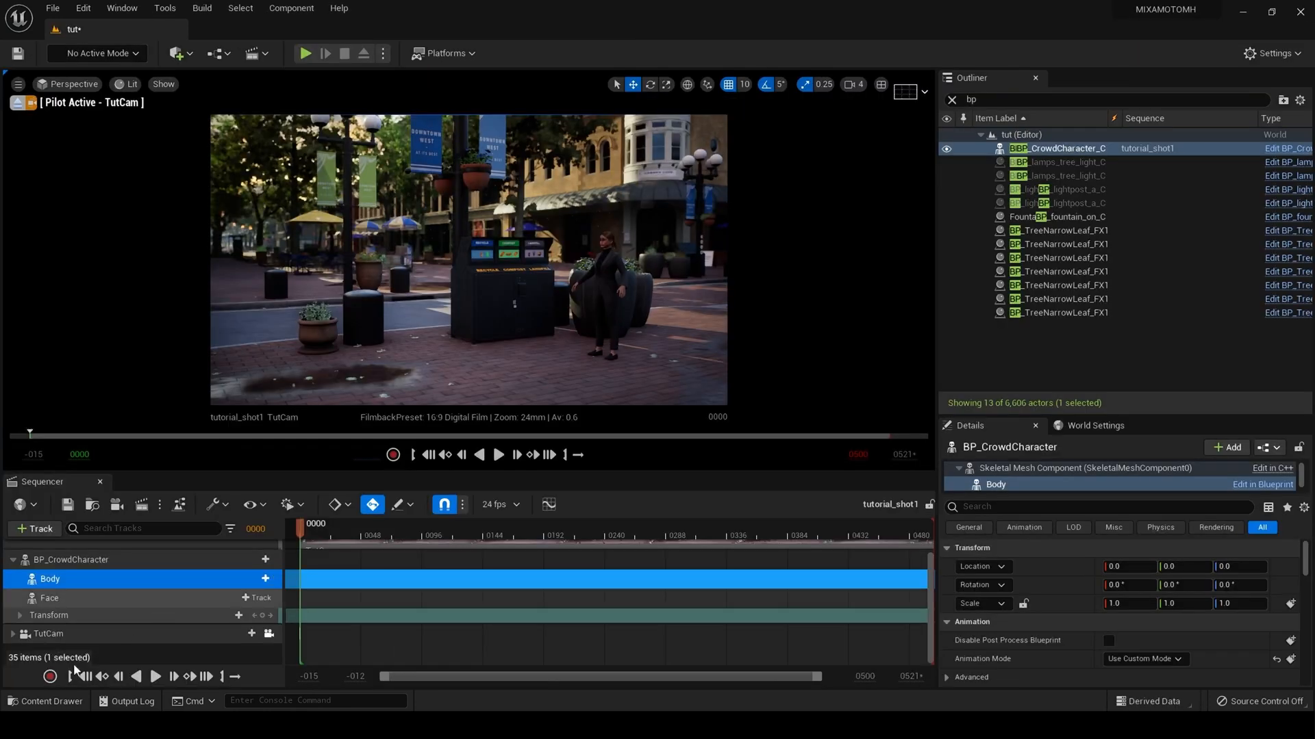
left_click(44, 700)
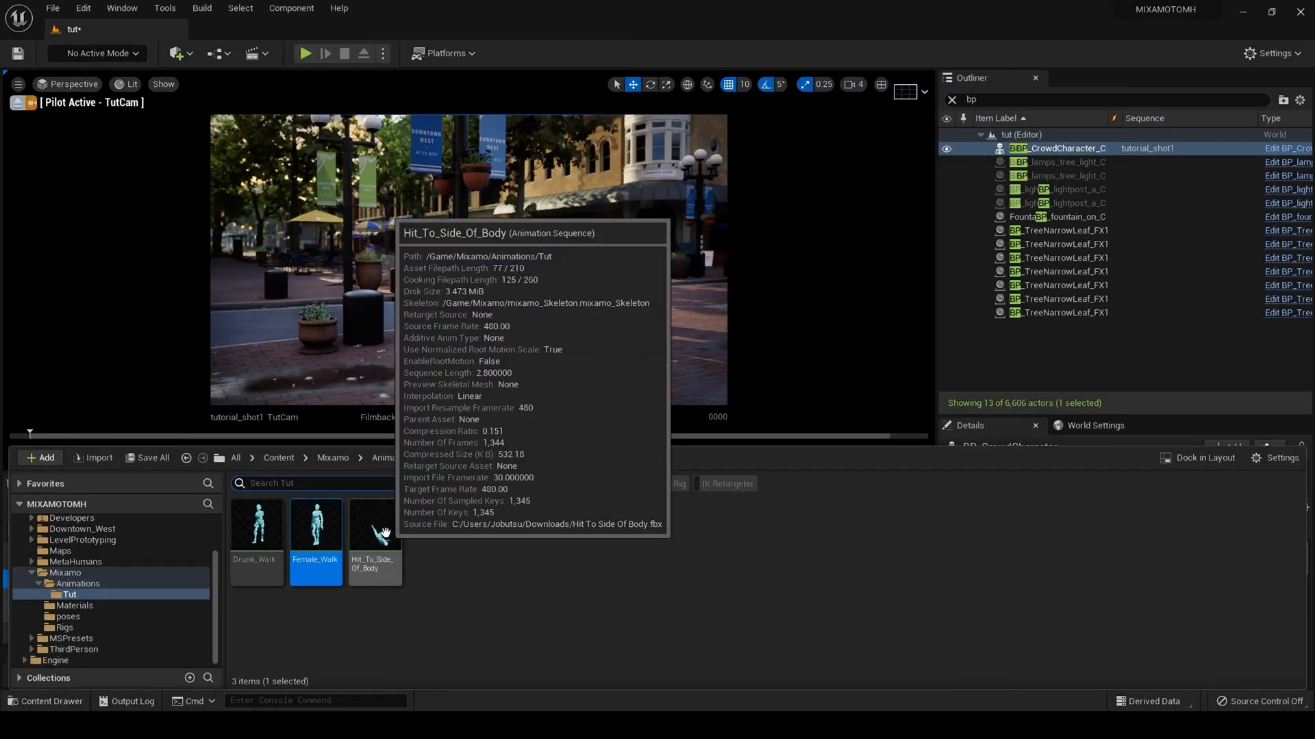
double_click(381, 534)
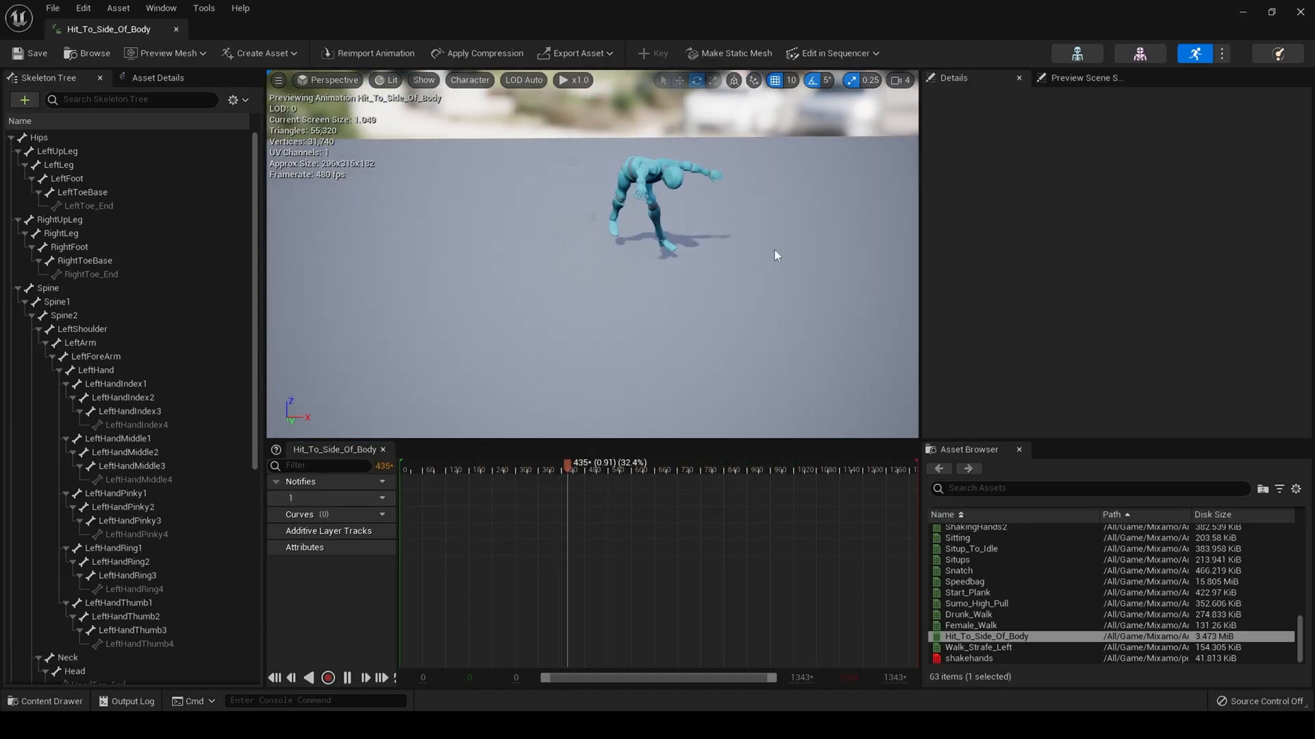
left_click(1298, 12)
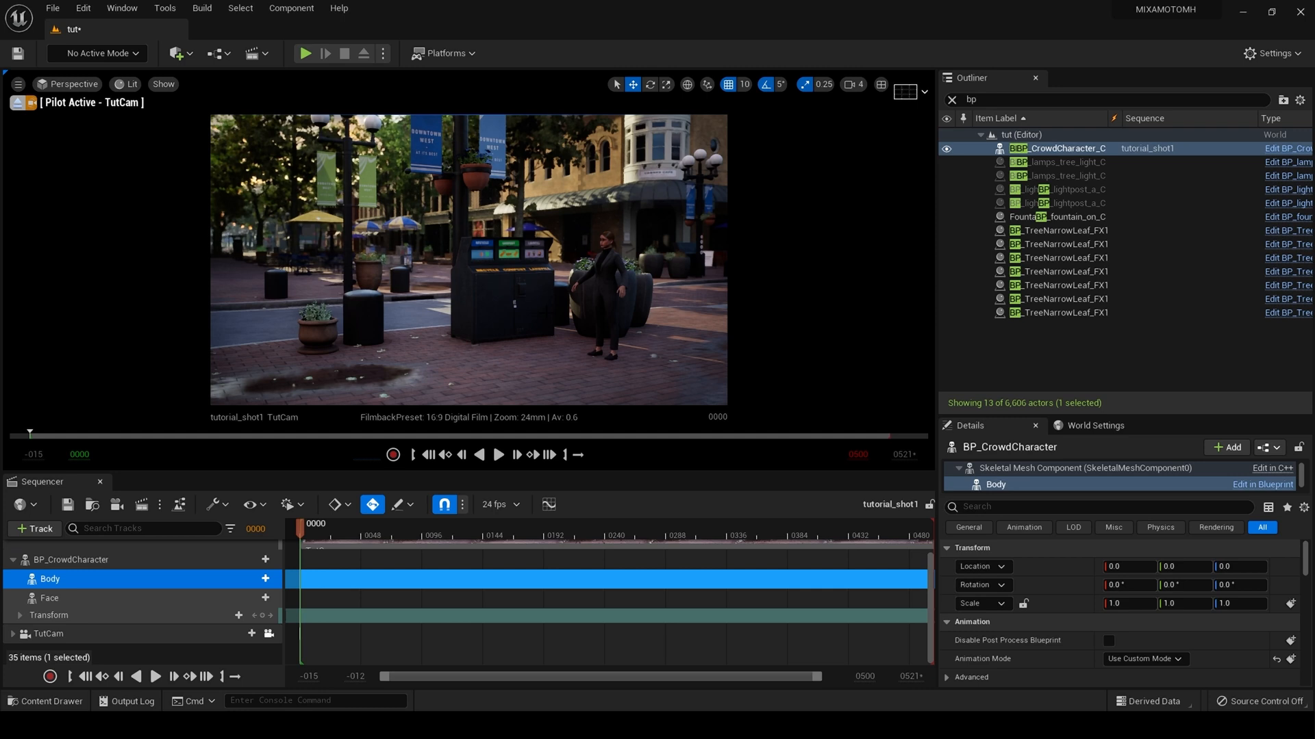
Inspect the IK_Mixamo rig and its retargeting chains from the Mixamo/Rigs folder.
key("ctrl+space")
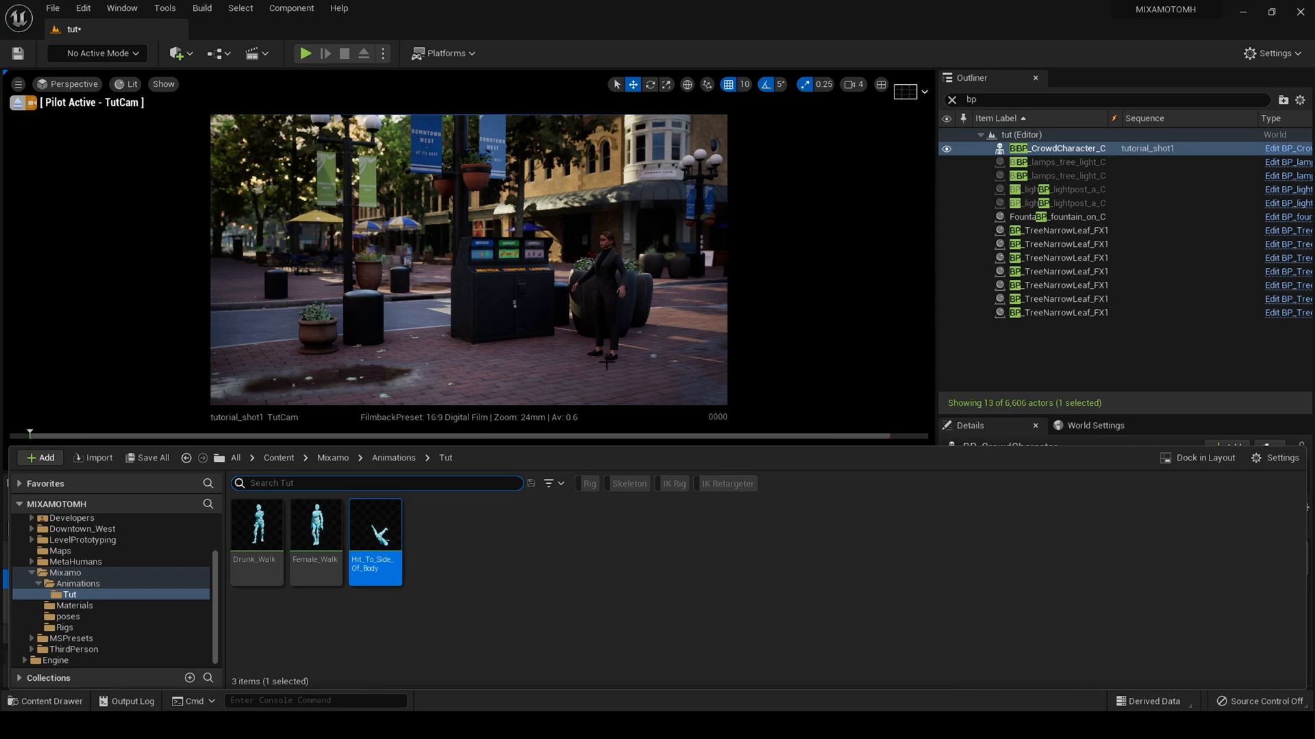
left_click(327, 459)
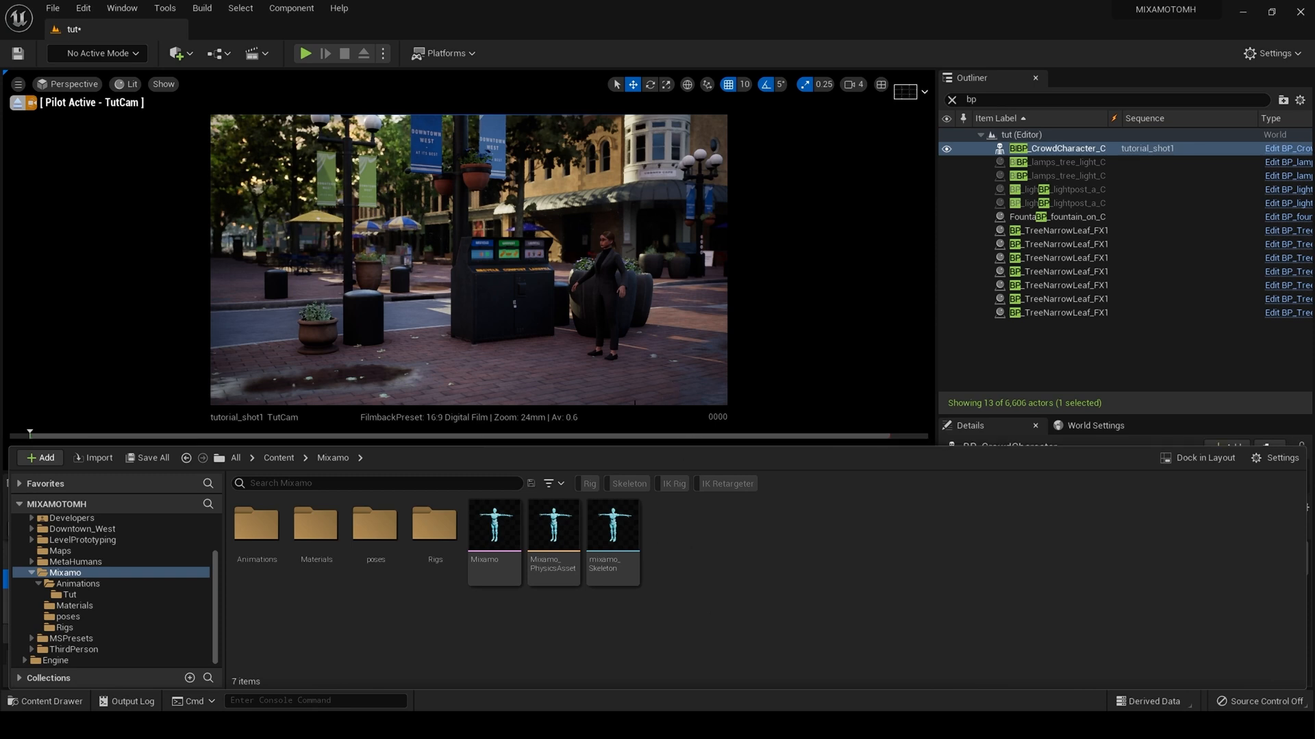
double_click(433, 558)
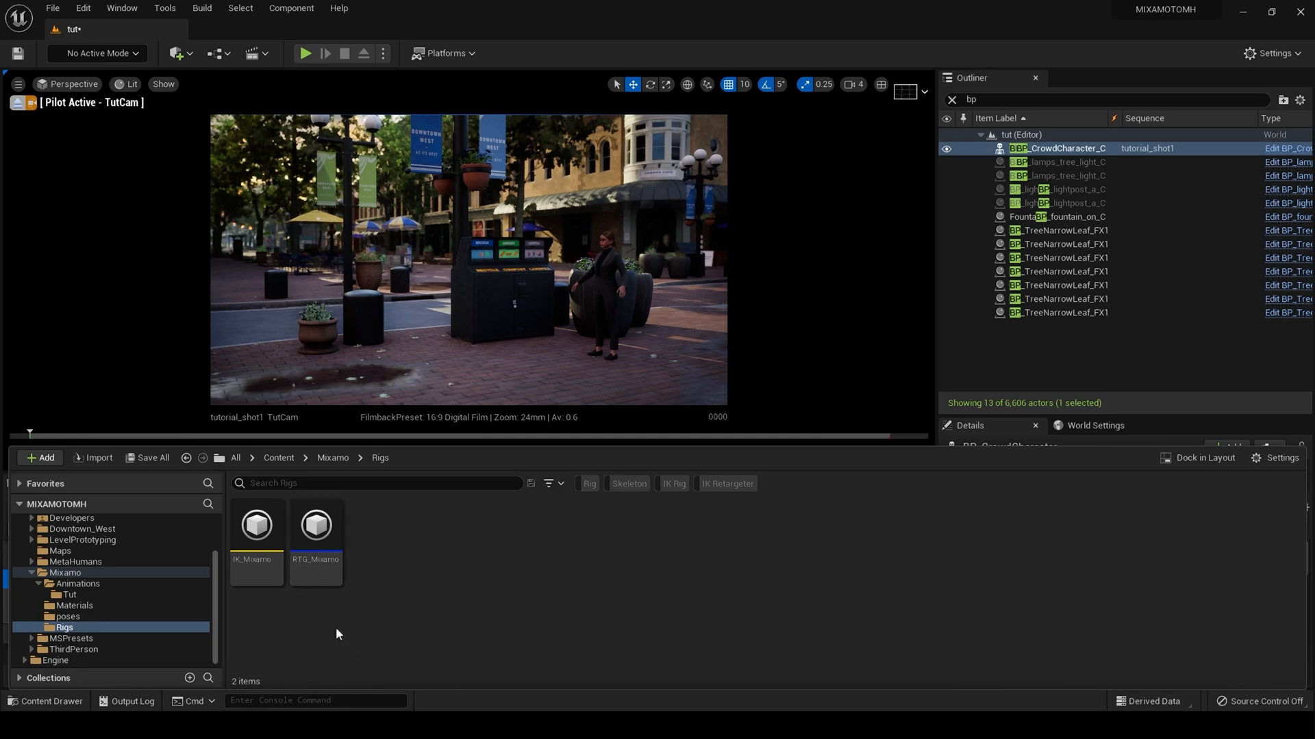
double_click(253, 554)
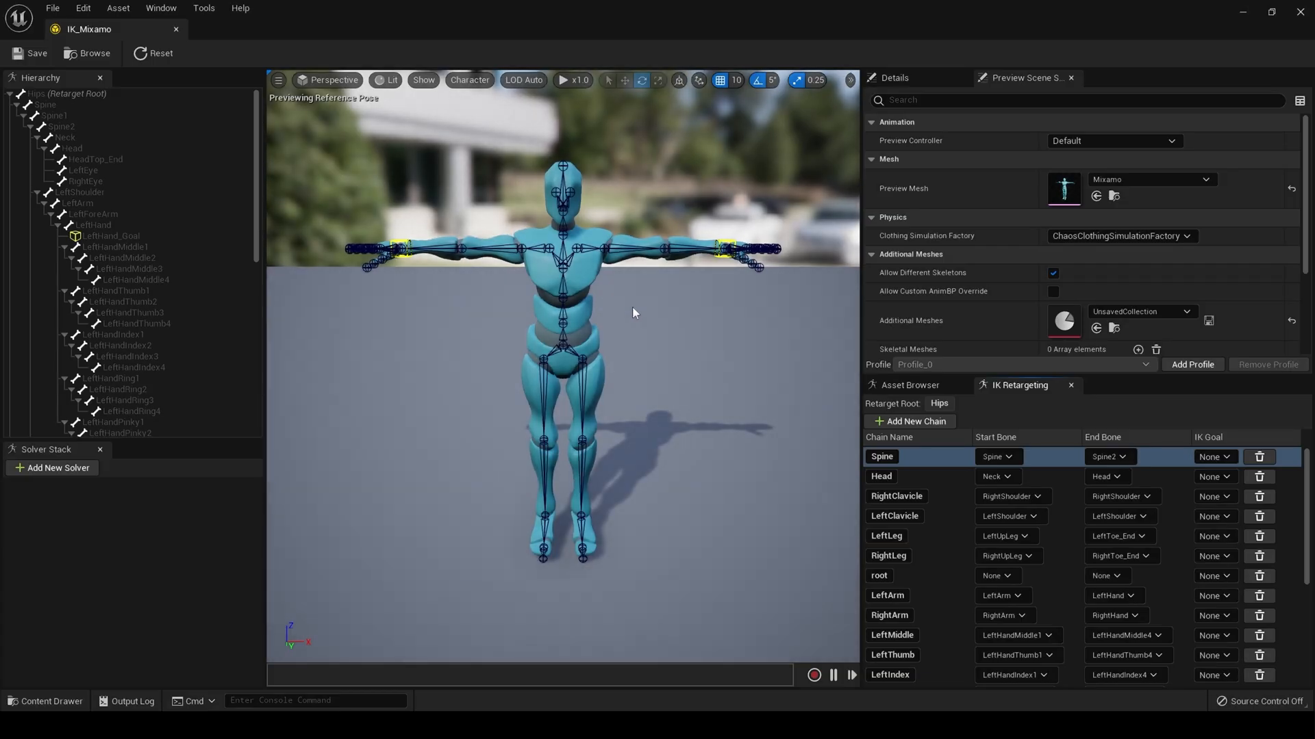
left_click(1300, 11)
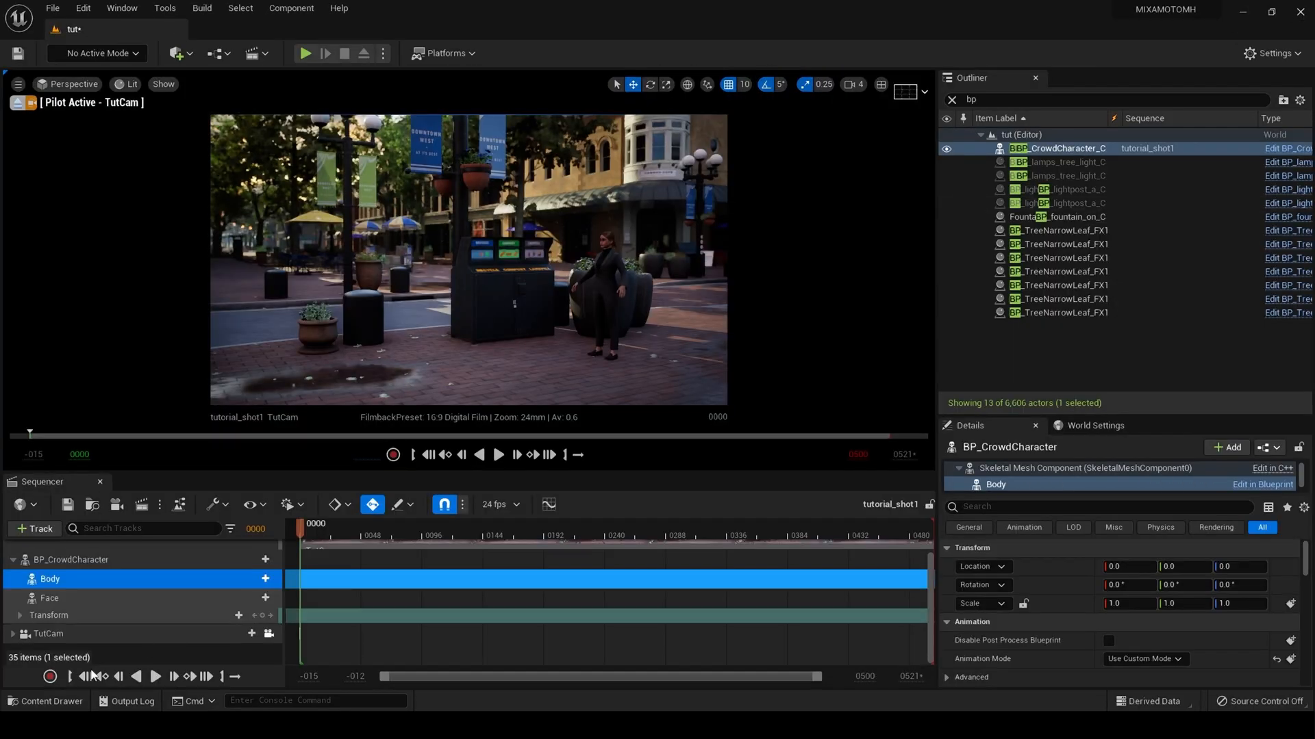
Retarget Drunk_Walk, Female_Walk and Hit_To_Side_Of_Body with the RTG_Mixamo retargeter, exporting them to MetaHumans/Animations.
left_click(48, 701)
double_click(314, 527)
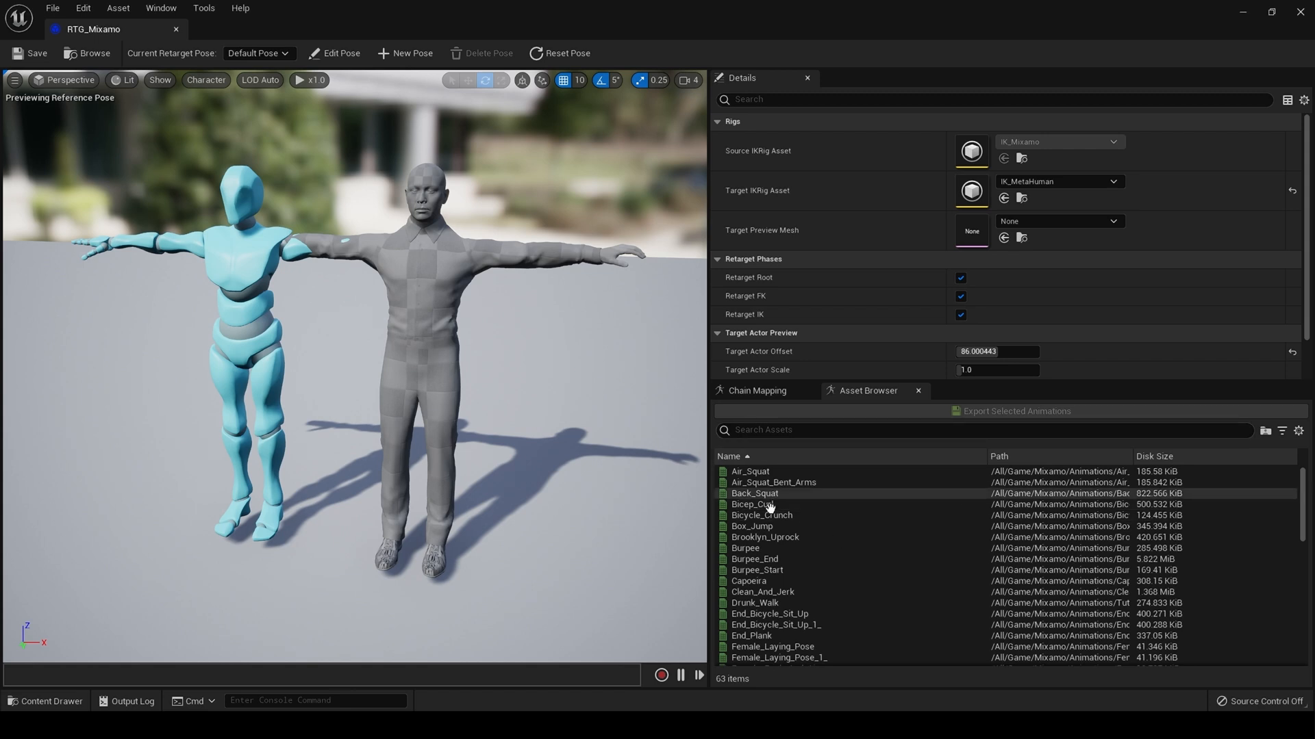
left_click(755, 603)
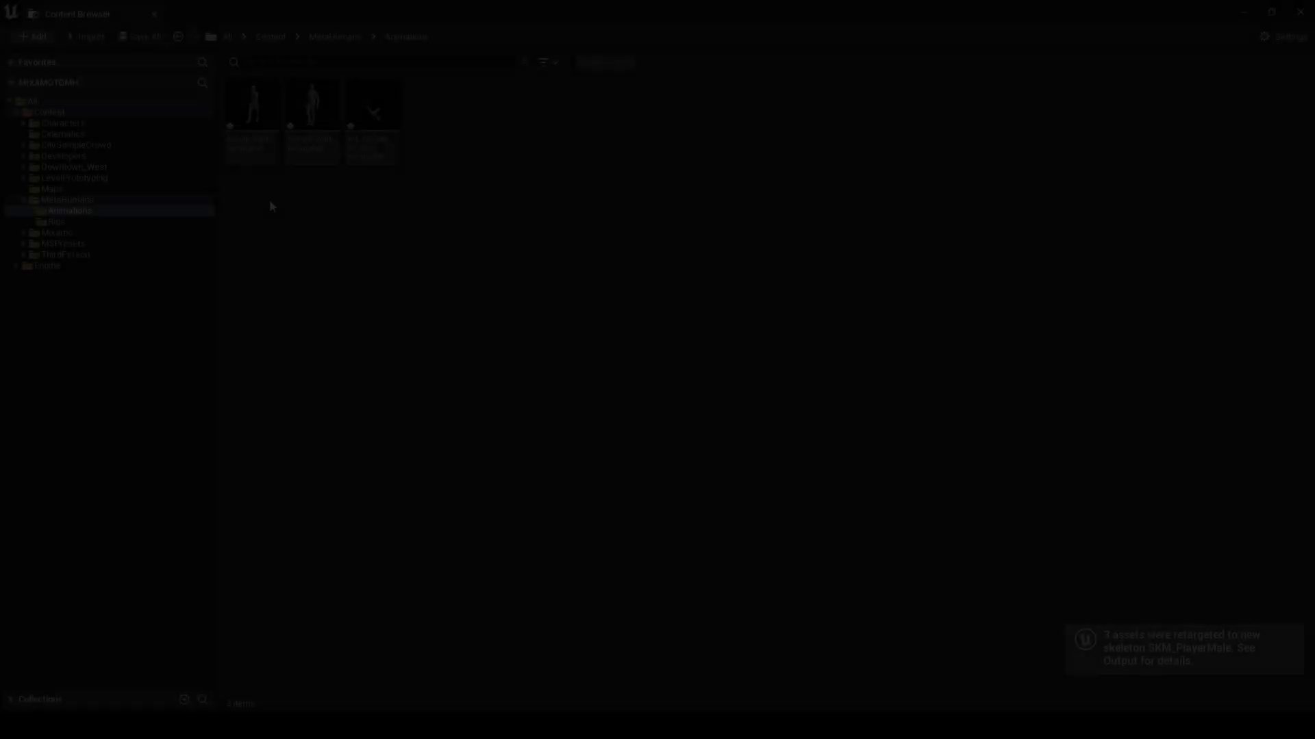
Preview the retargeted drunk walk, female walk and hit-to-side animations in MetaHumans/Animations.
double_click(268, 134)
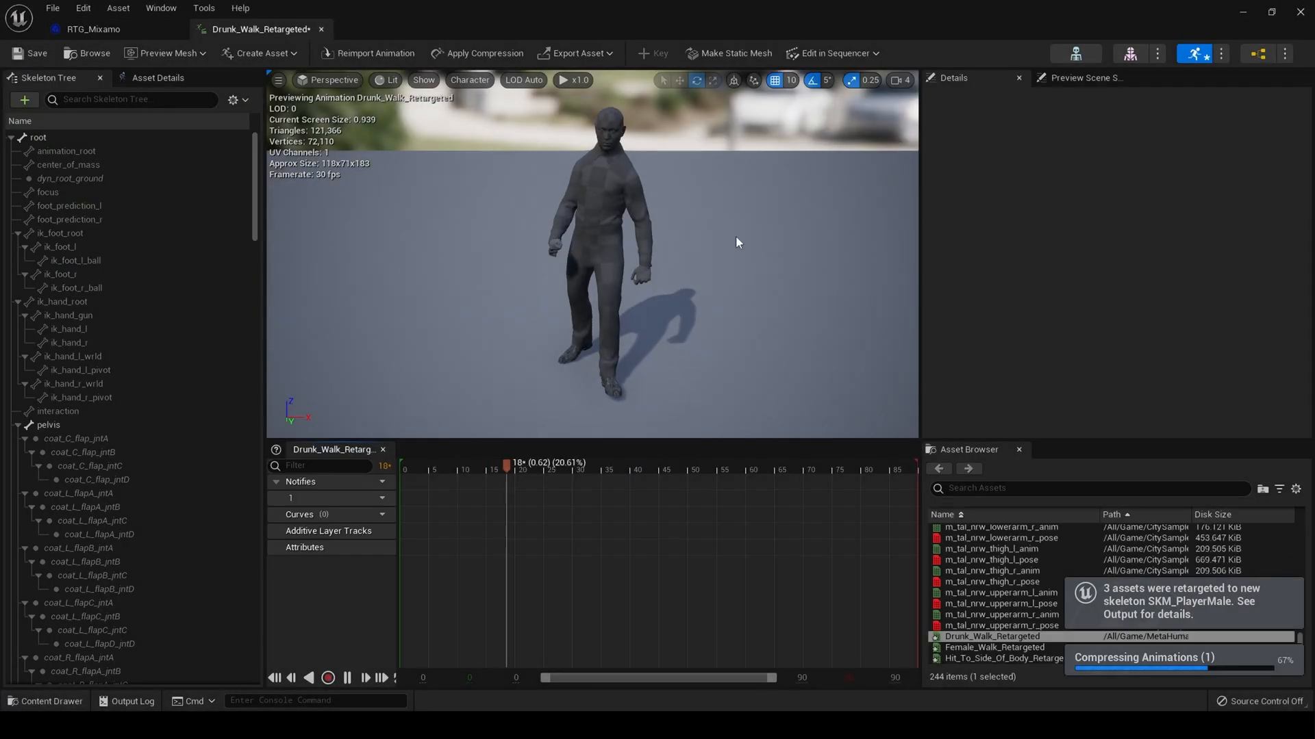
left_click(1301, 12)
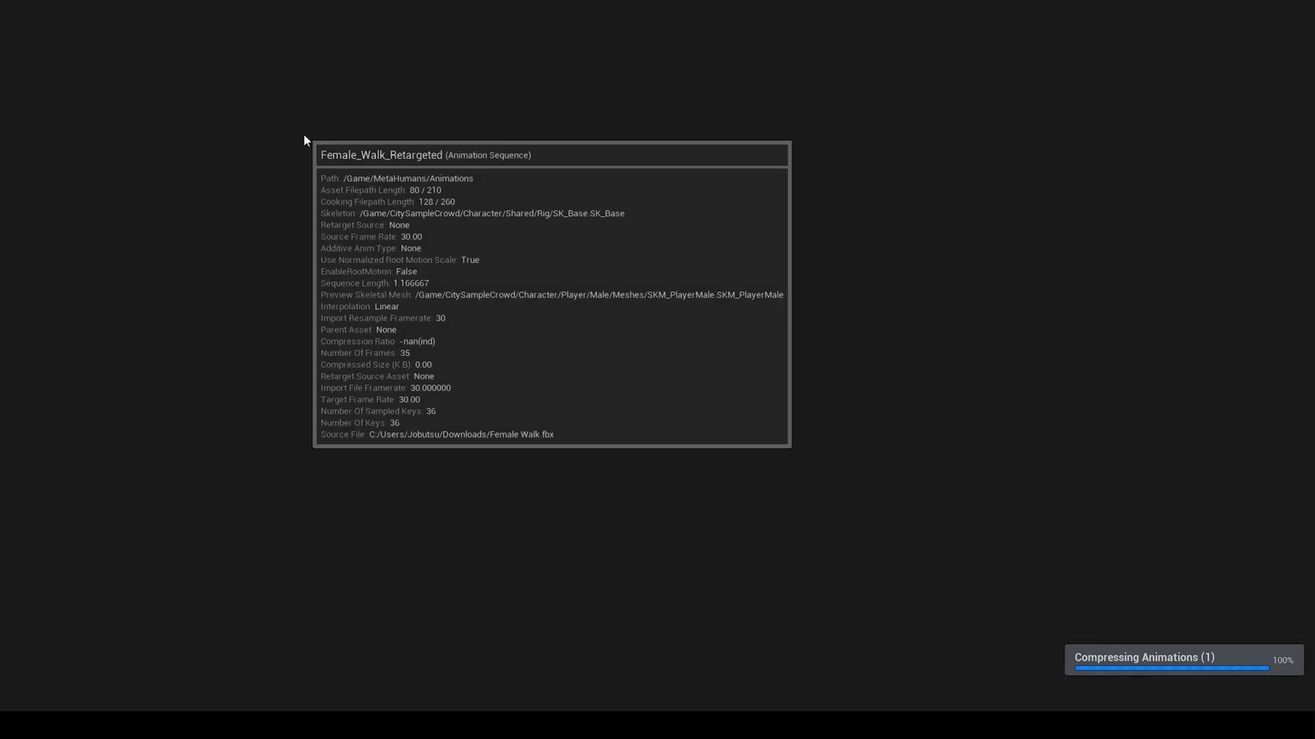
double_click(303, 133)
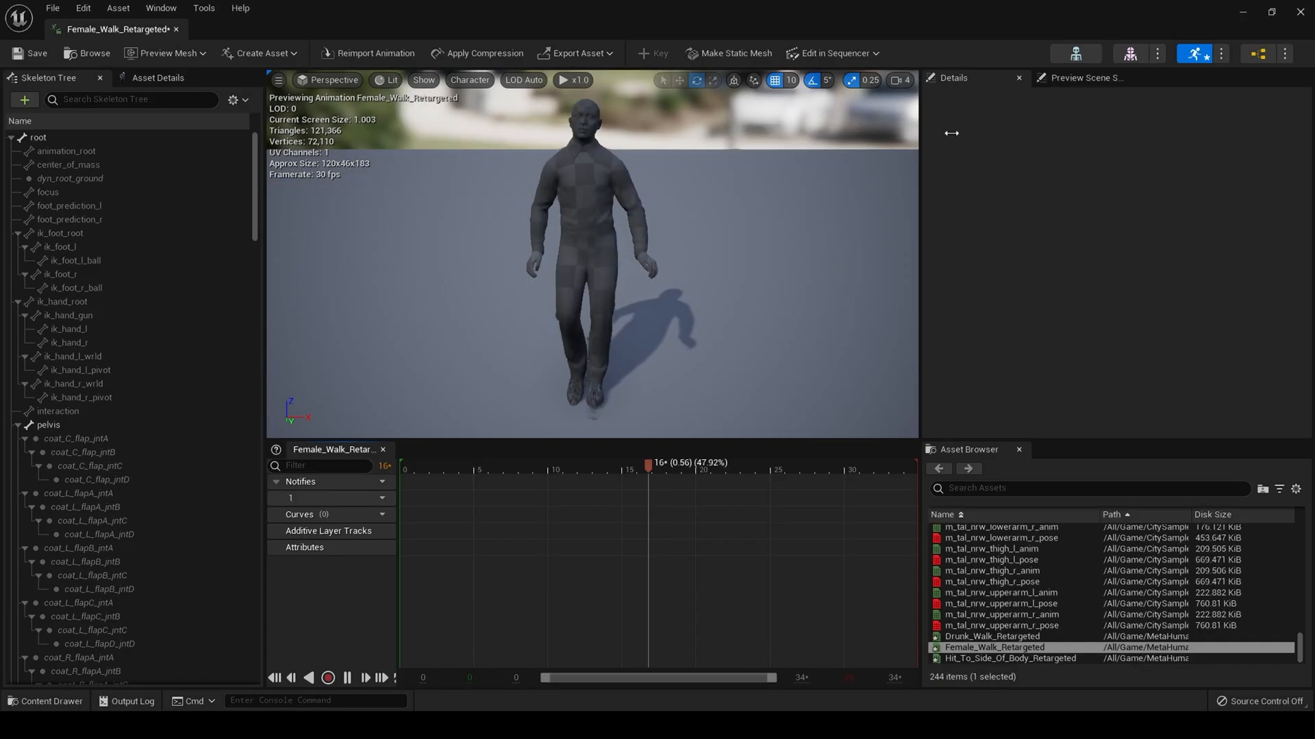
left_click(1301, 13)
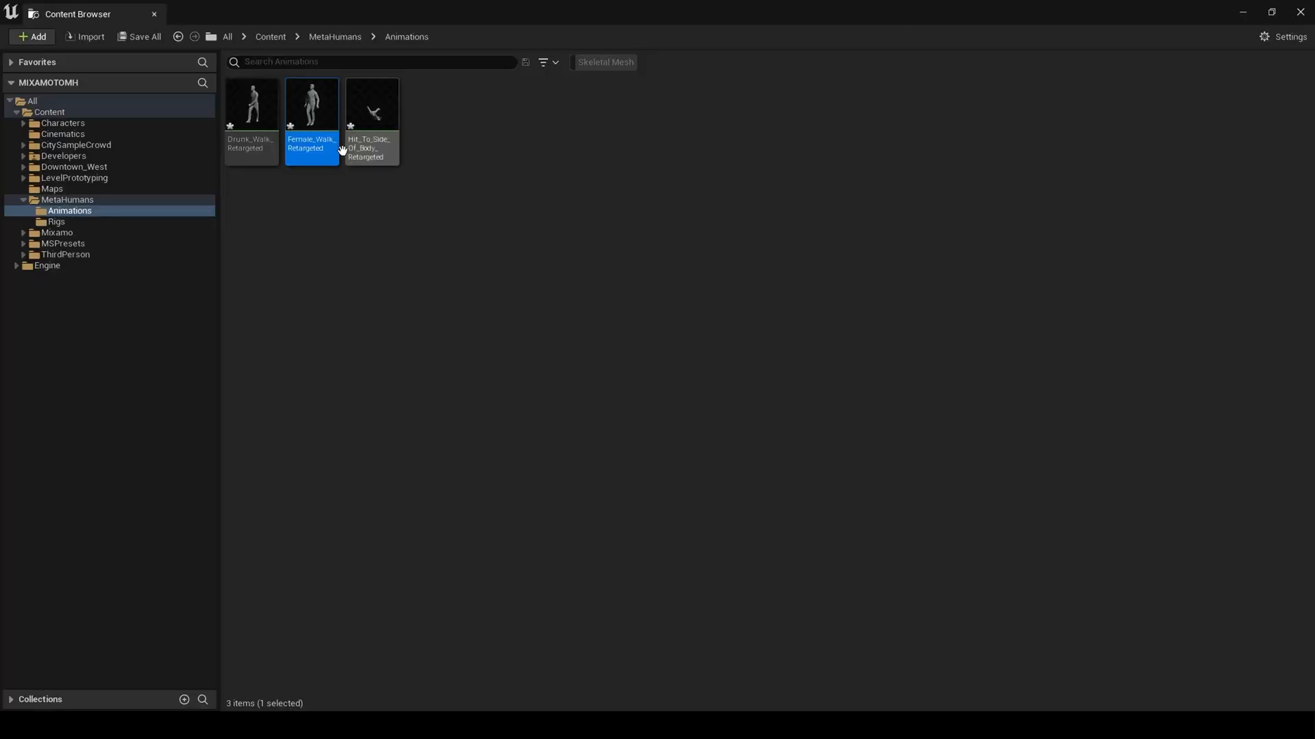
double_click(364, 137)
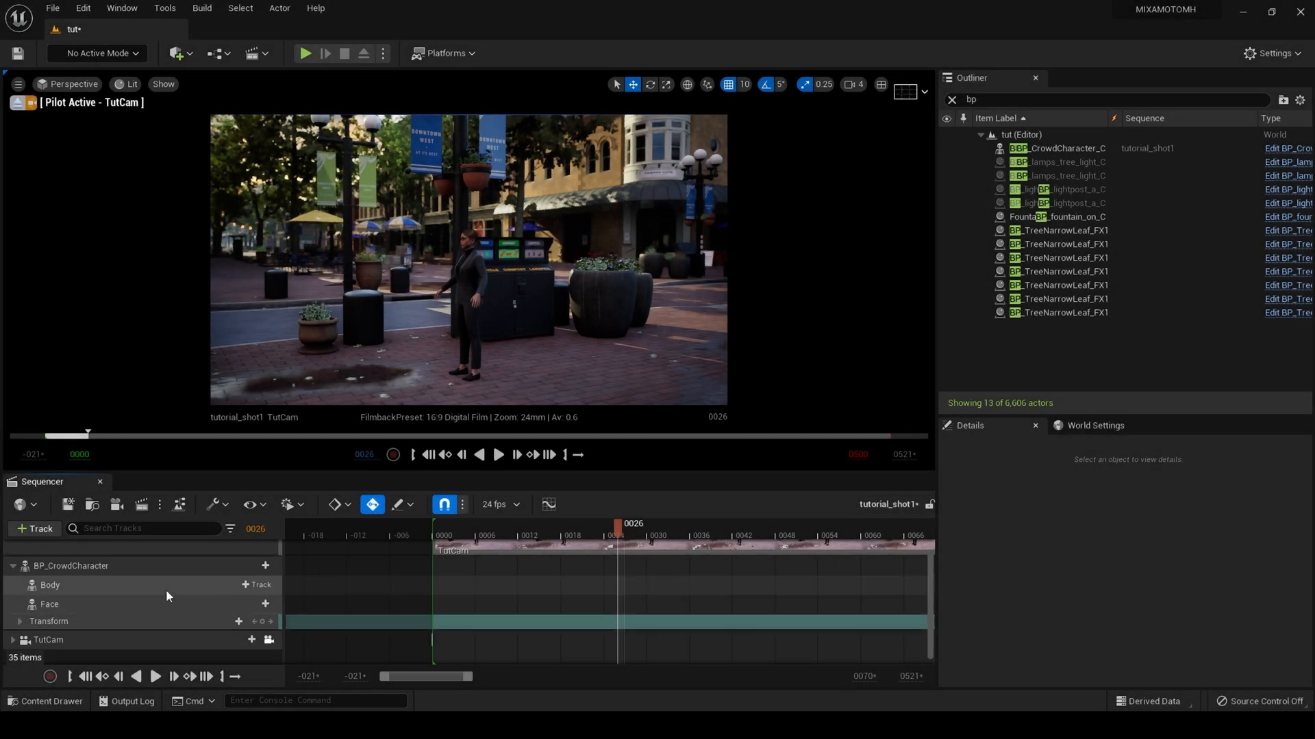
Delete the Body and Face component tracks from BP_CrowdCharacter in the sequence.
left_click(63, 588)
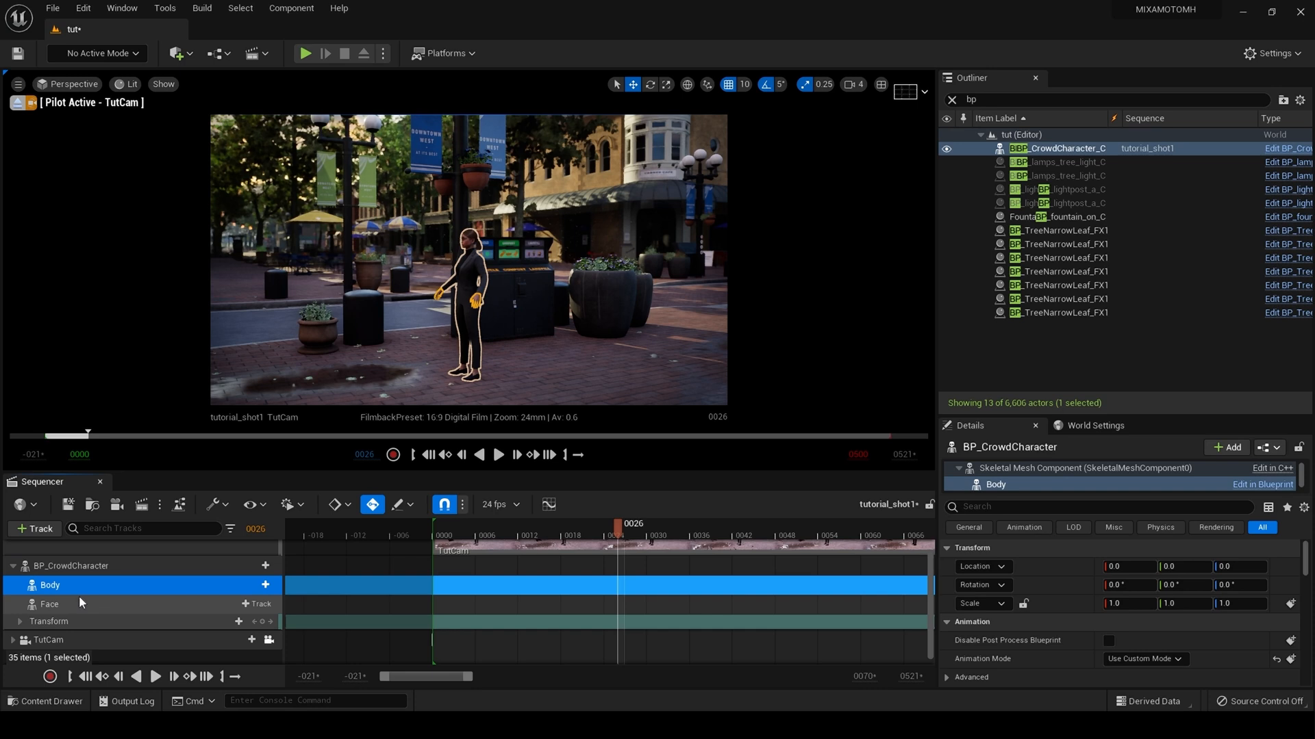
key("Delete")
left_click(73, 598)
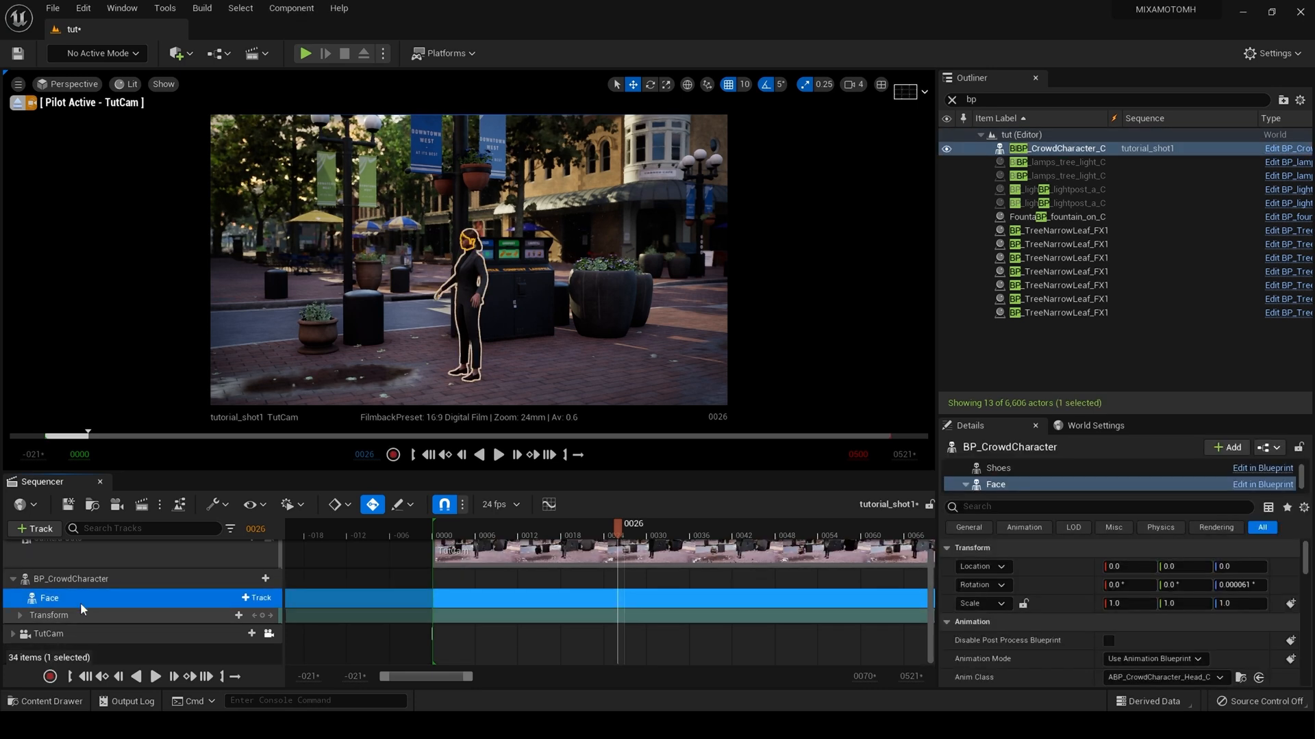
key("Delete")
Add the SkeletalMeshComponent0 track to BP_CrowdCharacter and return the playhead to frame 0.
left_click(265, 598)
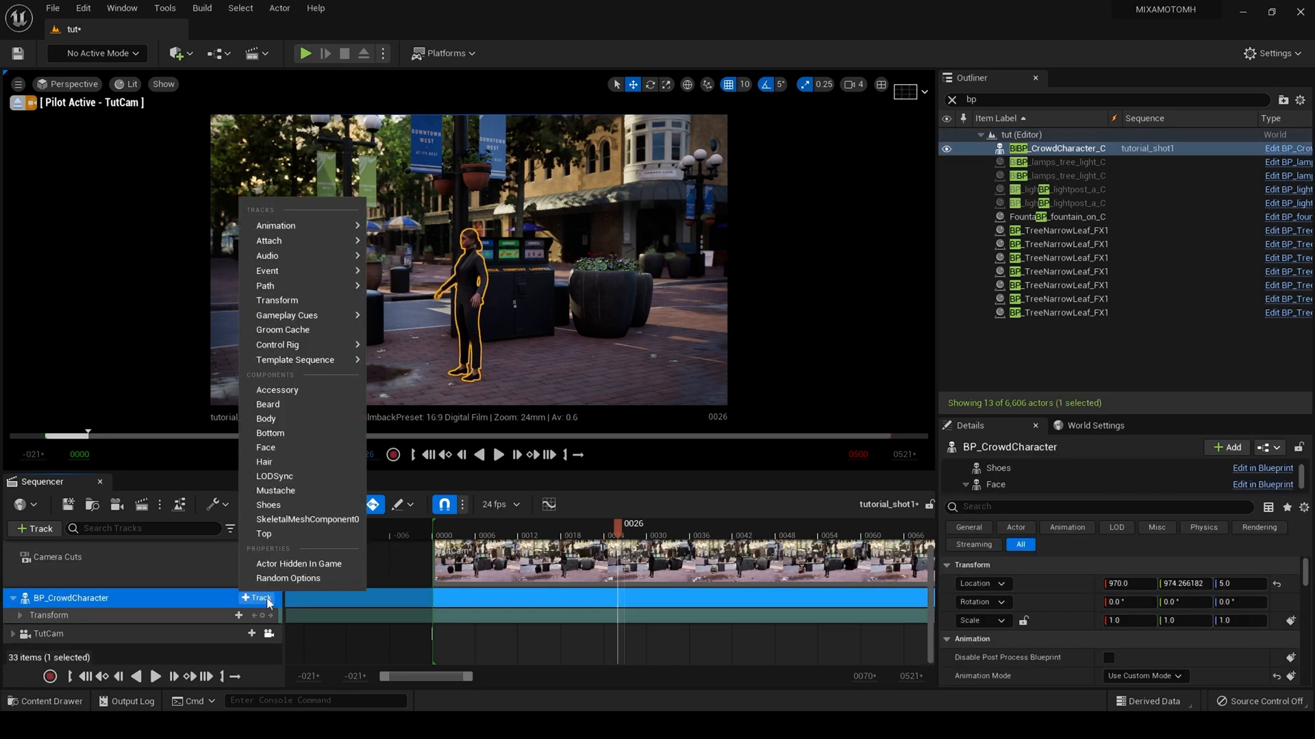
left_click(326, 522)
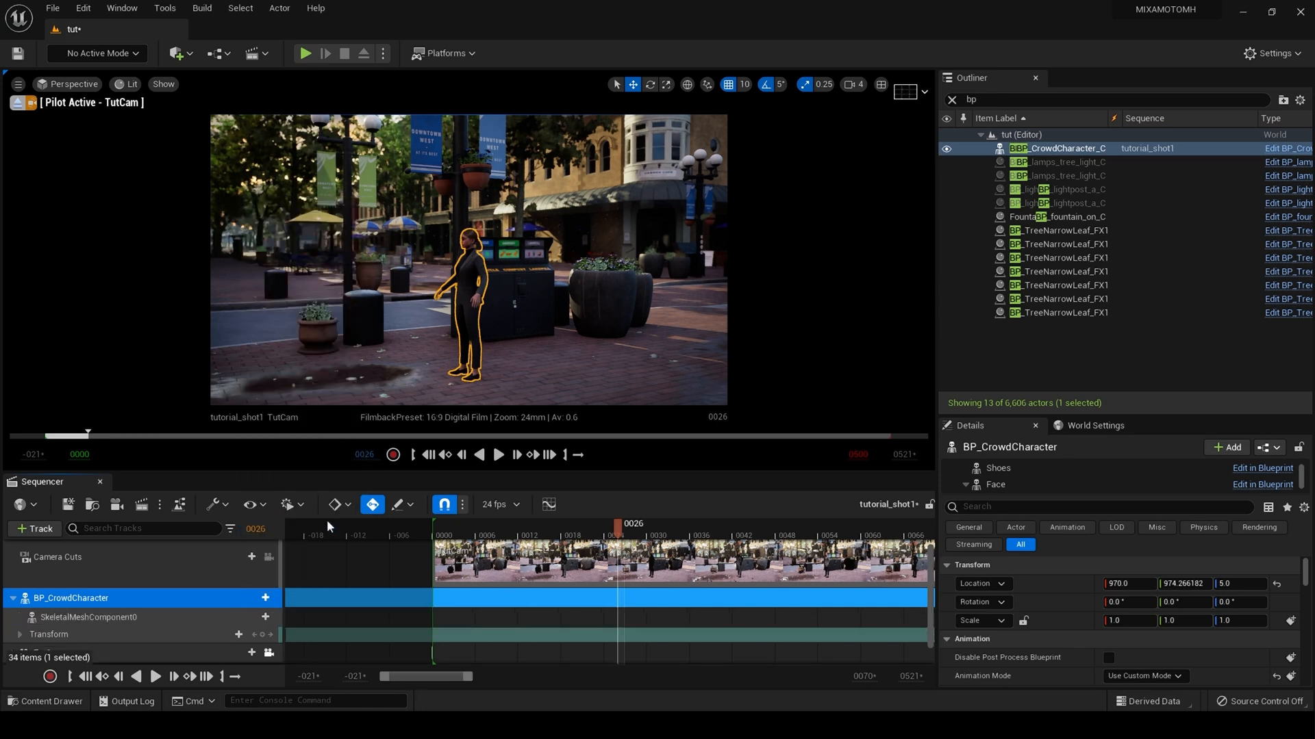
left_click(428, 456)
Add the Female_Walk_Retargeted animation to the SkeletalMeshComponent0 track at frame 0.
left_click(155, 614)
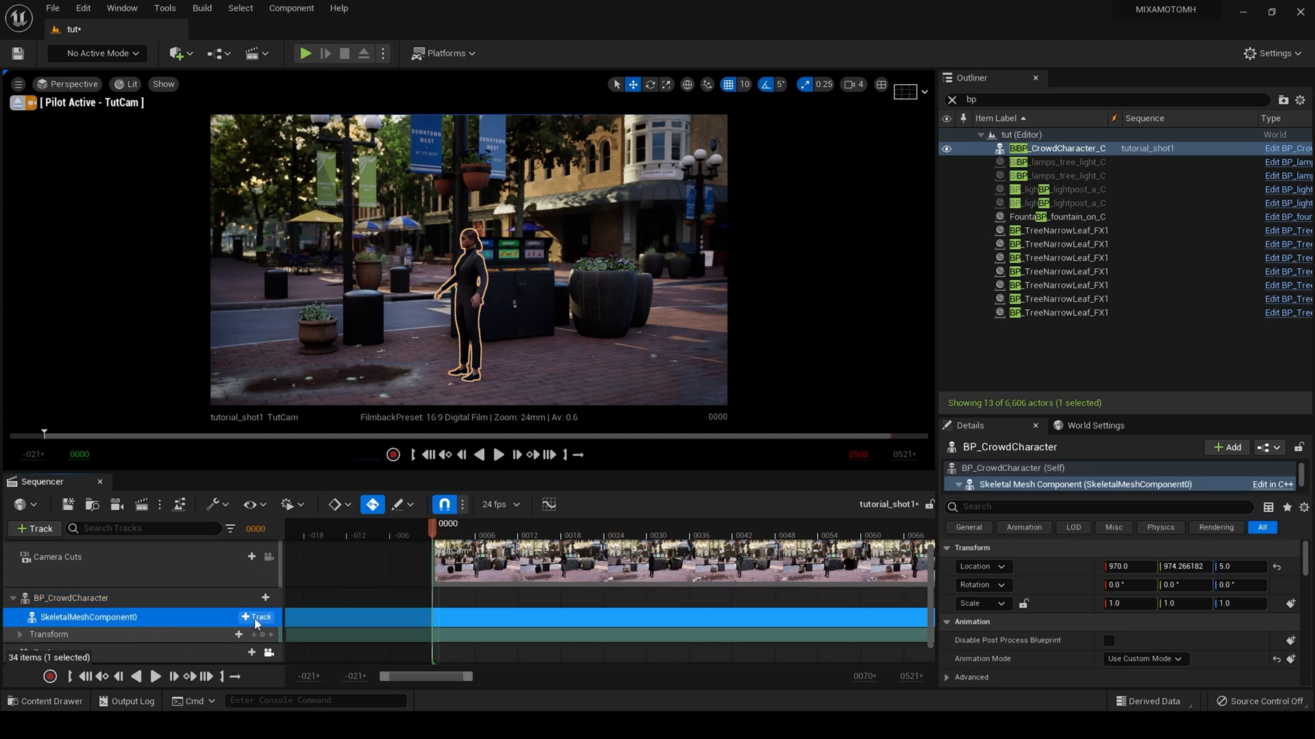
left_click(257, 617)
left_click(146, 619)
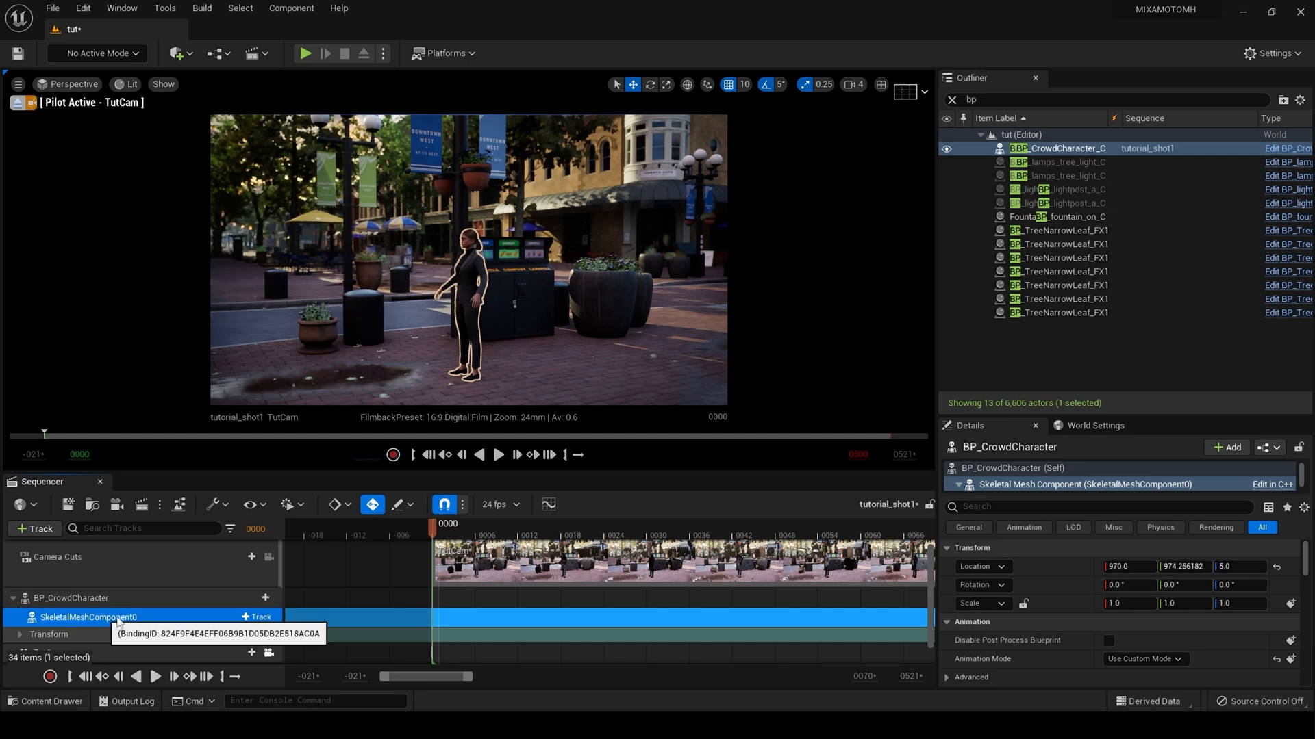
left_click(257, 617)
mouse_move(405, 70)
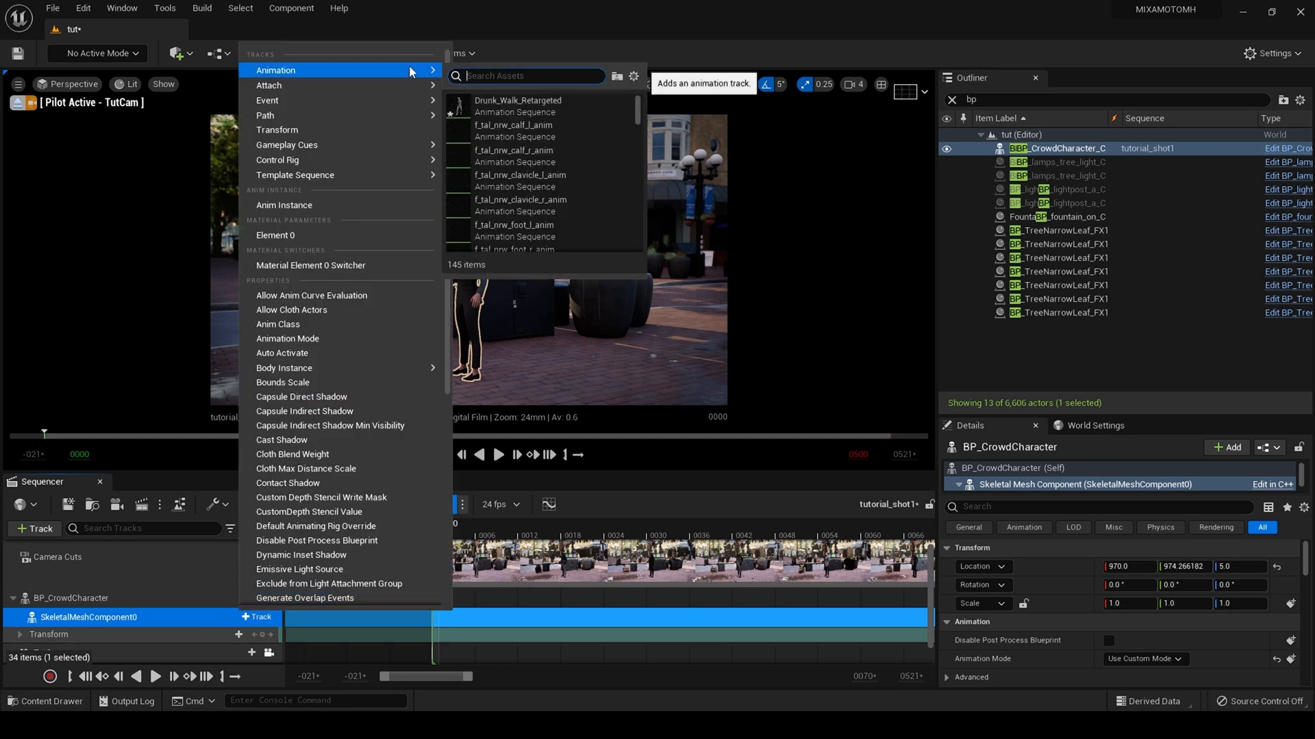
type("fe")
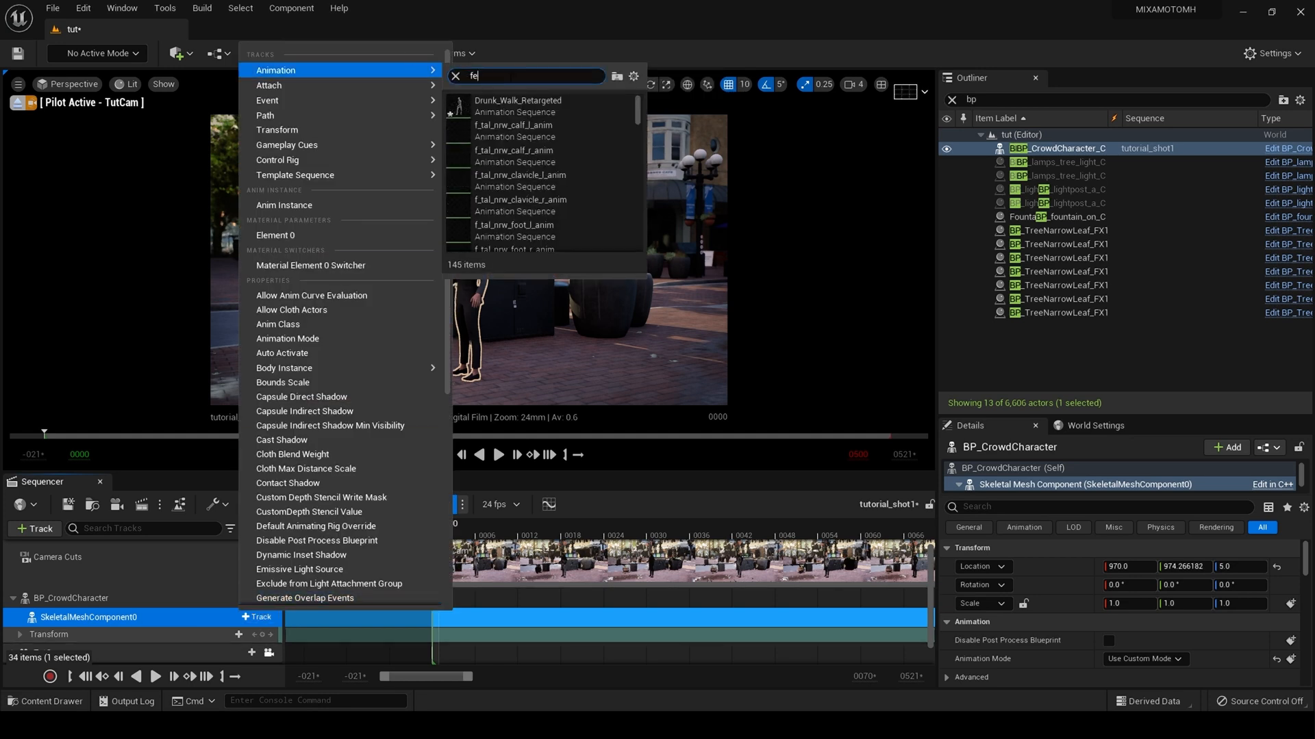
type("male")
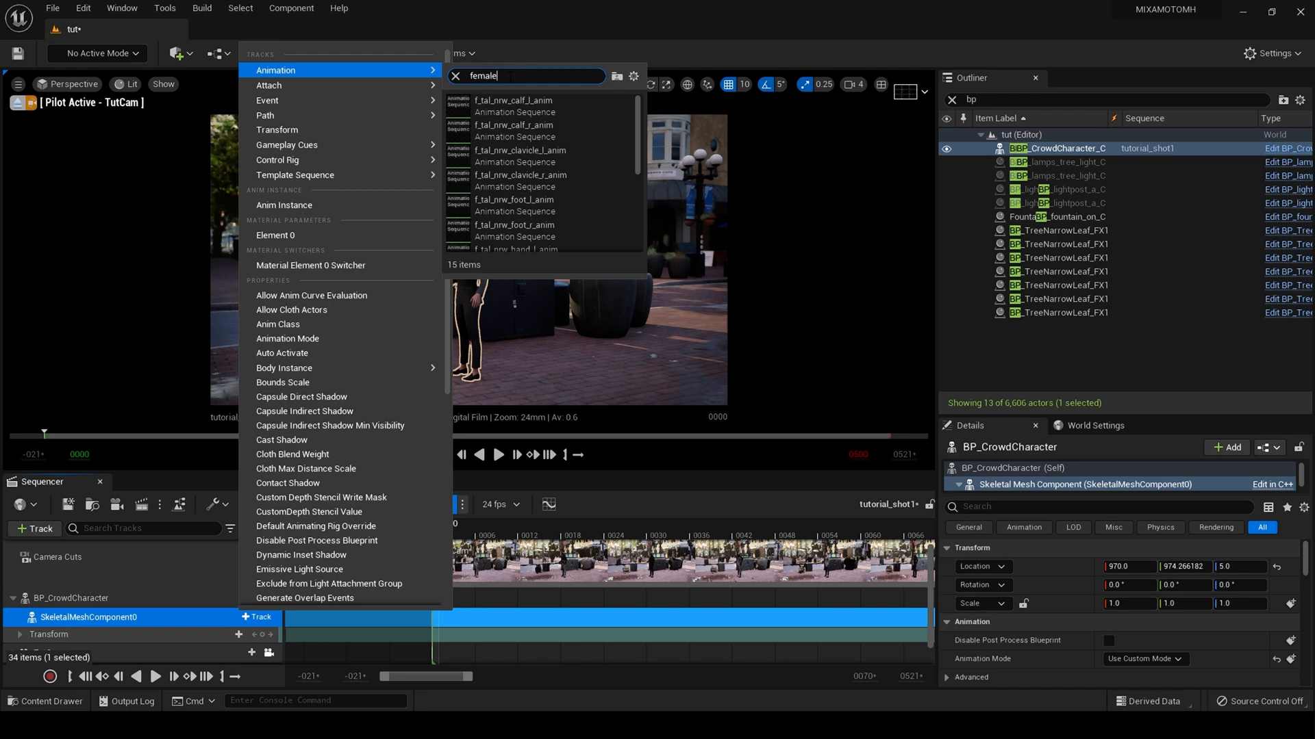
type(" walk")
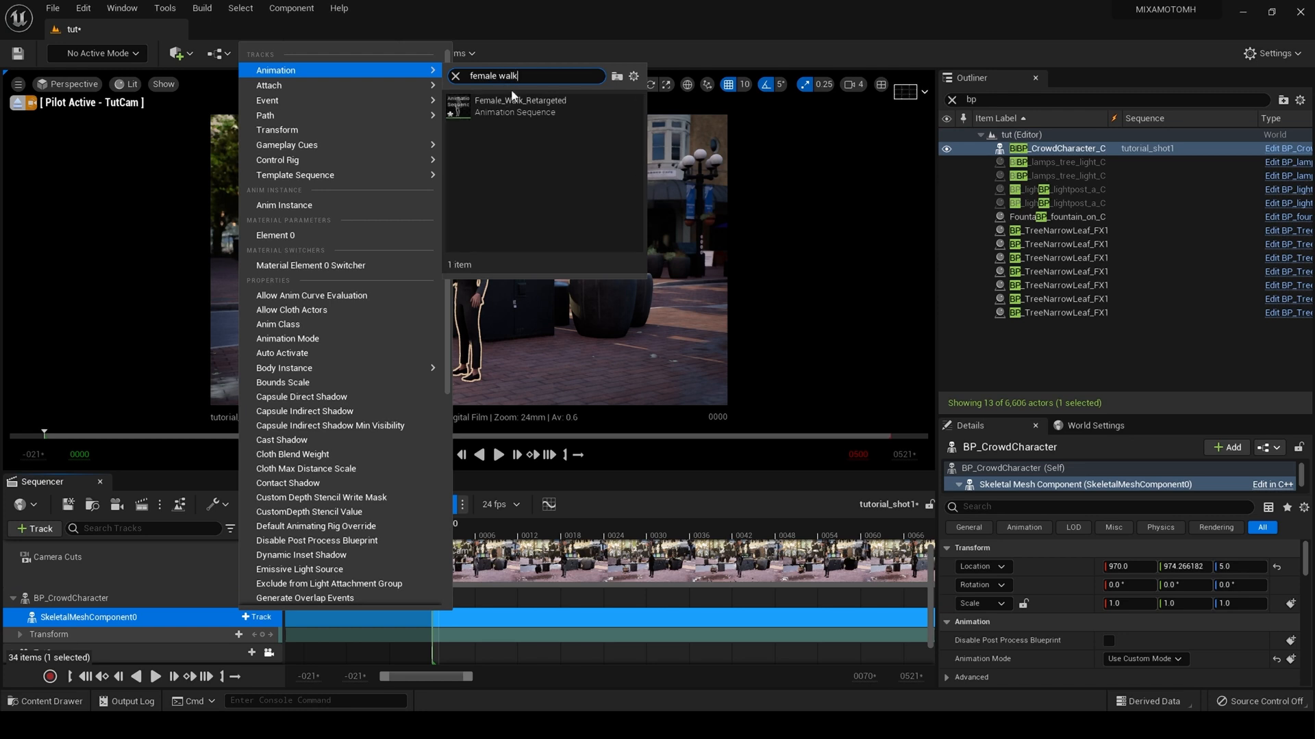
left_click(522, 104)
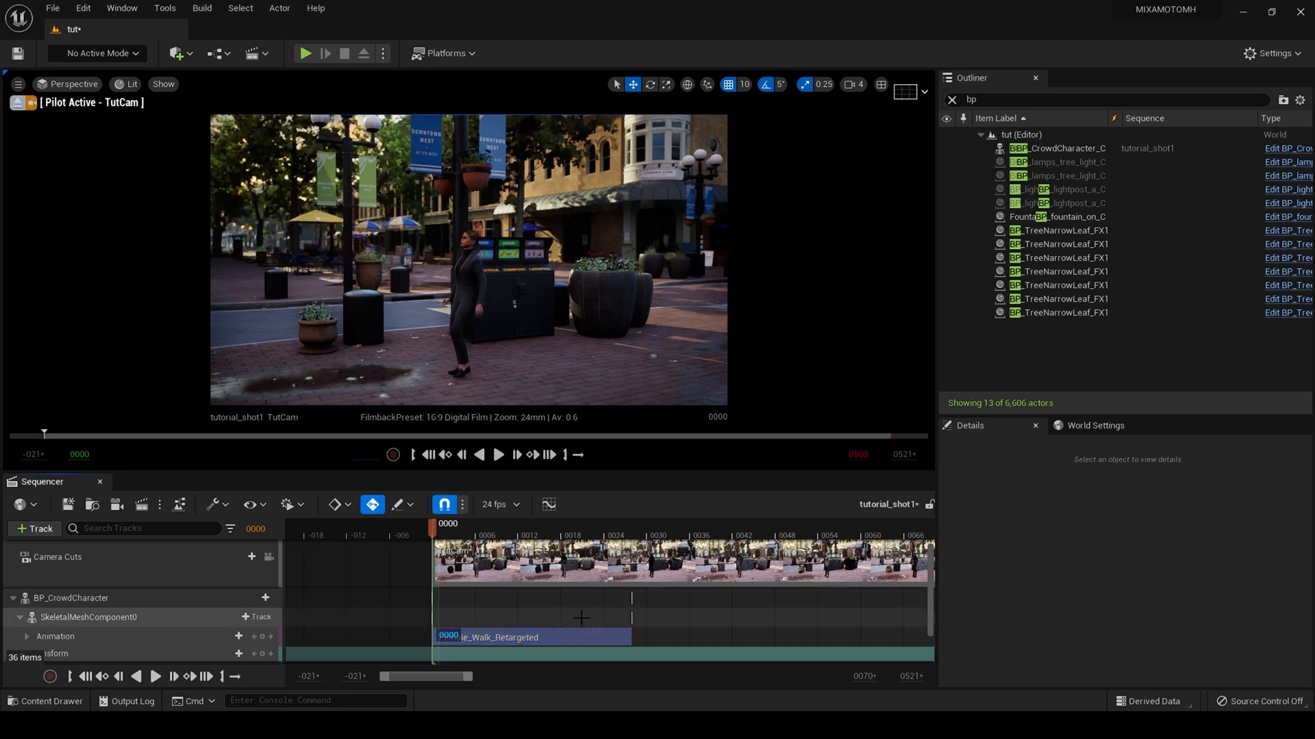
Play the Female_Walk_Retargeted animation from frame 0 twice and return the playhead to frame 0.
scroll(581, 618, "down", 1)
key("space")
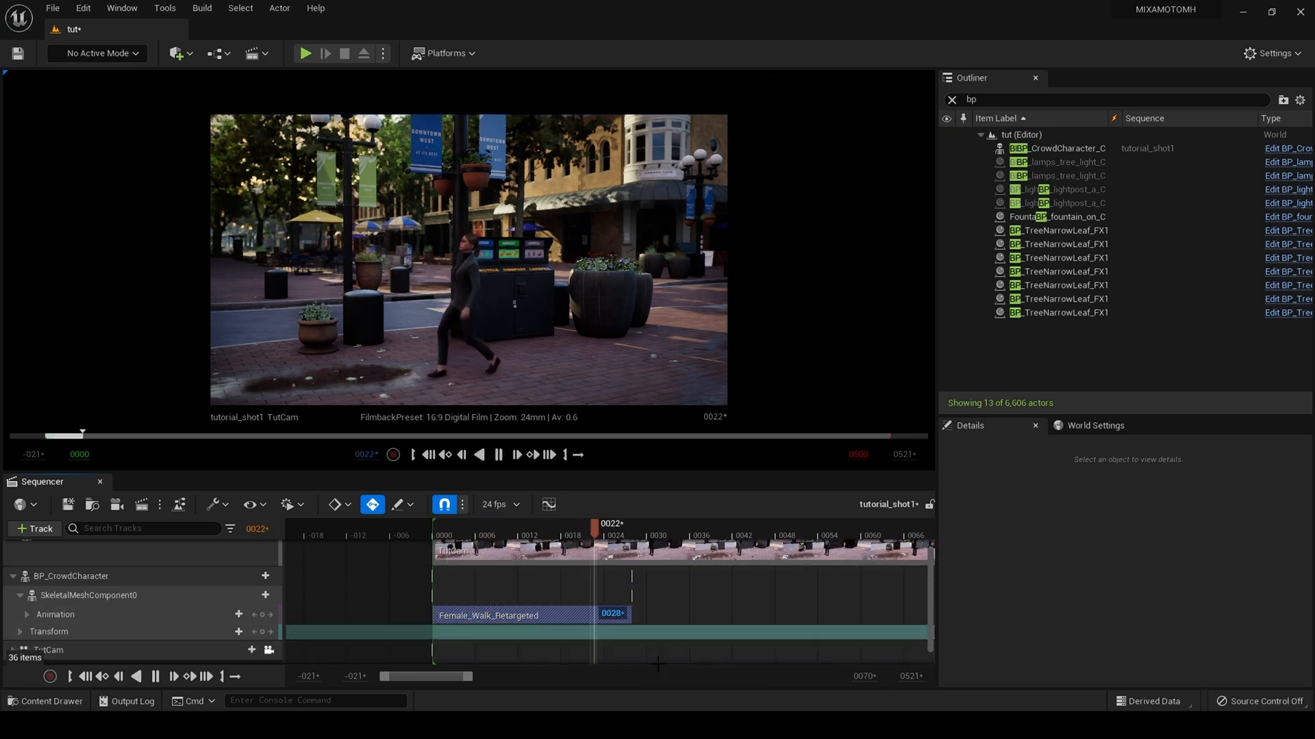
left_click(499, 454)
left_click(429, 454)
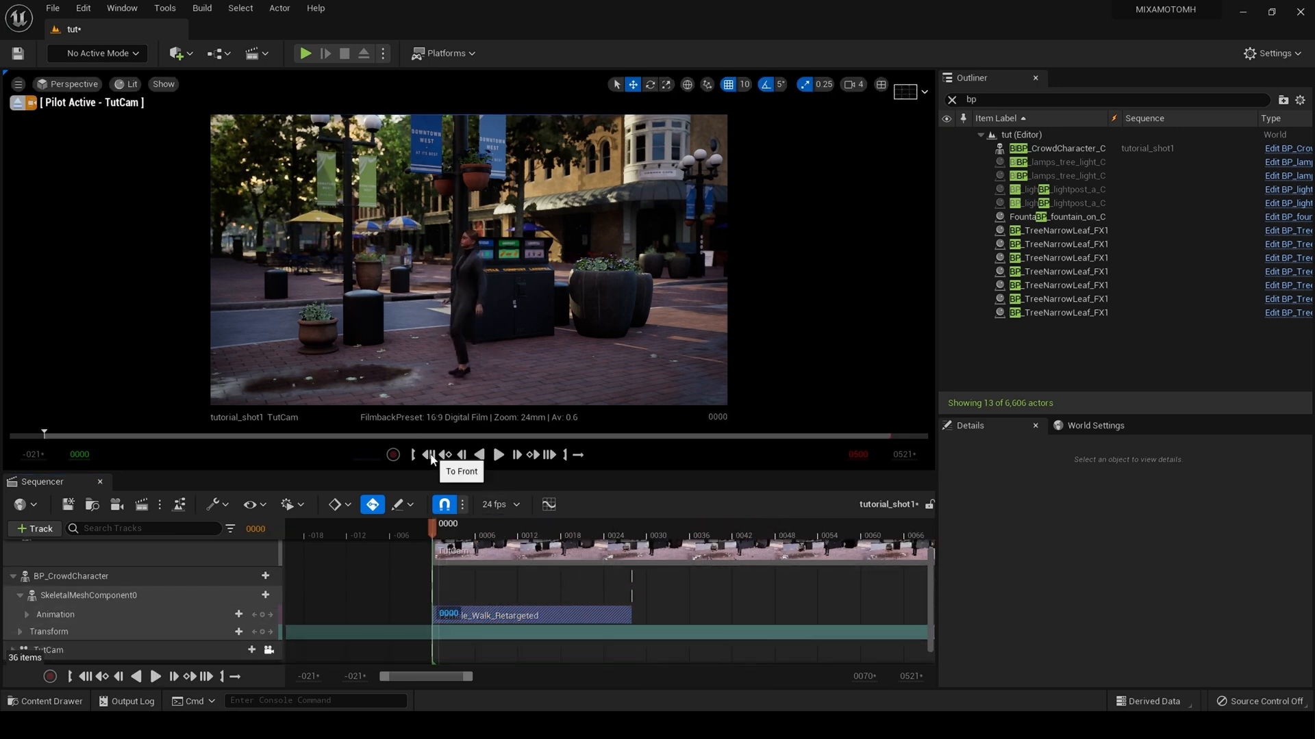
key("space")
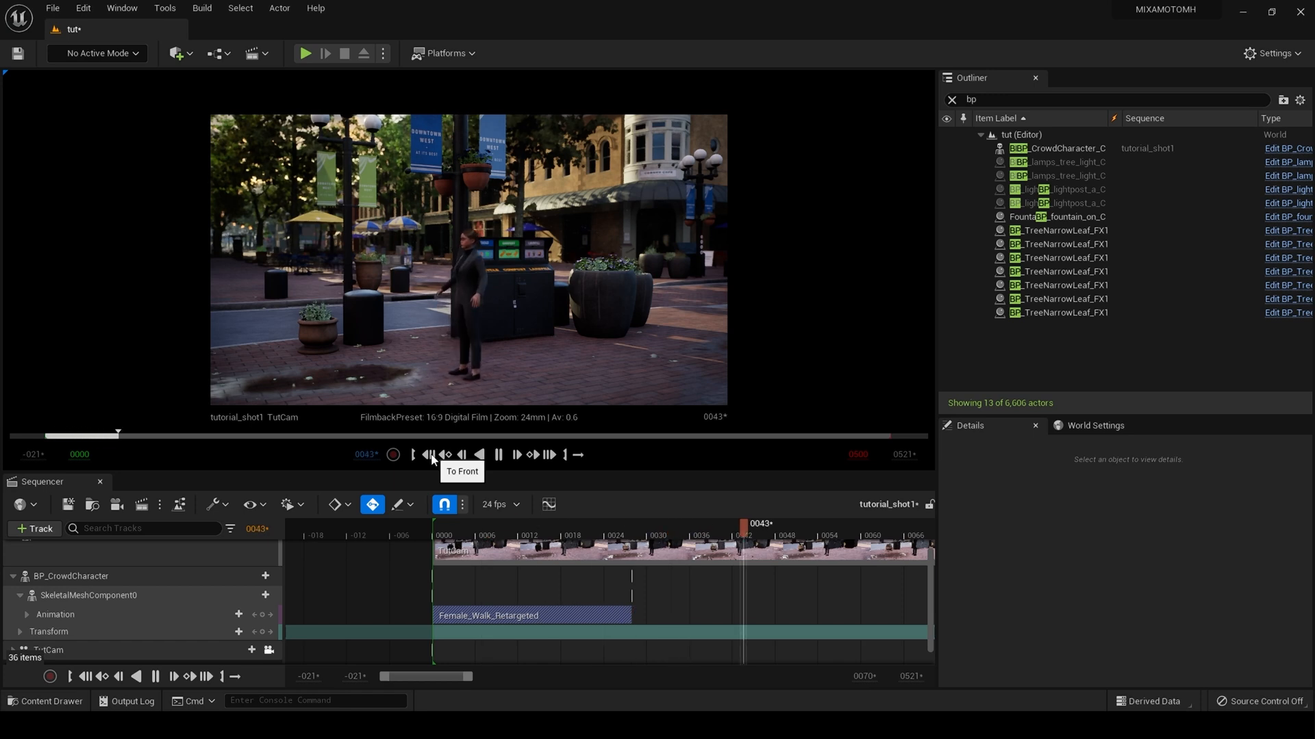
left_click(429, 455)
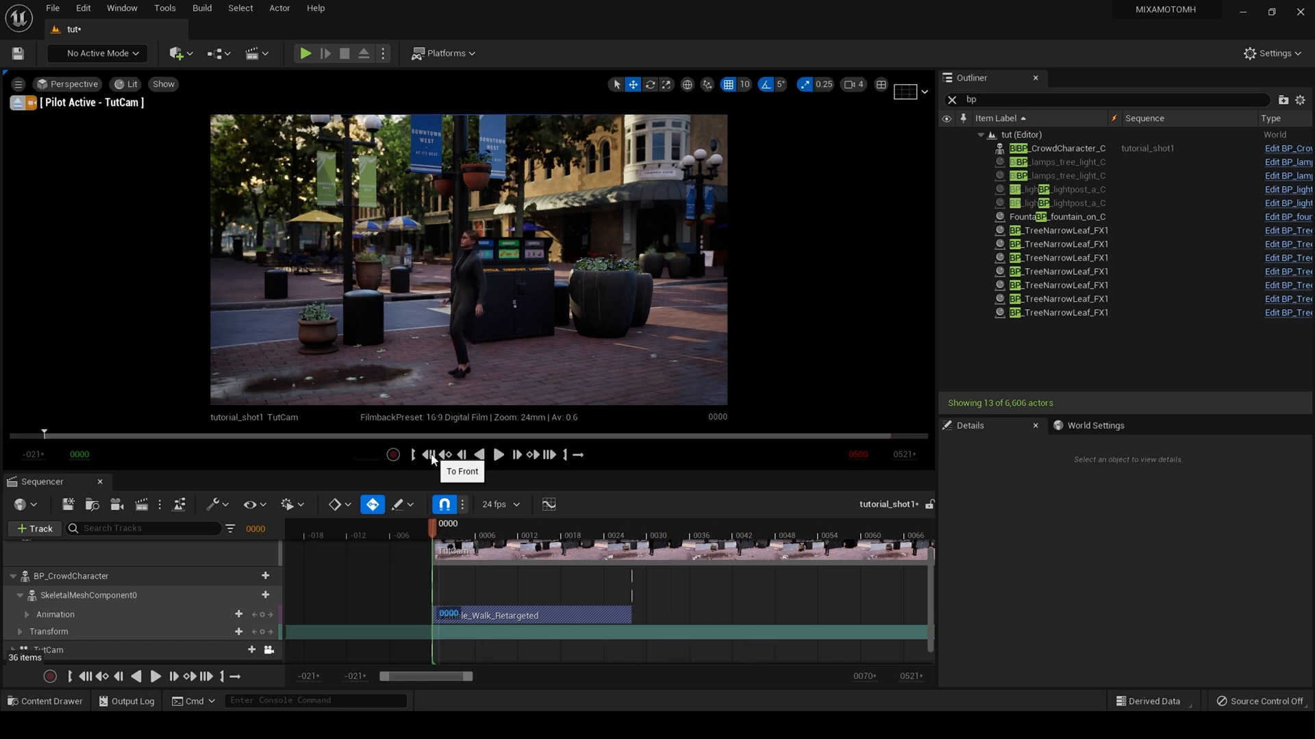
Key BP_CrowdCharacter's Transform at frame 0 and set its Location Y to about 1130 at frame 28.
left_click(100, 634)
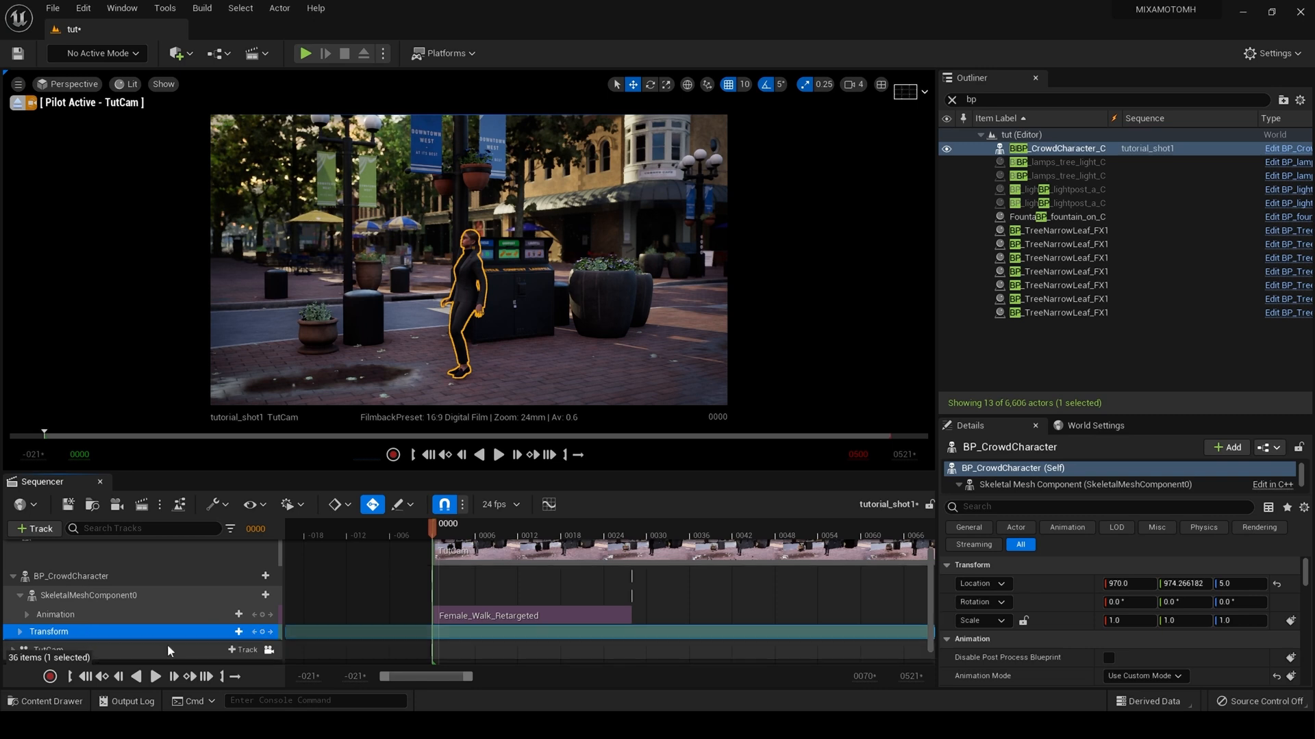
left_click(257, 577)
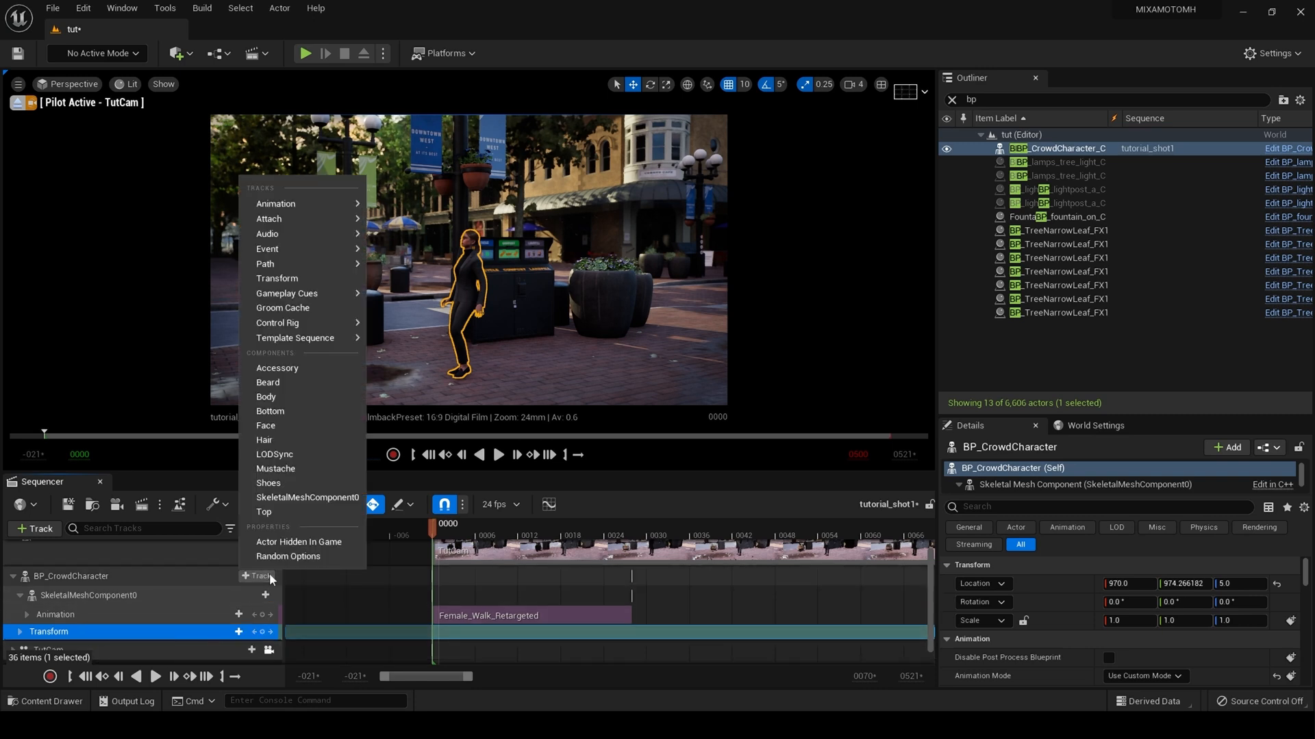
left_click(188, 635)
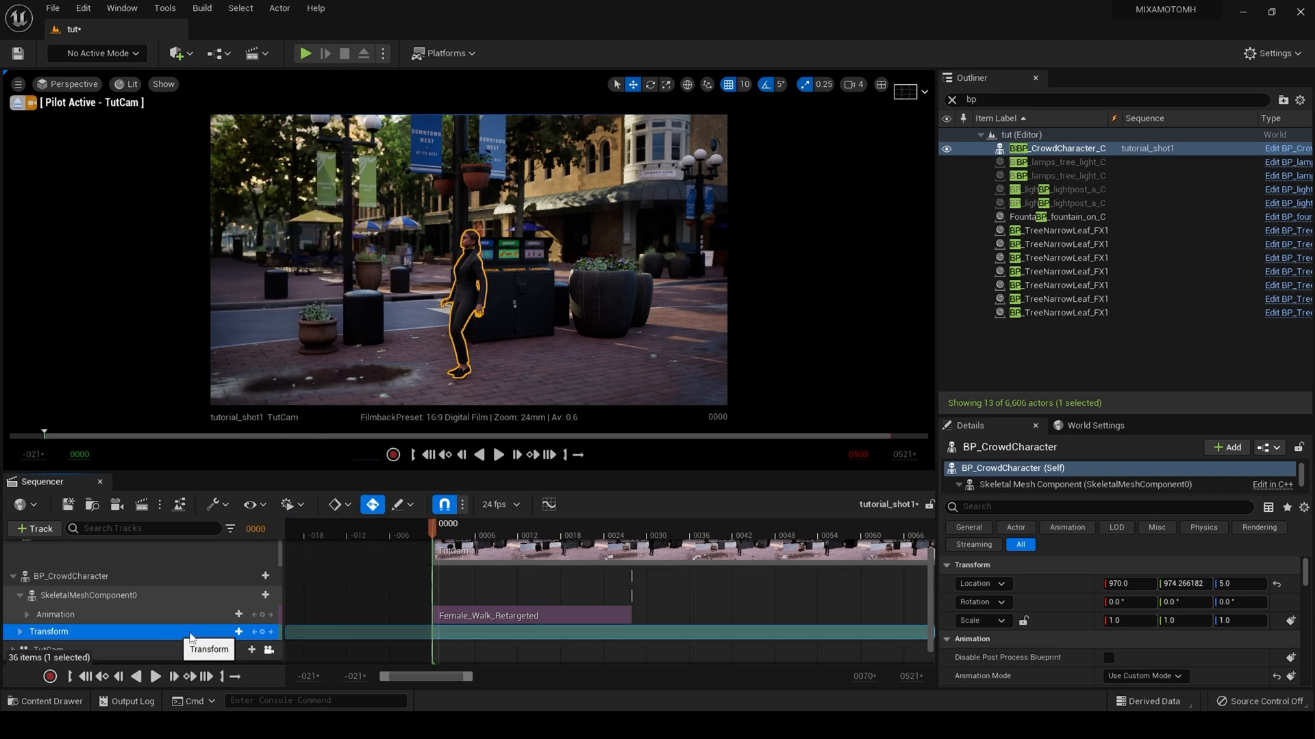
left_click(263, 632)
left_click_drag(433, 528, 634, 541)
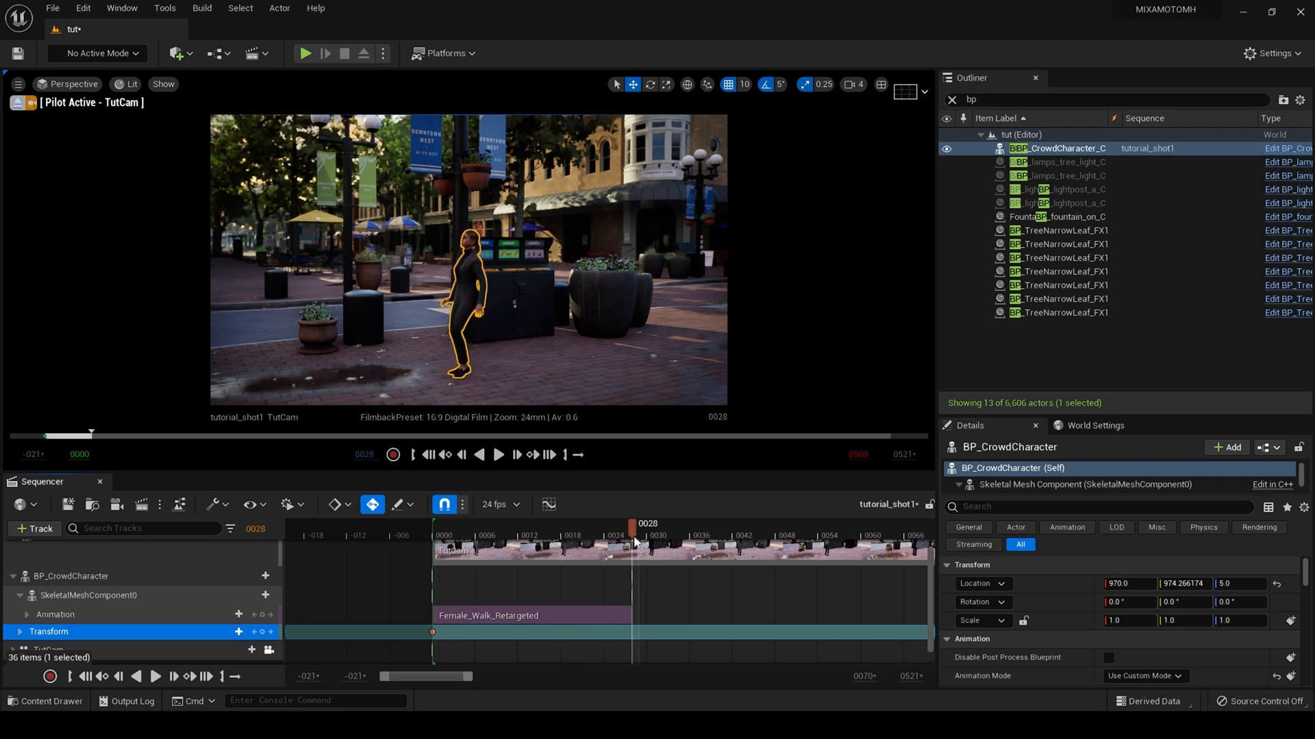
left_click(20, 631)
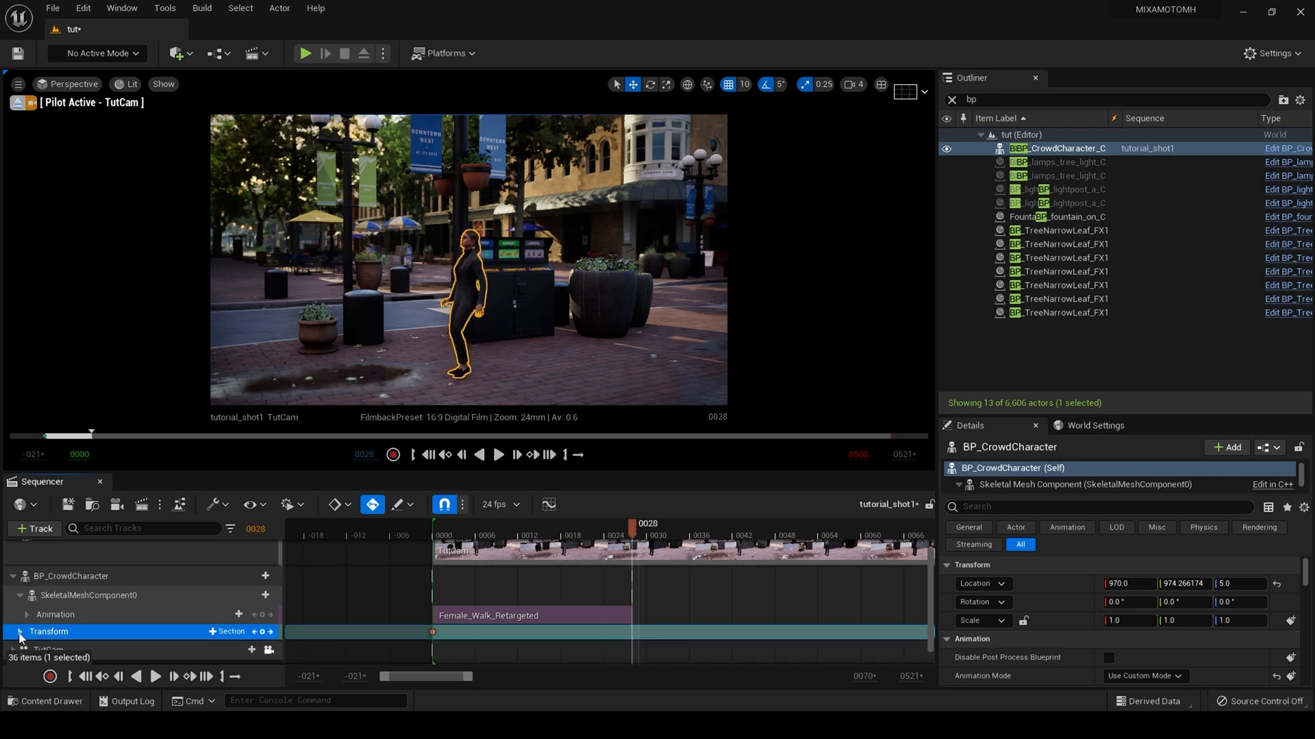
scroll(77, 627, "down", 2)
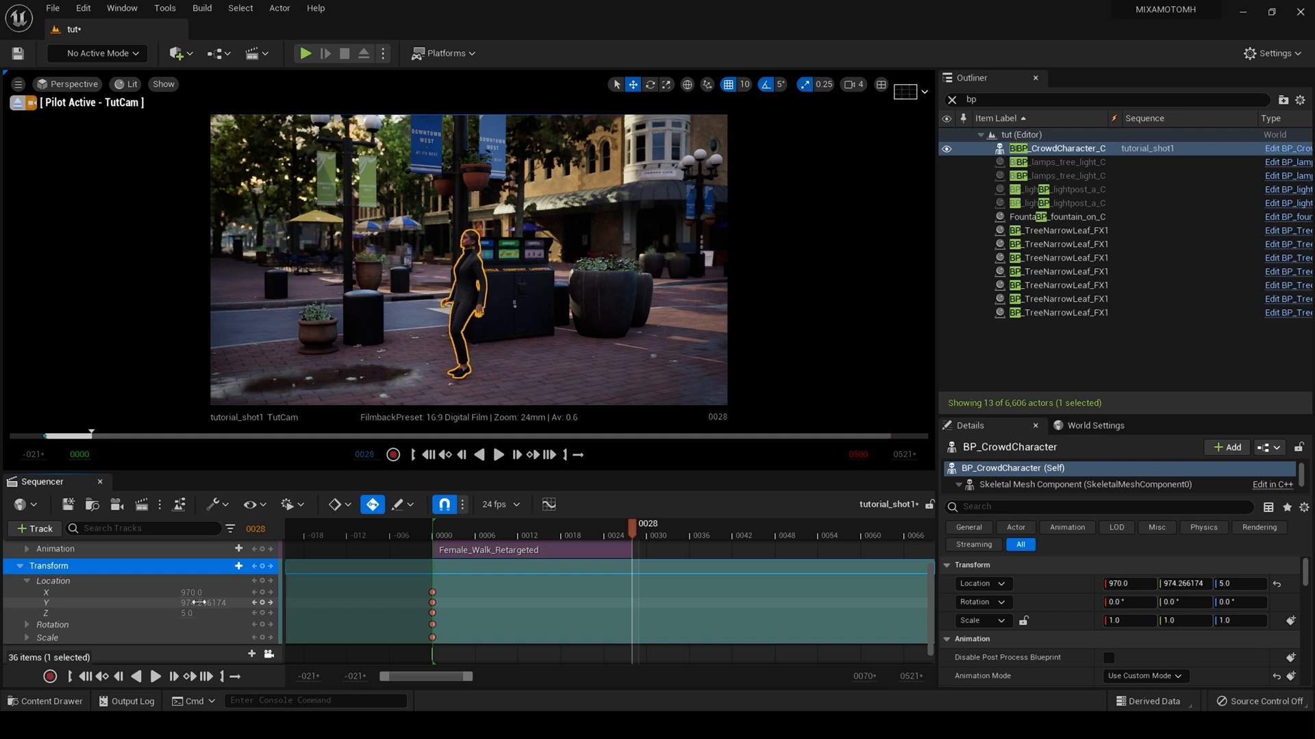
left_click_drag(199, 603, 322, 603)
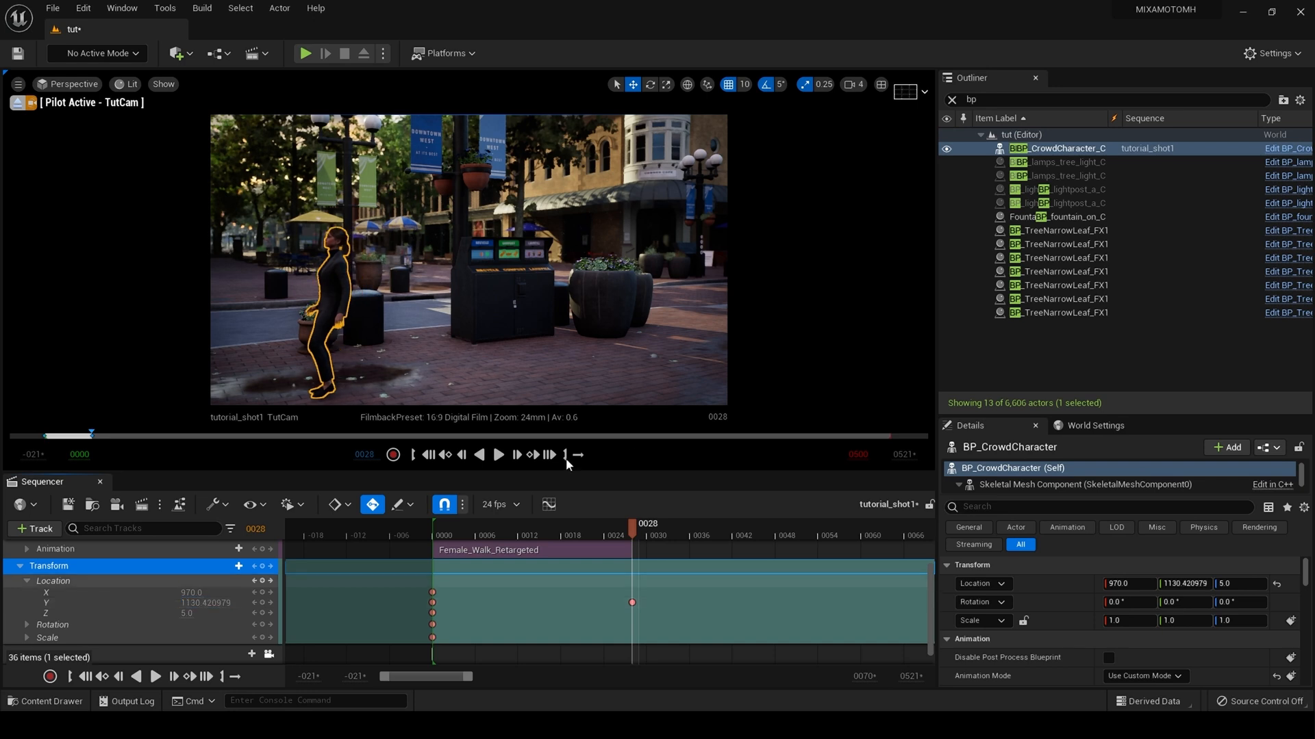
Play the keyed movement from the start and delete all of BP_CrowdCharacter's Transform keys.
left_click(428, 454)
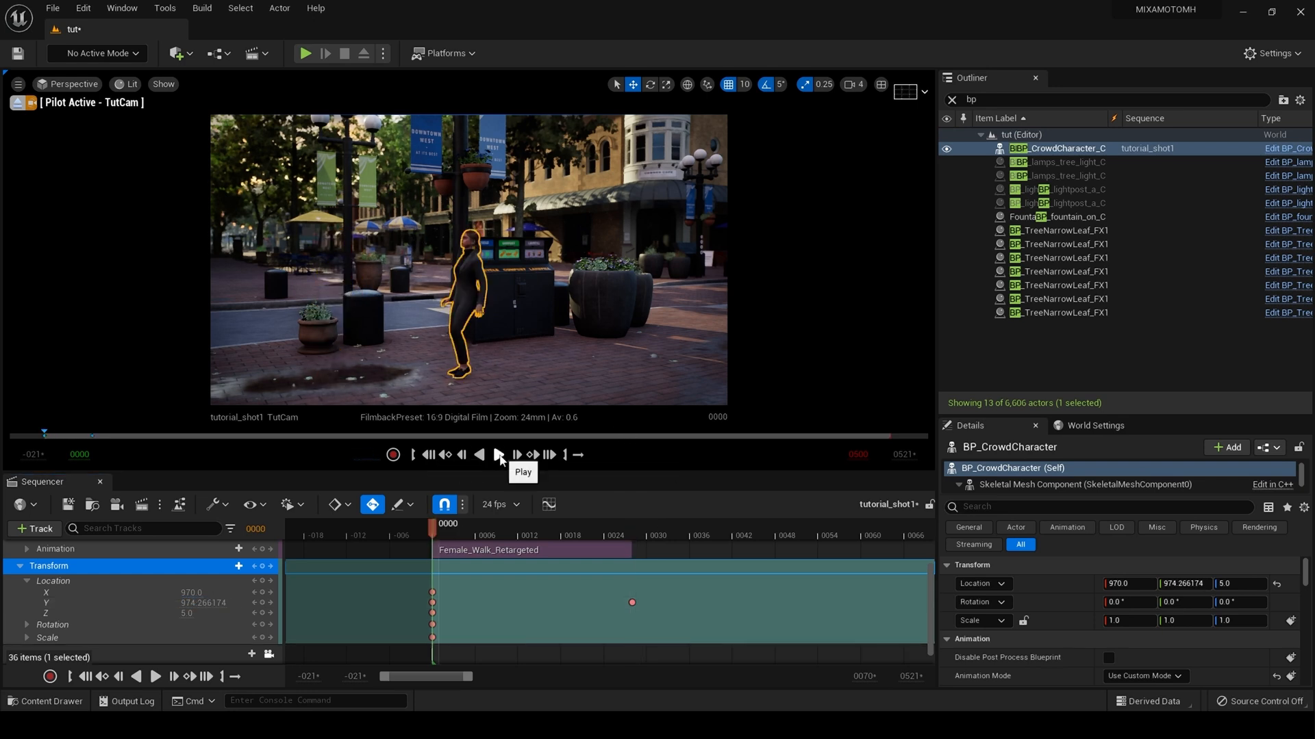
left_click(499, 455)
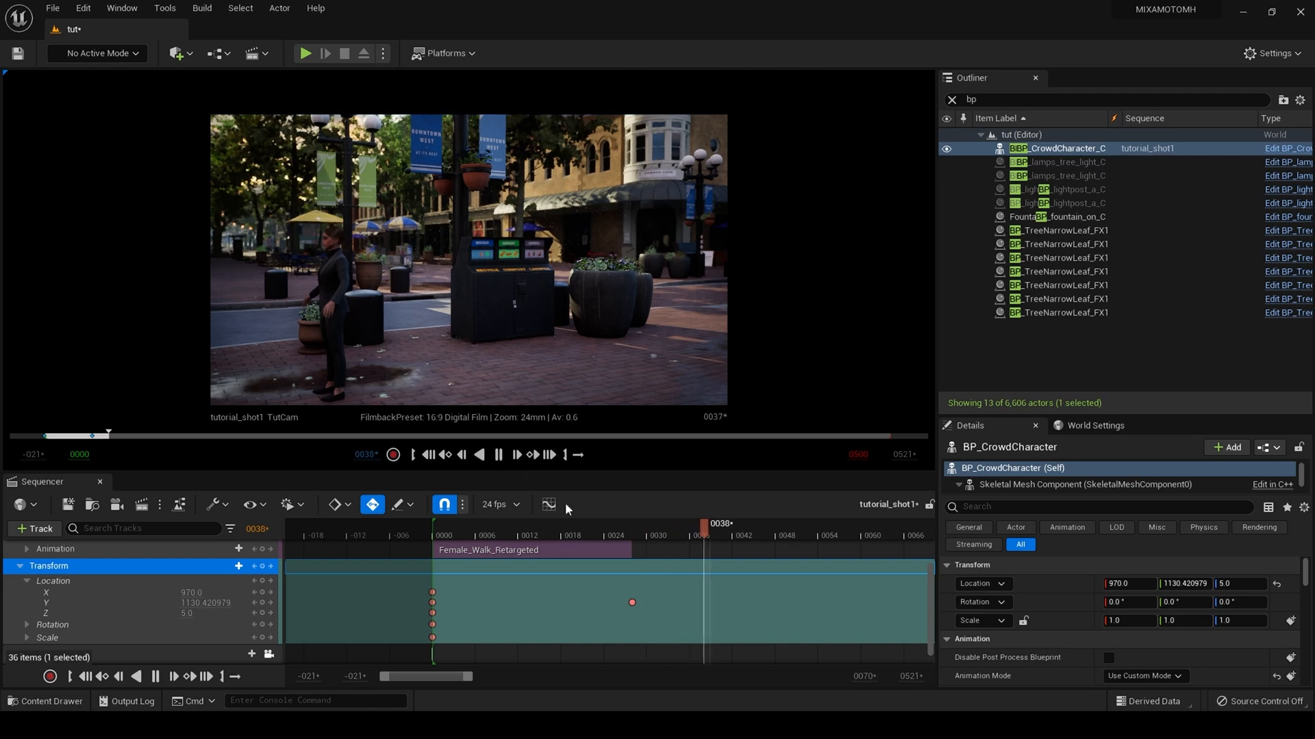
key("space")
left_click_drag(669, 575, 382, 642)
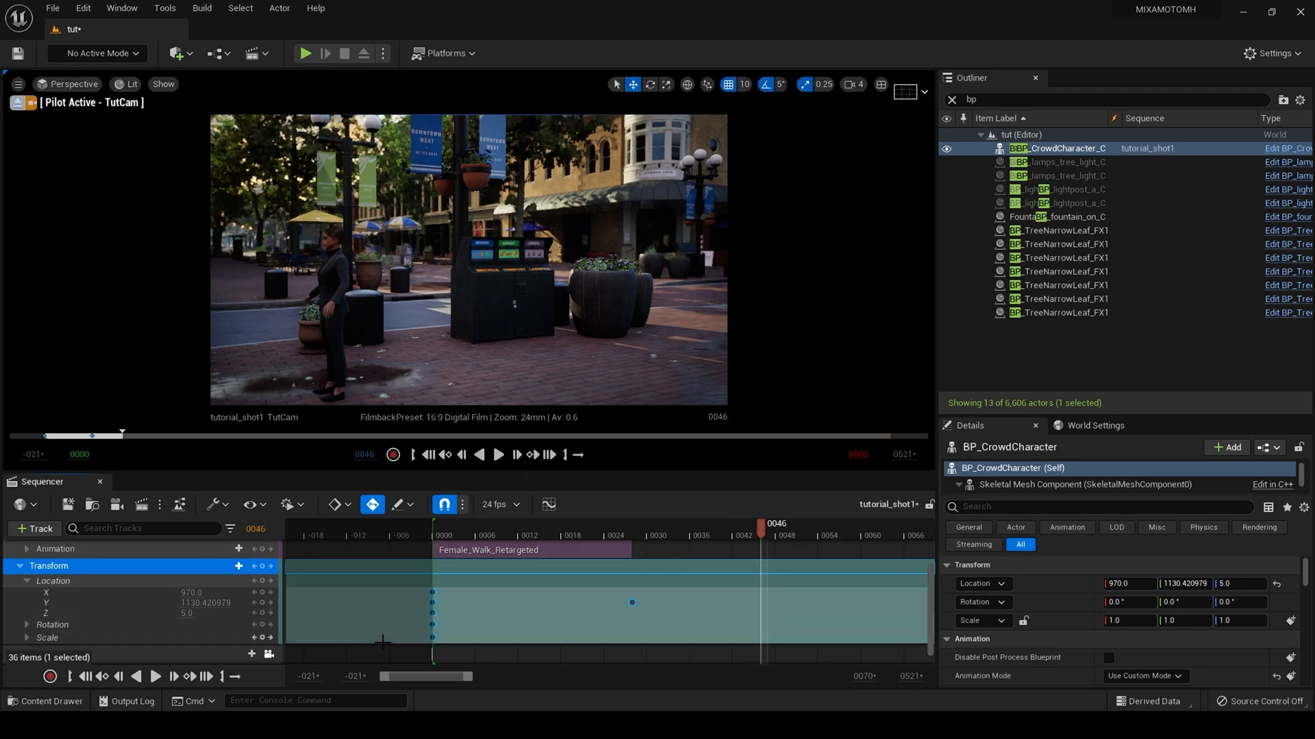
key("Delete")
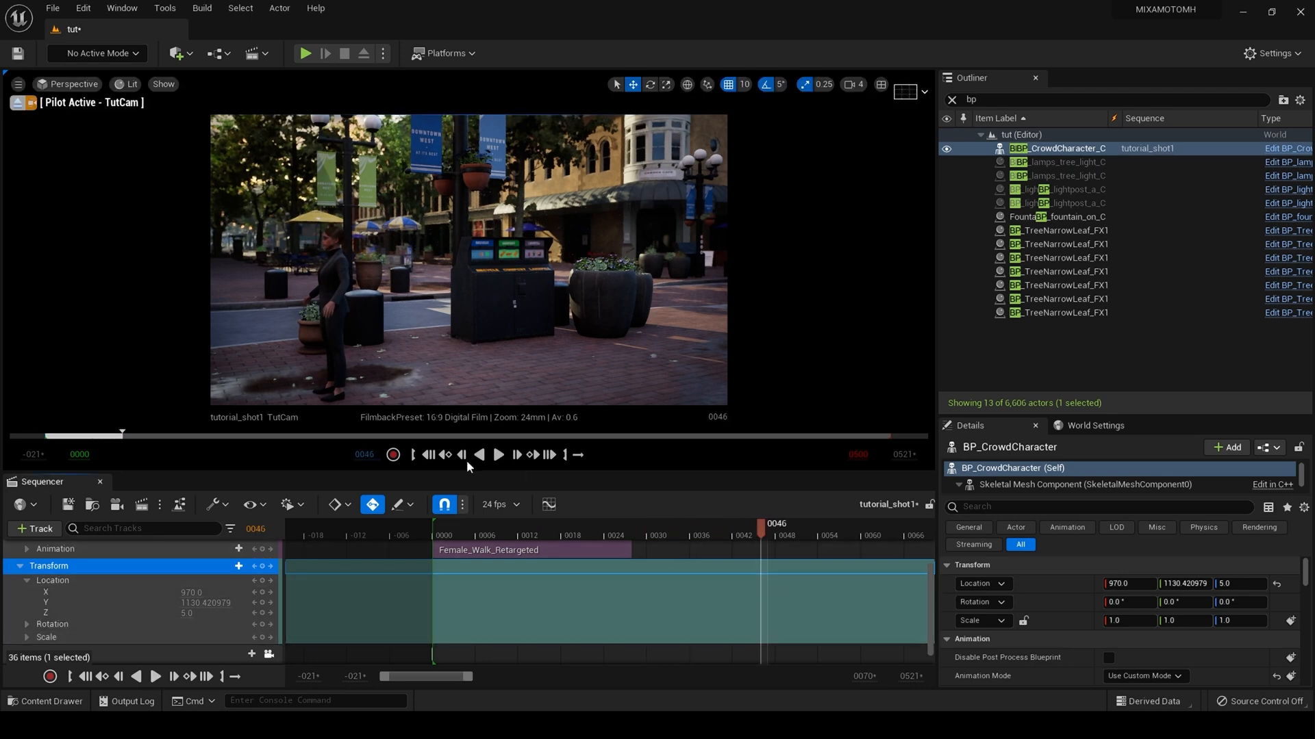
Set BP_CrowdCharacter's Location Y to about 741 at frame 0 and key its Transform there.
left_click(429, 455)
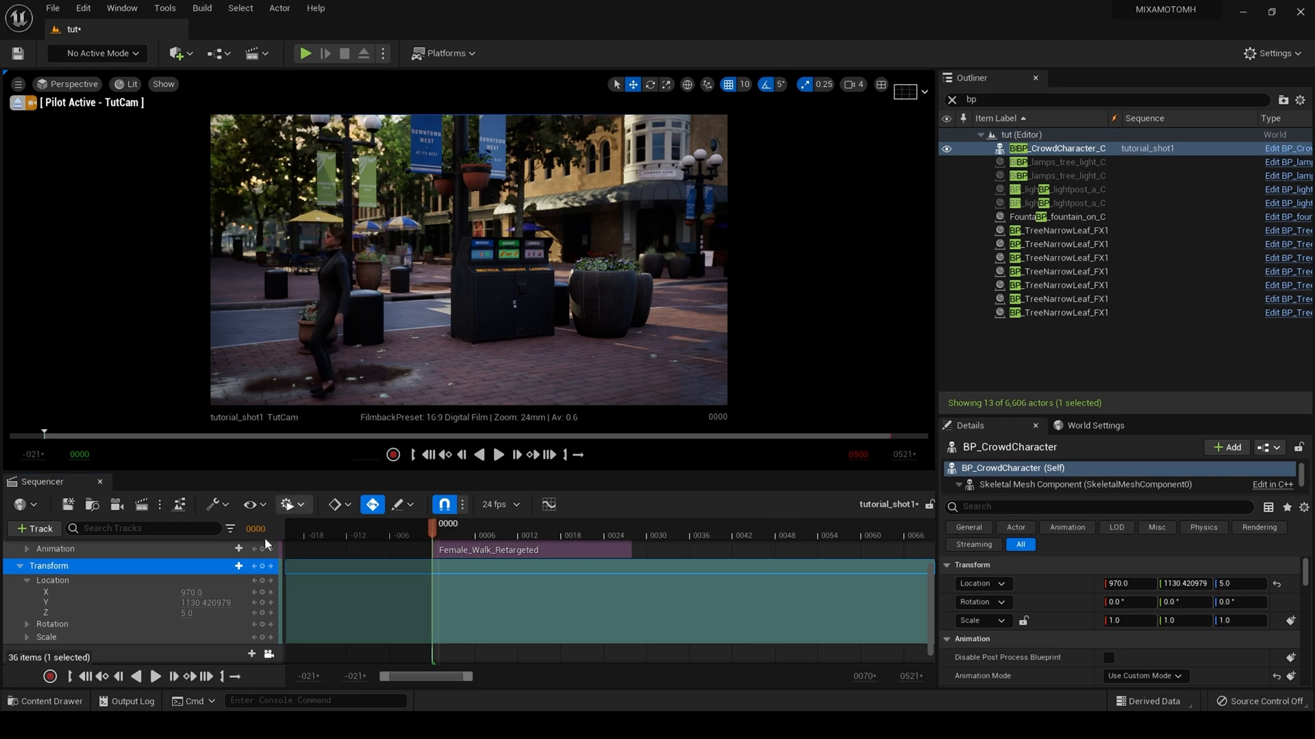
left_click_drag(206, 603, 113, 602)
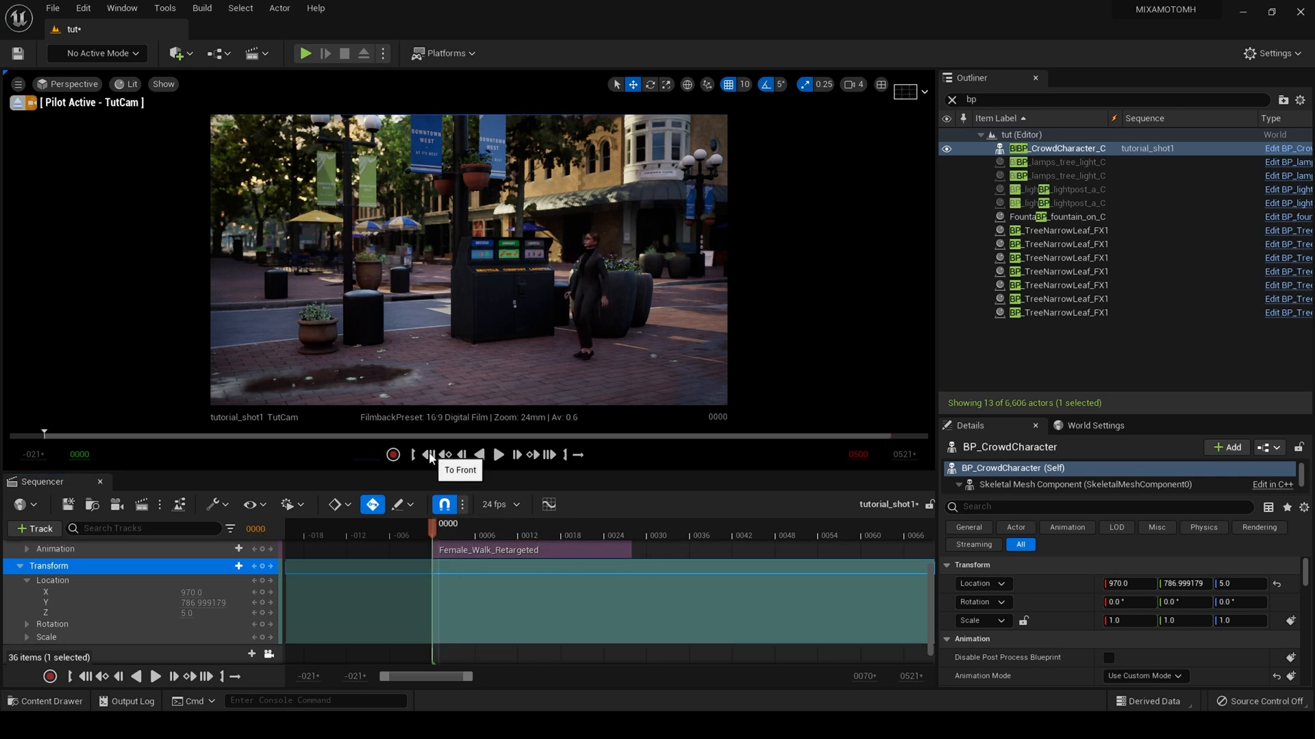
left_click_drag(193, 605, 171, 605)
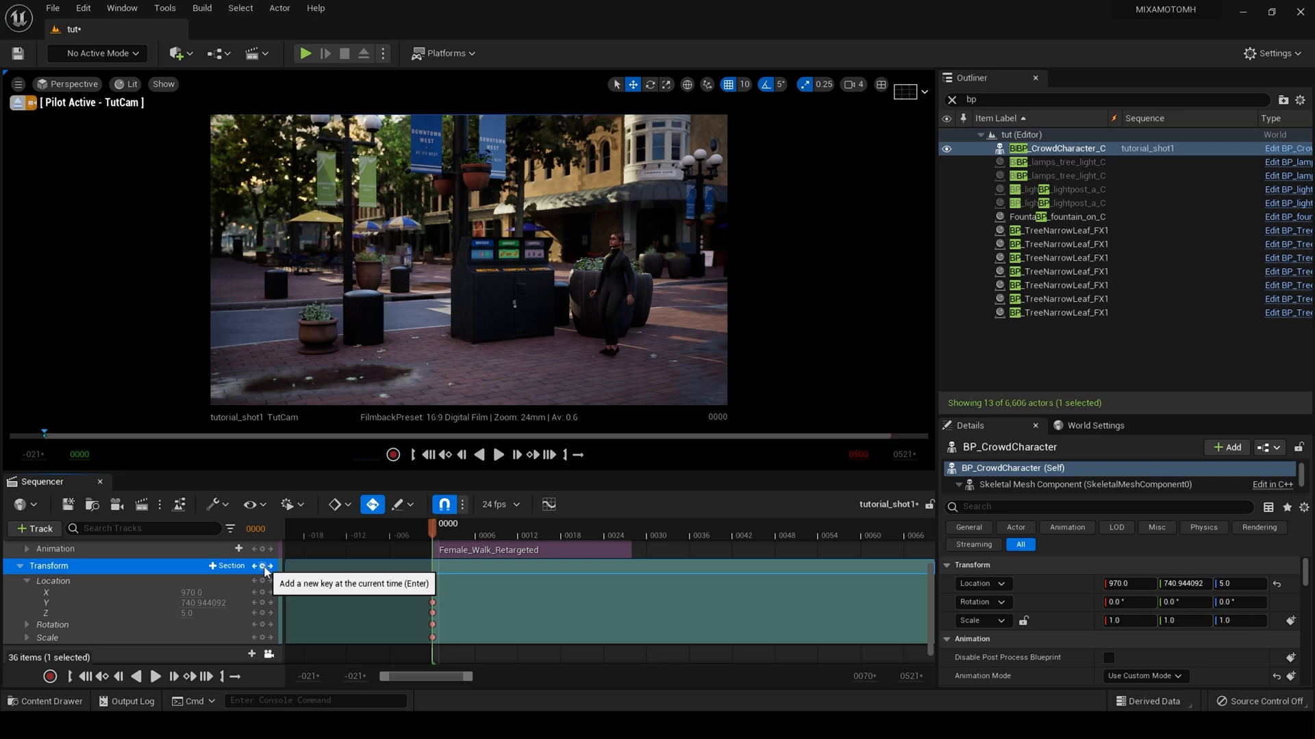
Set BP_CrowdCharacter's Location Y to about 988 at frame 28 and play the movement from frame 0.
left_click_drag(441, 528, 634, 536)
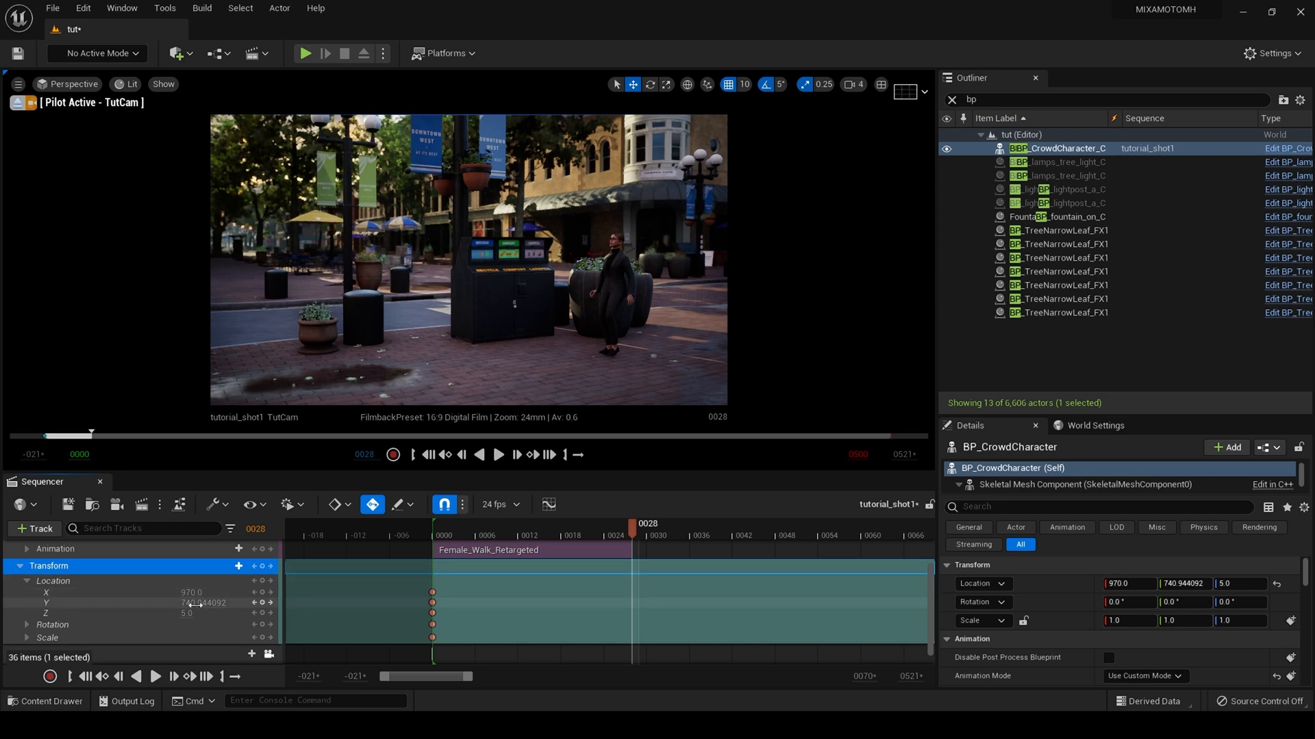
left_click_drag(196, 604, 301, 604)
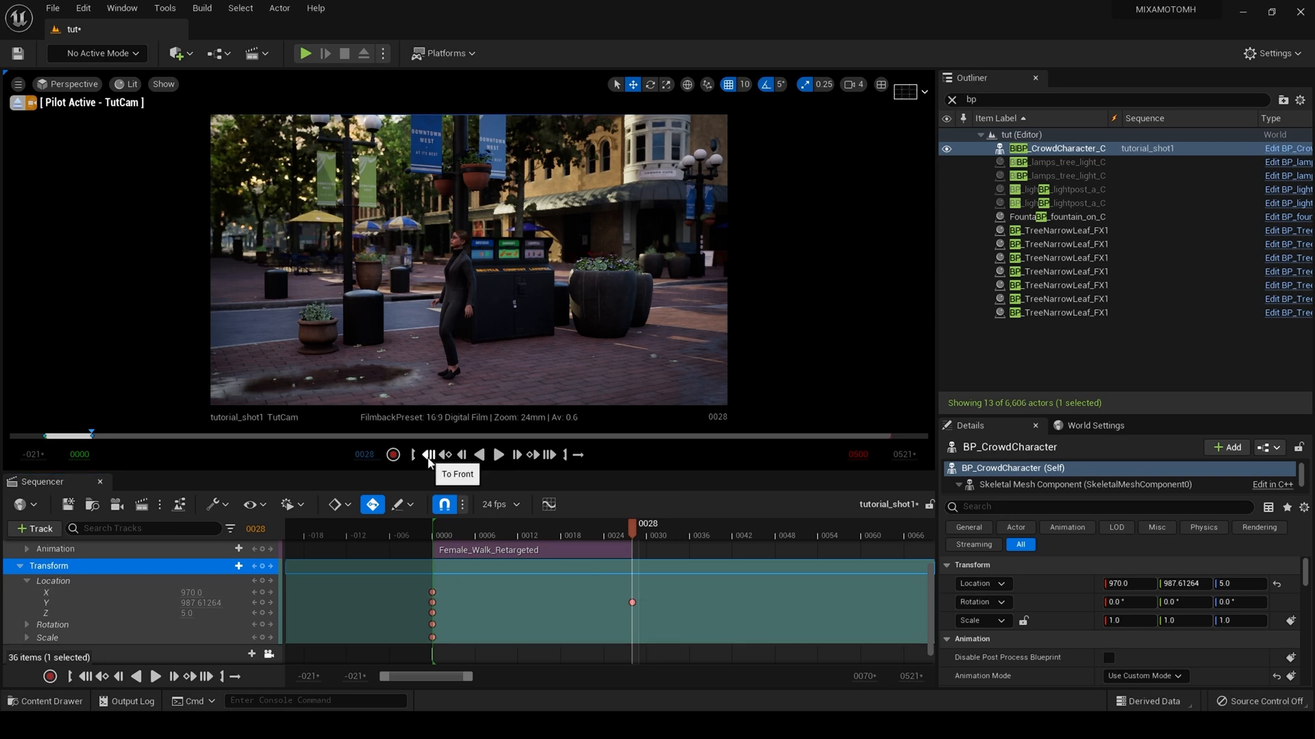
left_click(428, 456)
left_click(497, 455)
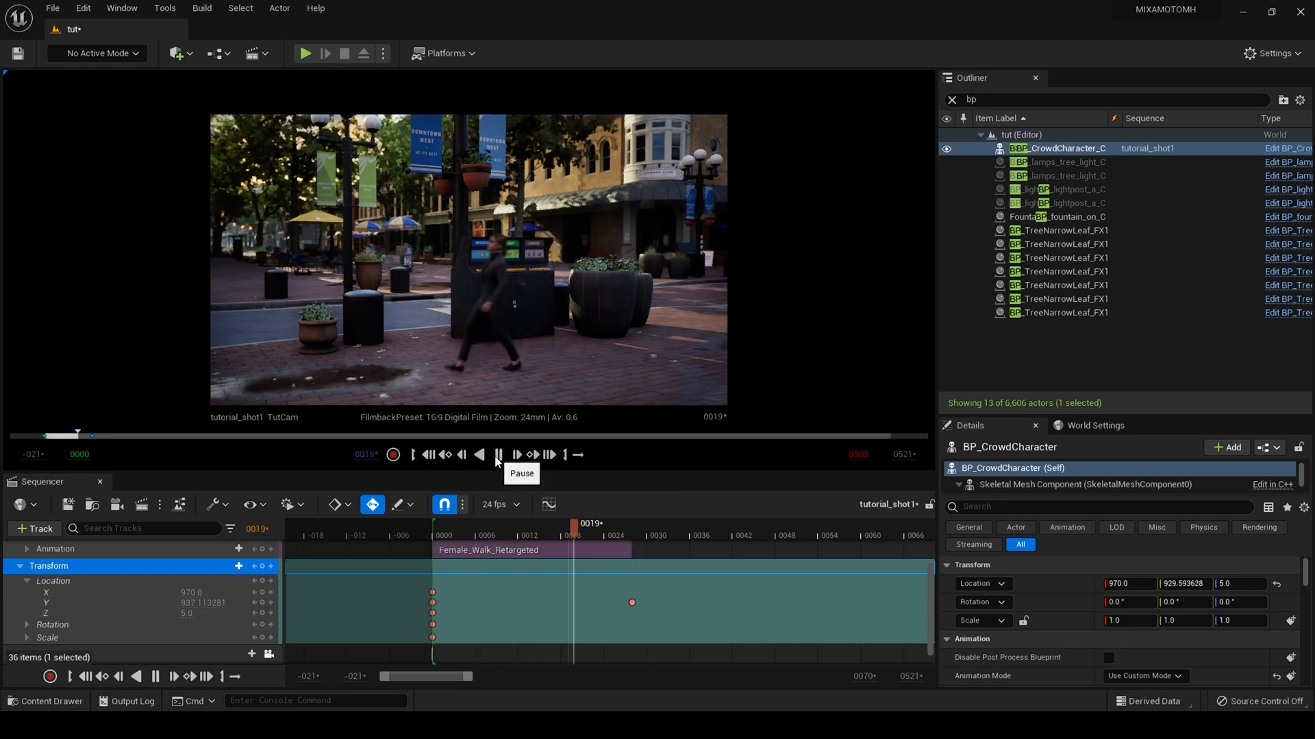
left_click(497, 455)
left_click(445, 455)
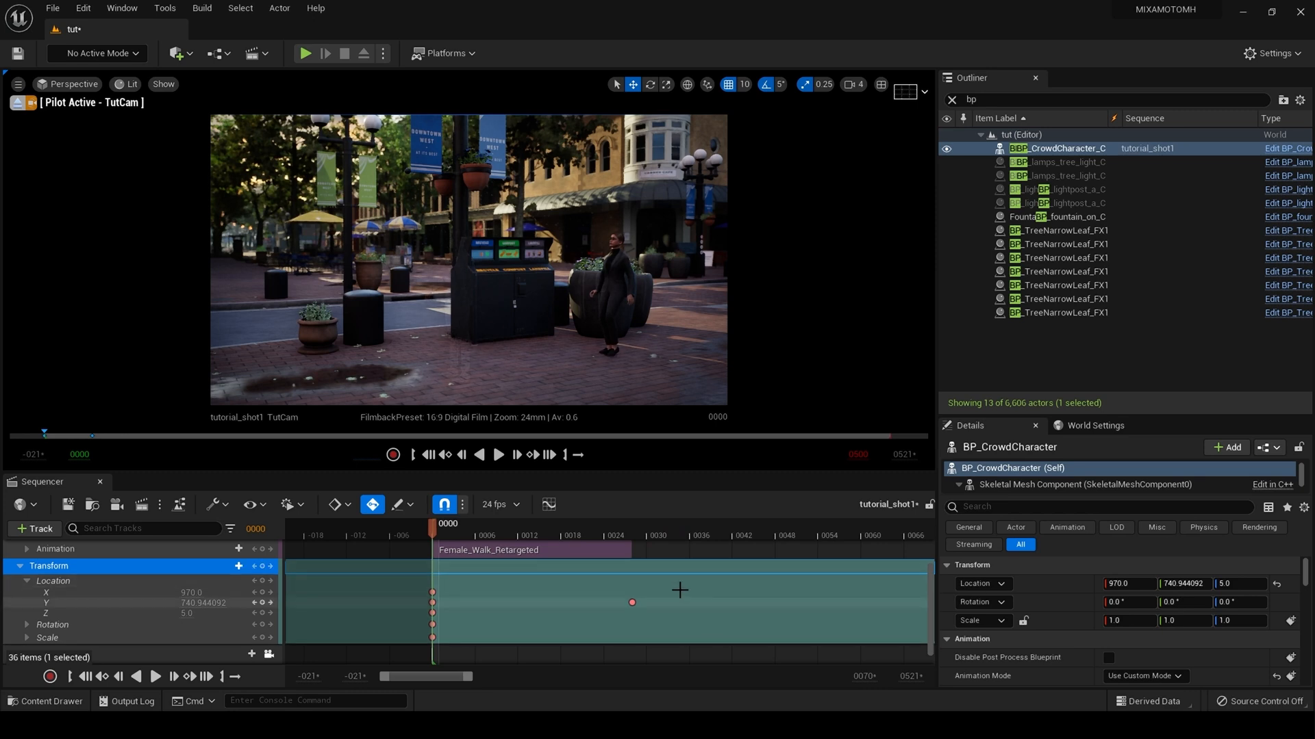
Change the interpolation of all BP_CrowdCharacter Transform keys to Linear and play the movement.
left_click_drag(658, 578, 406, 642)
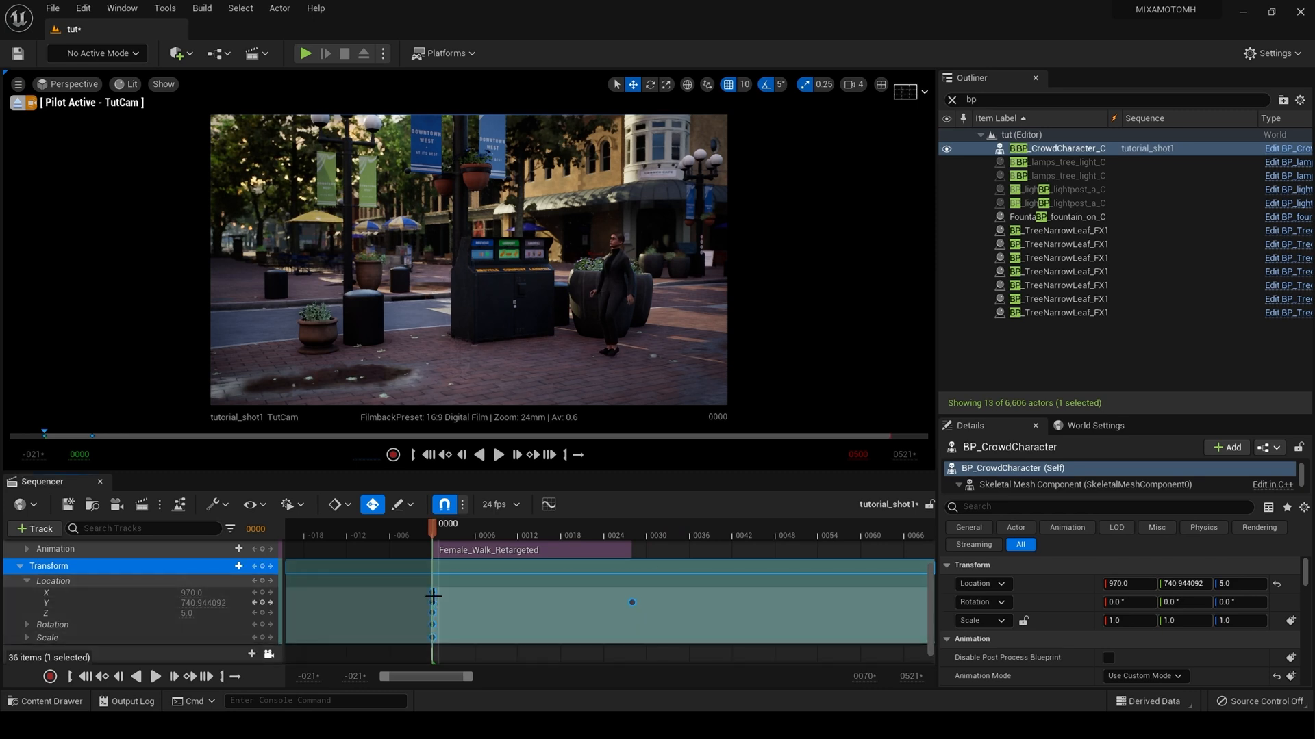
right_click(433, 594)
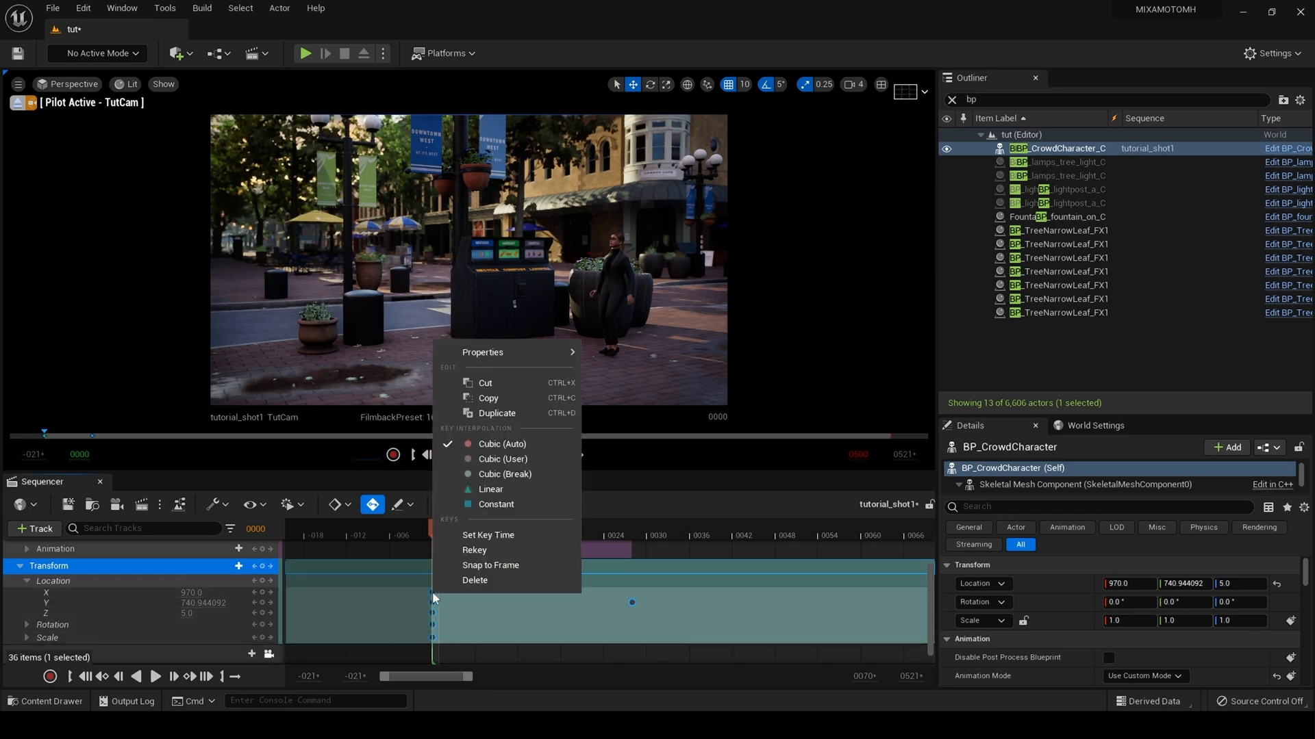
left_click(484, 488)
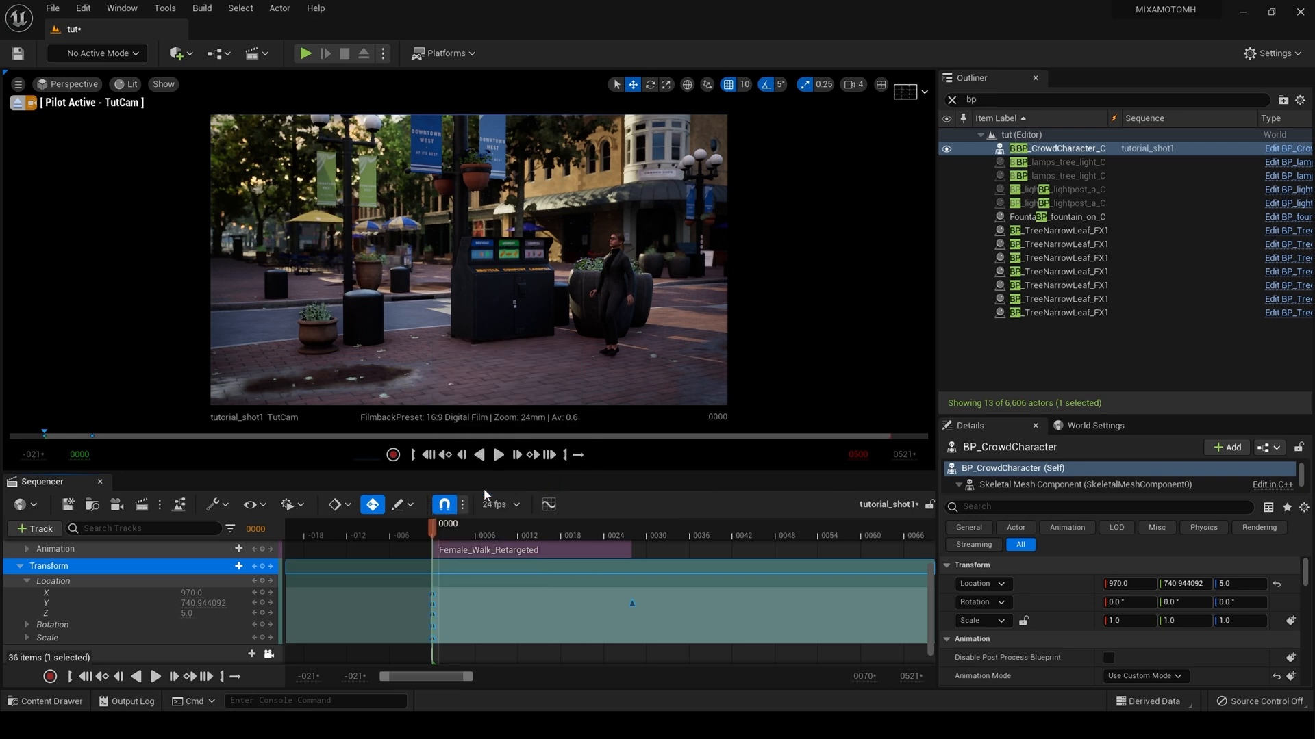
left_click(500, 456)
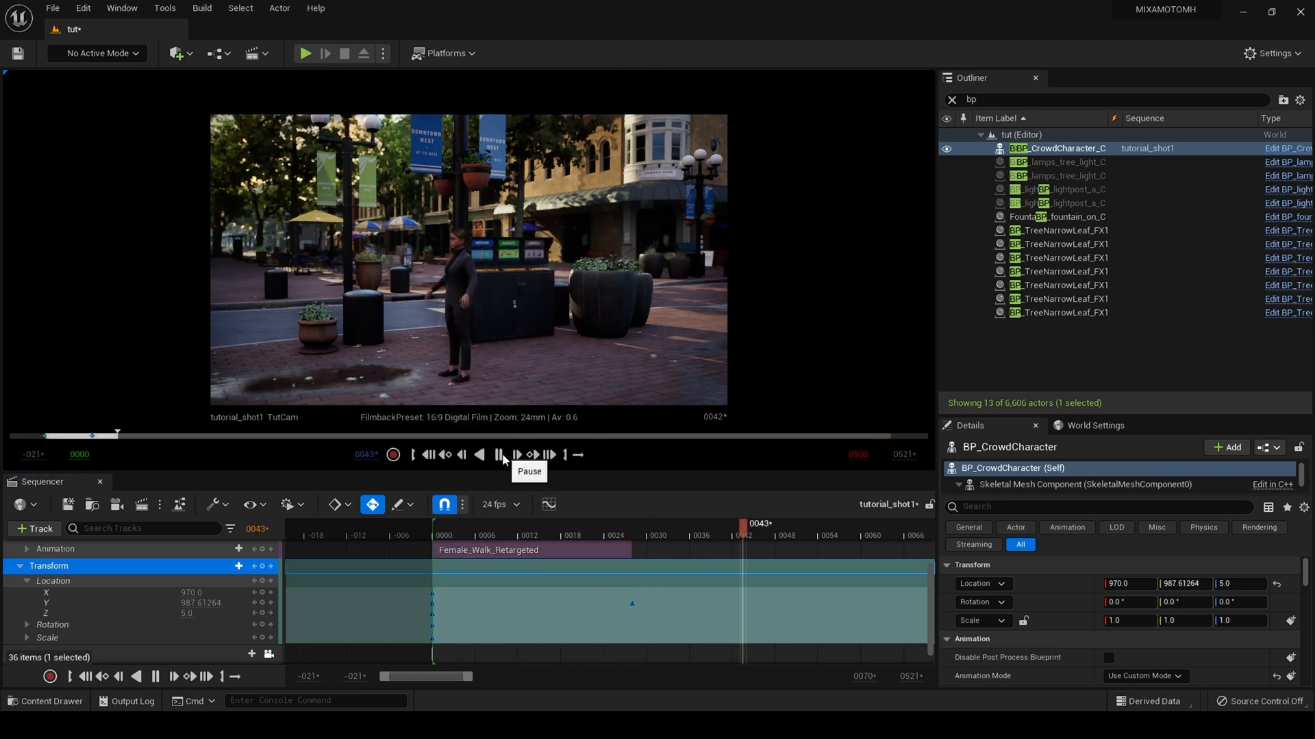
left_click(428, 456)
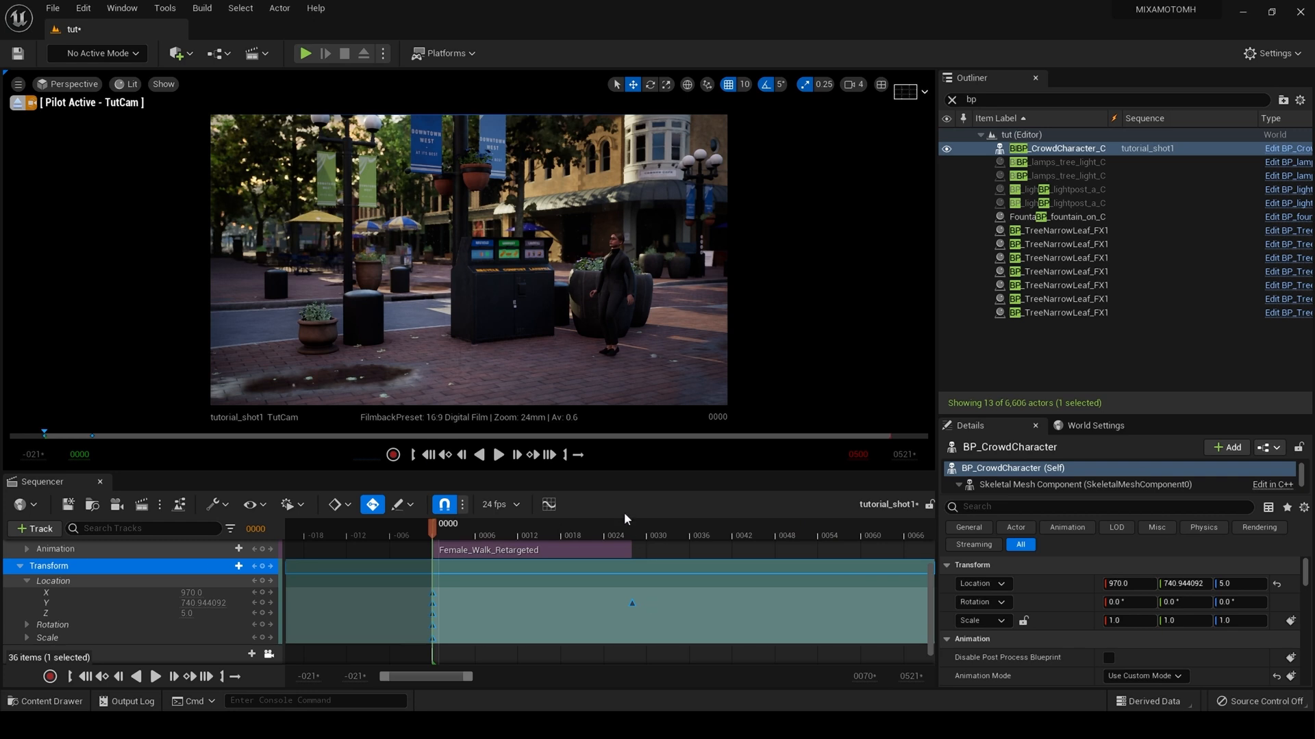
Set the Location Y key at frame 28 to about 948 and replay the walk from frame 0 to check it.
left_click(533, 457)
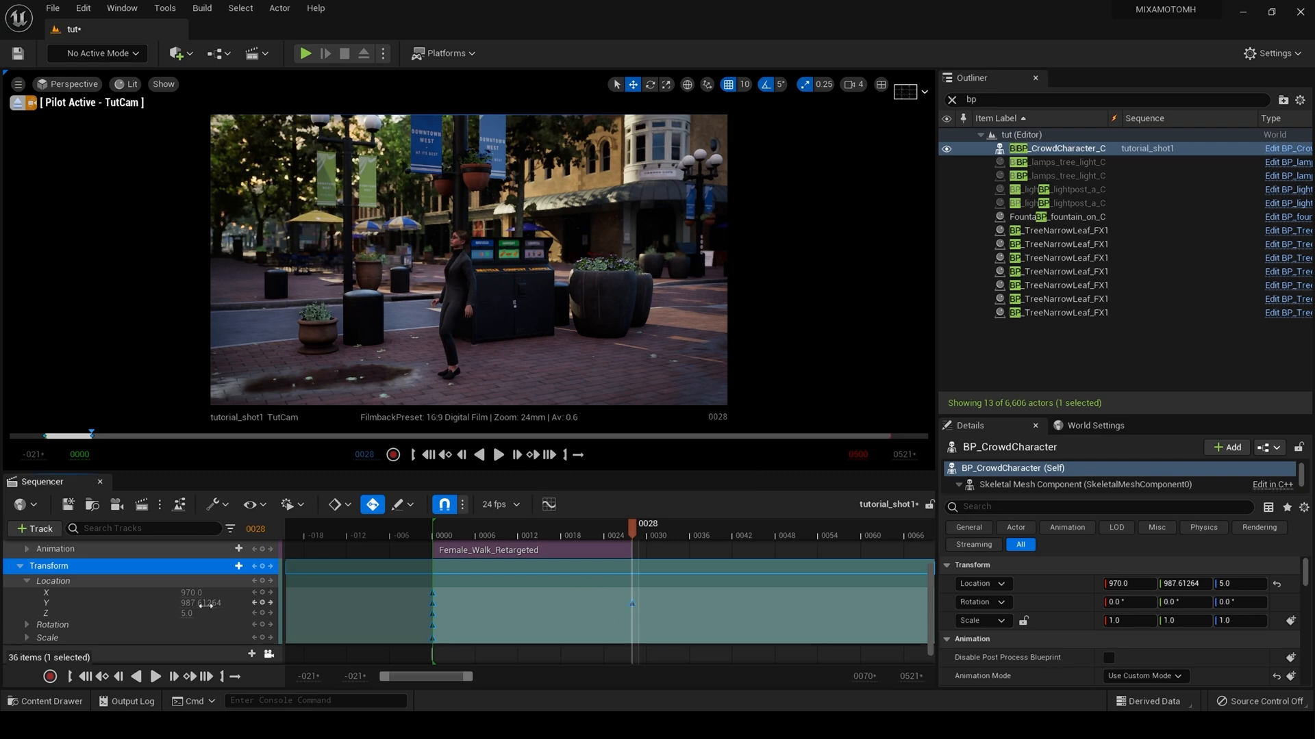
left_click_drag(207, 605, 176, 606)
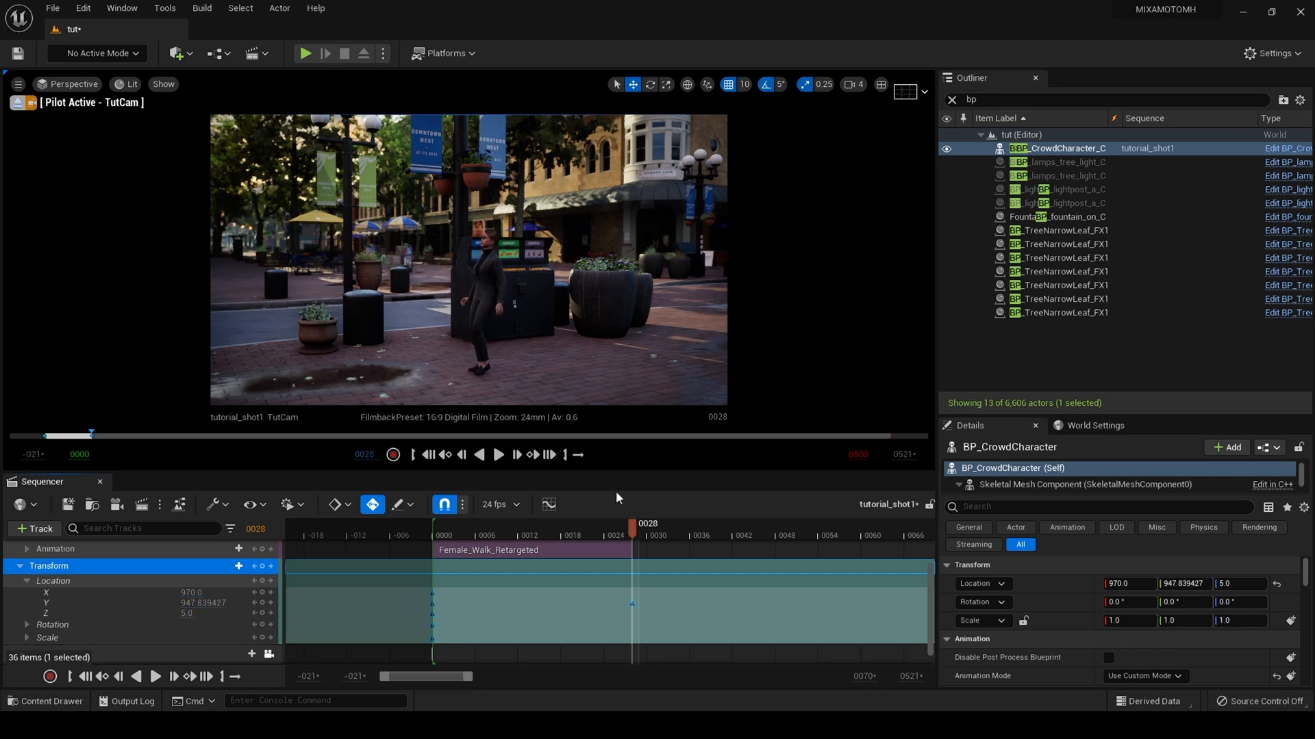
left_click(428, 455)
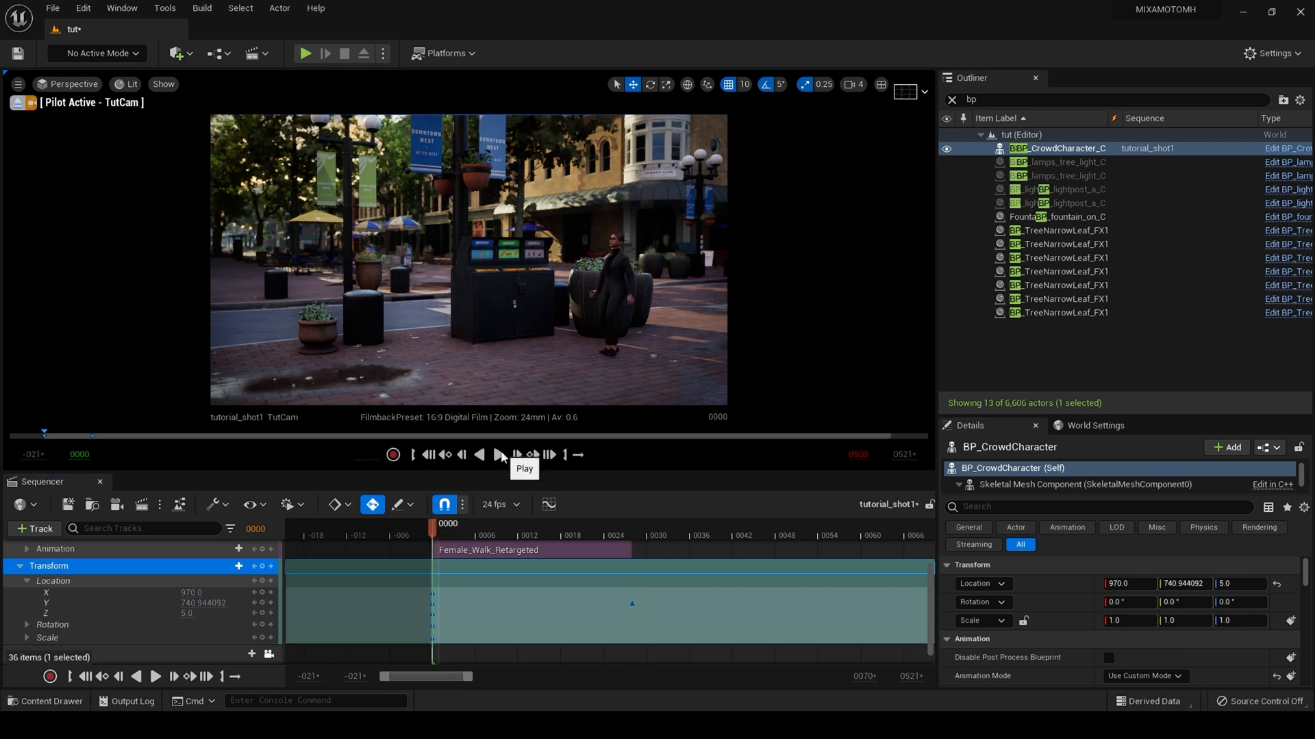
left_click(498, 456)
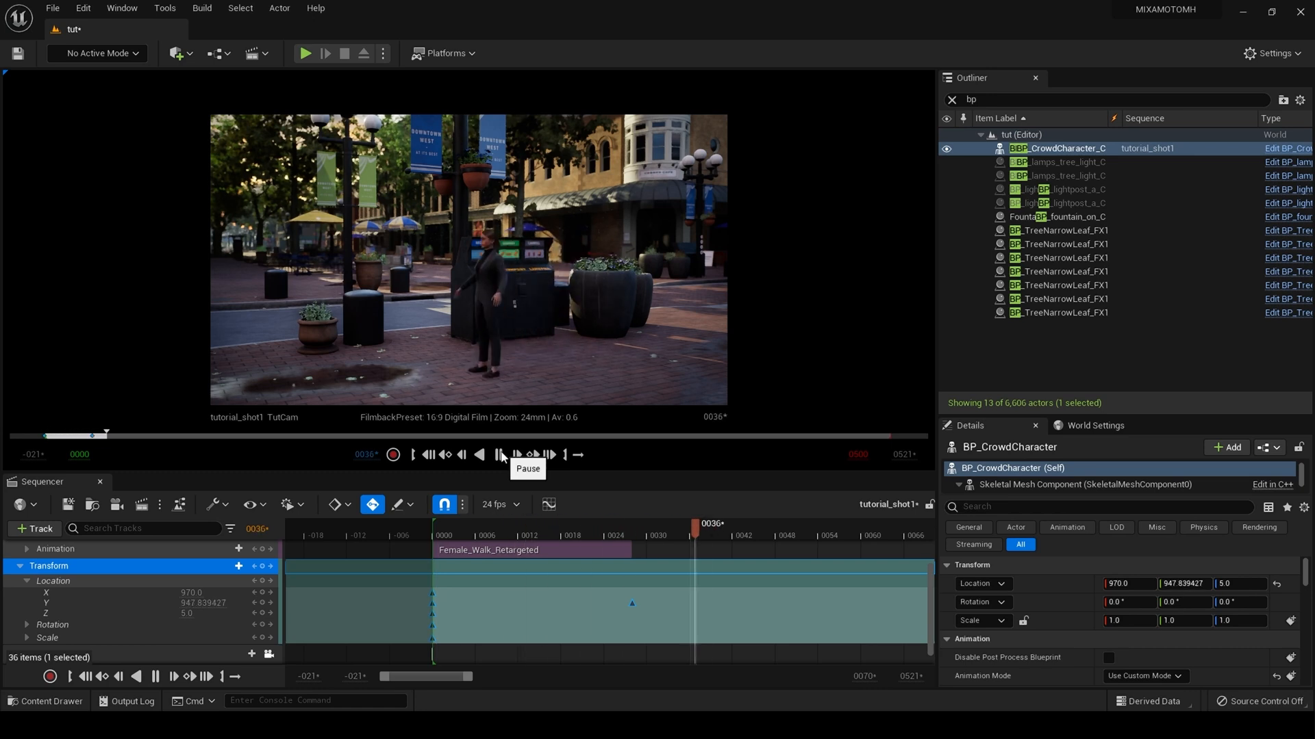
left_click(499, 456)
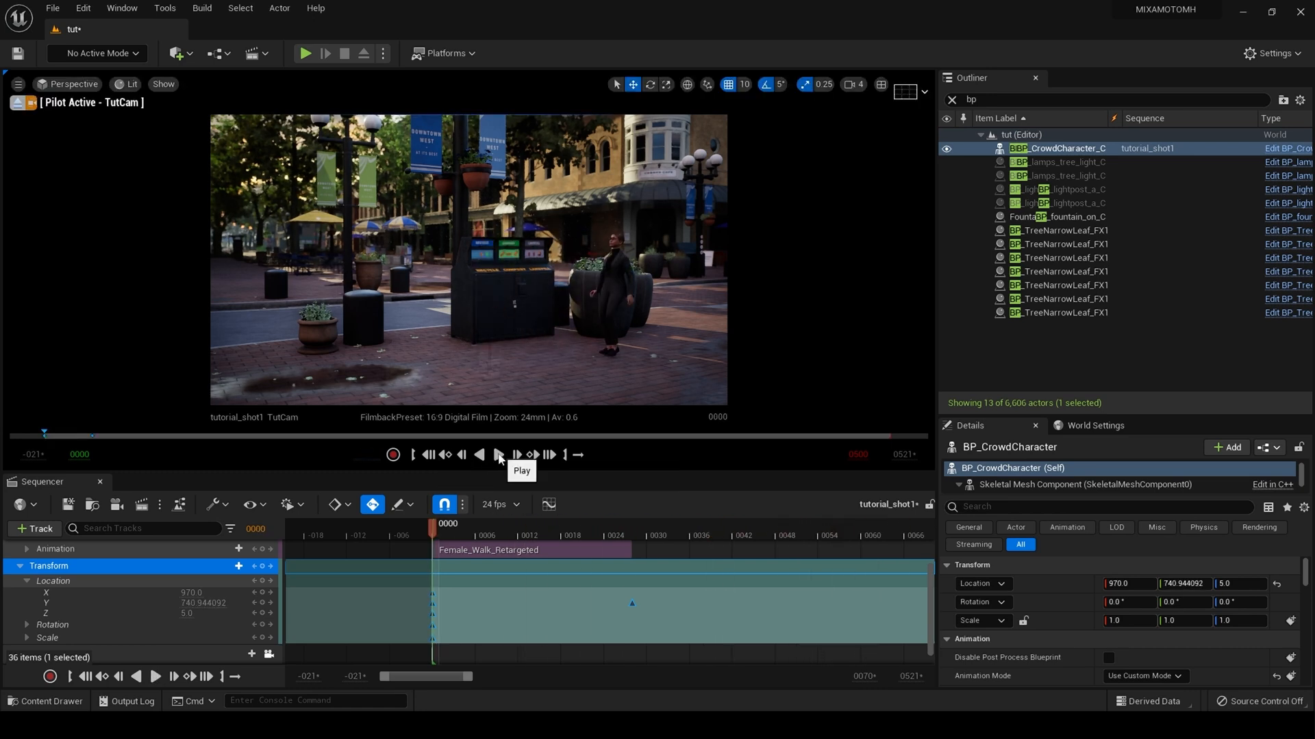
left_click(498, 456)
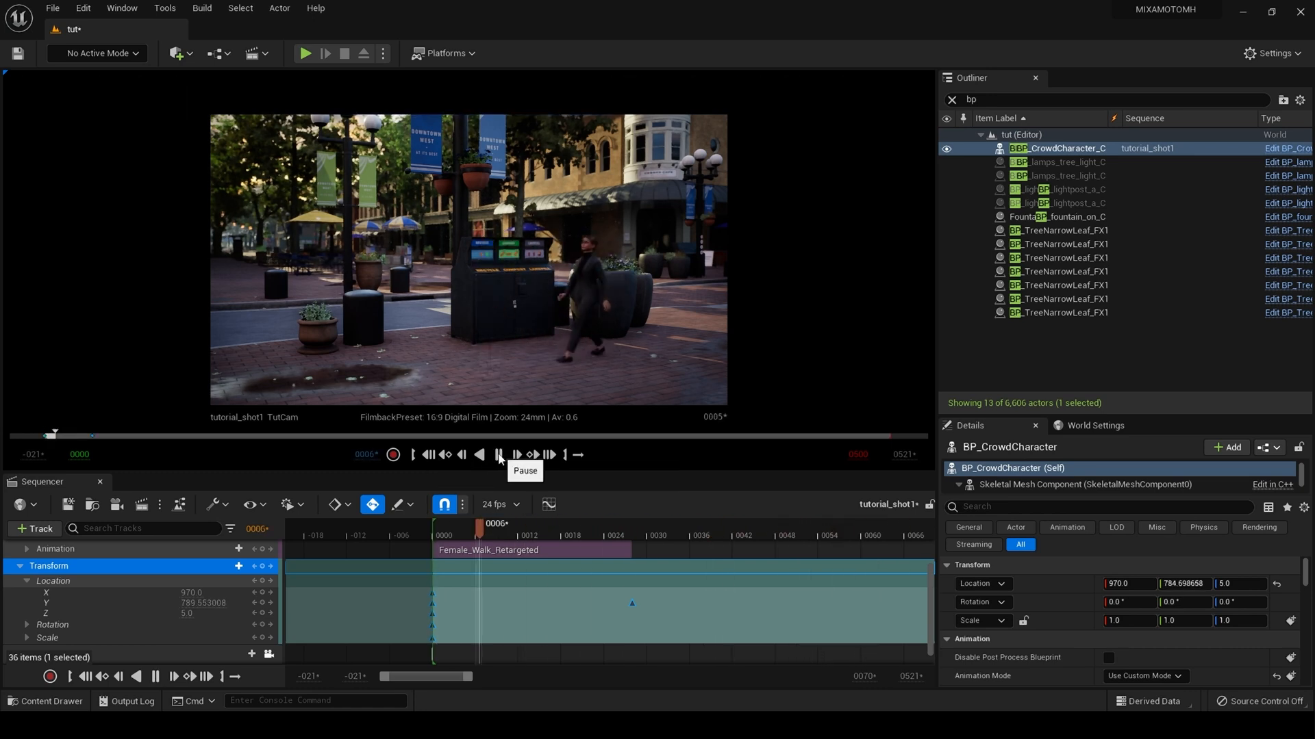
left_click(441, 455)
left_click(498, 455)
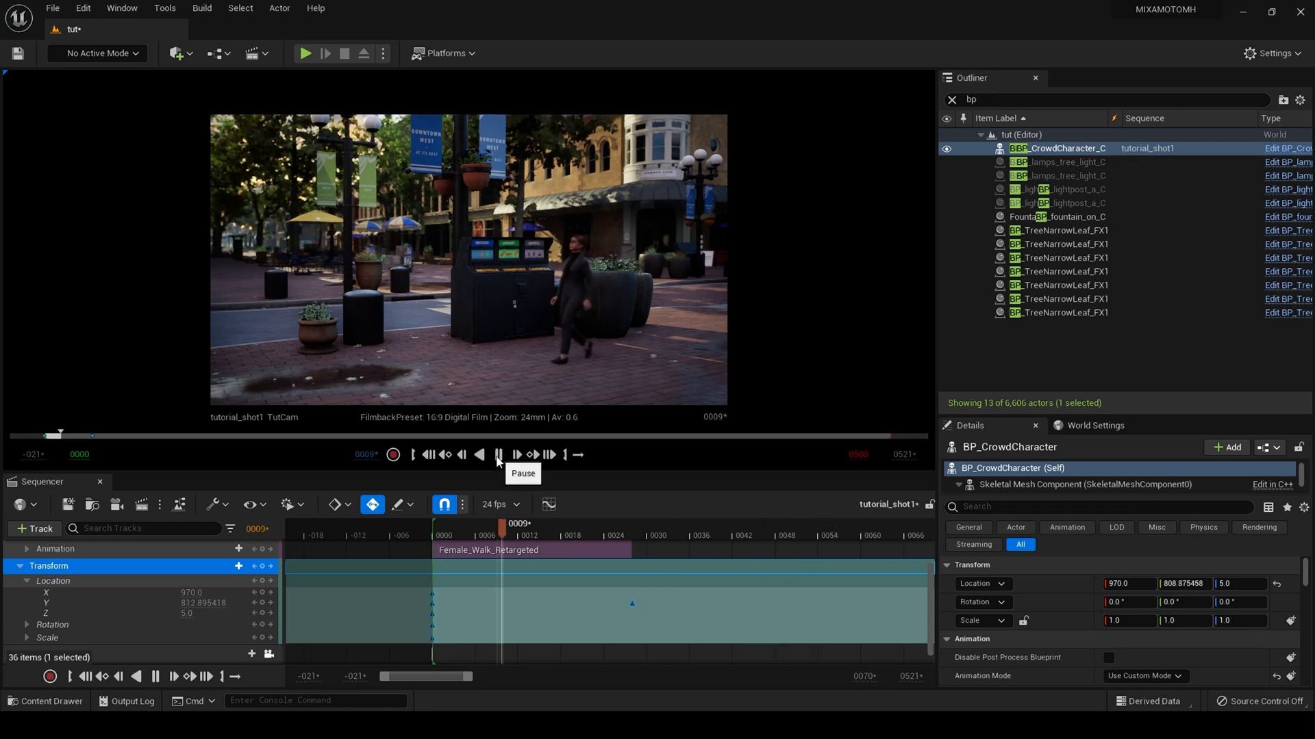
left_click(499, 456)
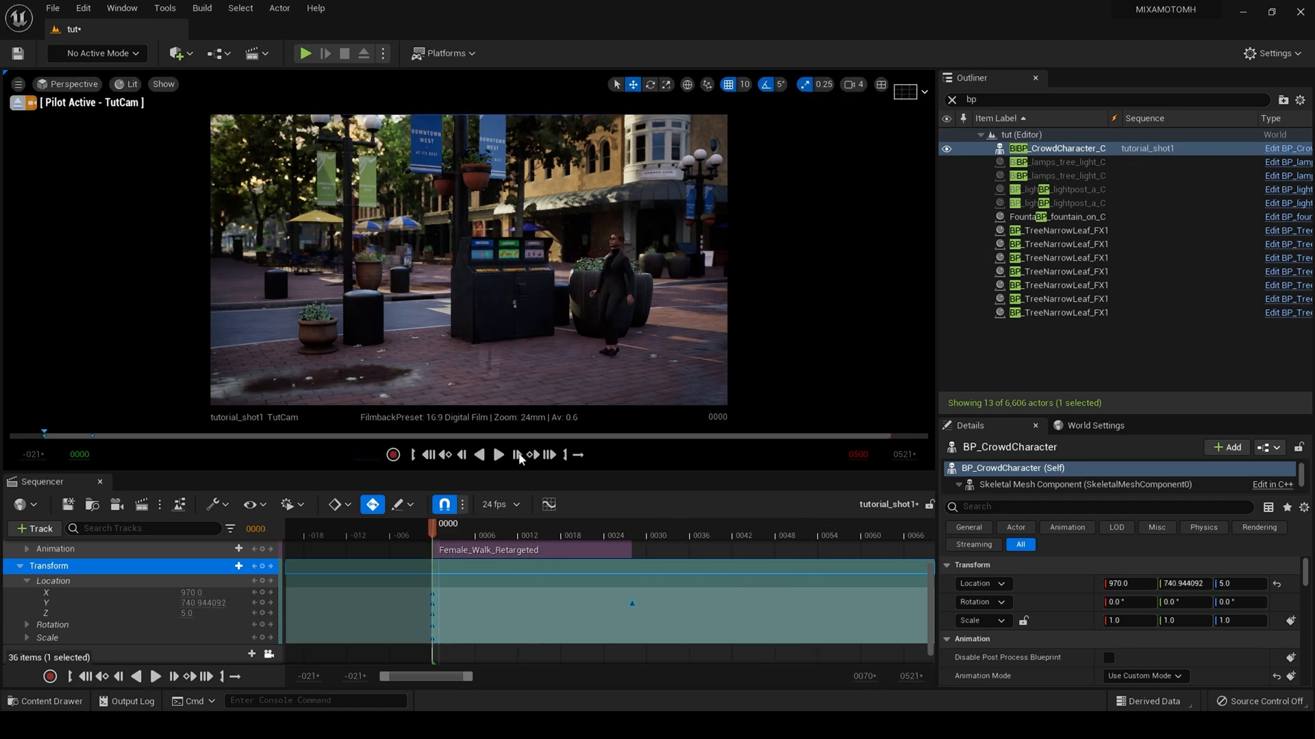
Replay the walk, and add the Hit_To_Side_Of_Body_Retargeted animation to the crowd character's Animation track at frame 29.
left_click(499, 456)
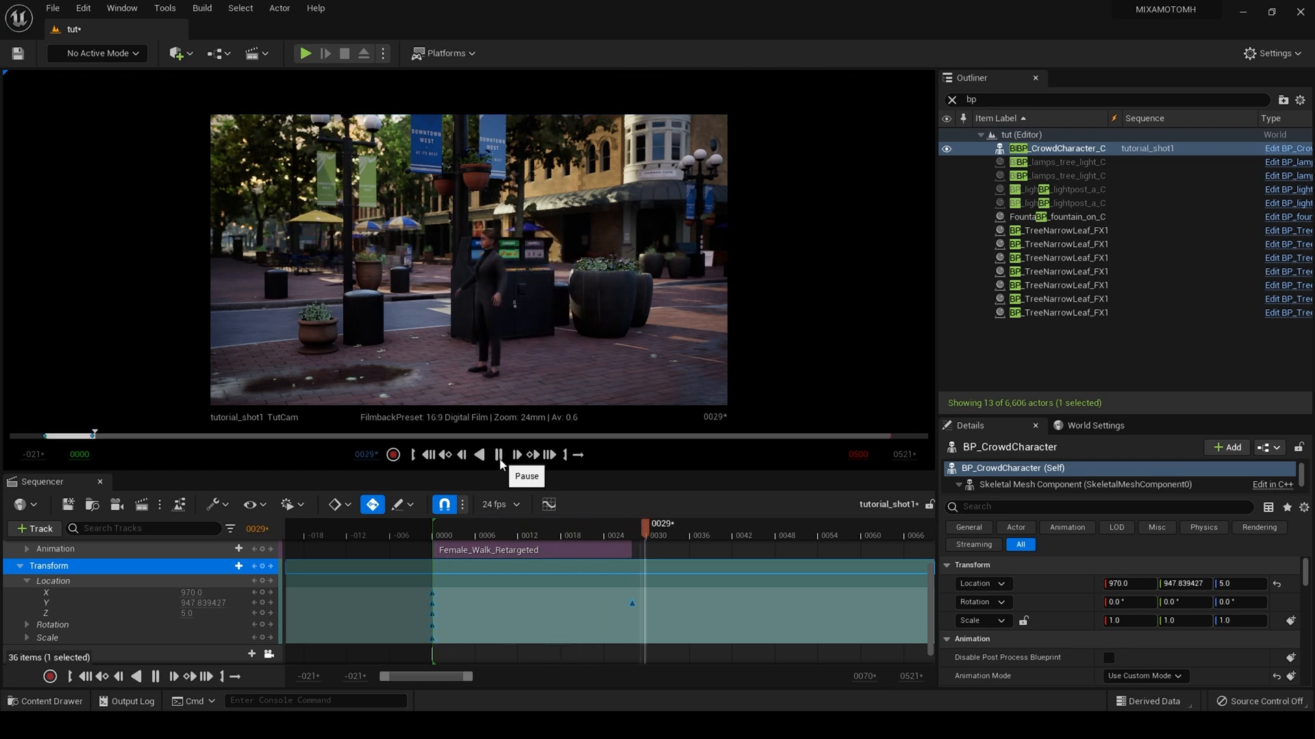
left_click(445, 456)
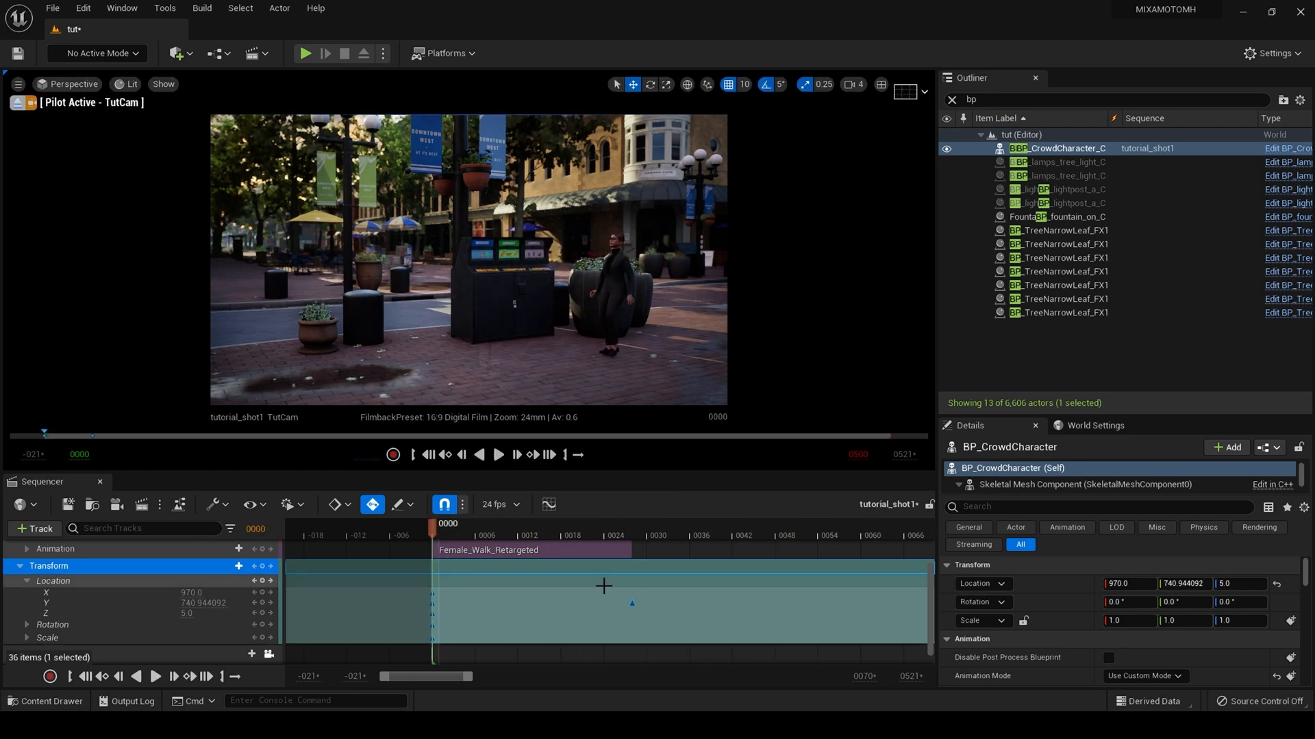
scroll(602, 587, "up", 2)
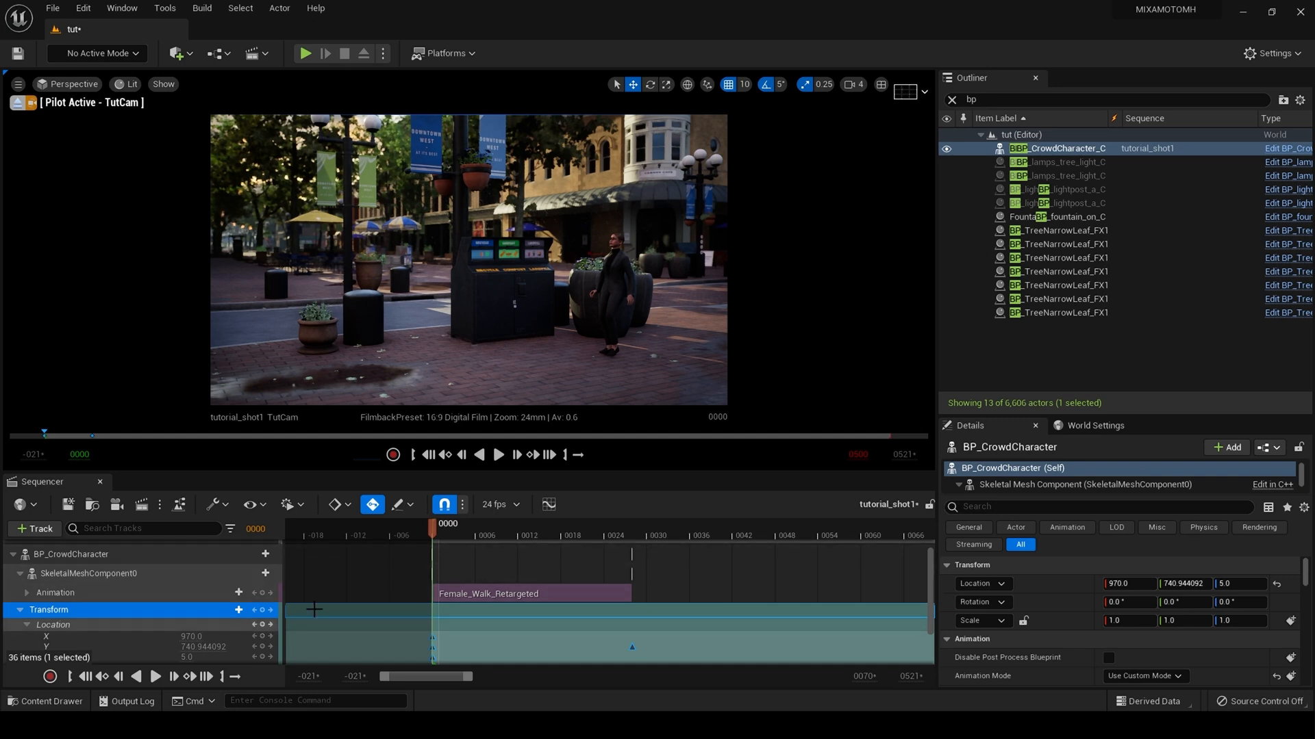
left_click(106, 594)
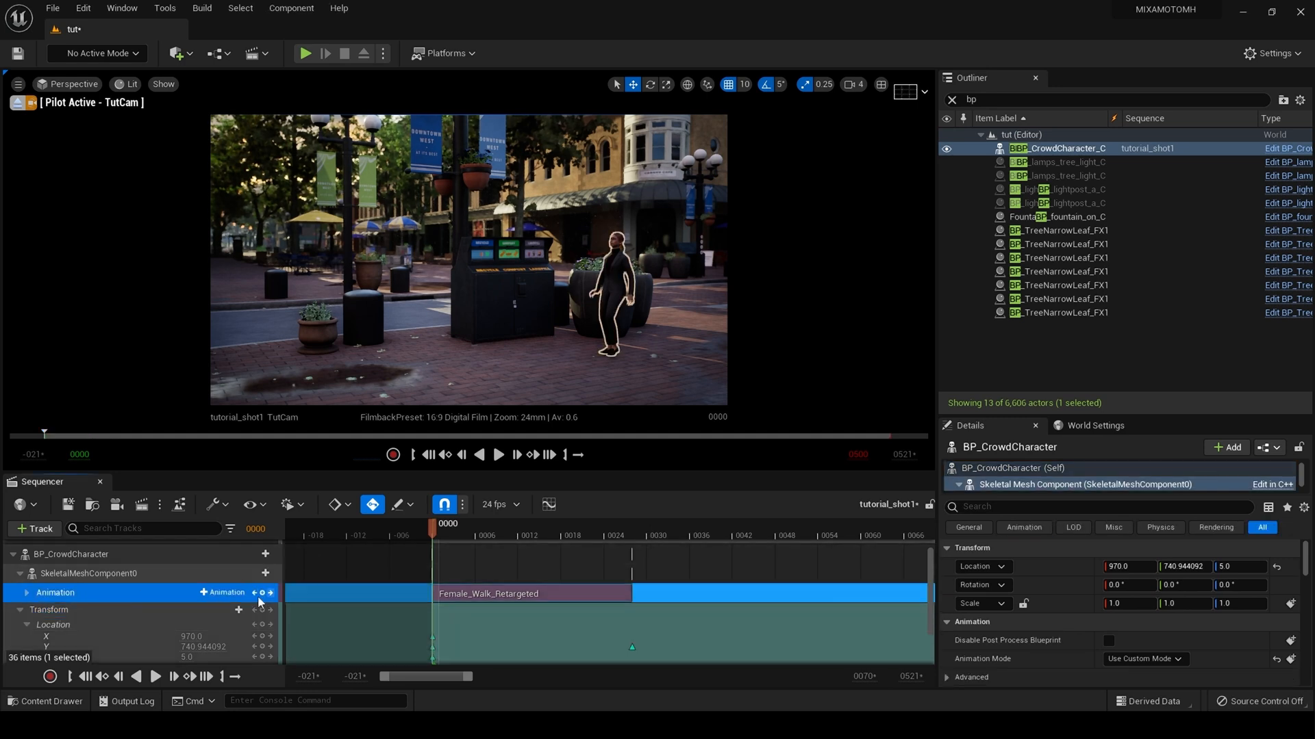
left_click(648, 535)
left_click_drag(648, 535, 643, 535)
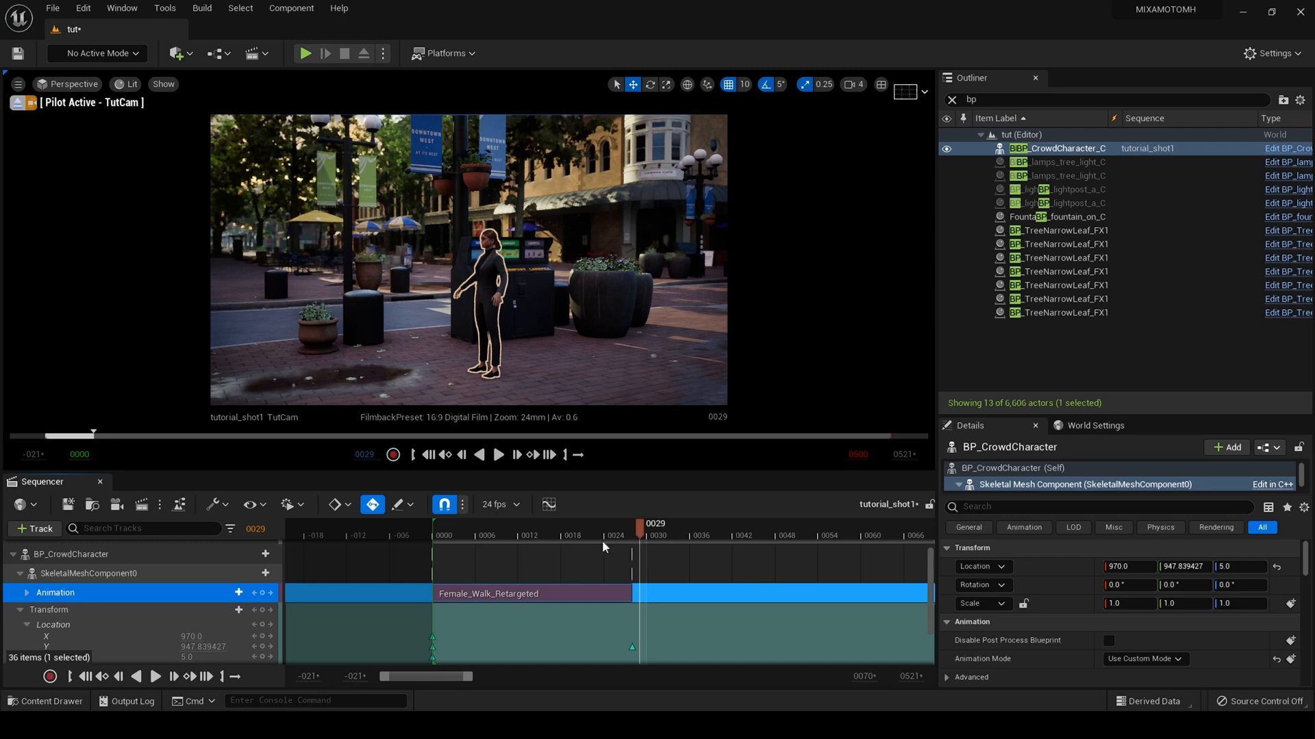
left_click(237, 594)
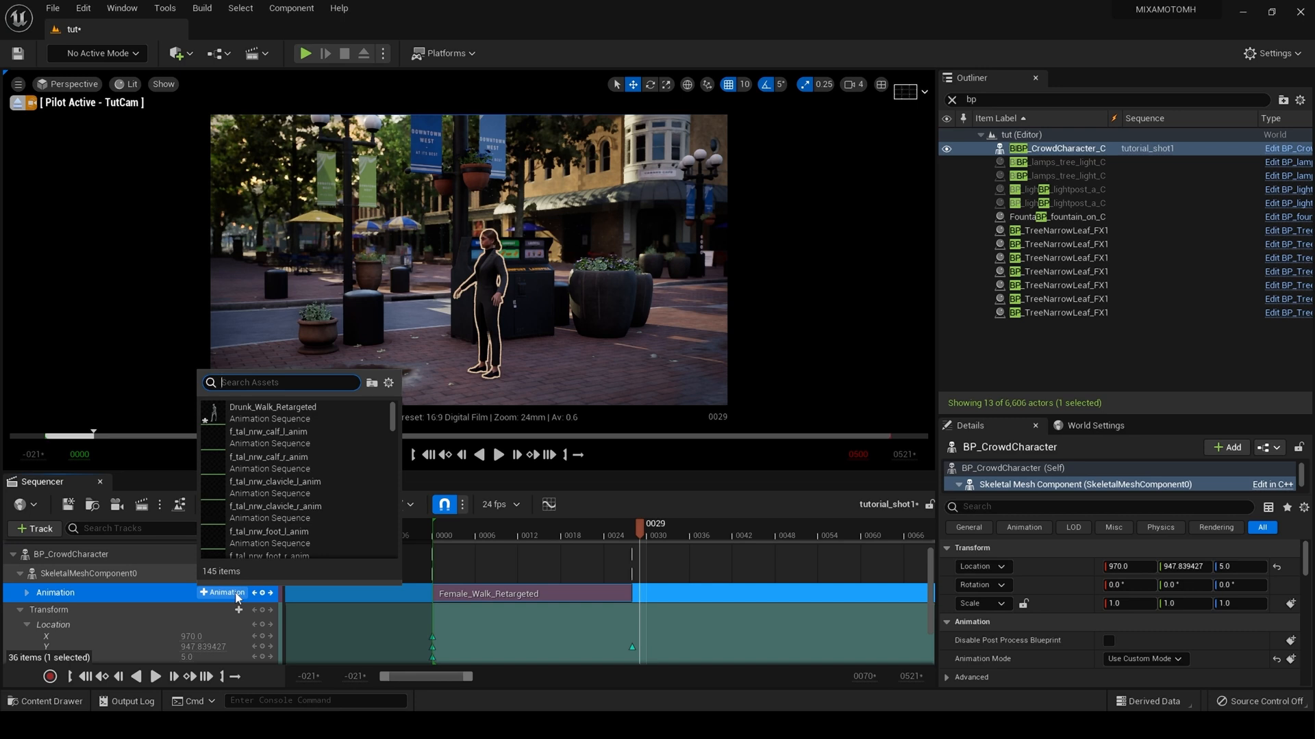
type("it")
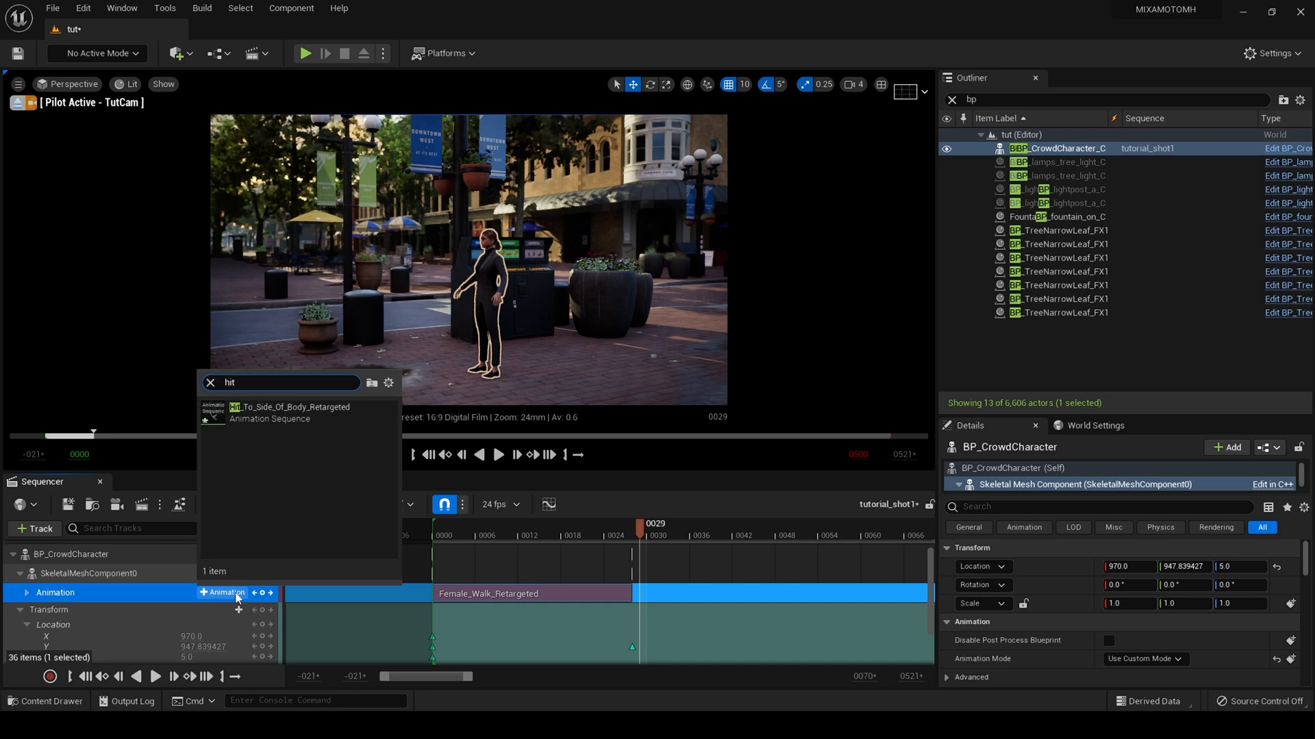
left_click(272, 411)
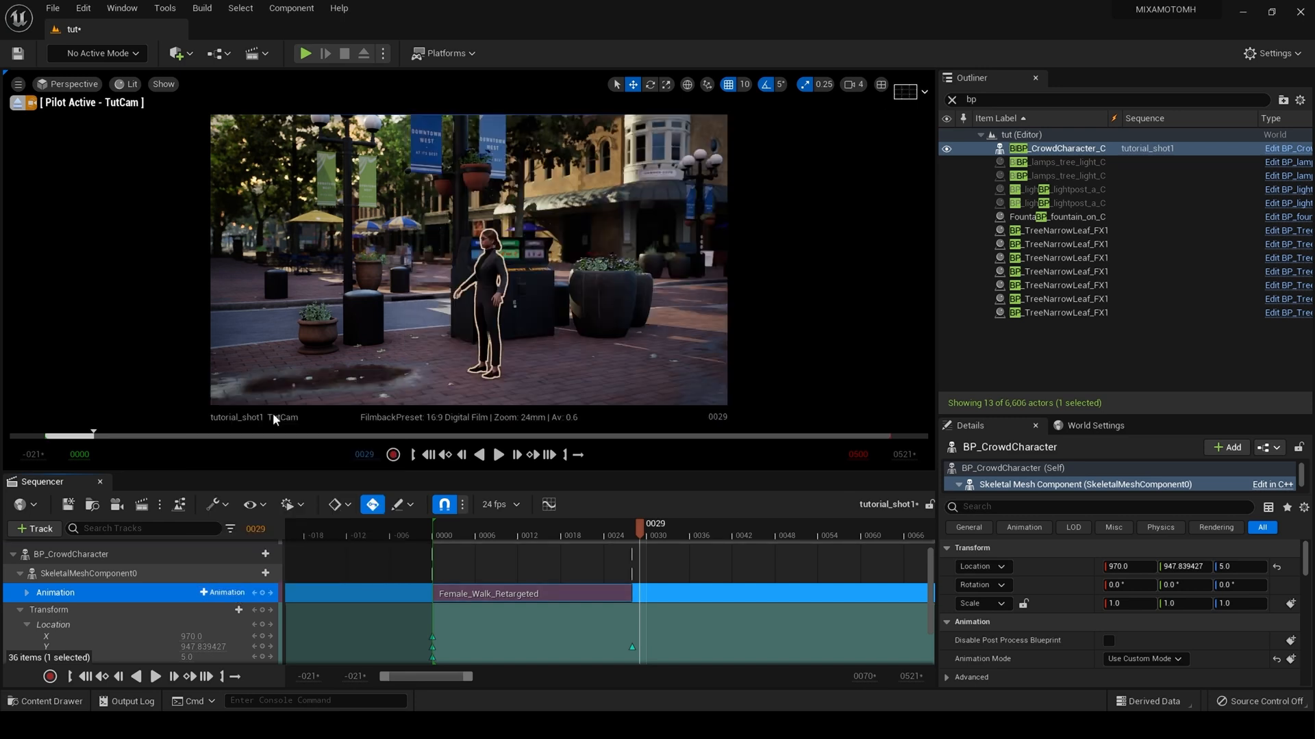
Play the hit animation, then replay it from its start at frame 29.
key("space")
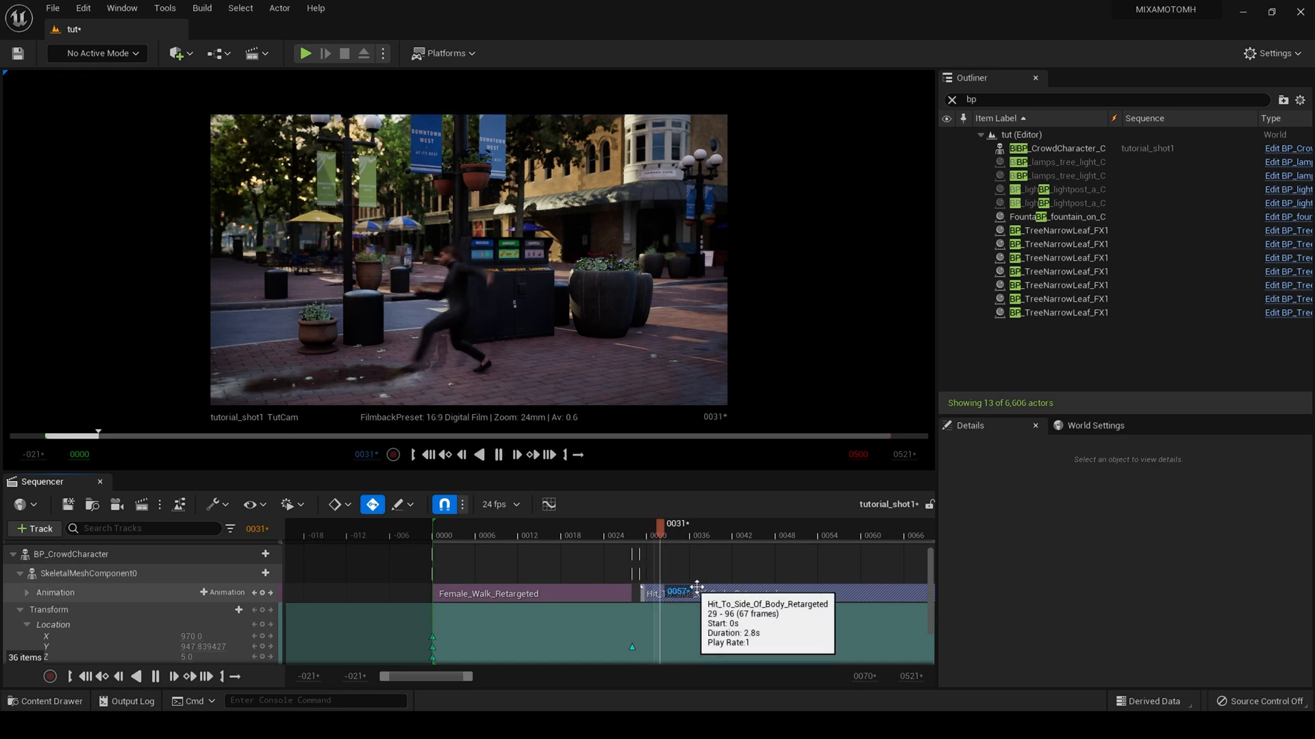
key("space")
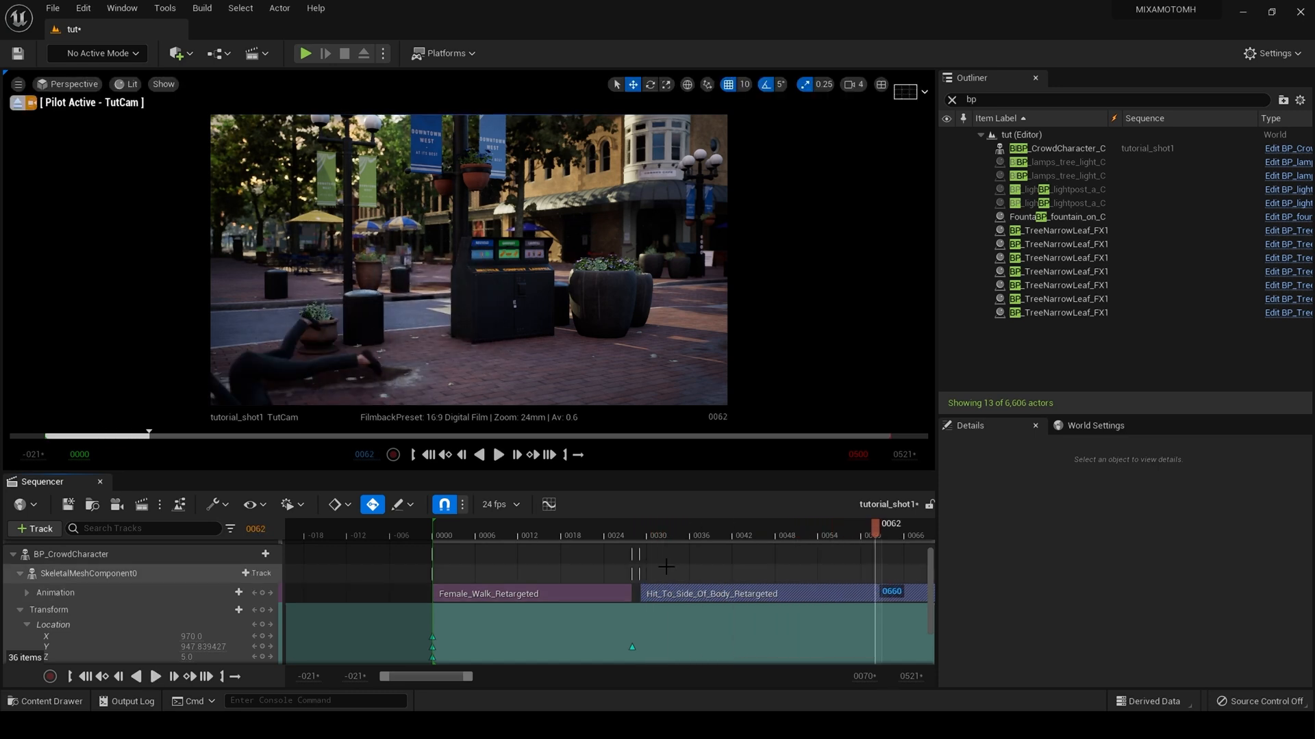
left_click(639, 532)
key("space")
key("space")
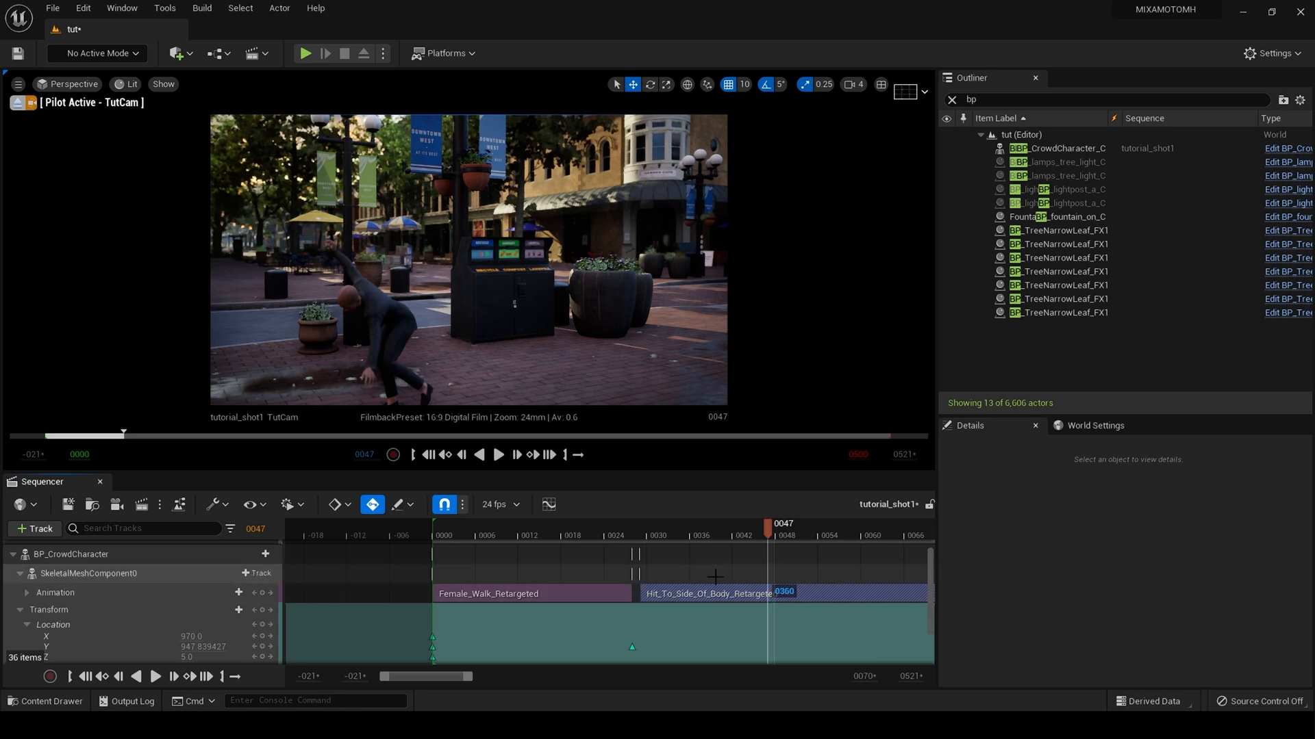
Set the Play Rate of the Hit_To_Side_Of_Body_Retargeted section to 0.7 and play the slowed reaction.
left_click(666, 596)
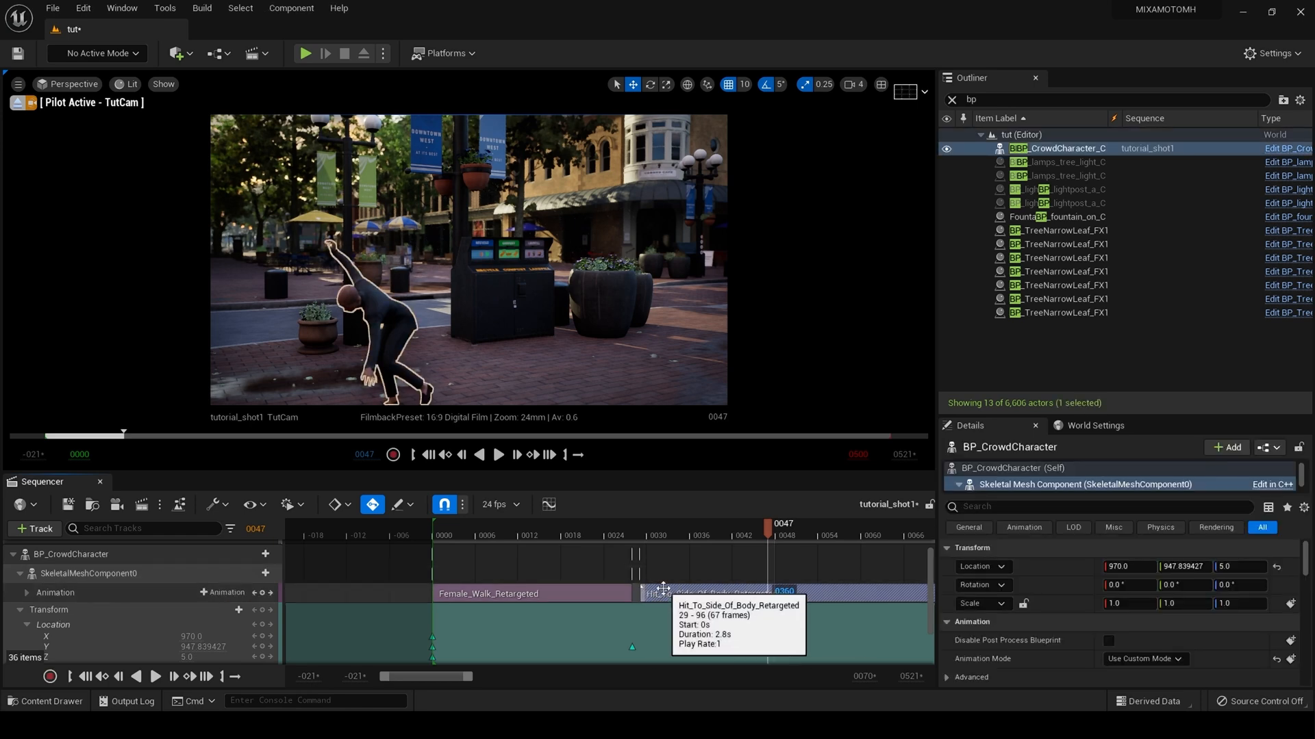
right_click(666, 595)
mouse_move(778, 191)
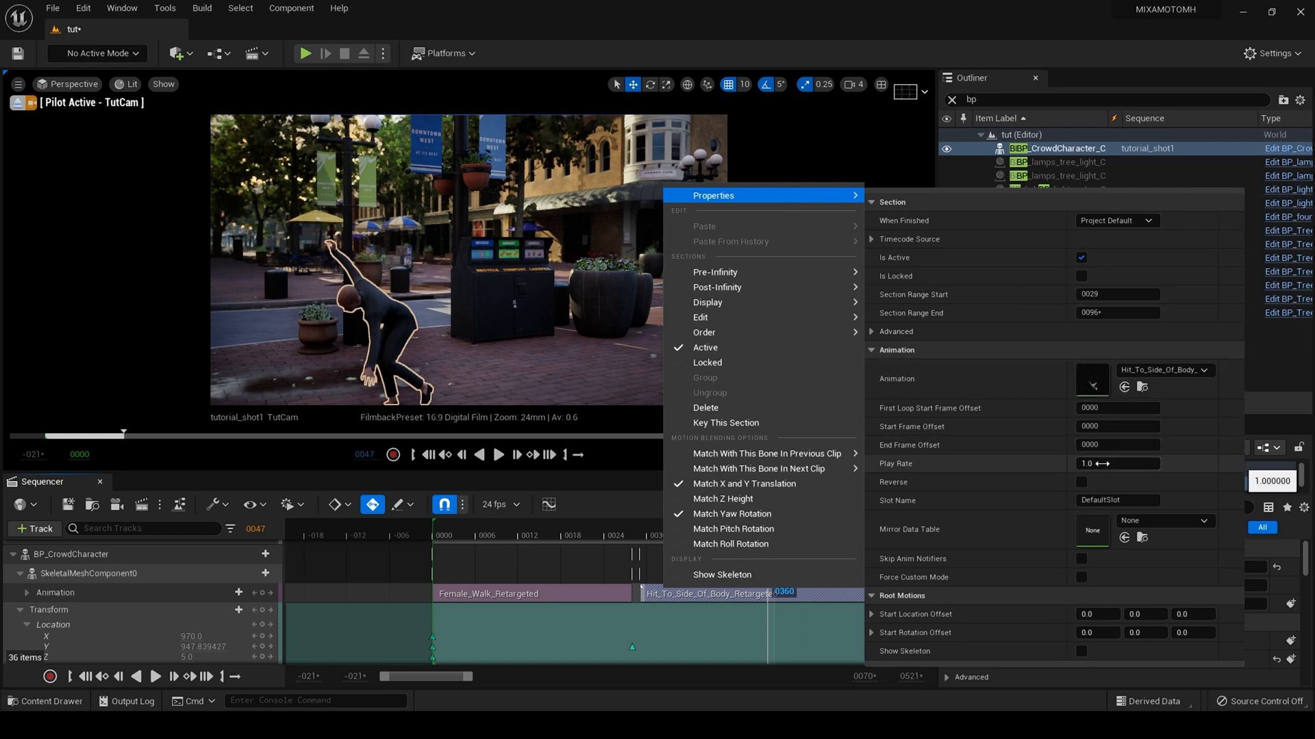
left_click(1104, 463)
key("Return")
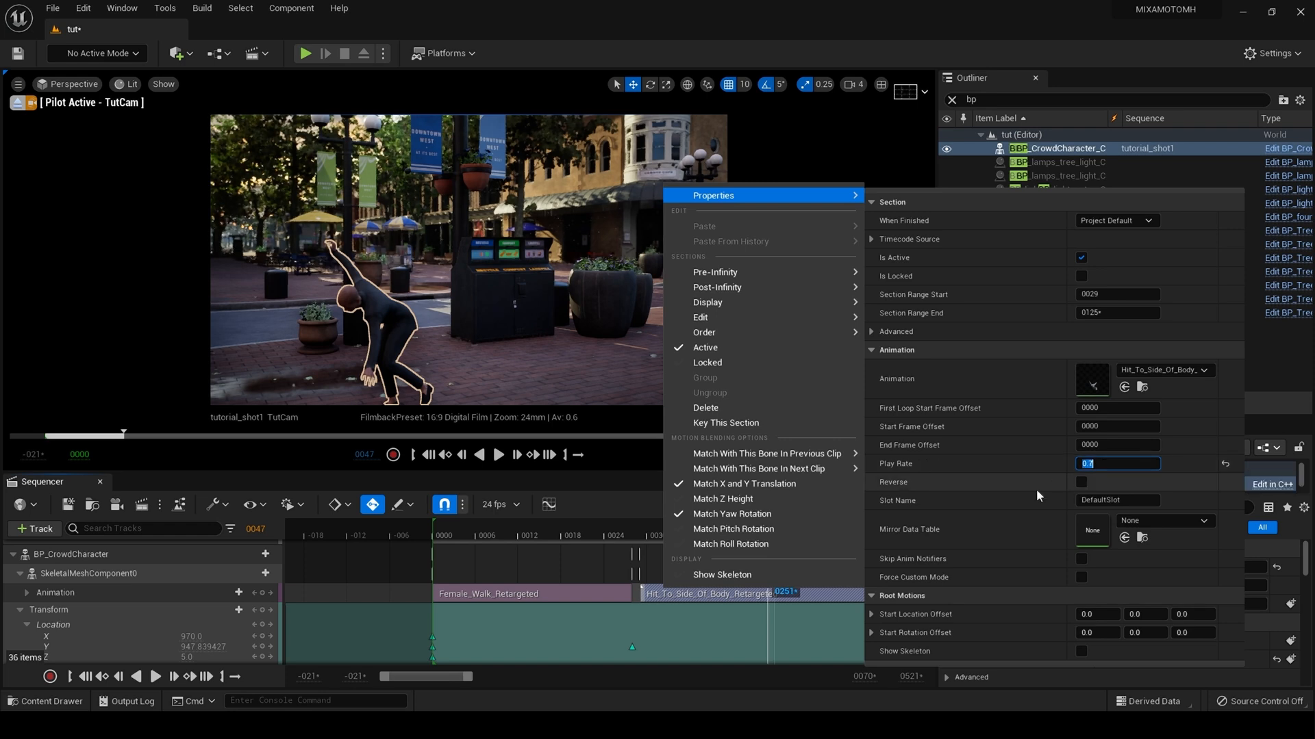
left_click(636, 530)
left_click(635, 528)
key("space")
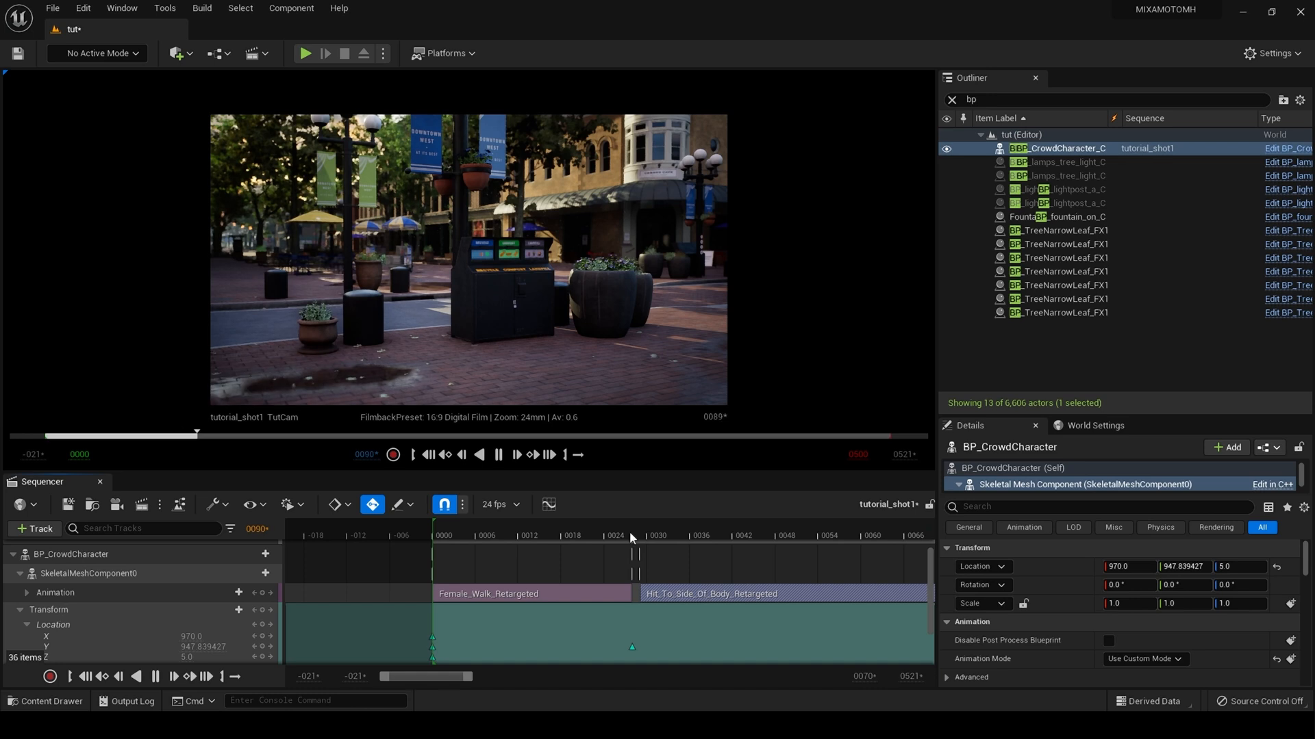
key("space")
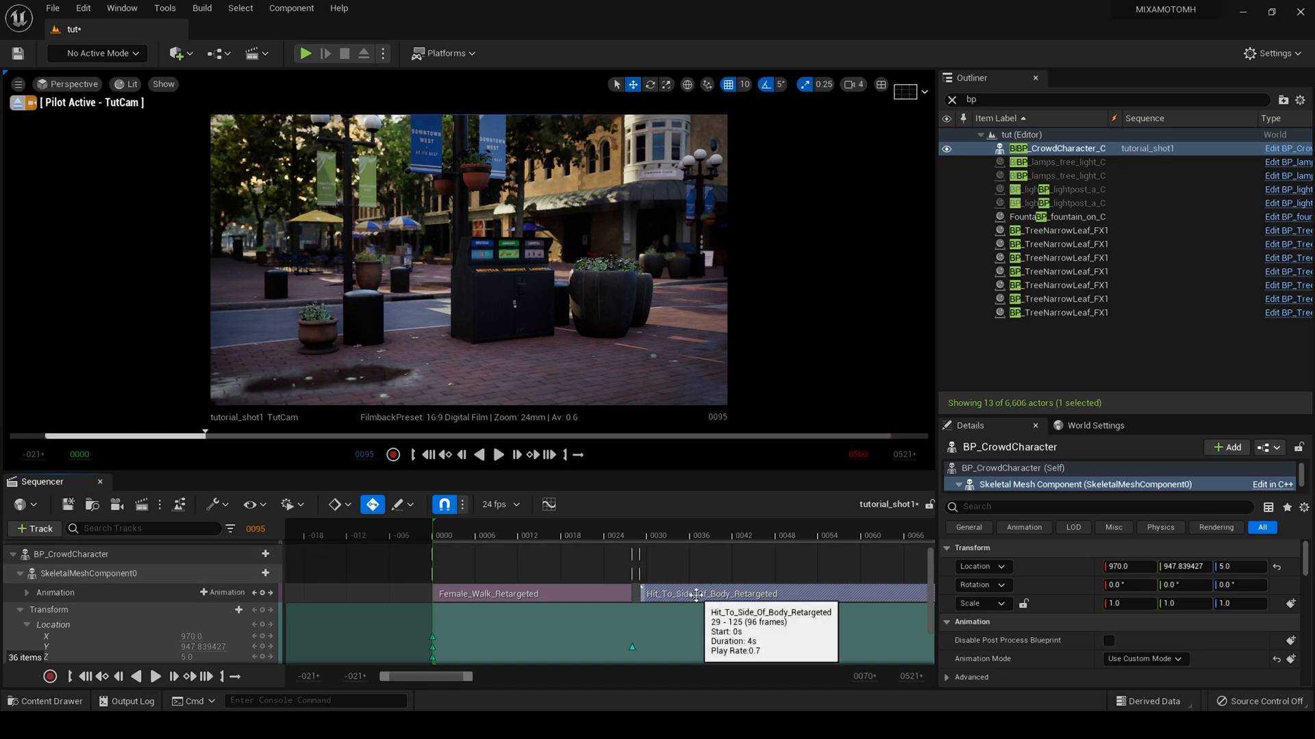
Move the Hit_To_Side_Of_Body_Retargeted section to start at frame 22, overlapping the end of the walk for a 6-frame blend.
left_click(625, 529)
left_click_drag(627, 530, 634, 530)
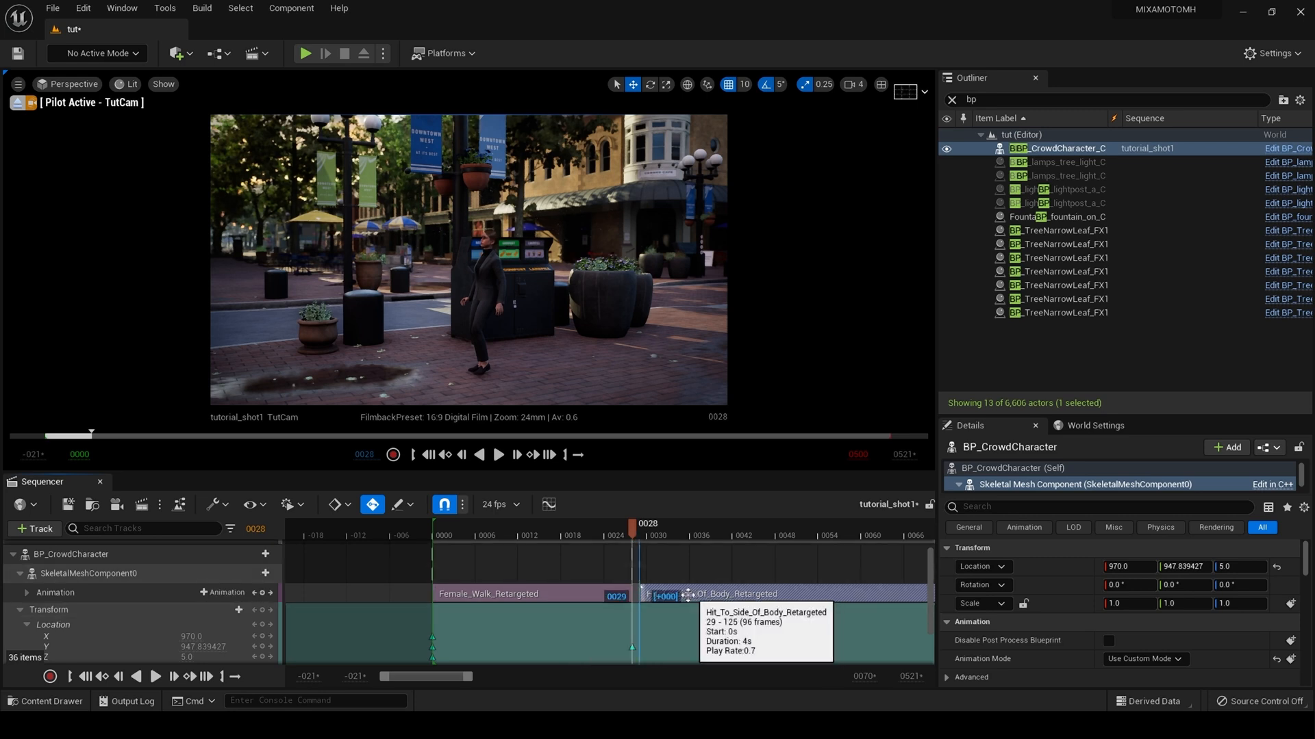
left_click_drag(691, 596, 659, 593)
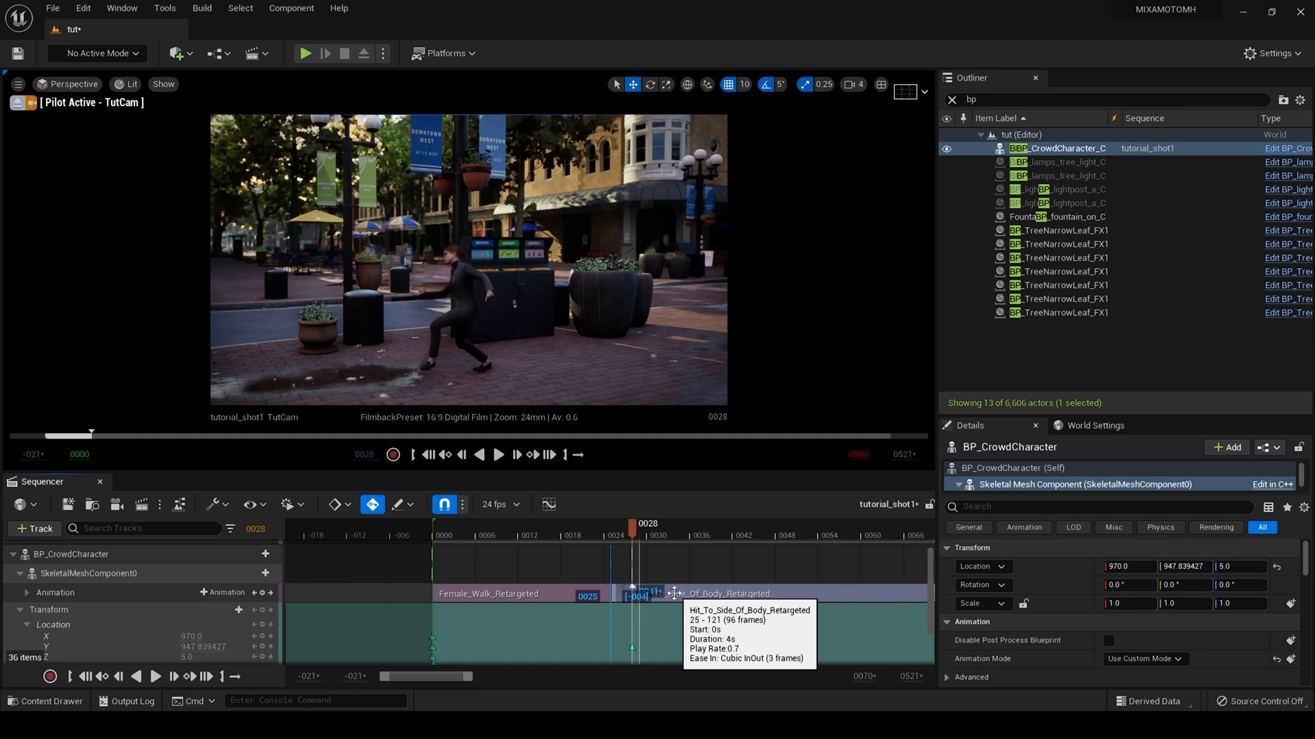
left_click_drag(658, 595, 651, 593)
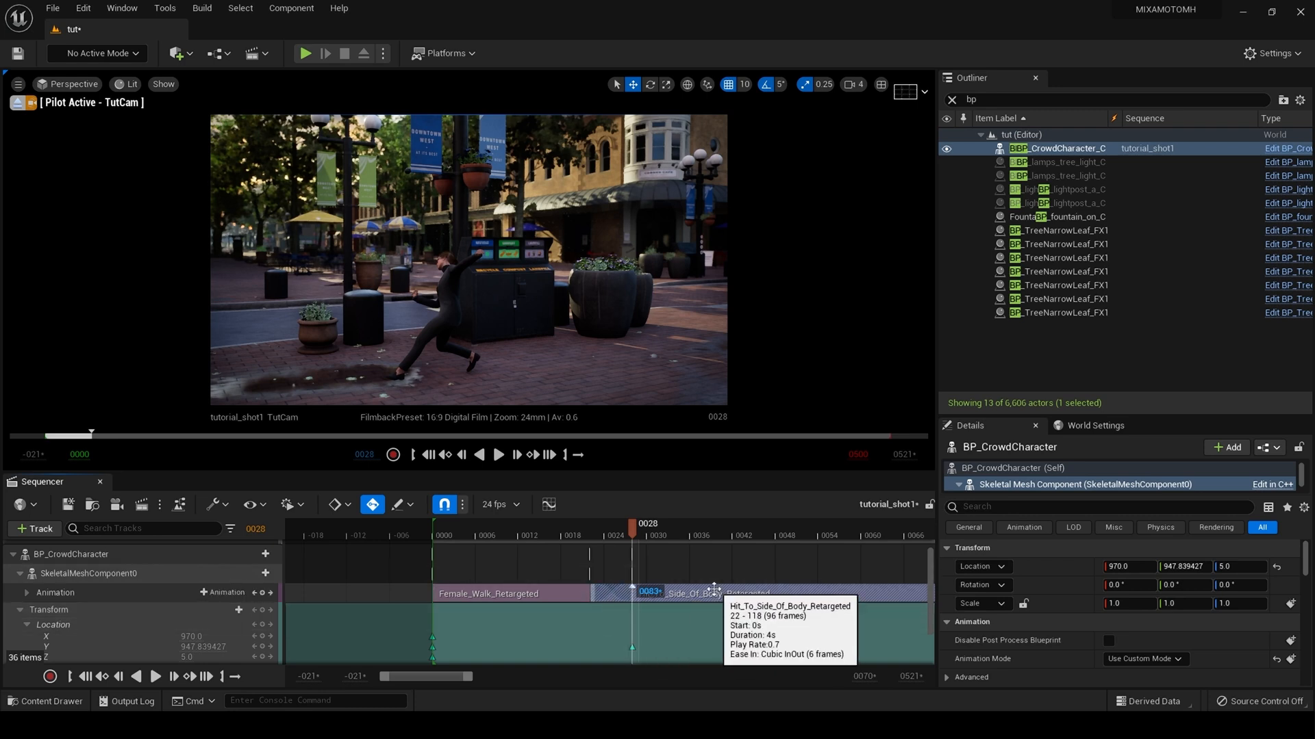
mouse_move(714, 588)
left_mouse_down()
mouse_move(757, 589)
mouse_move(698, 589)
mouse_move(710, 593)
left_mouse_up()
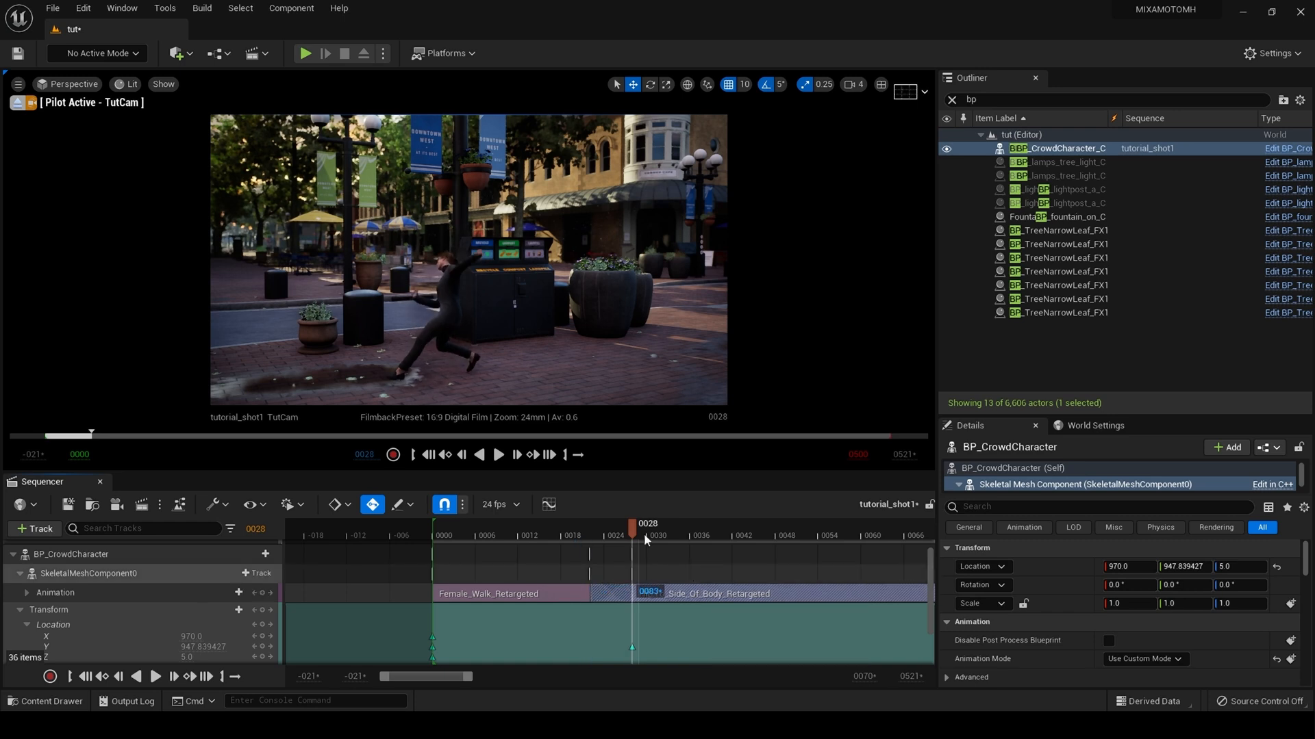
Match the hit section's pelvis bone with the previous clip and play the blended animation from frame 0.
left_click(428, 456)
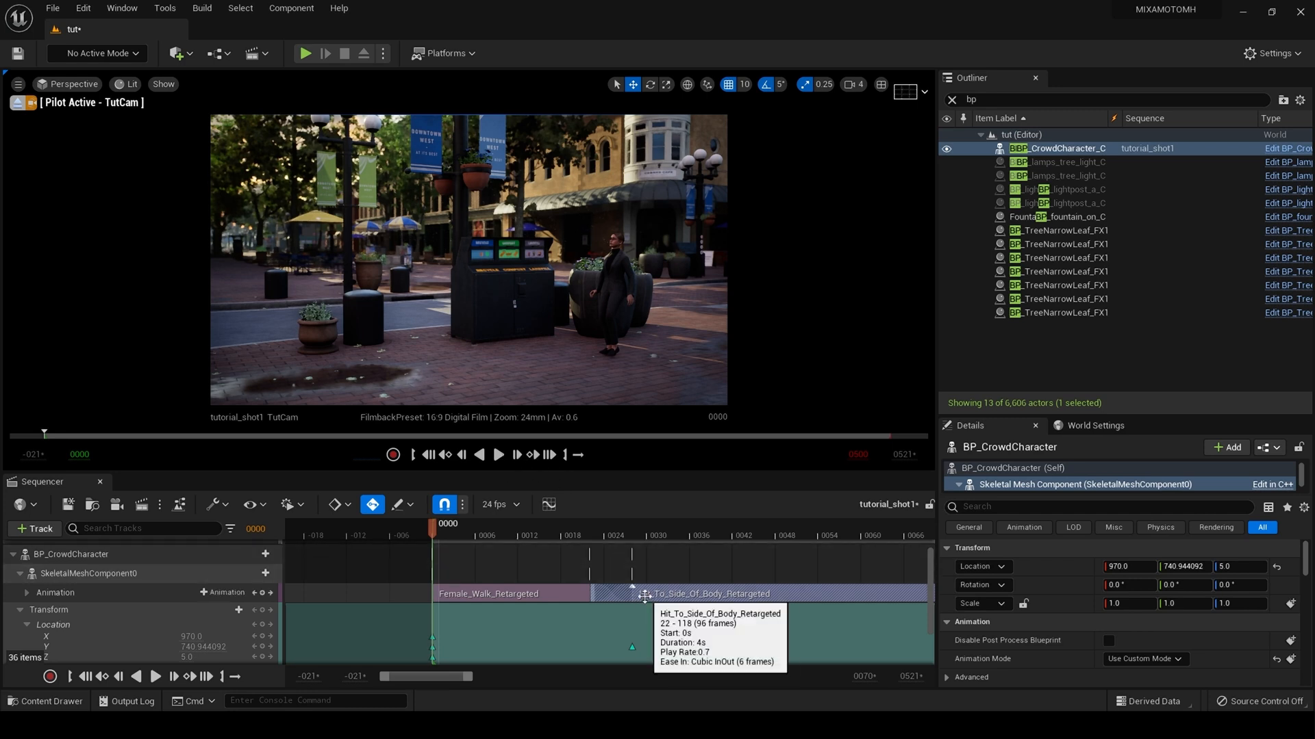
right_click(645, 597)
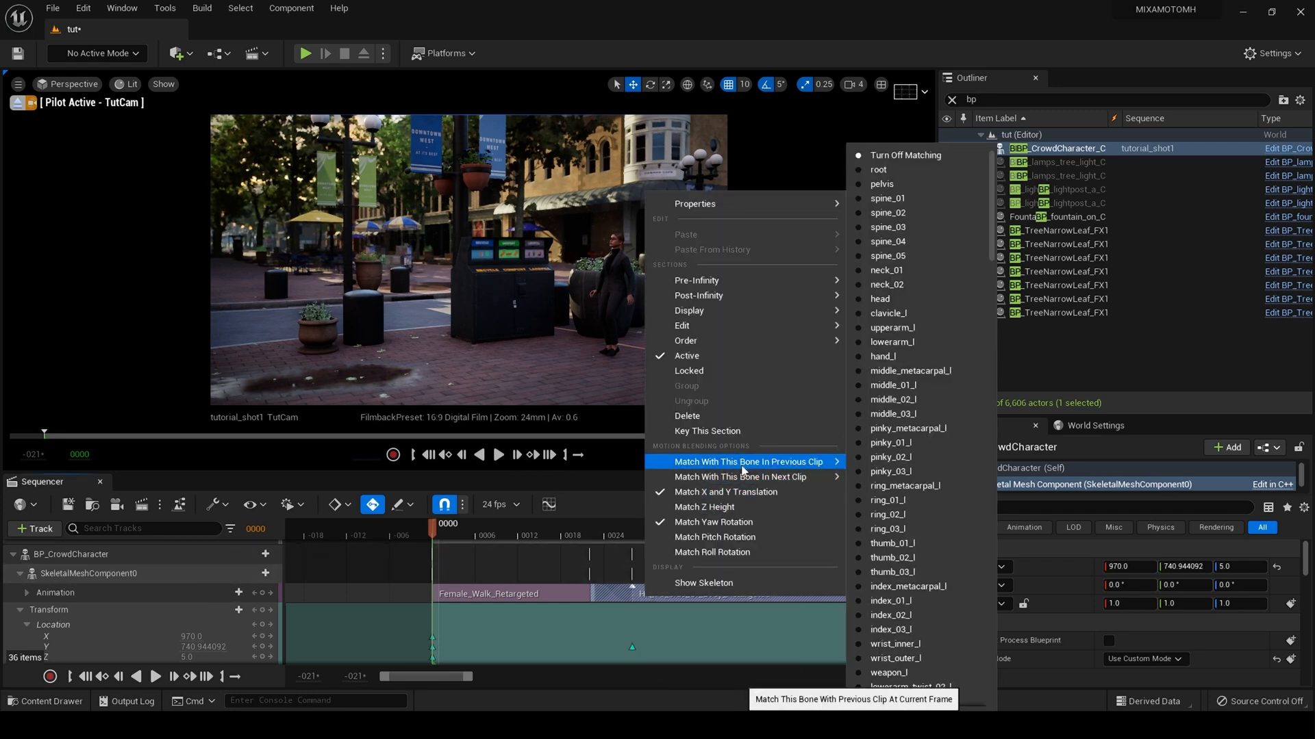
mouse_move(716, 468)
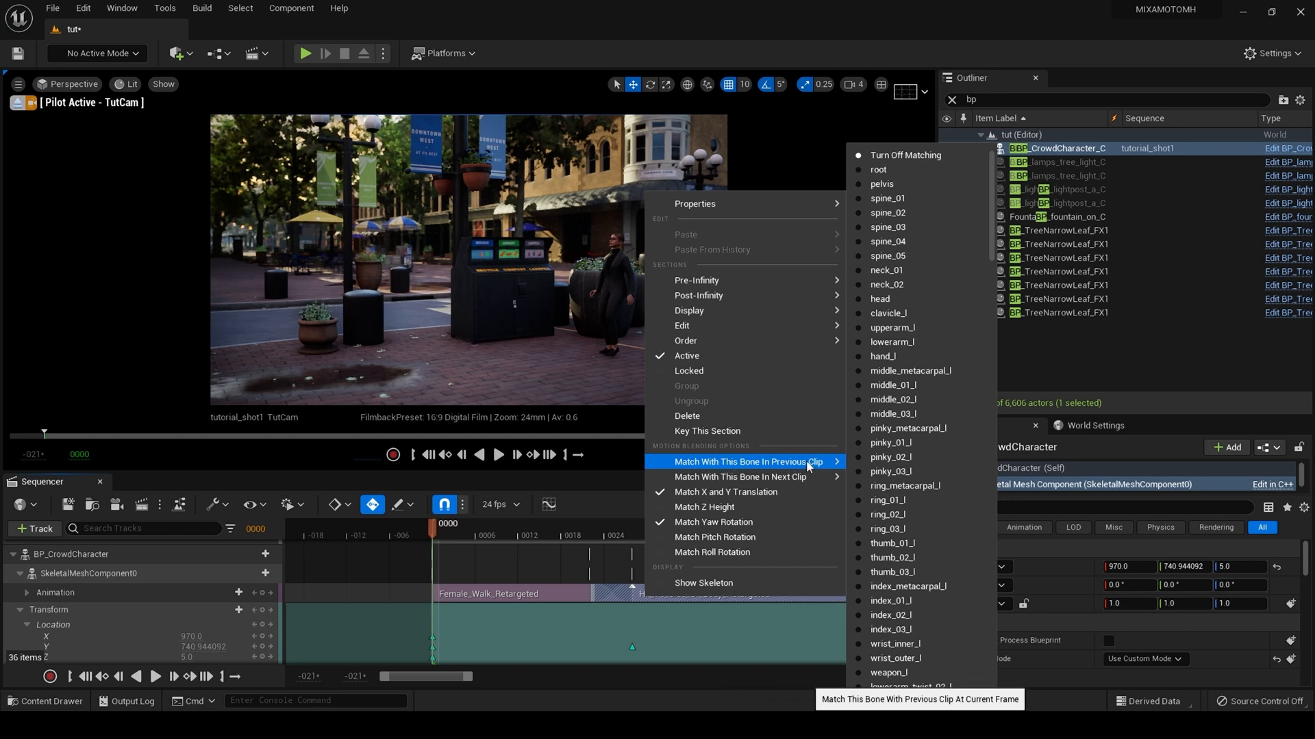
left_click(892, 186)
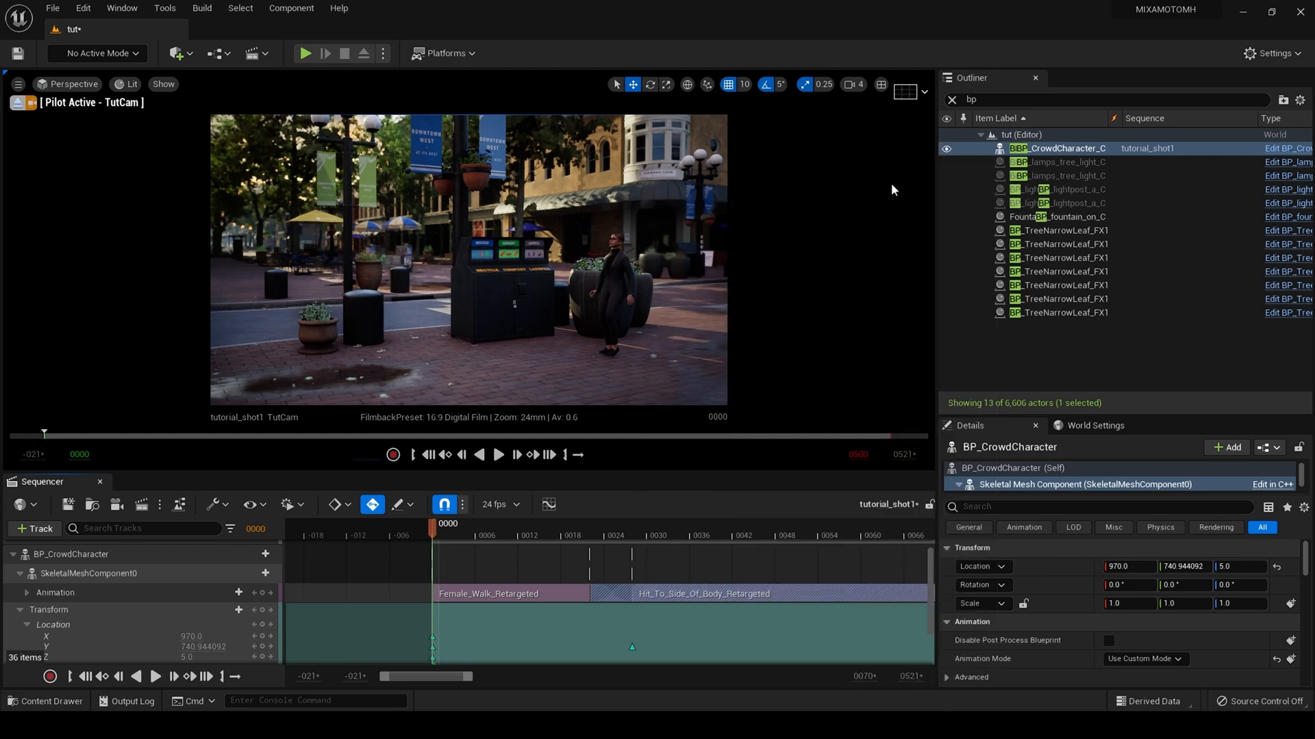
left_click(498, 455)
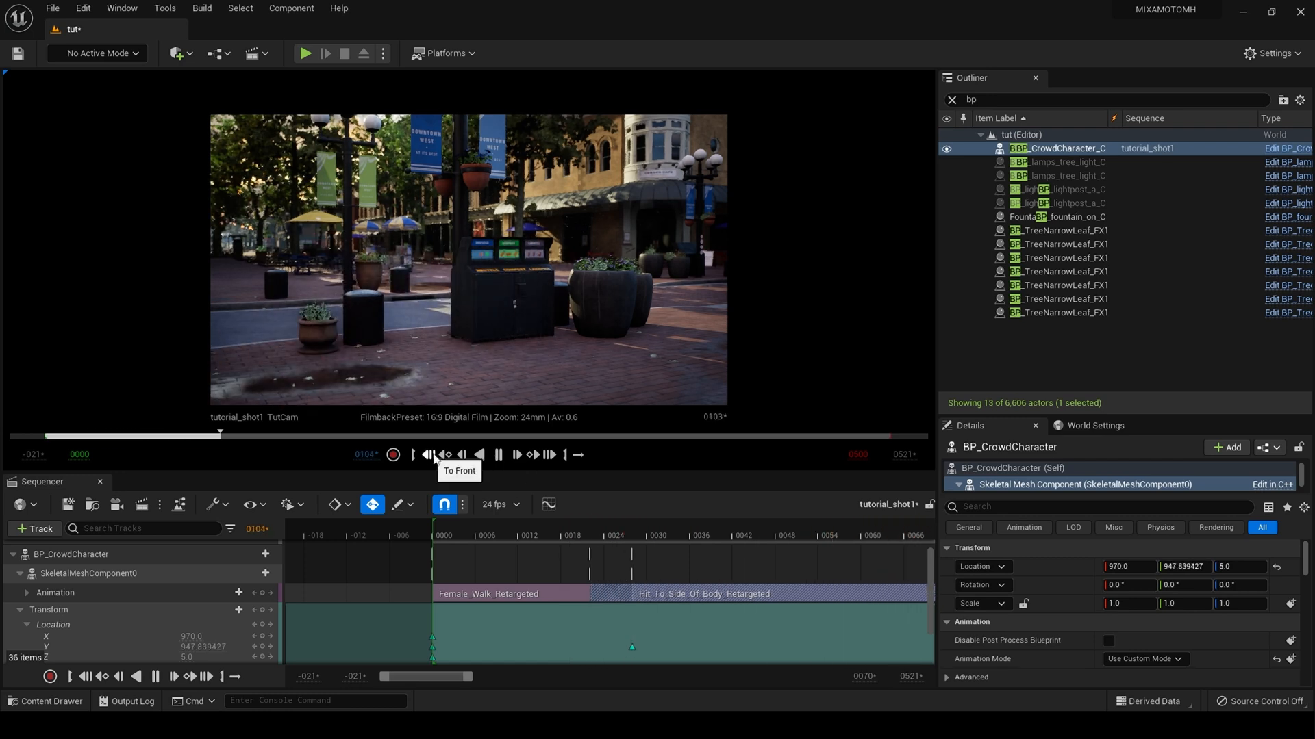
left_click(428, 455)
left_click(499, 456)
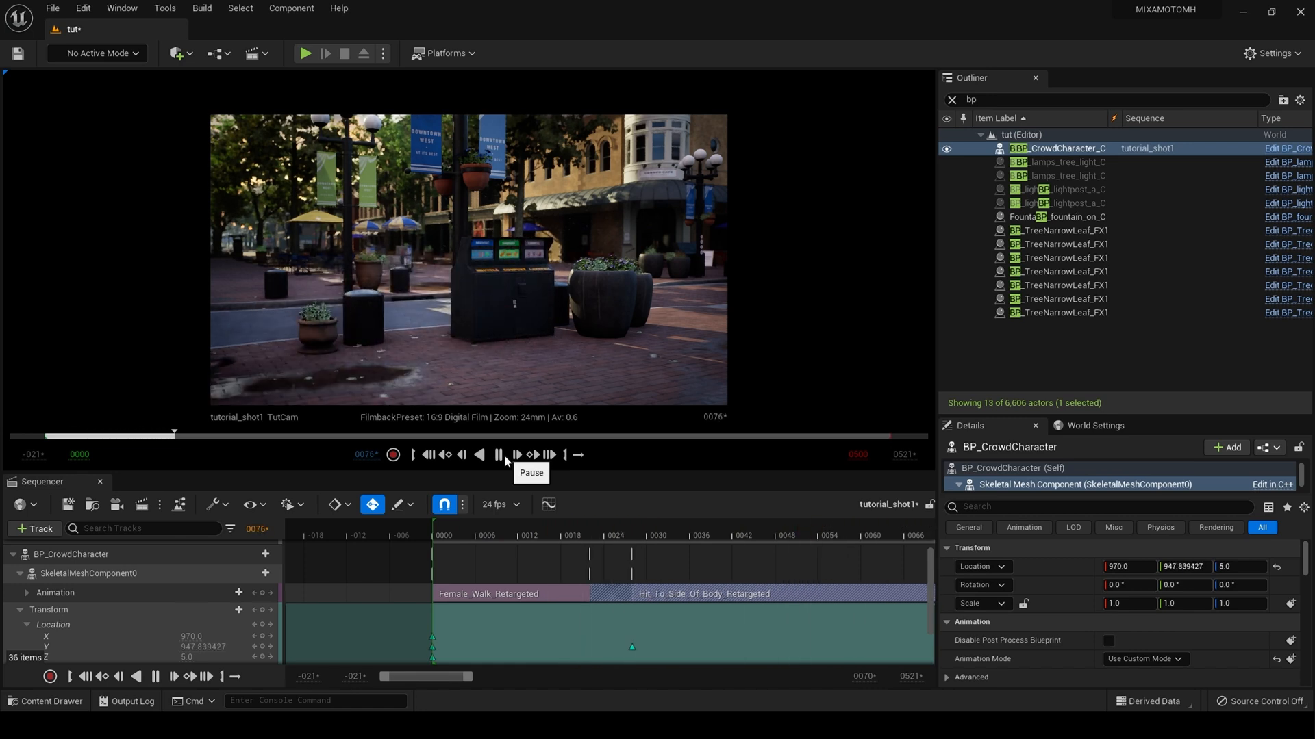
left_click(428, 454)
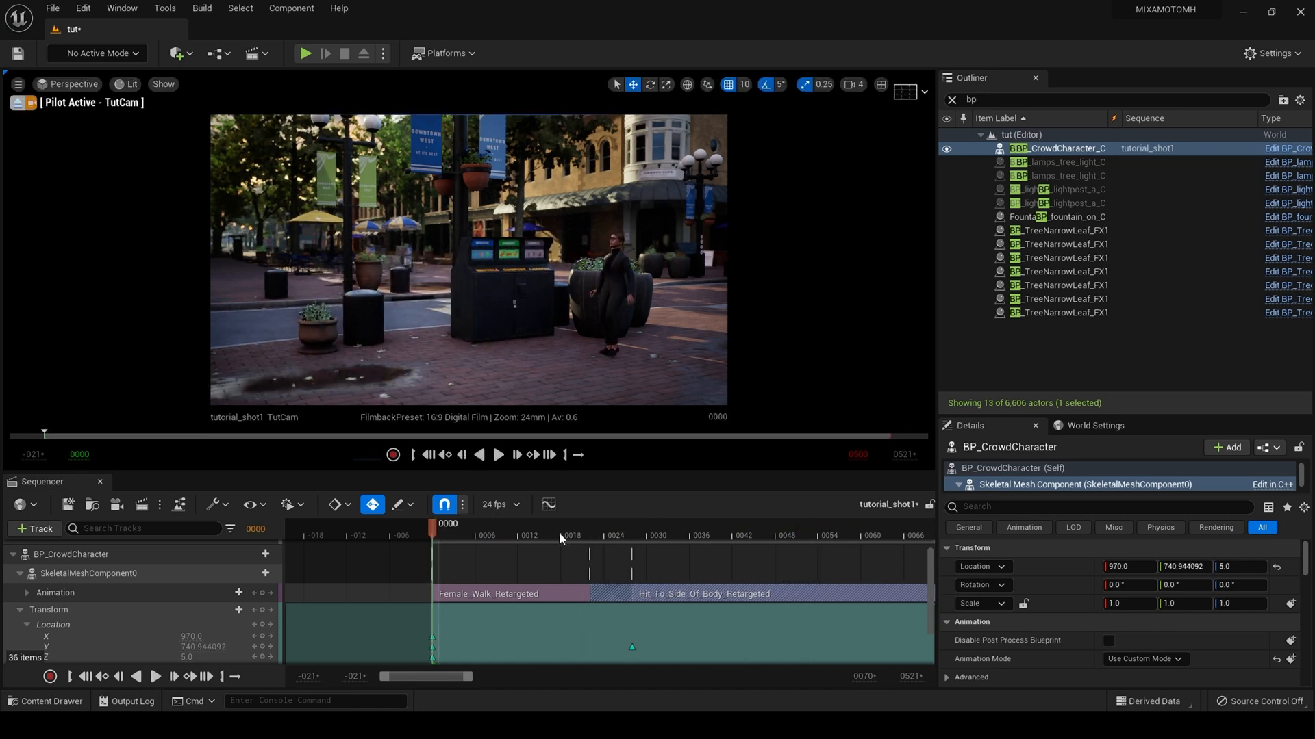
Park the sequence at frame 24, and download the Desert Small Stone 3D asset from Quixel Bridge and add it to the project.
left_click_drag(558, 532, 608, 532)
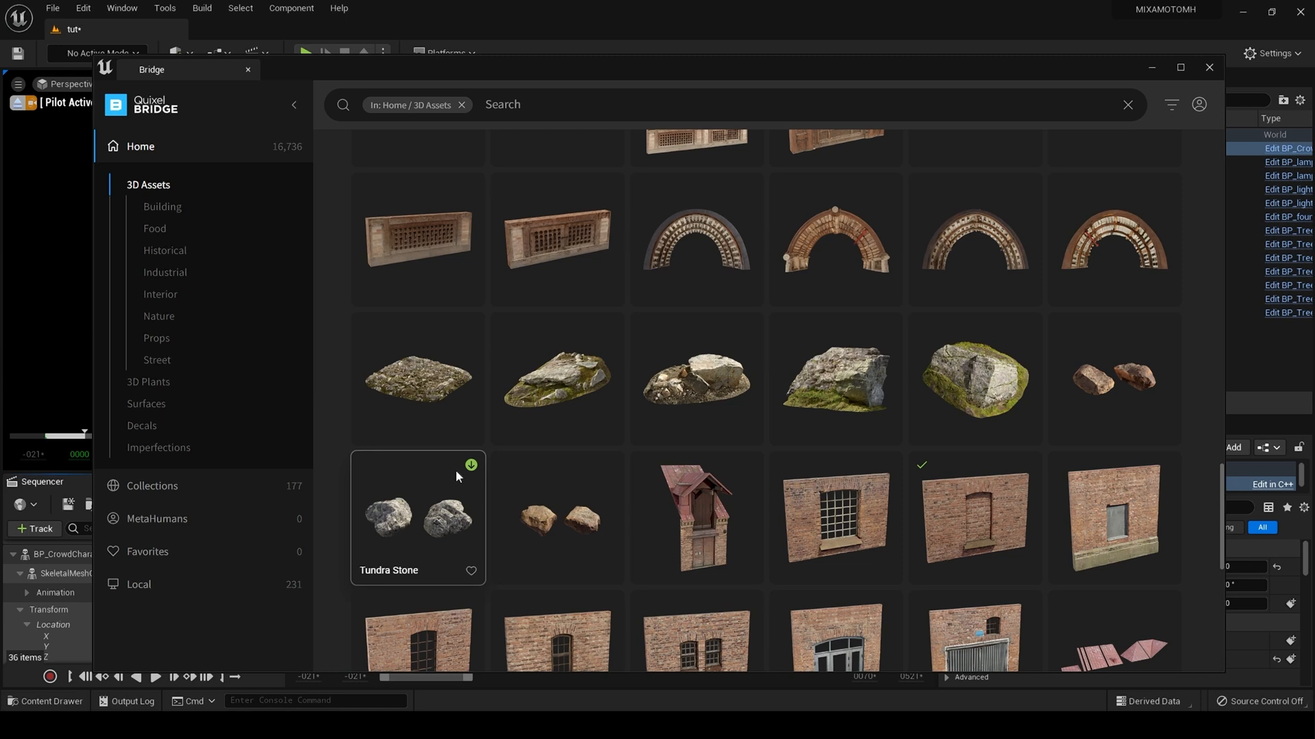
scroll(615, 535, "up", 10)
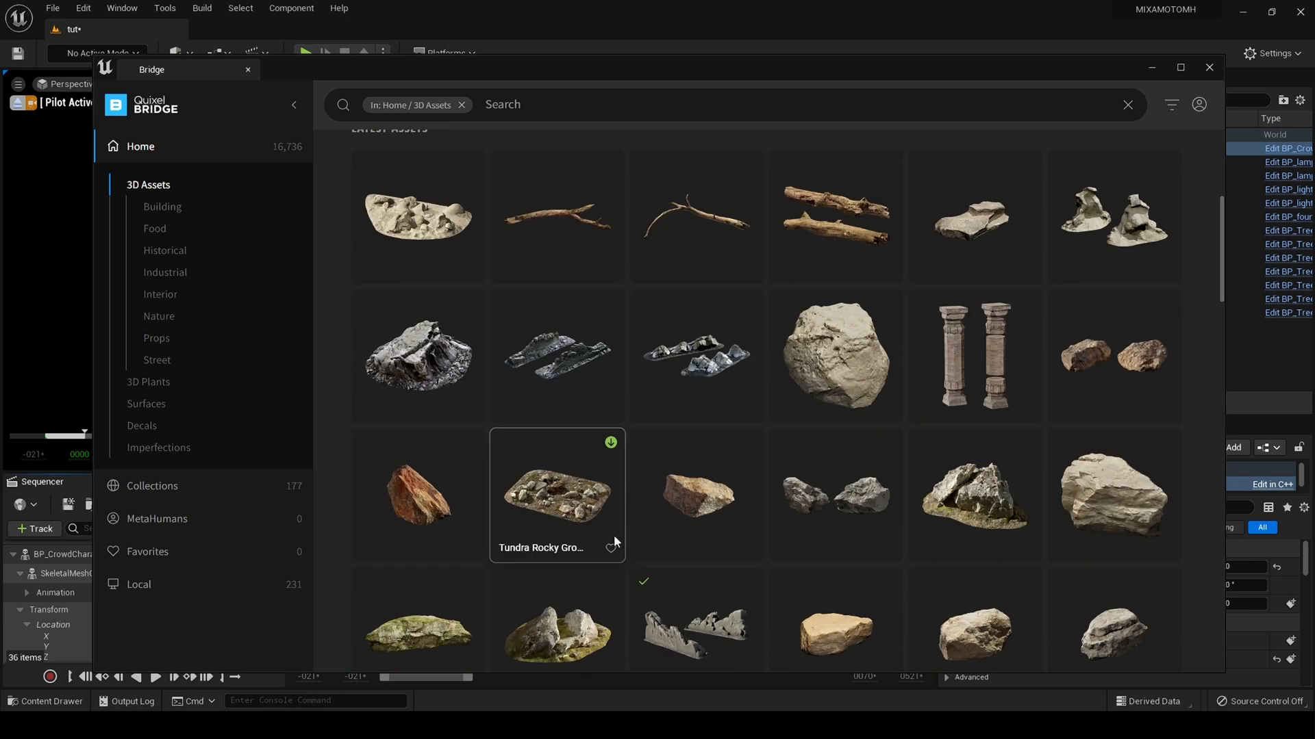
scroll(613, 536, "up", 3)
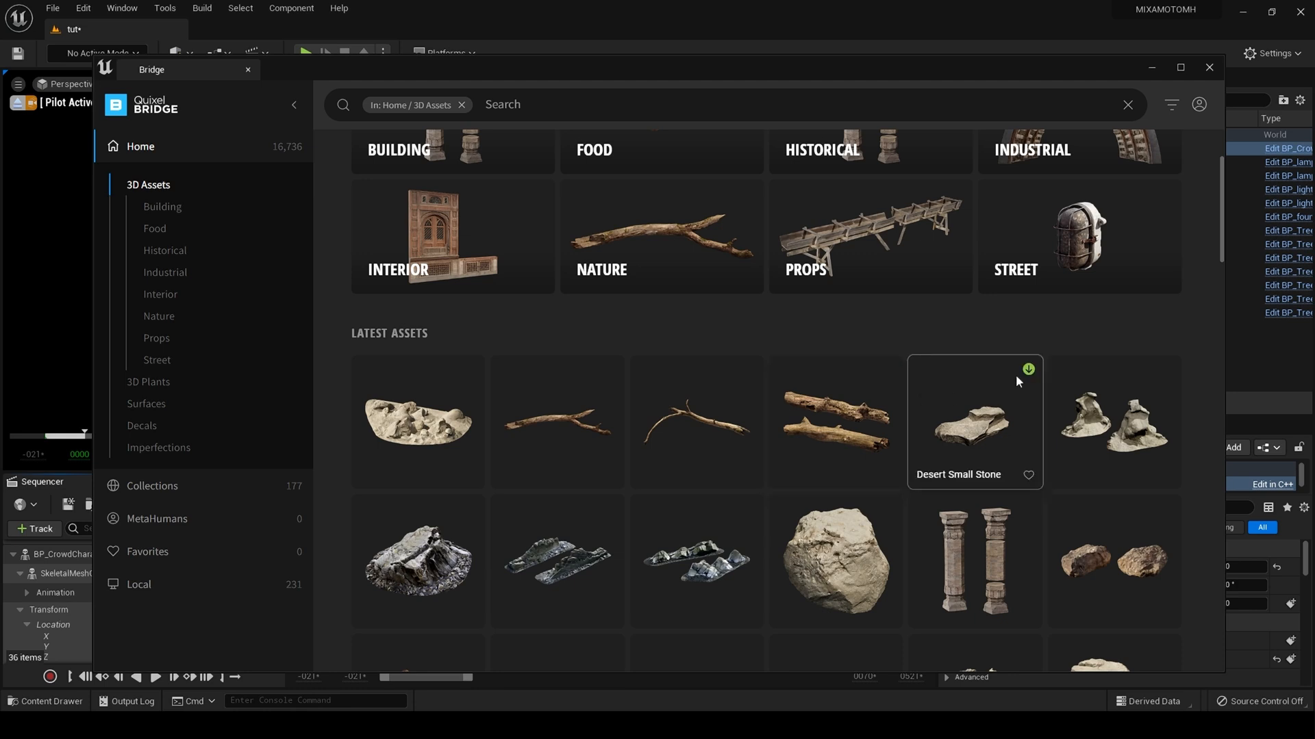
left_click(1028, 370)
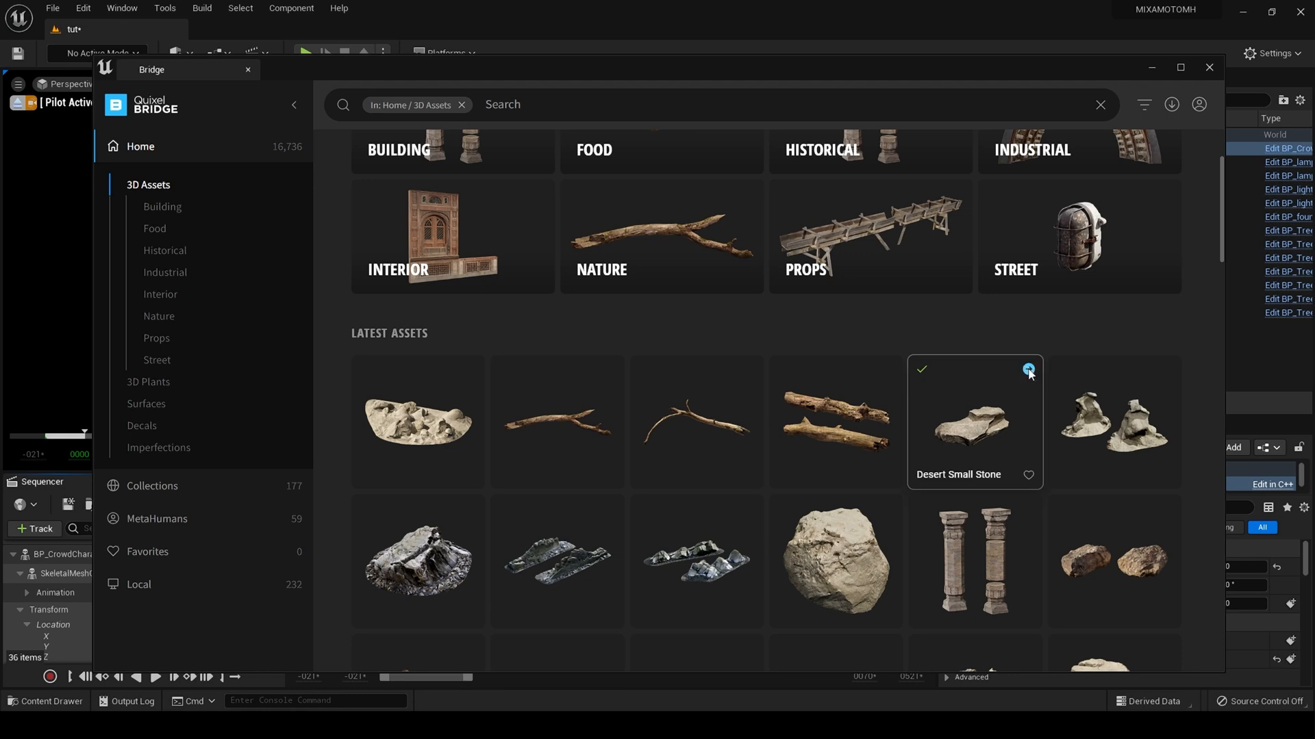
left_click(1033, 371)
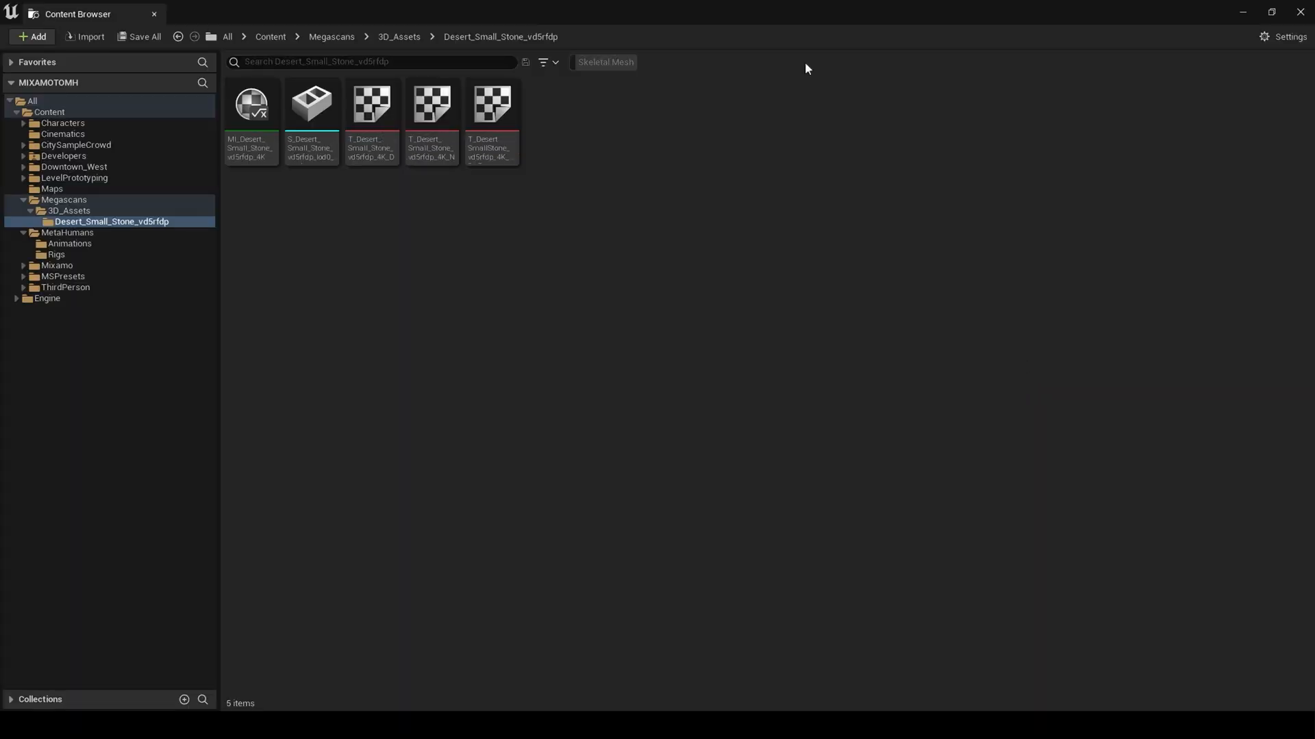
Place the Desert Small Stone mesh at the character's feet in the scene and set its location to X 943, Y 957, Z 5.
left_click_drag(642, 6, 880, 371)
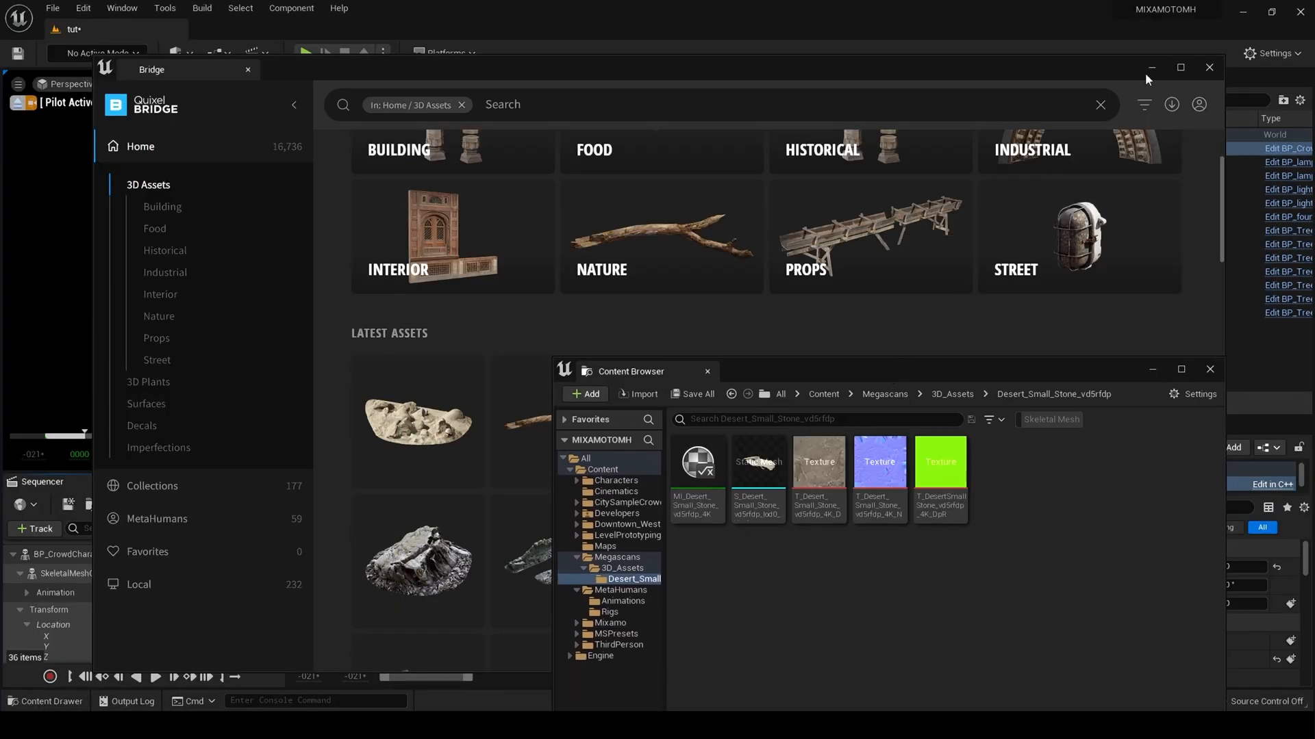
left_click(1209, 67)
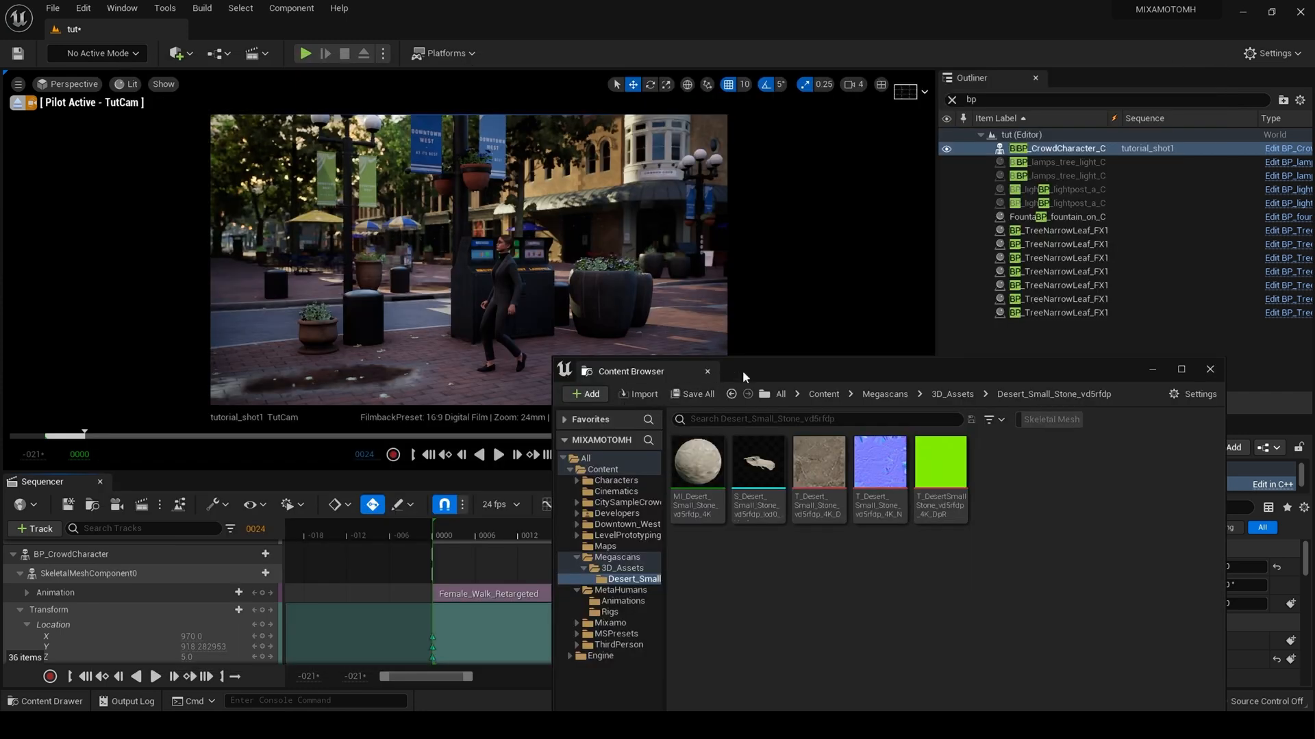
left_click_drag(742, 371, 802, 337)
left_click(824, 414)
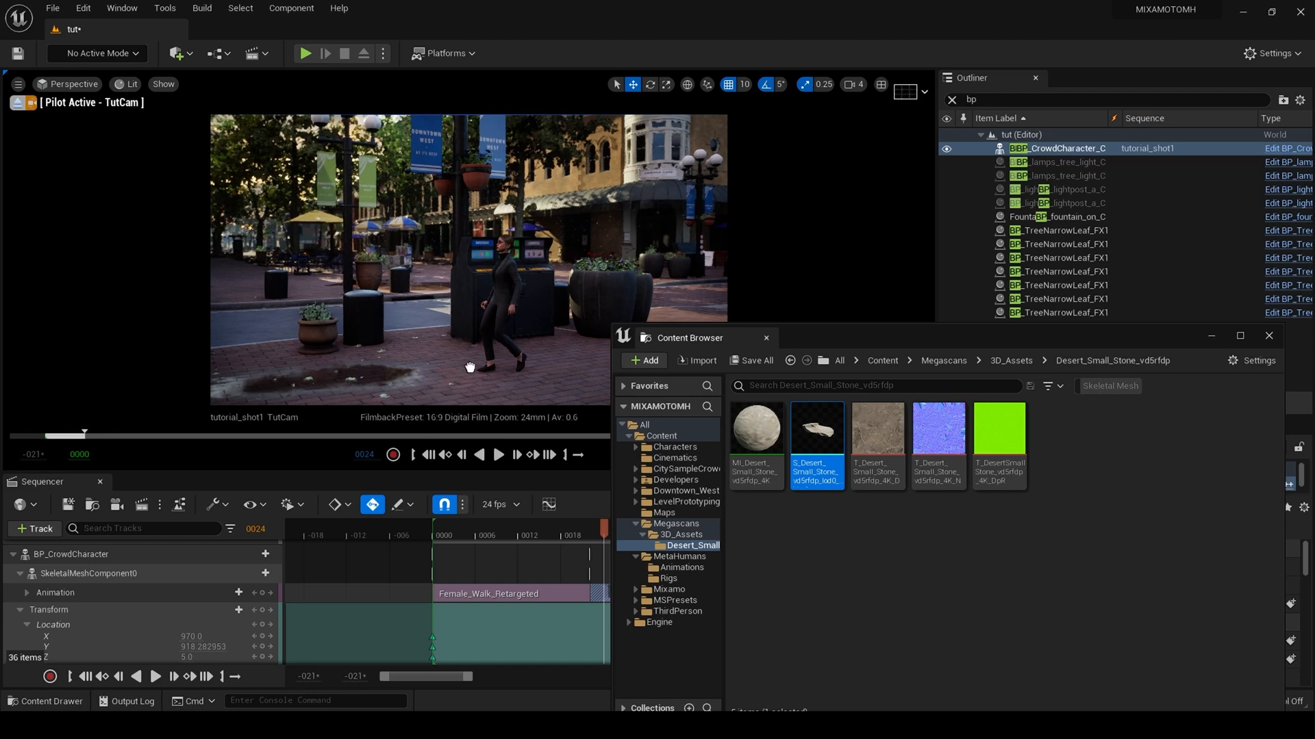
left_click(469, 367)
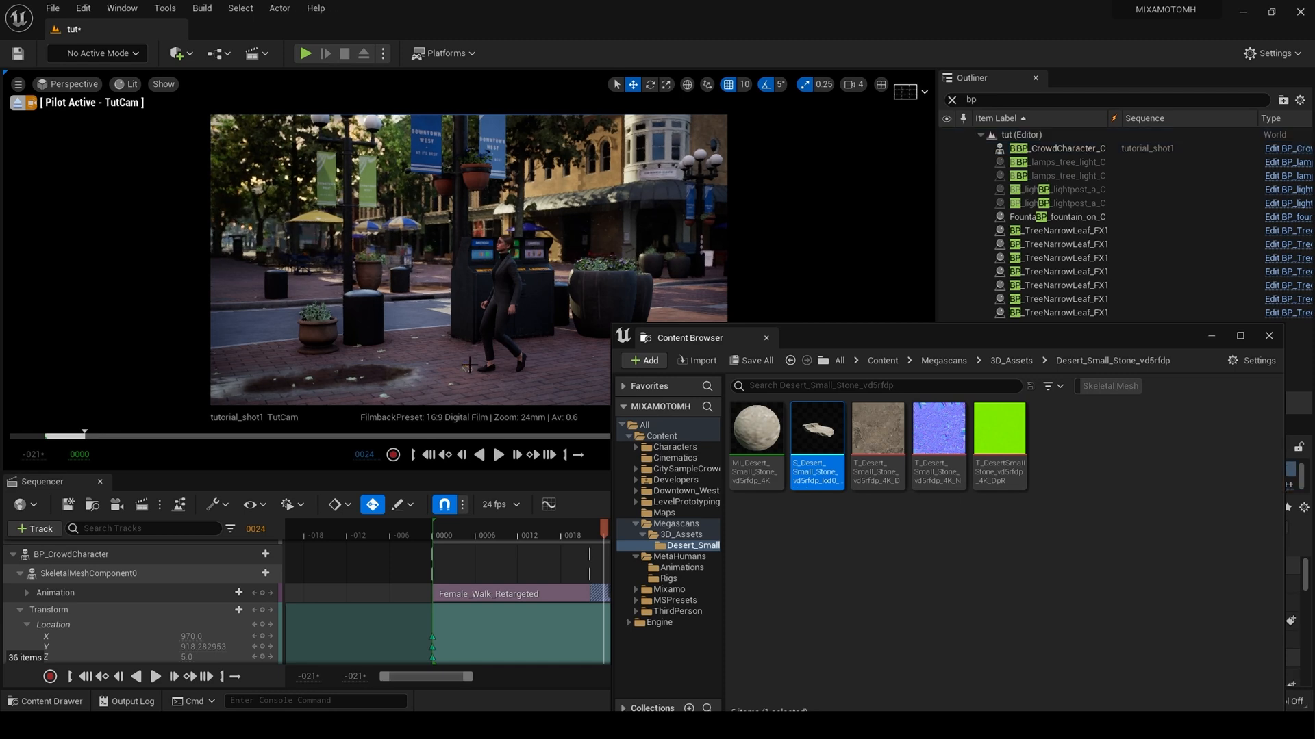
left_click(1269, 336)
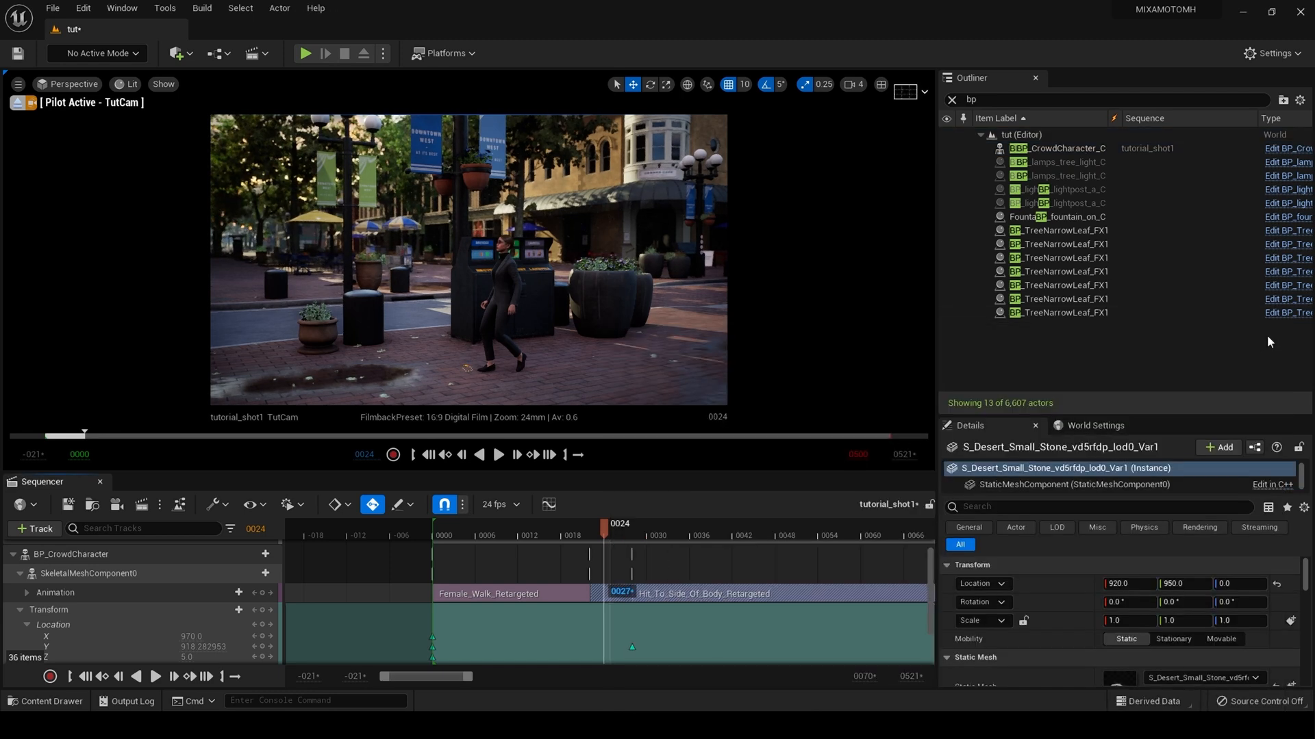
left_click_drag(1234, 583, 1241, 583)
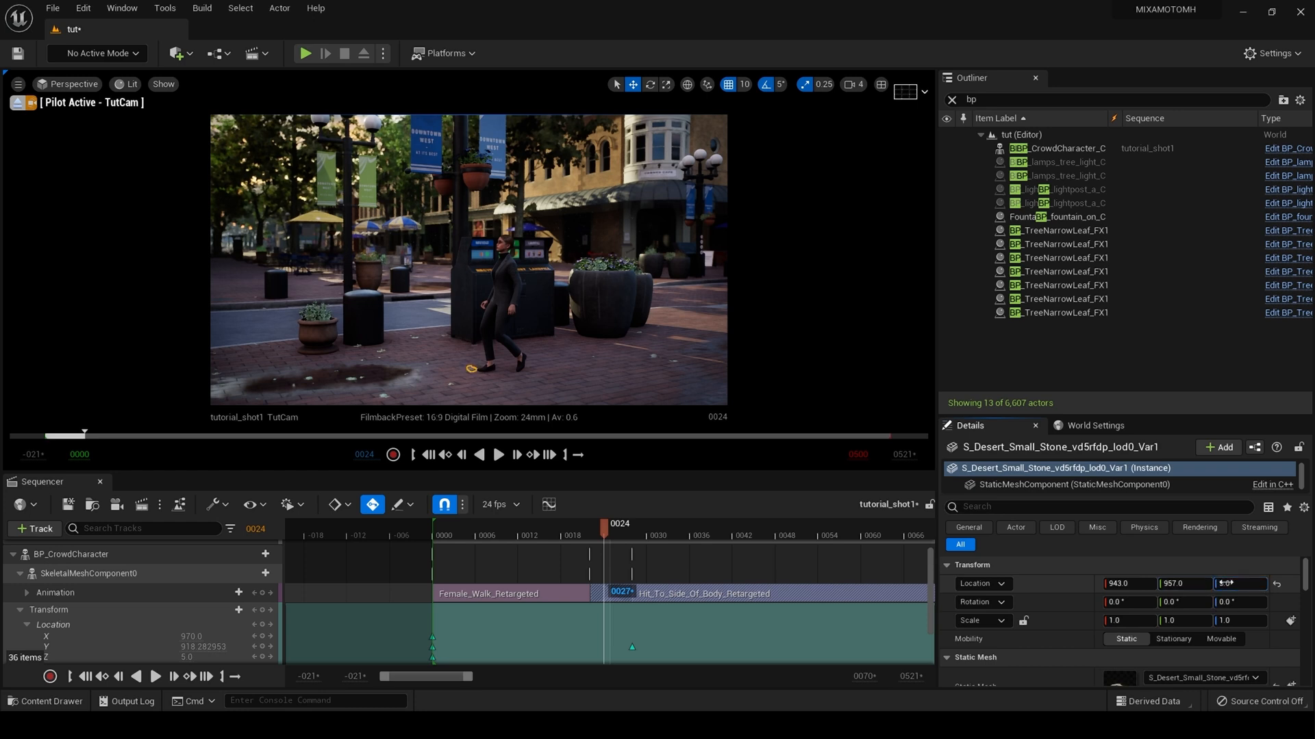
Play the sequence from frame 0 several times to review the walk and fall with the stone in place.
left_click(434, 454)
left_click(499, 455)
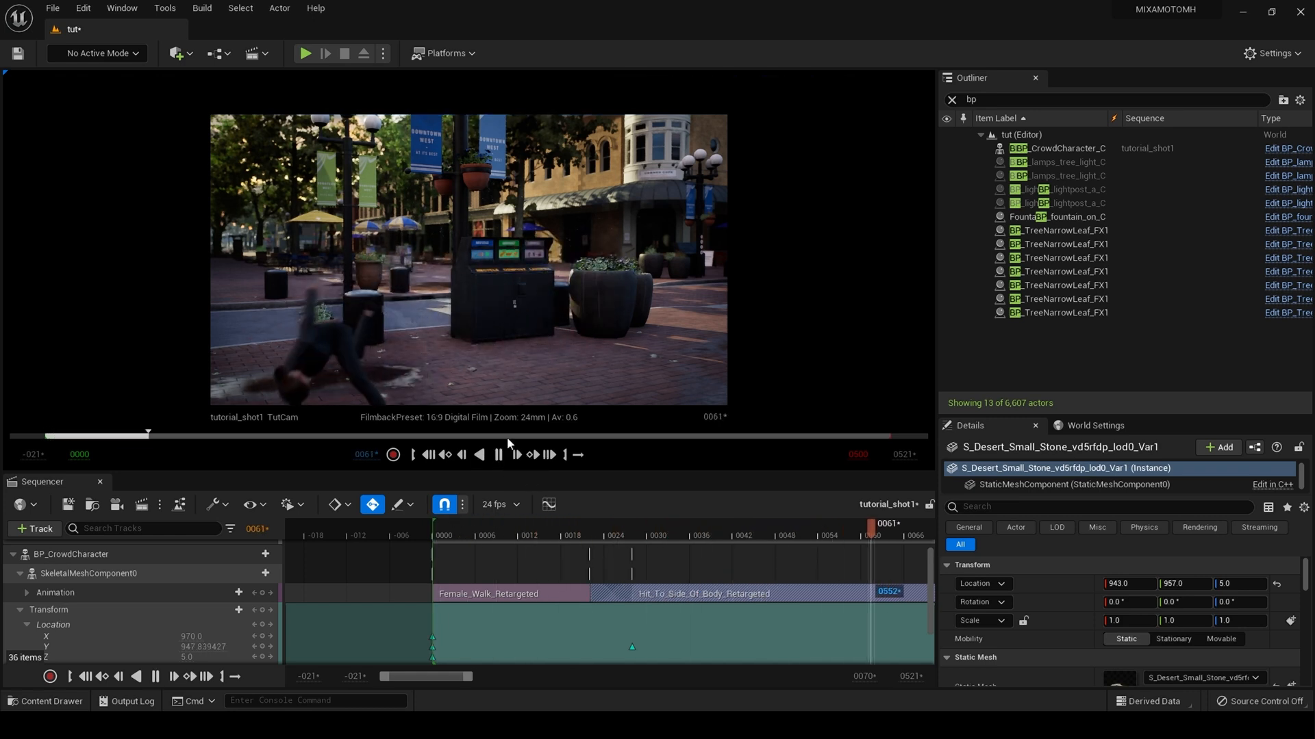
left_click(433, 456)
left_click(499, 456)
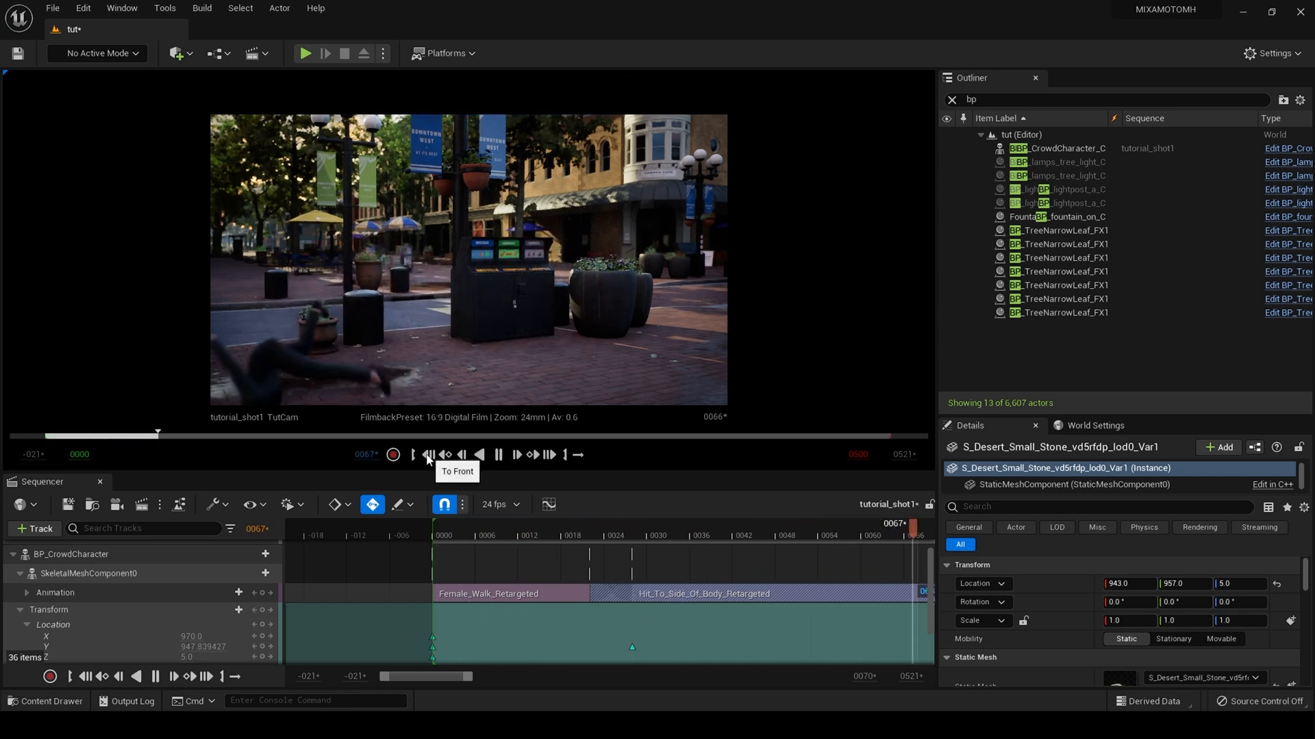
left_click(427, 455)
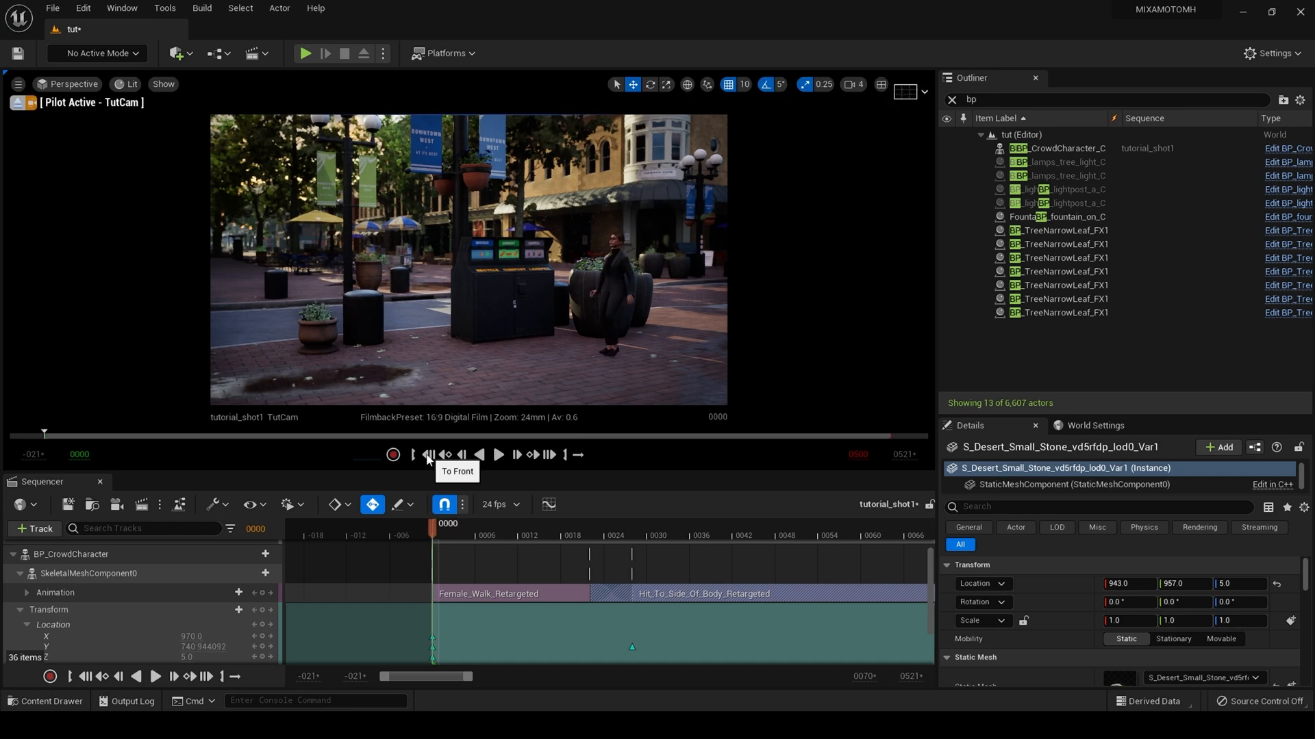
left_click(499, 455)
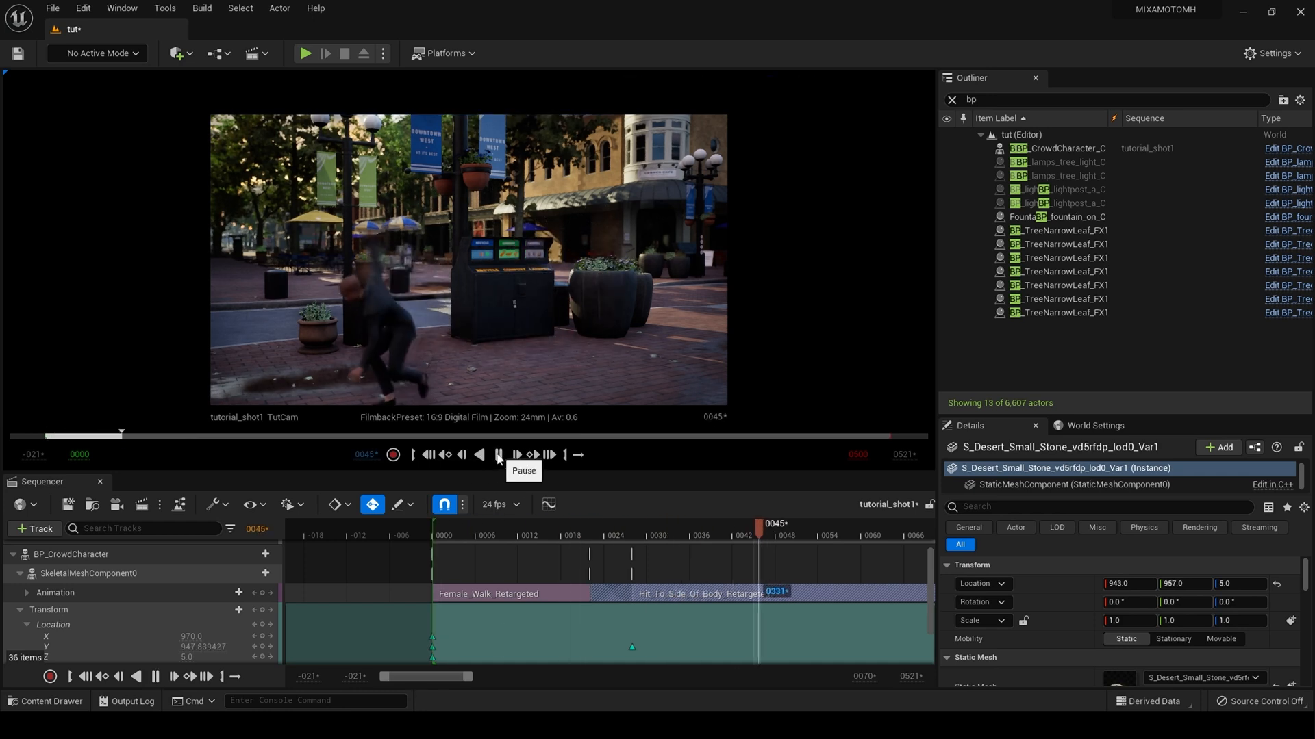
left_click(430, 456)
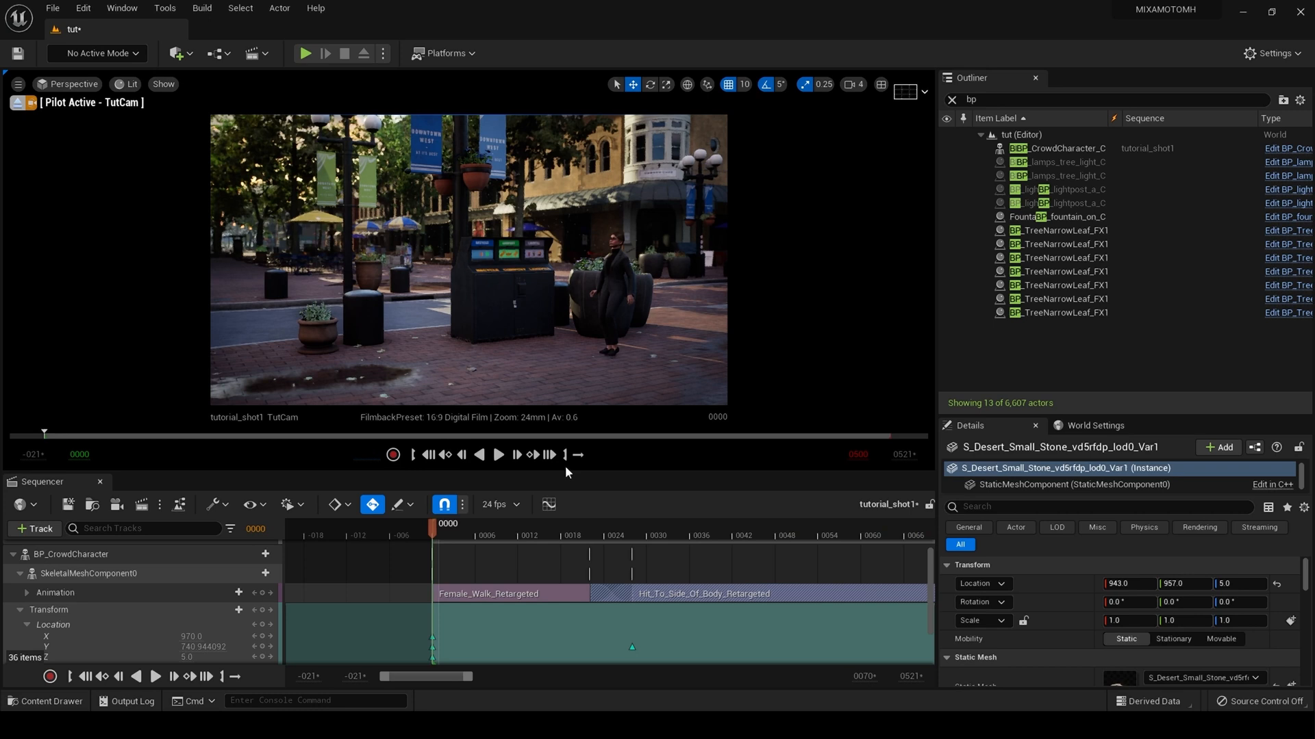
left_click(502, 456)
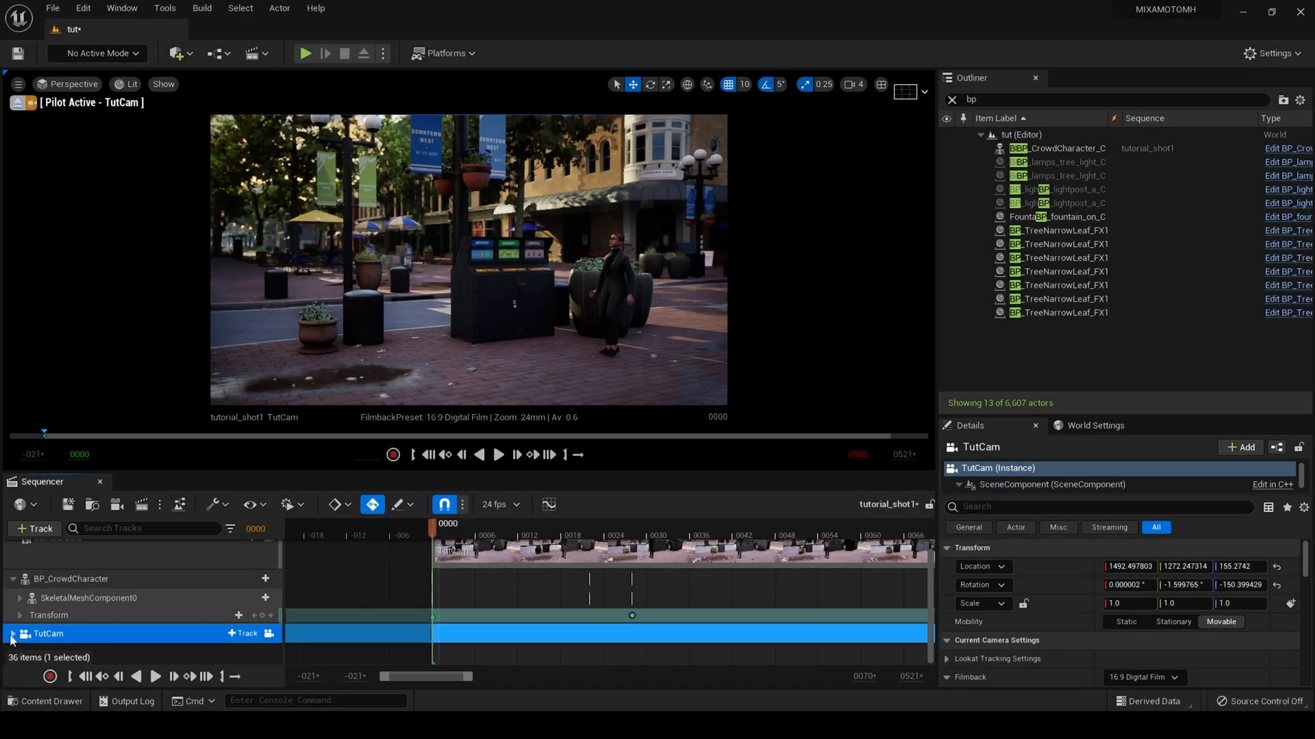
Add a transform keyframe for TutCam at frame 42, keeping its current position and rotation.
left_click(11, 636)
scroll(96, 622, "down", 1)
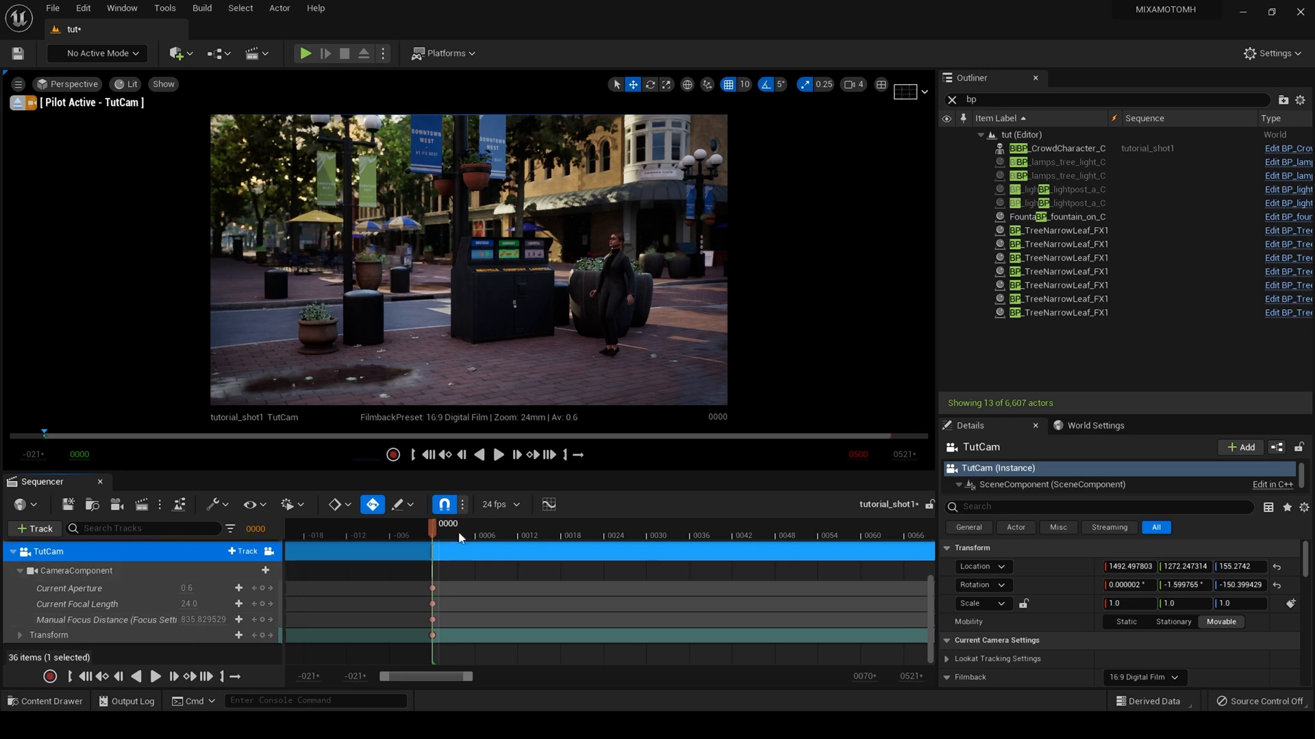
left_click_drag(440, 527, 736, 566)
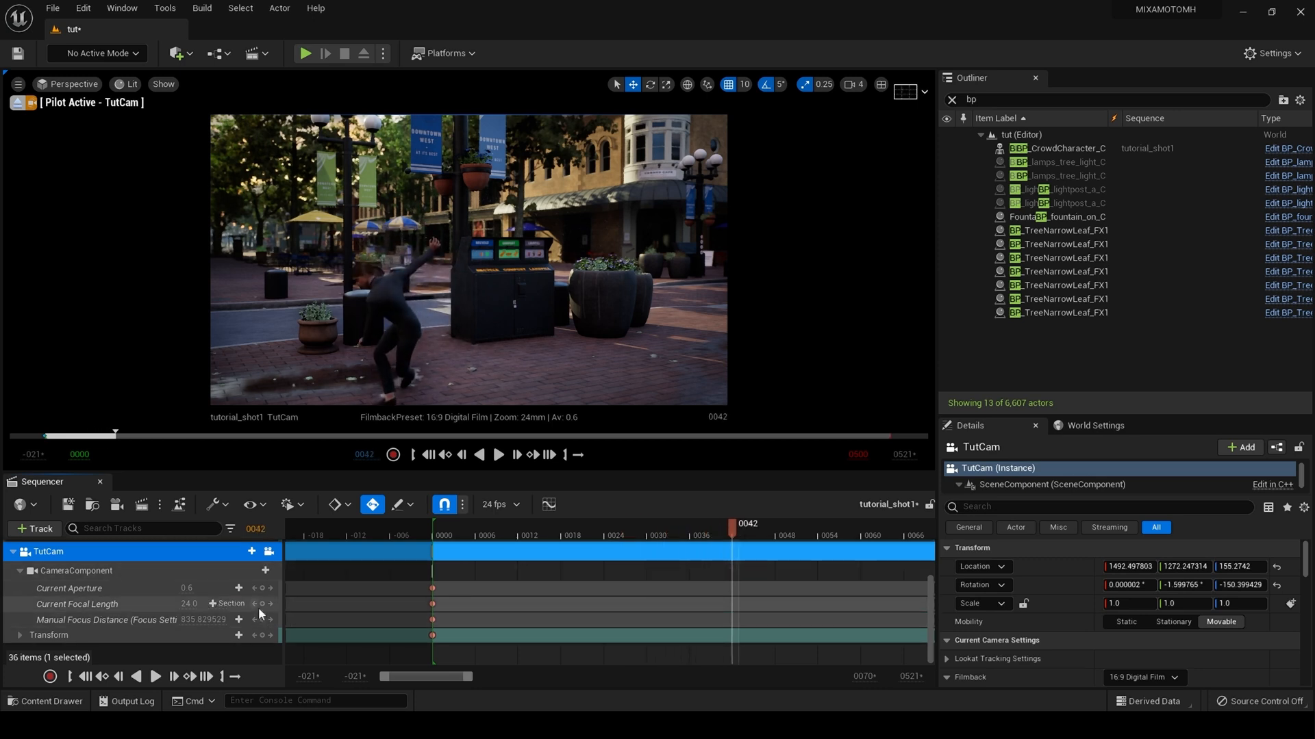
left_click(262, 635)
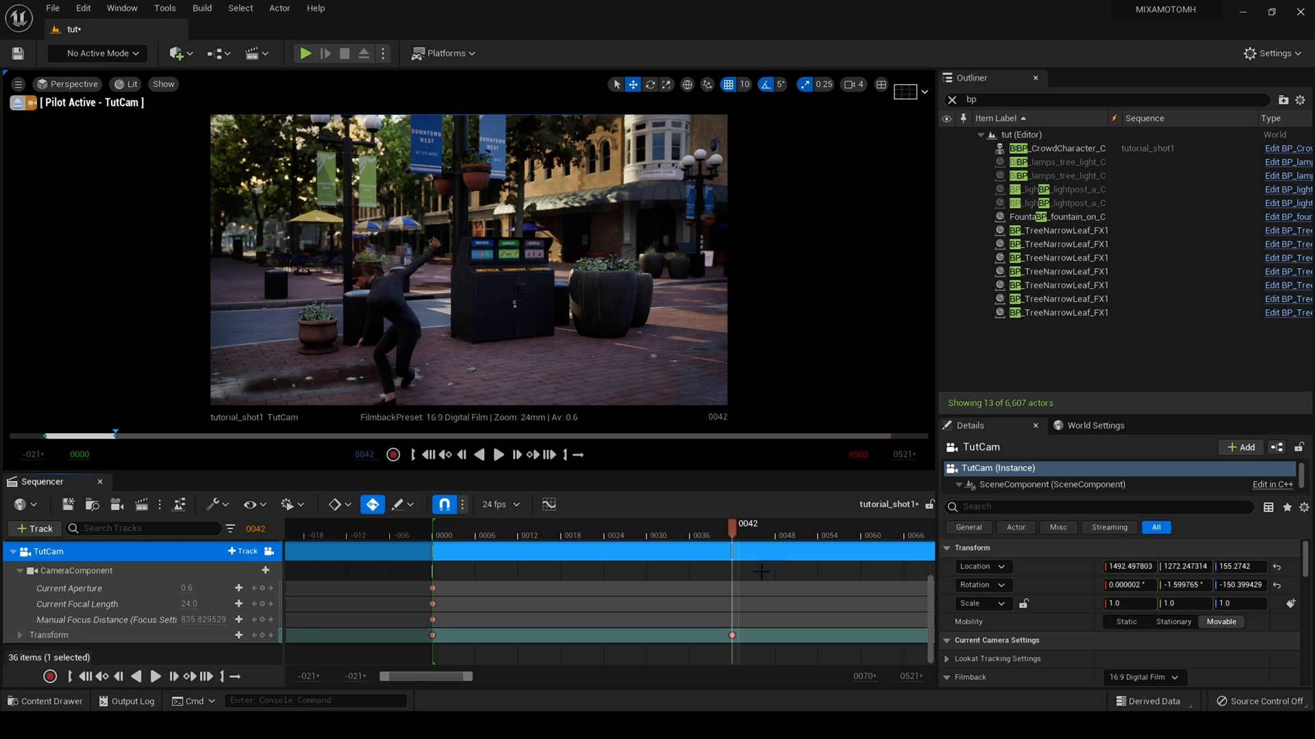
At frame 77, key TutCam's rotation with a yaw of about -172.85 and a pitch of about -12.16 to follow the fallen character.
left_click_drag(438, 677, 483, 677)
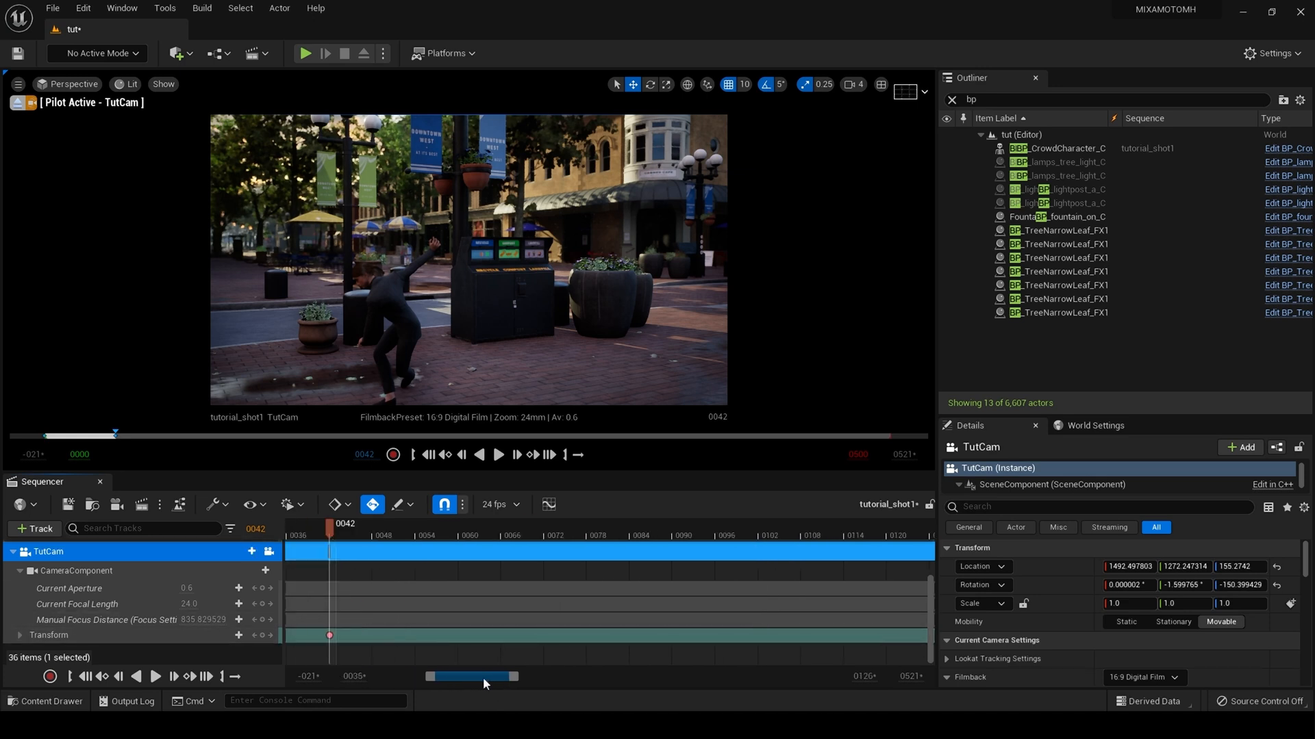
left_click_drag(335, 526, 586, 559)
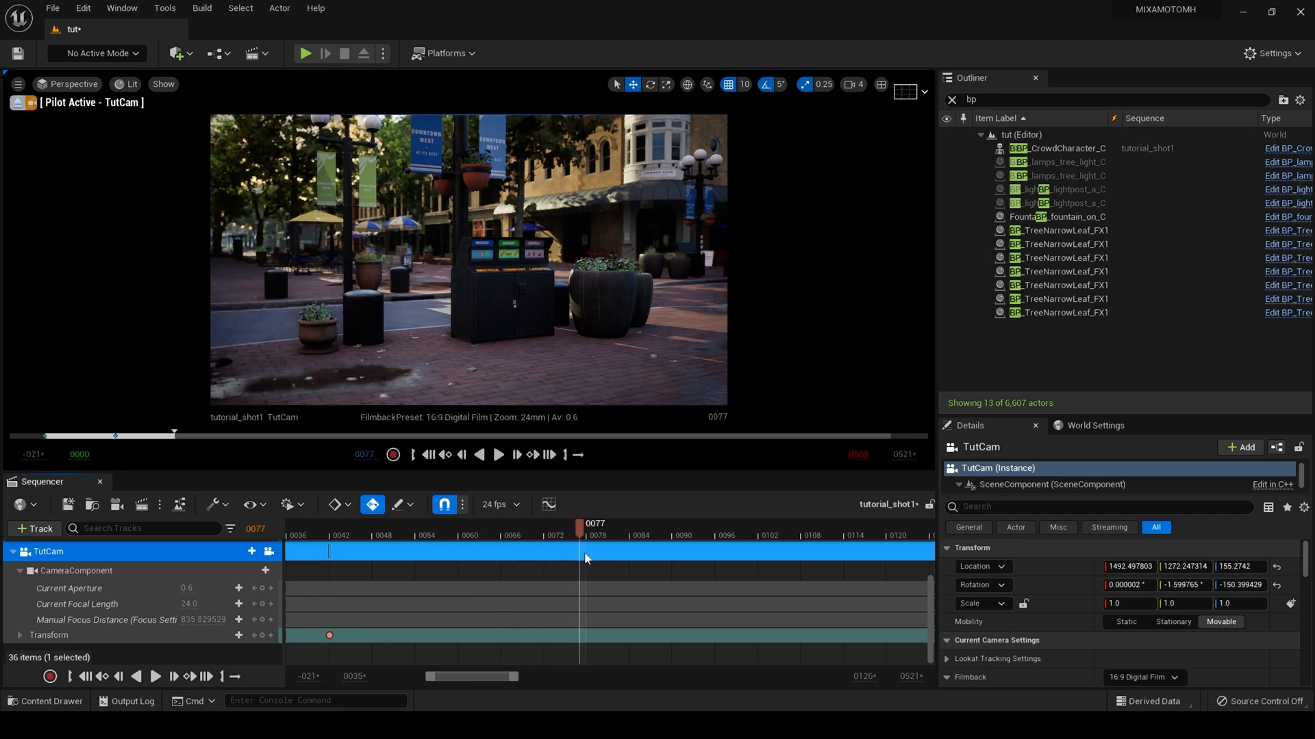
left_click(20, 636)
scroll(46, 628, "down", 1)
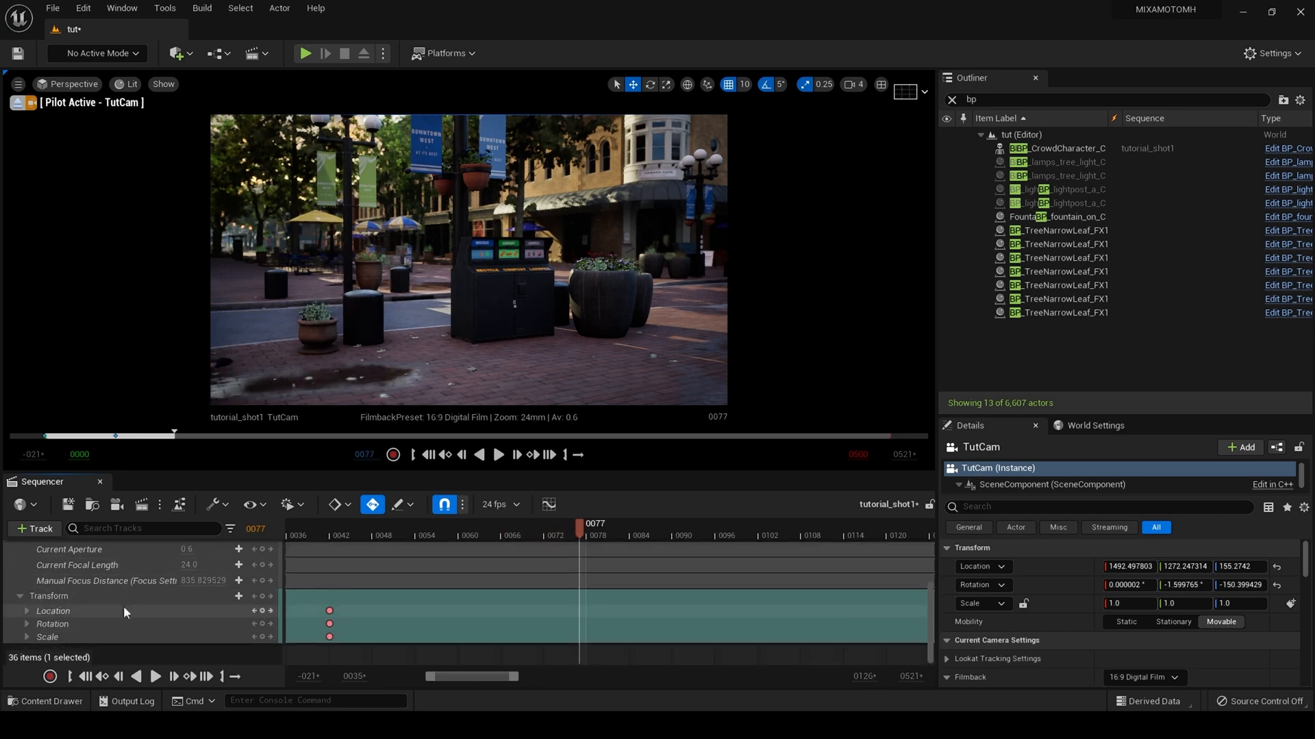
left_click(26, 610)
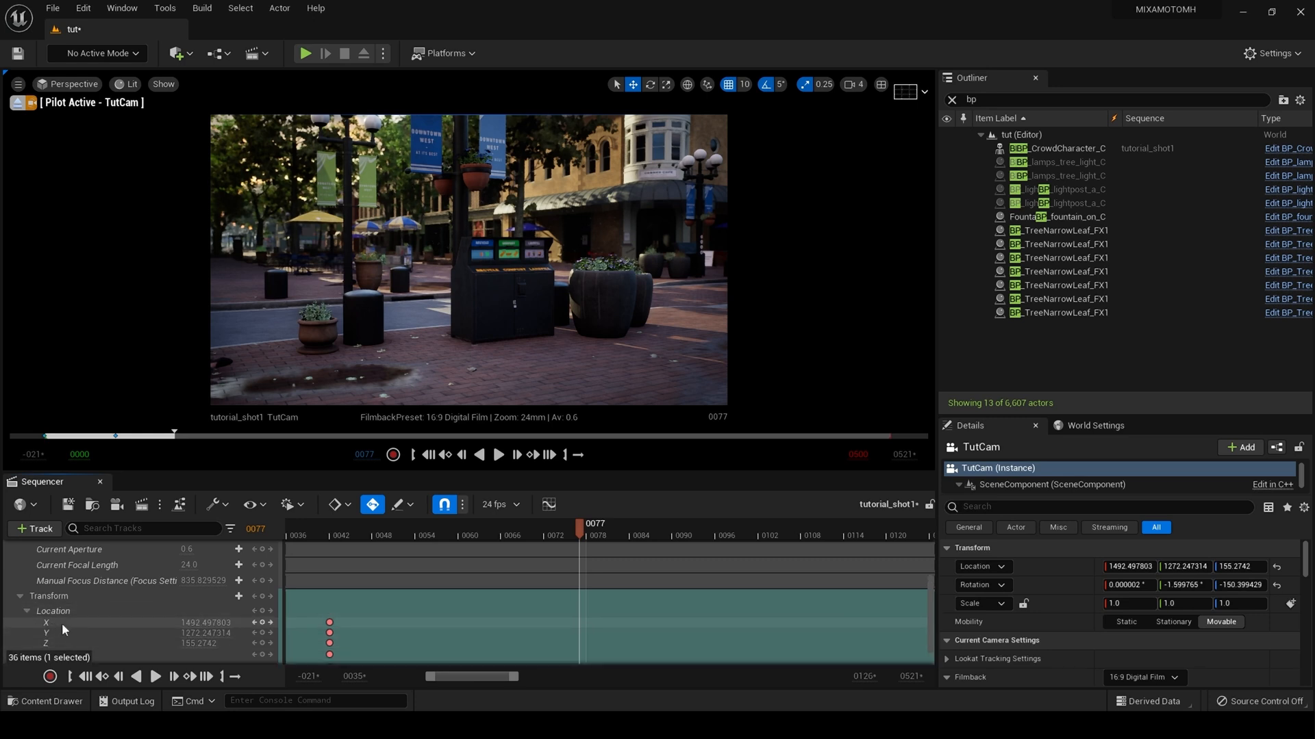
scroll(61, 623, "down", 1)
left_click(27, 623)
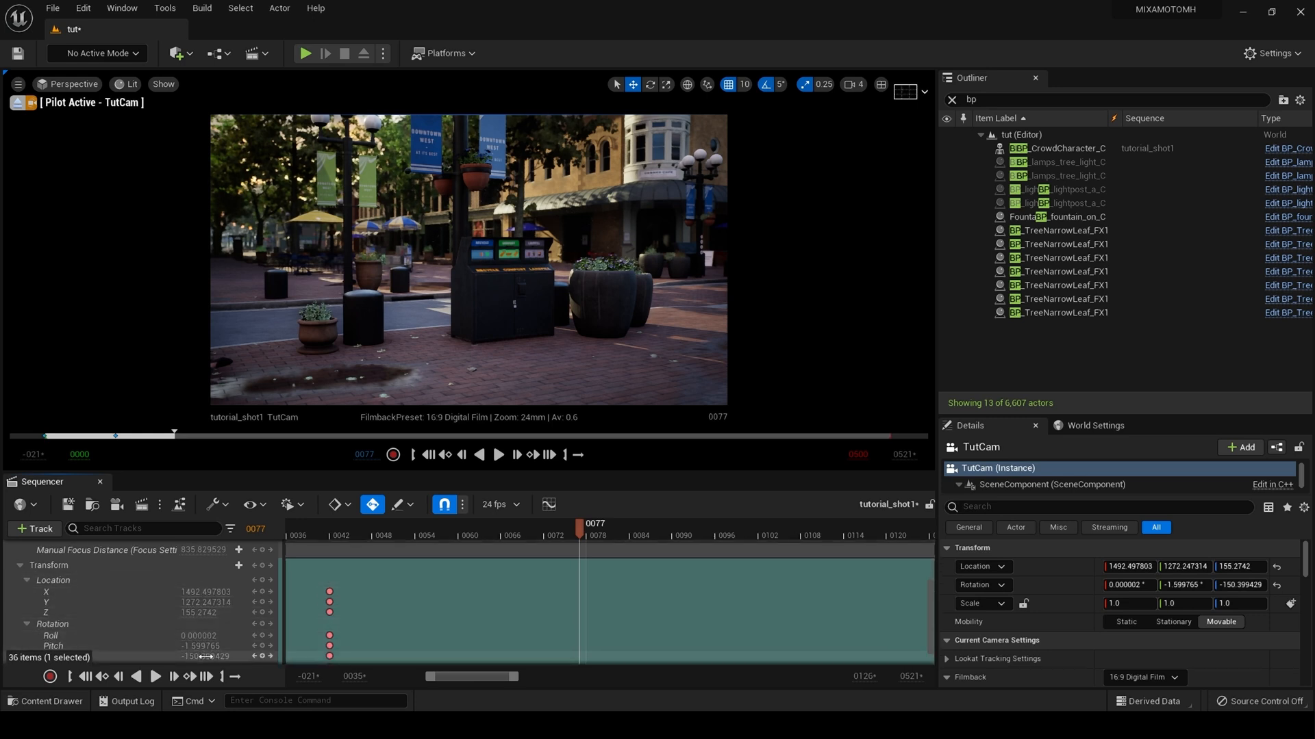
left_click_drag(204, 657, 175, 657)
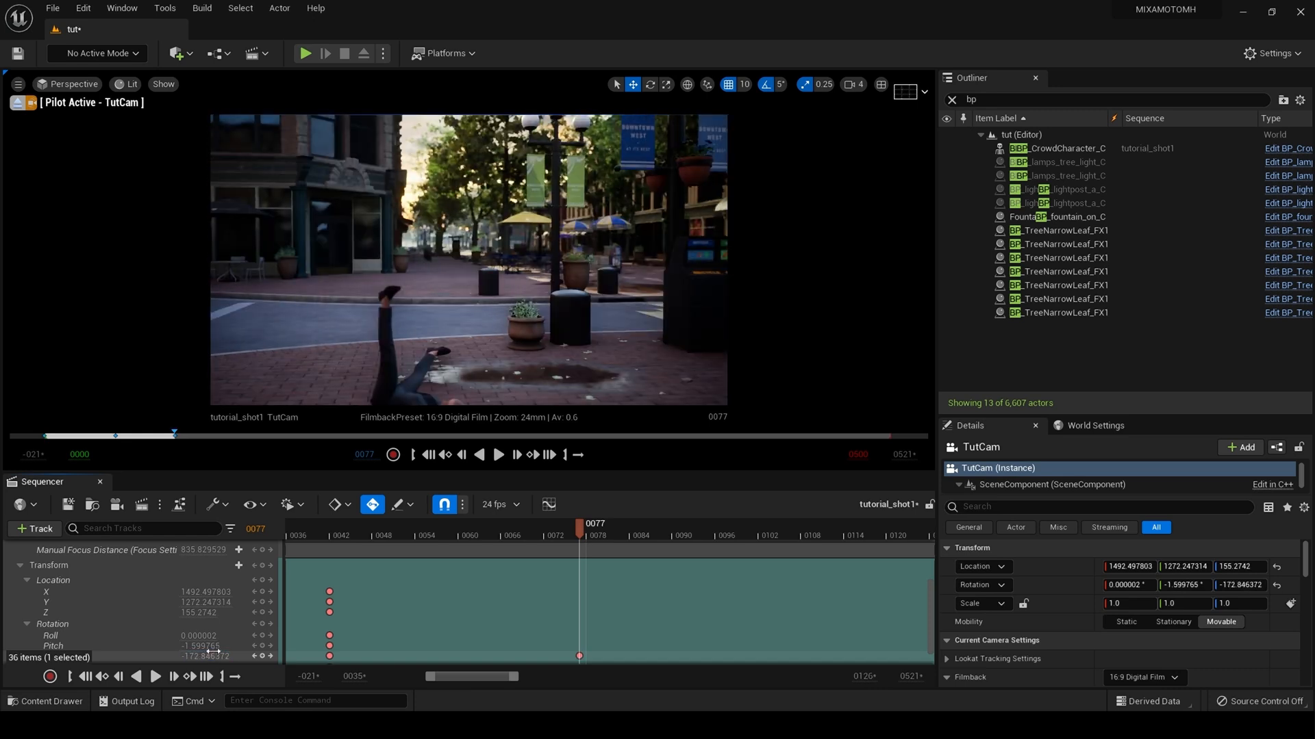
left_click_drag(200, 646, 185, 645)
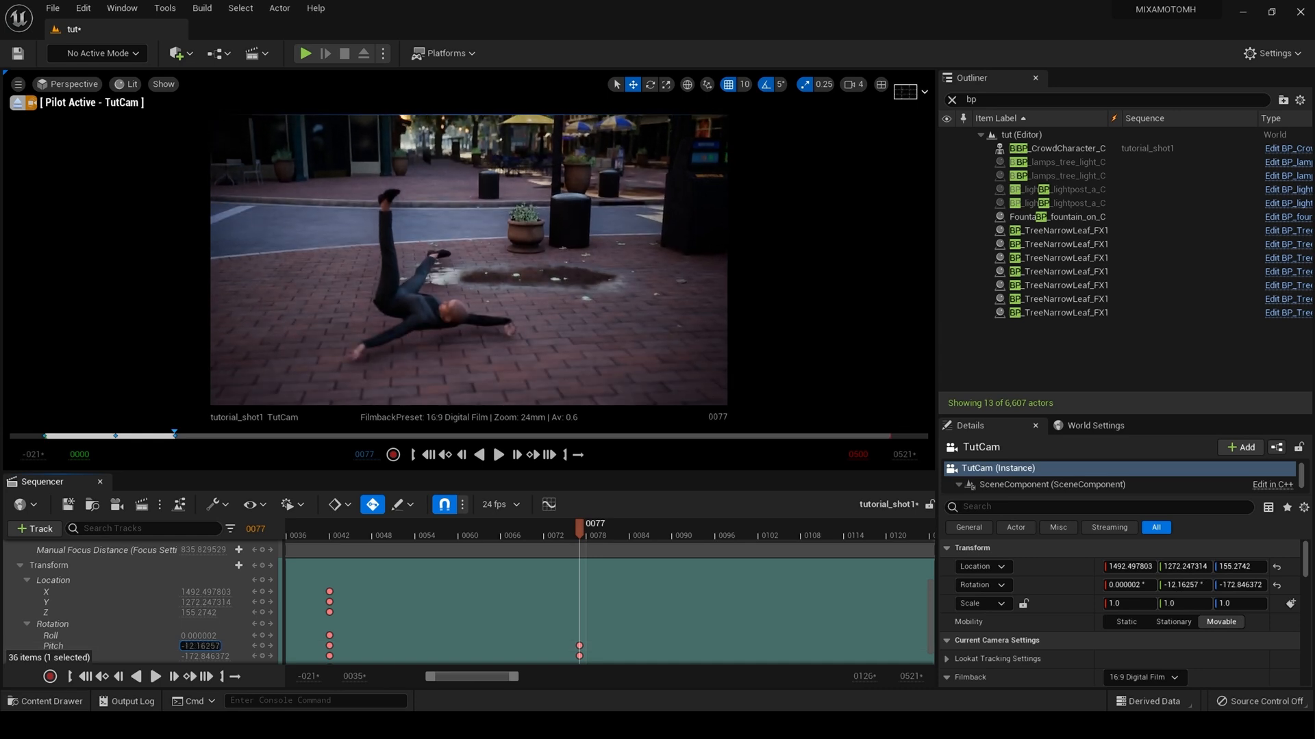
Move TutCam closer at frame 77 with location X about 1347.49, and tilt it down to a pitch of about -18.83.
left_click_drag(208, 593, 164, 593)
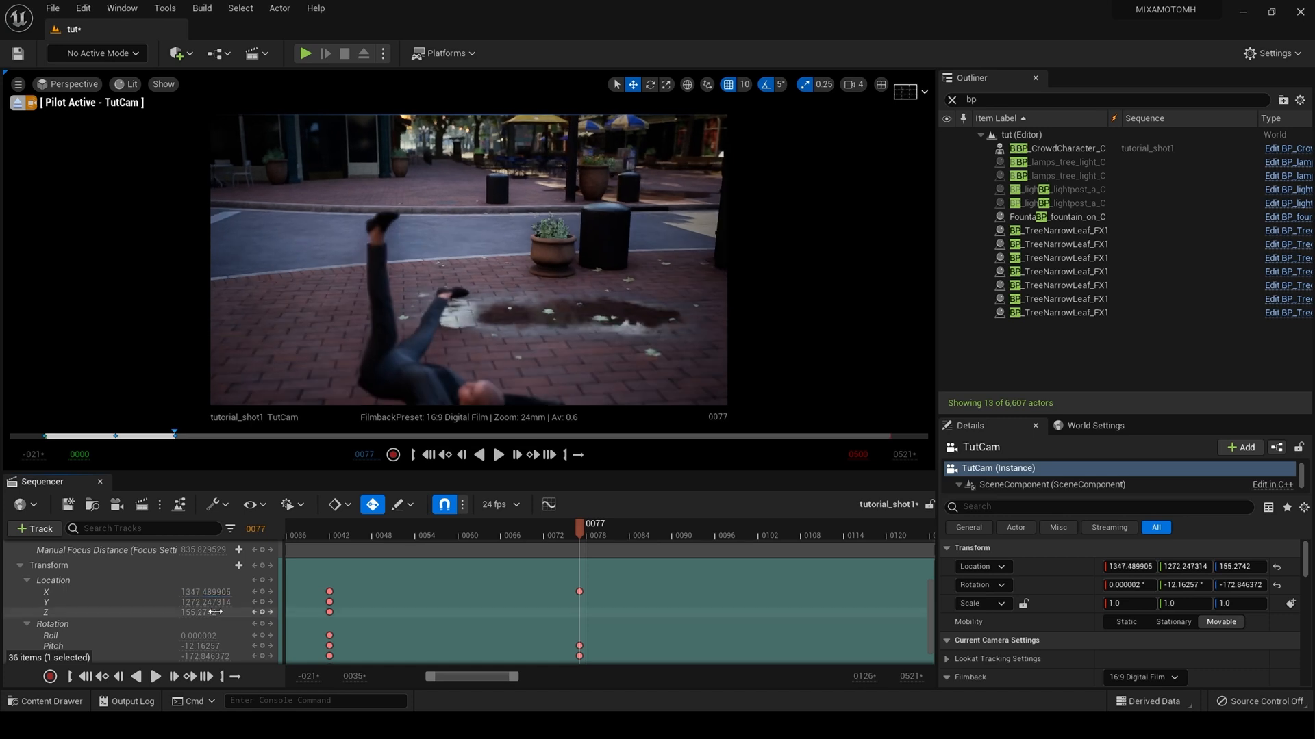
left_click_drag(209, 647, 181, 647)
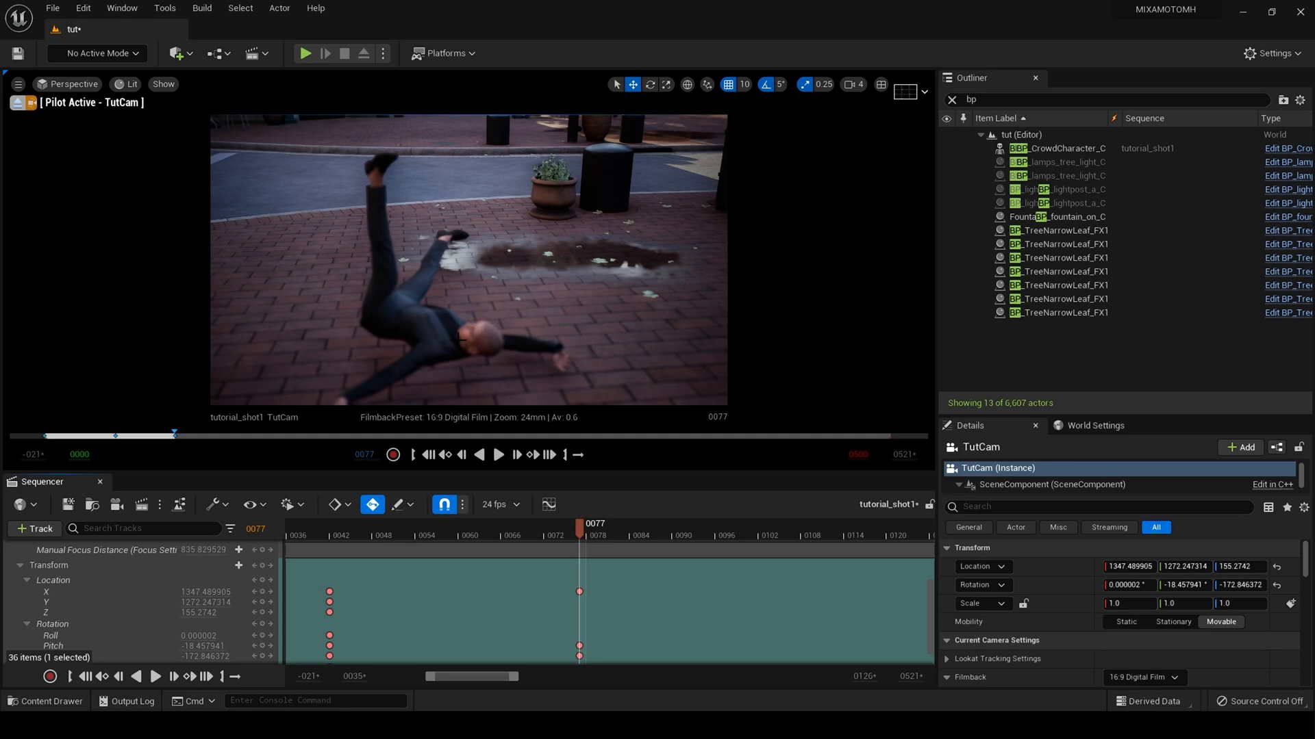
left_click_drag(212, 647, 207, 647)
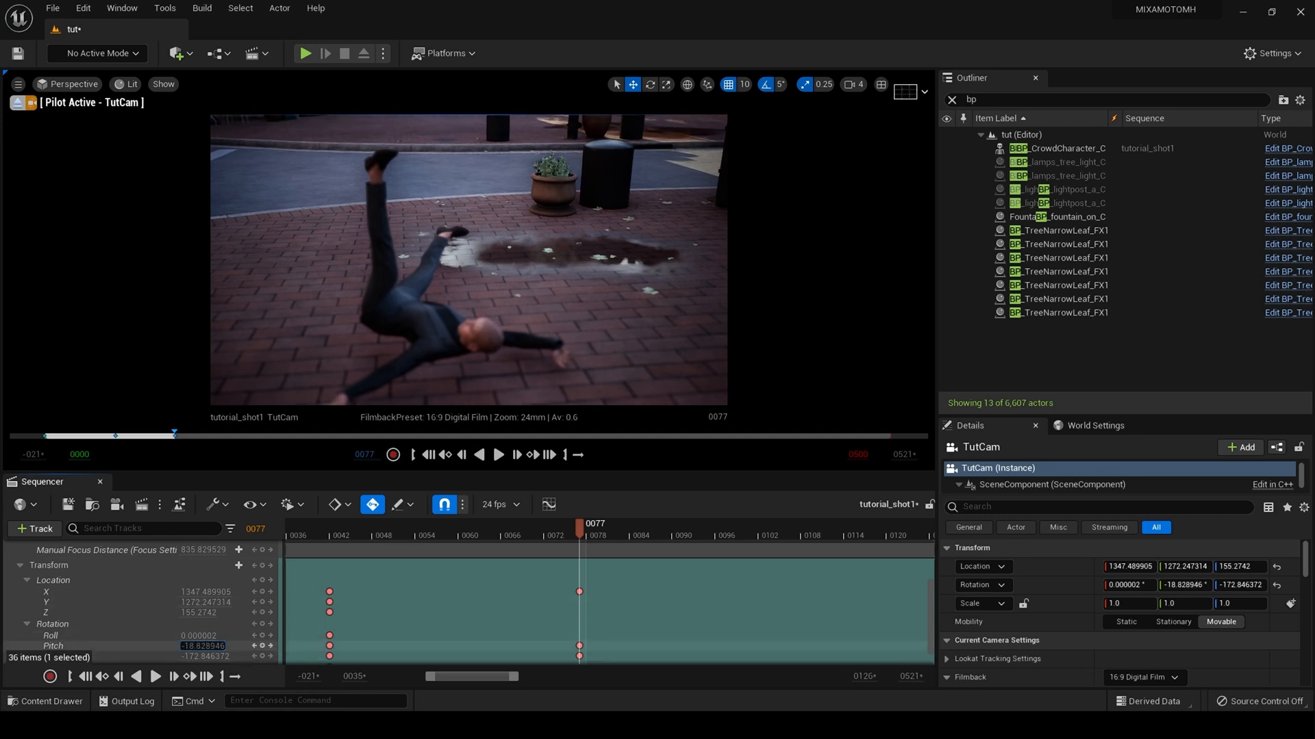
Key TutCam's manual focus distance at about 282.85 on frame 77, and key its current focus distance on frame 42.
scroll(194, 573, "up", 2)
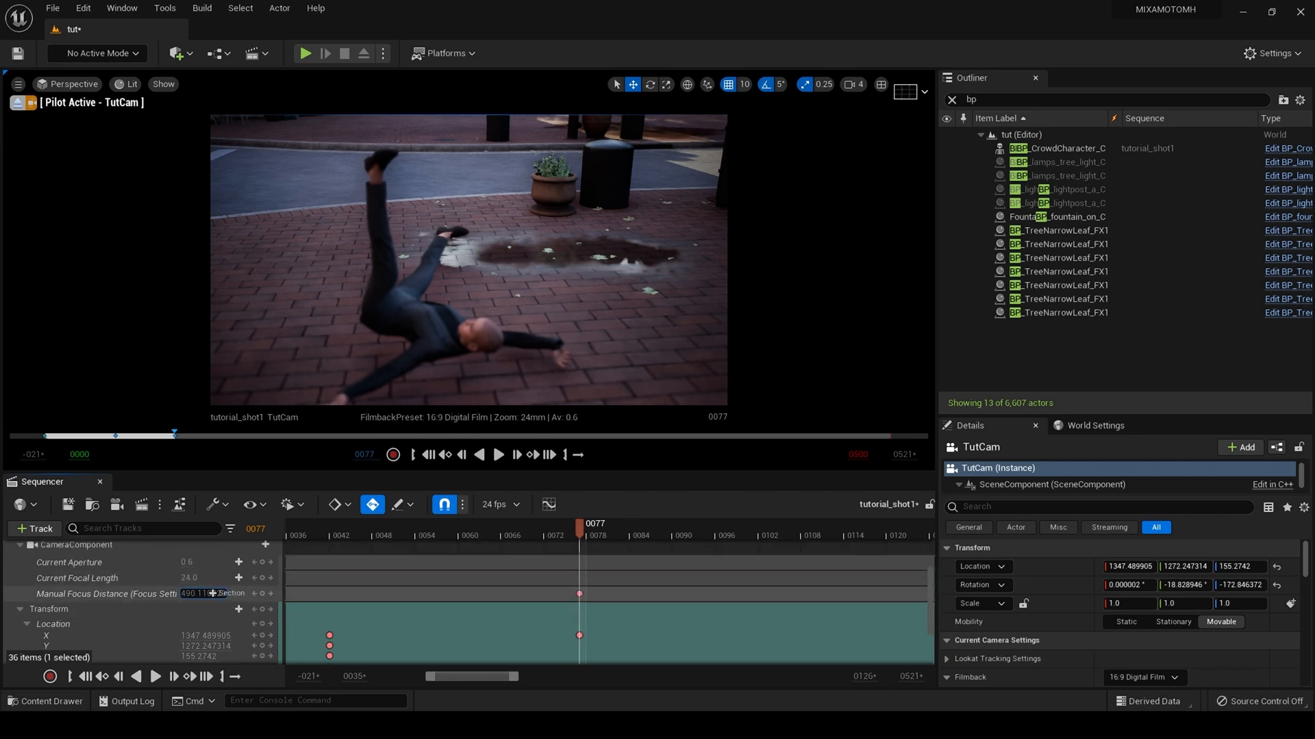
left_click_drag(211, 593, 190, 594)
scroll(397, 603, "down", 1)
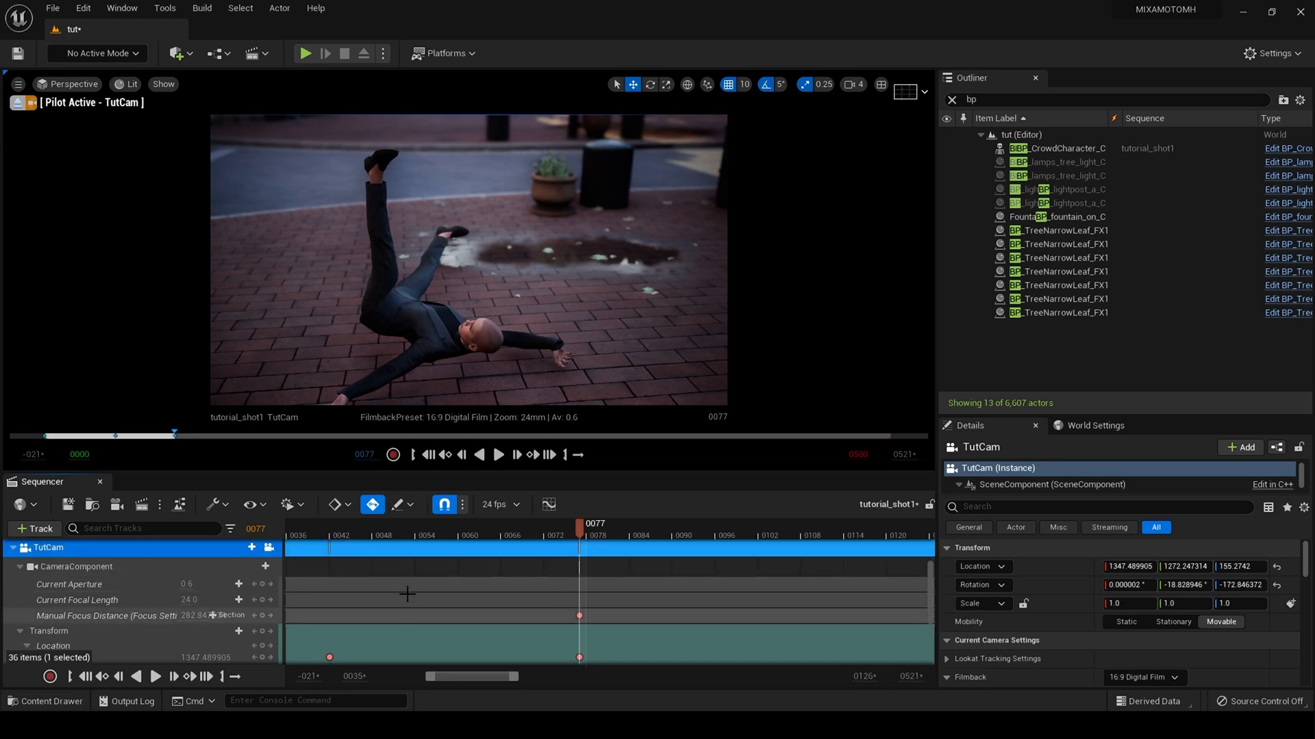
left_click(110, 614)
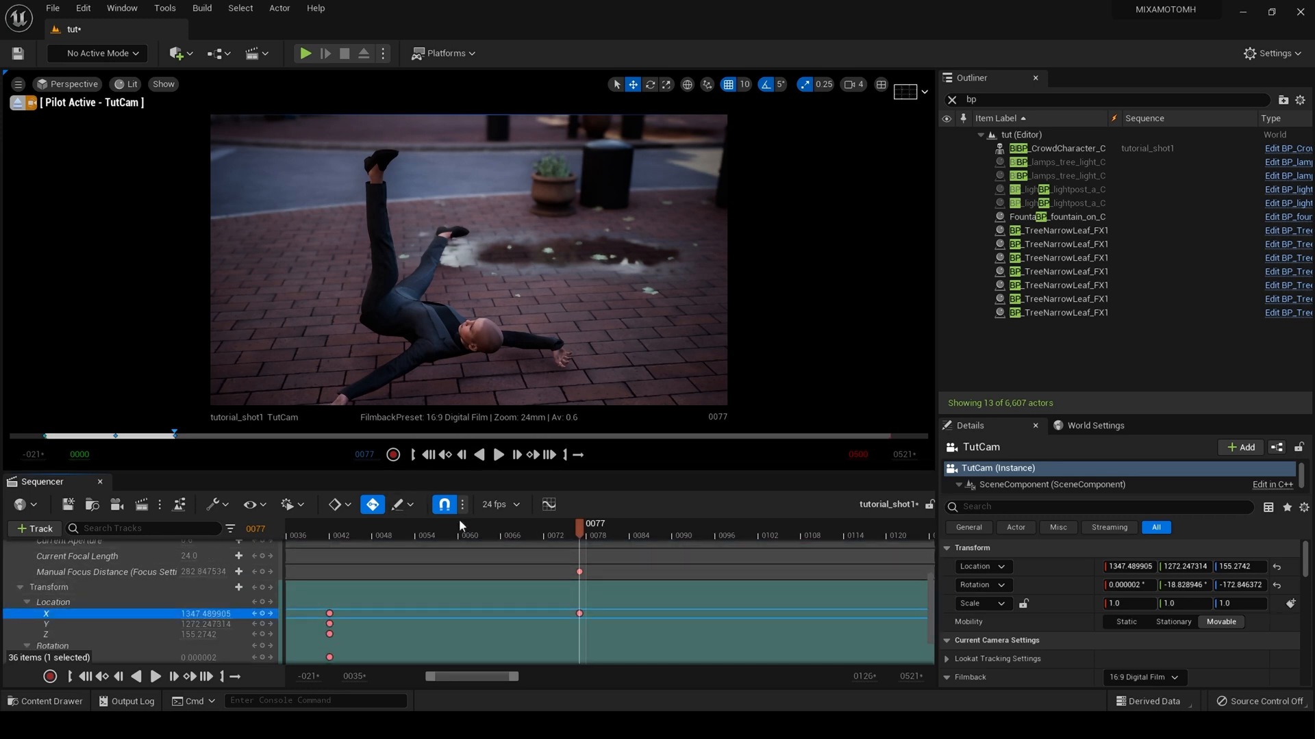
left_click(445, 457)
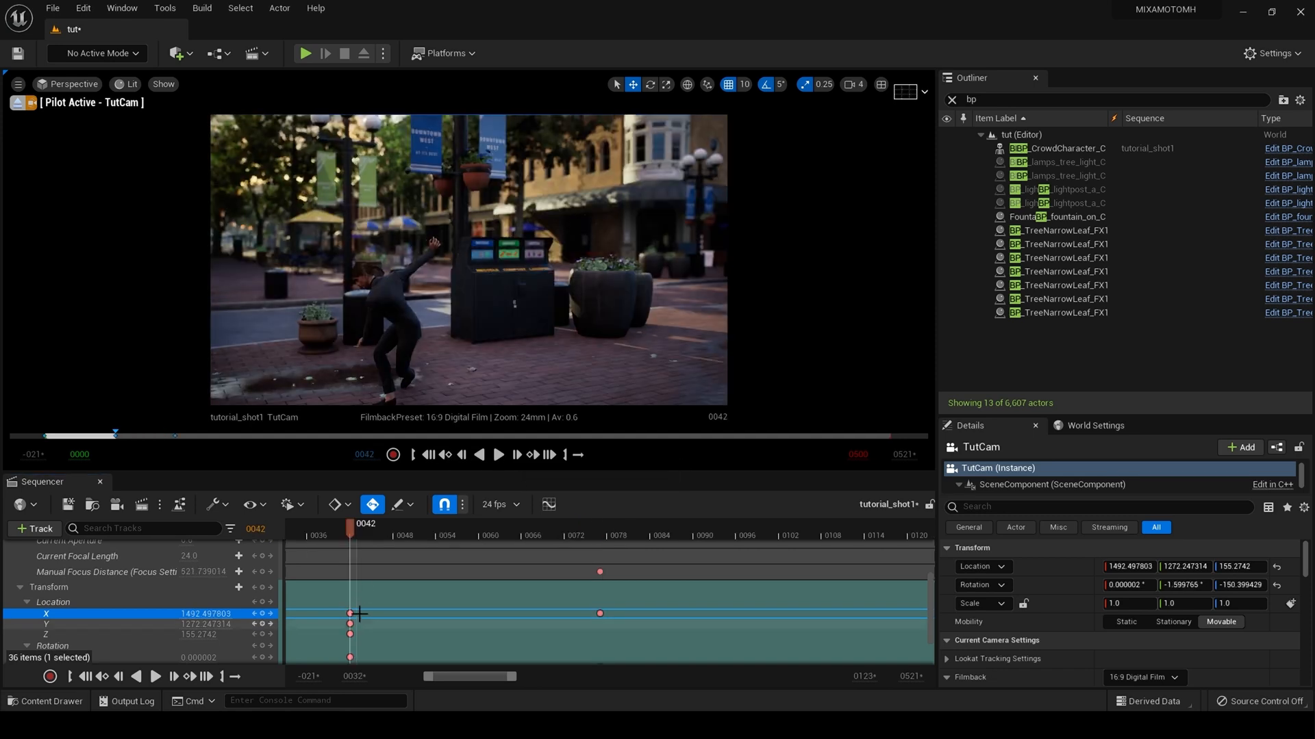
left_click(263, 572)
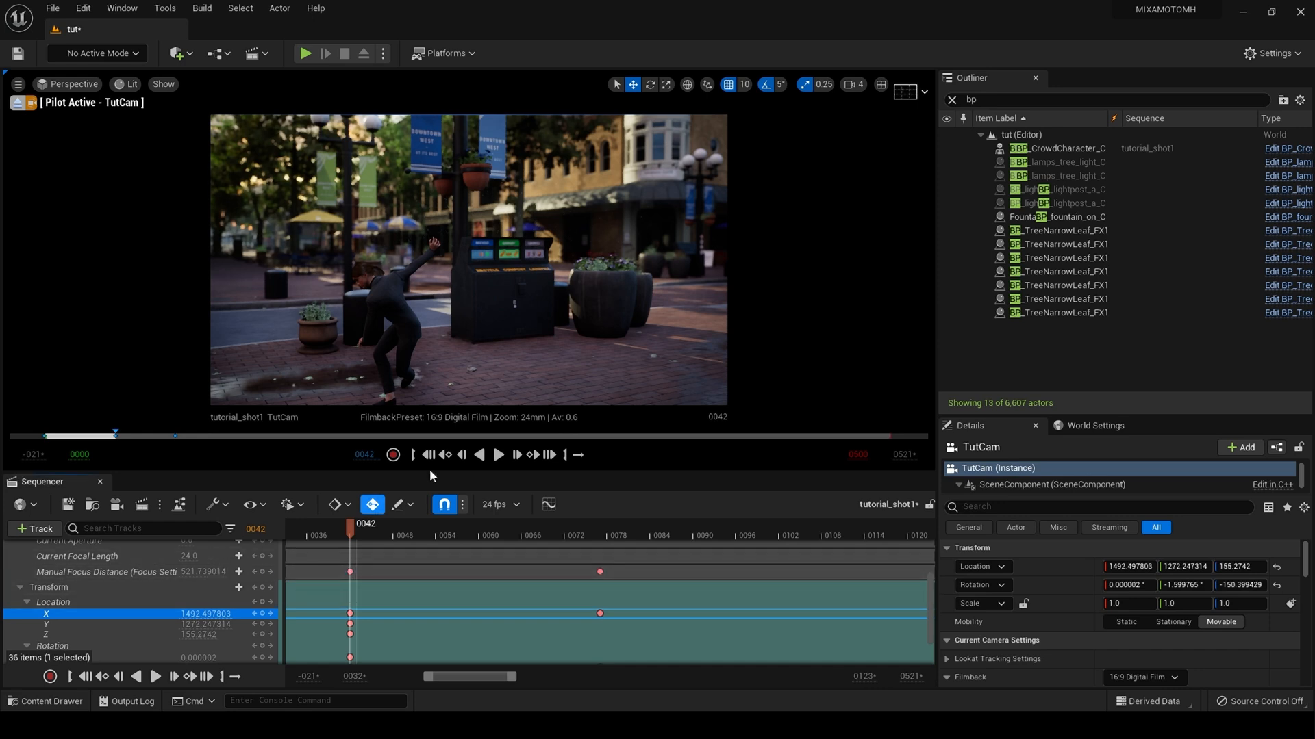
Play the camera move from frame 42 and again from frame 0, and return the sequence to frame 0.
left_click(499, 455)
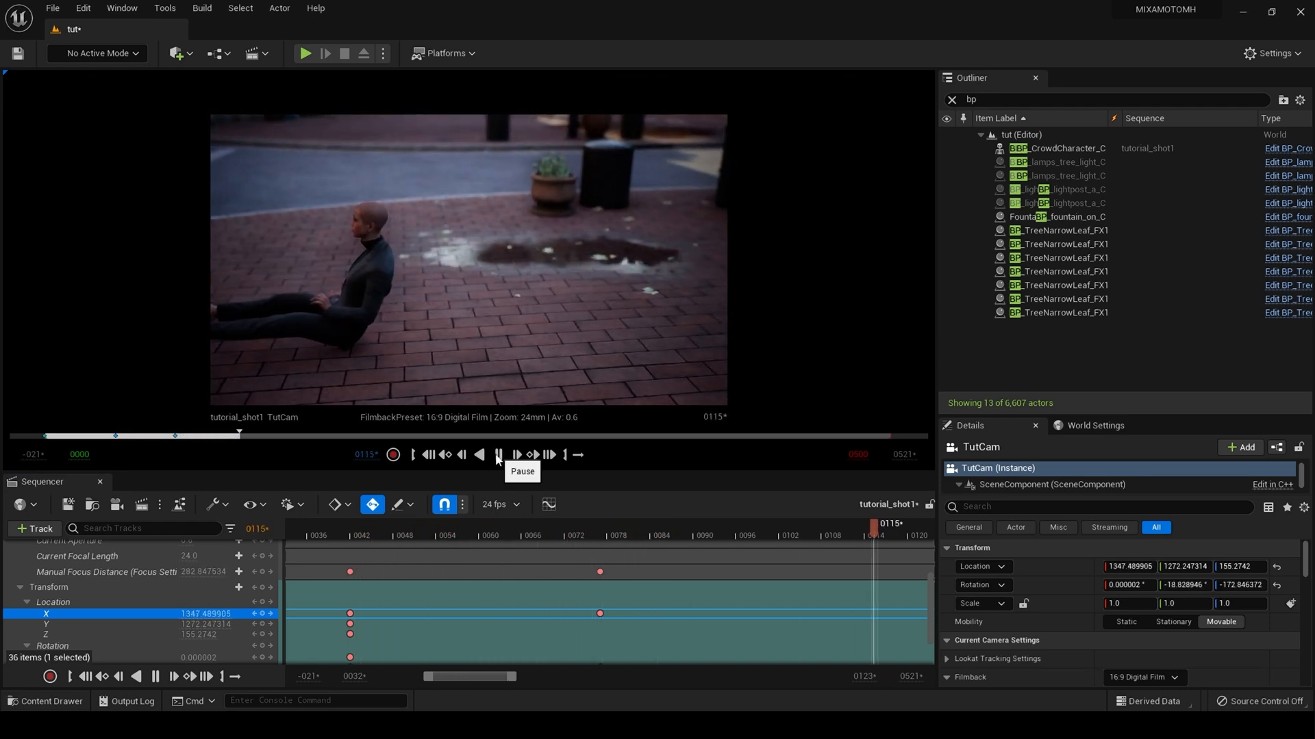
left_click(413, 456)
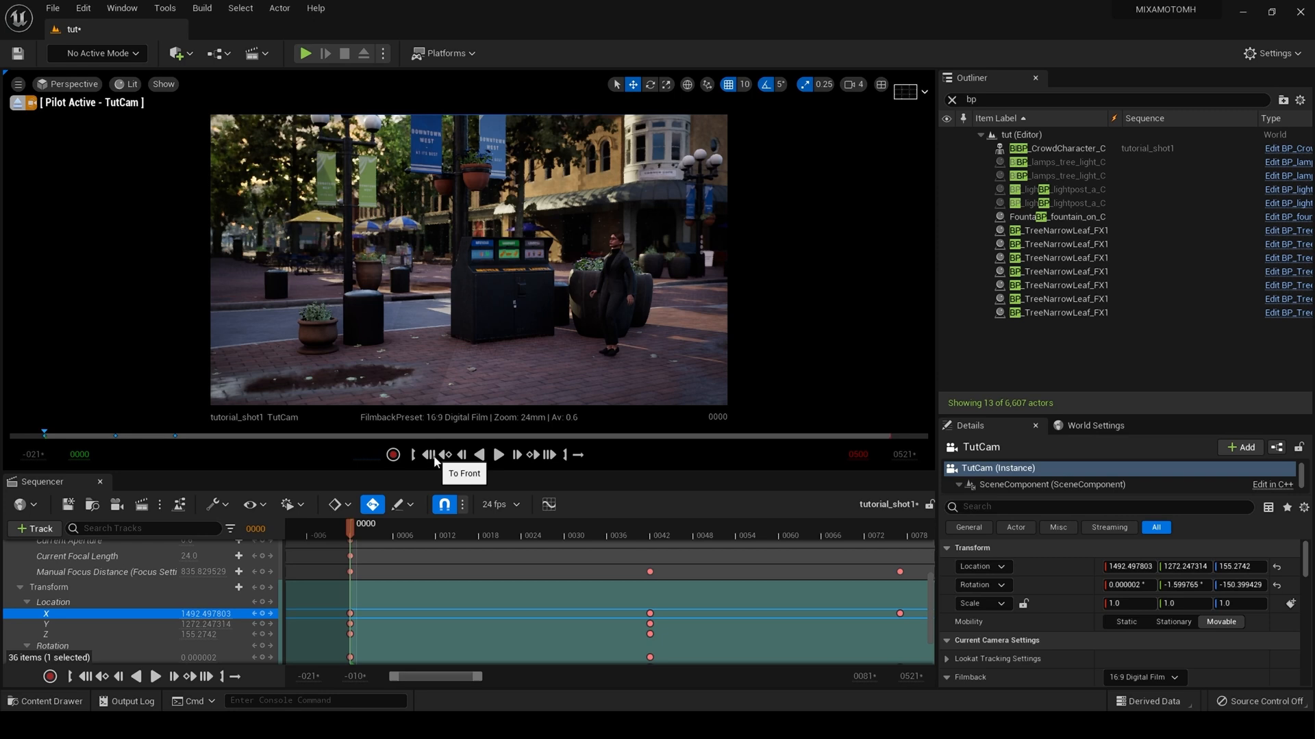
left_click(500, 455)
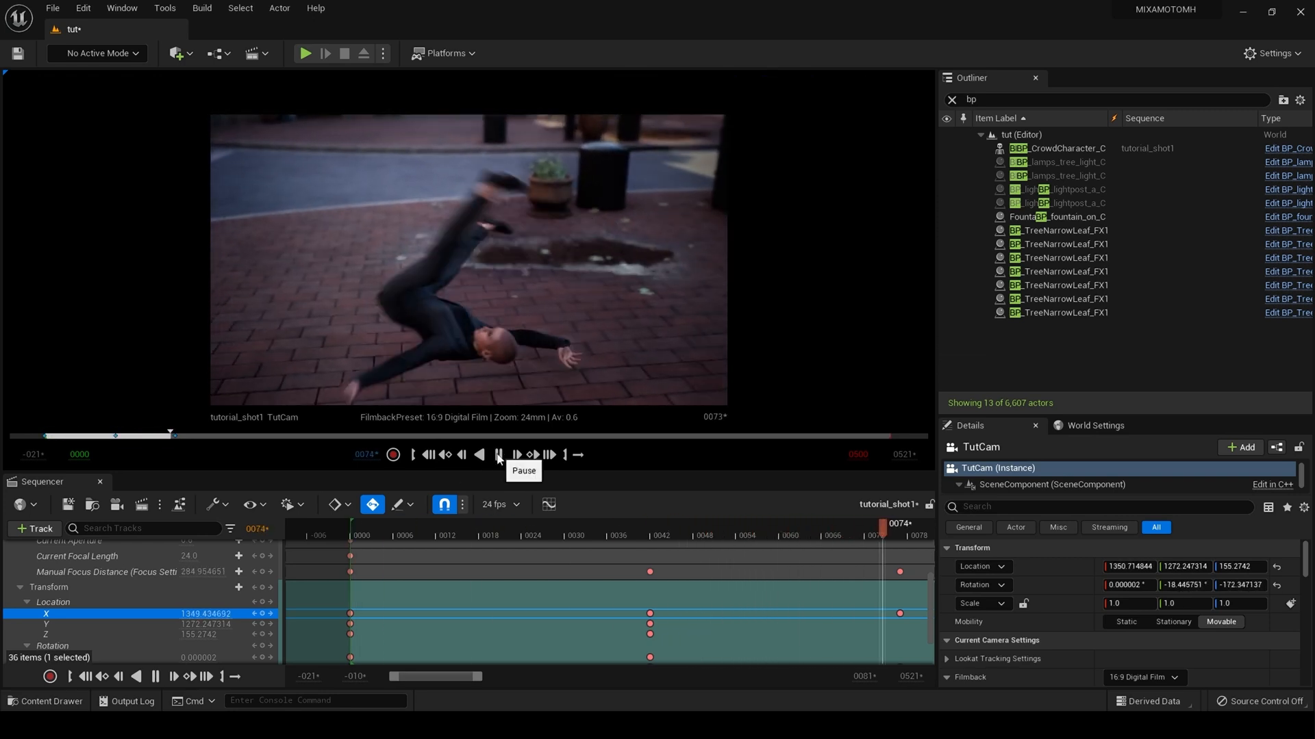
left_click(499, 456)
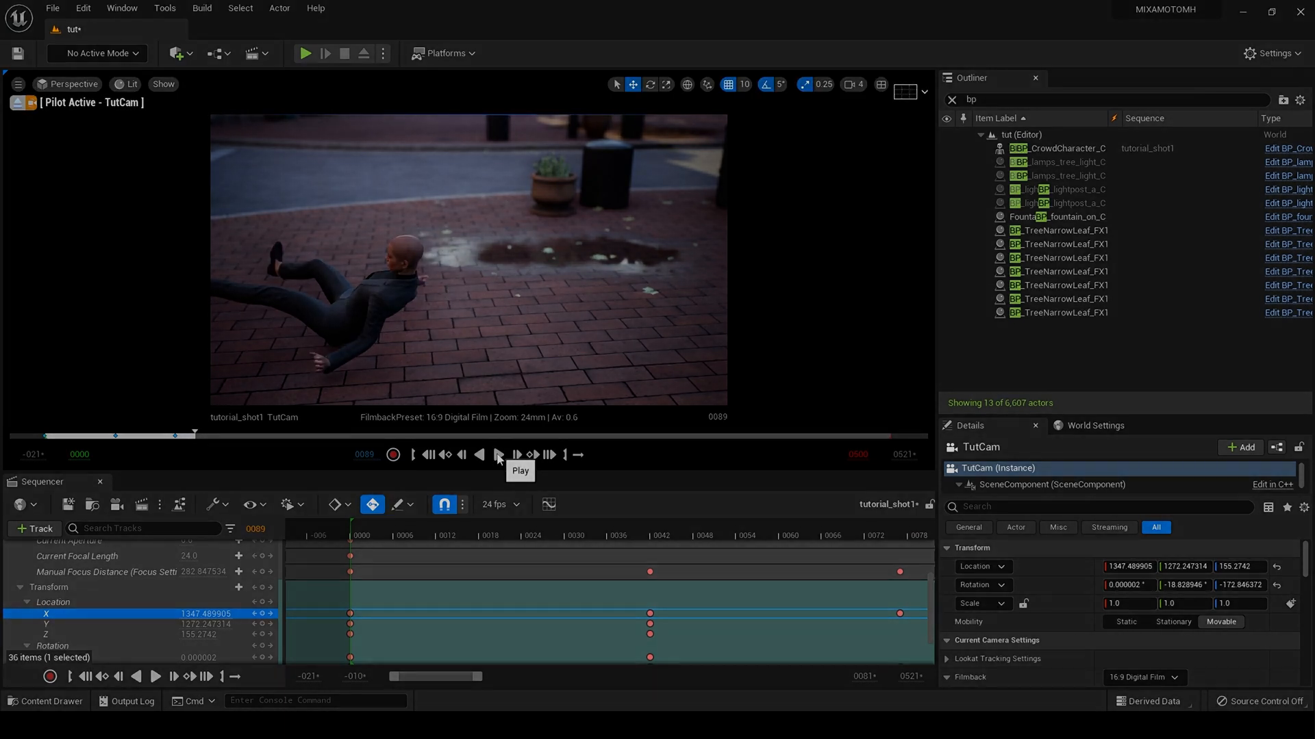
left_click(428, 455)
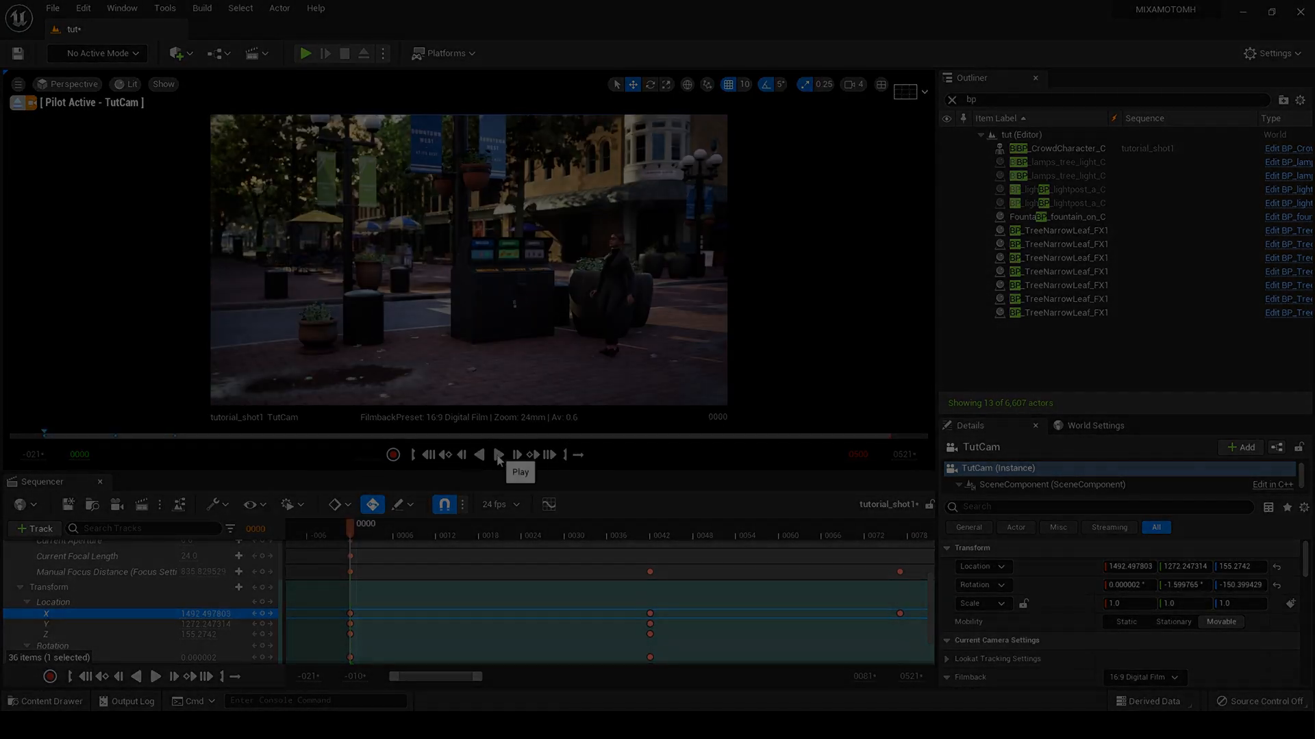
Set all of TutCam's location, rotation and scale keys to linear interpolation.
left_click(498, 455)
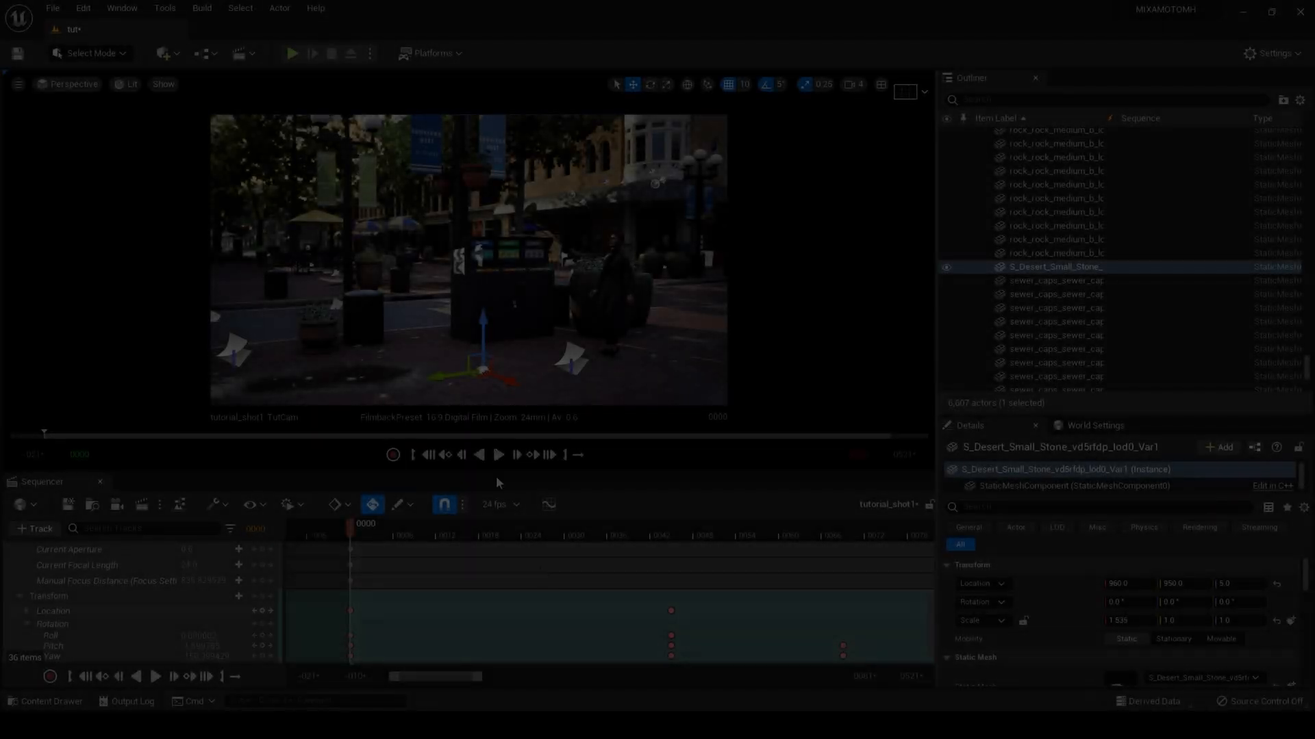
scroll(660, 615, "down", 1)
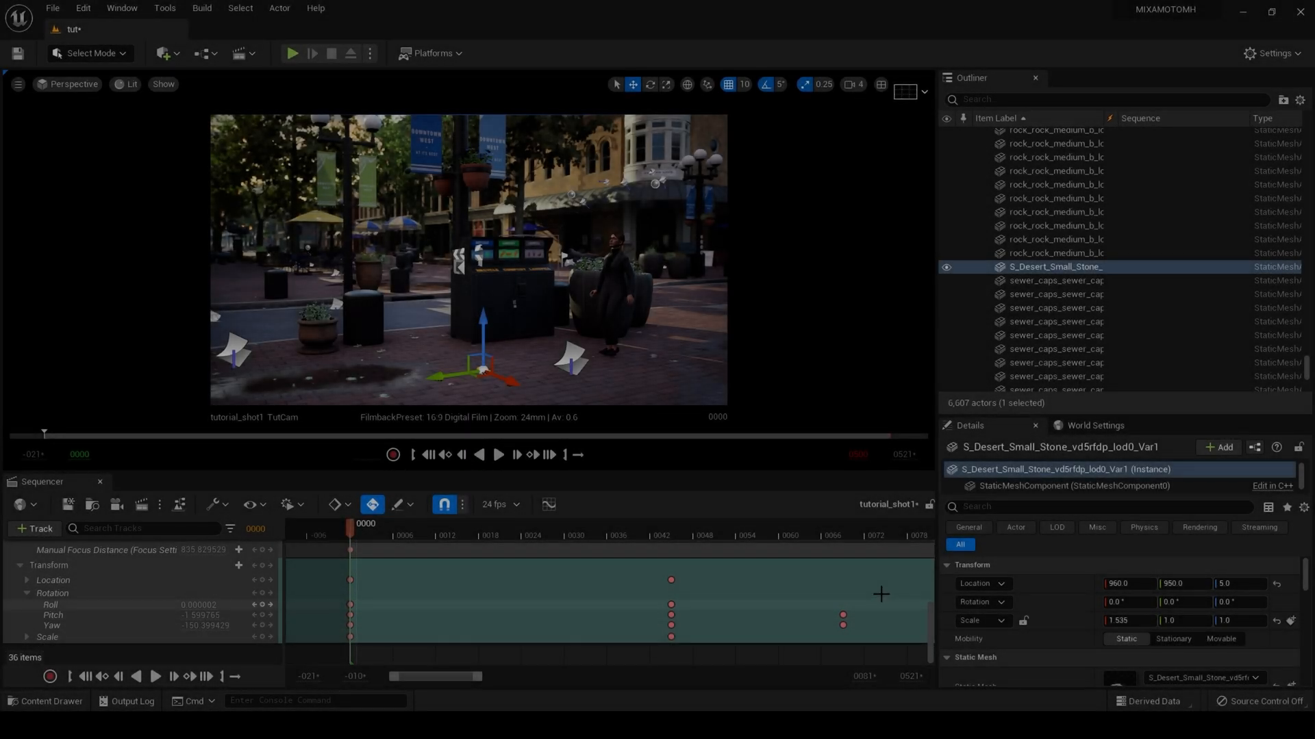
left_click_drag(876, 577, 313, 658)
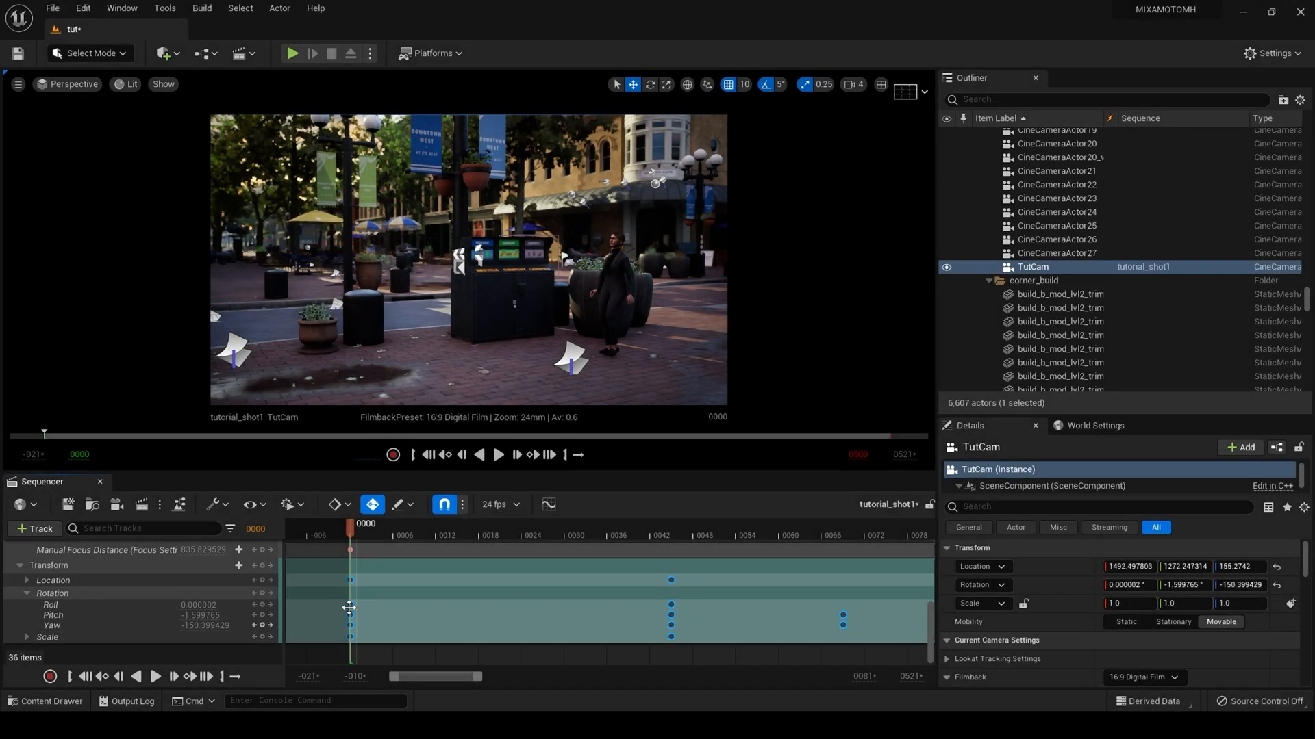
right_click(350, 578)
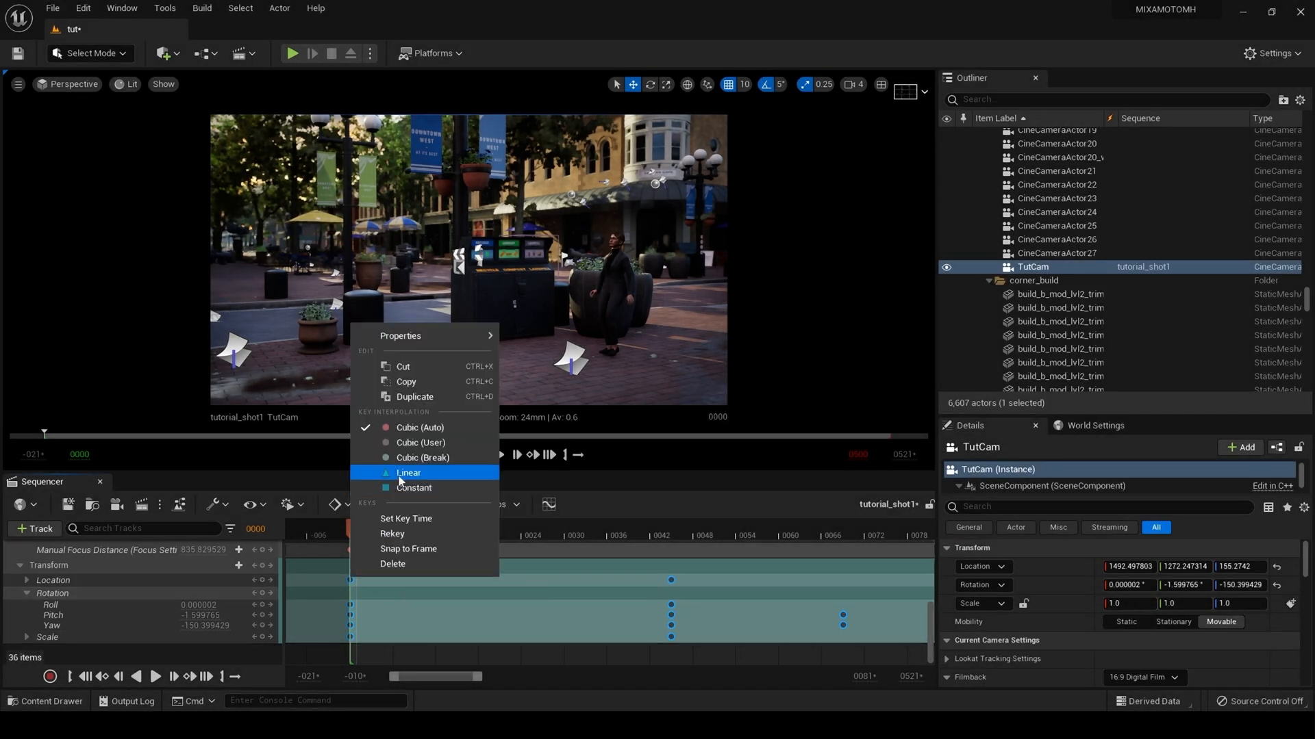
left_click(373, 483)
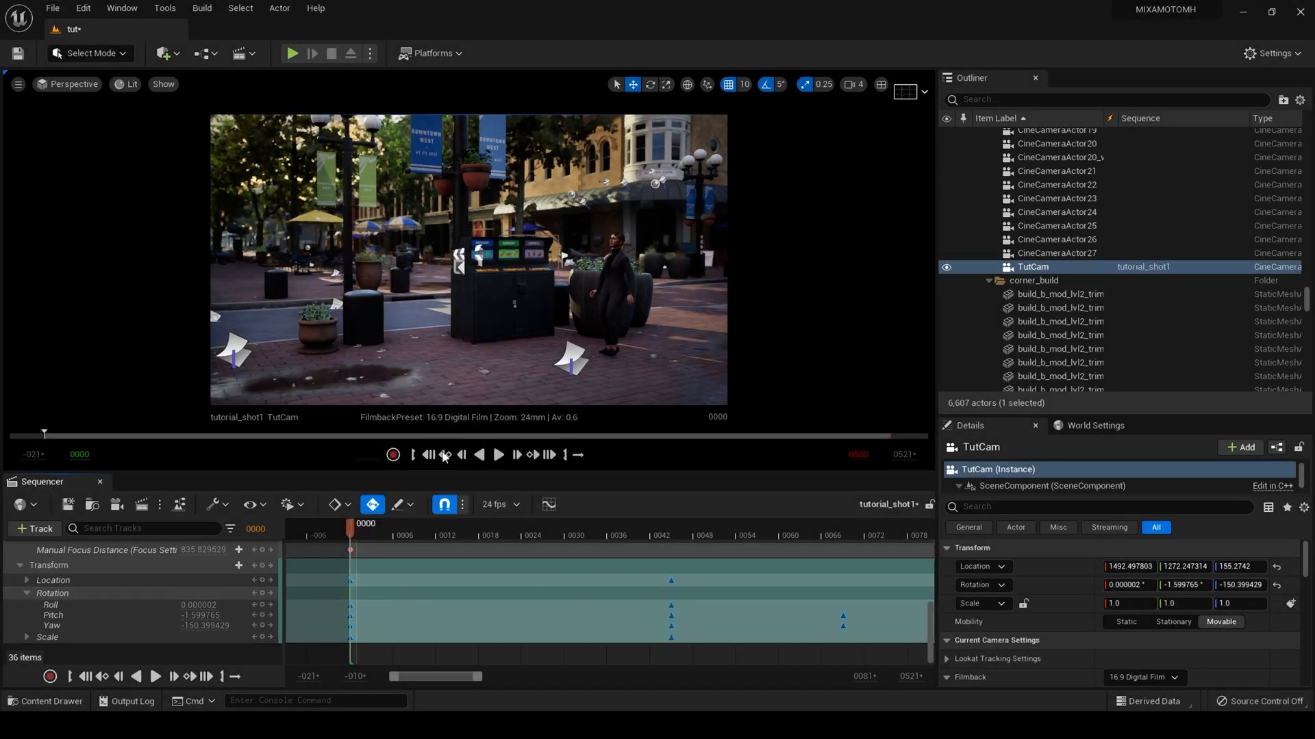
Play the camera move with linear keys from frame 0, stop it, and return the sequence to frame 0.
left_click(502, 456)
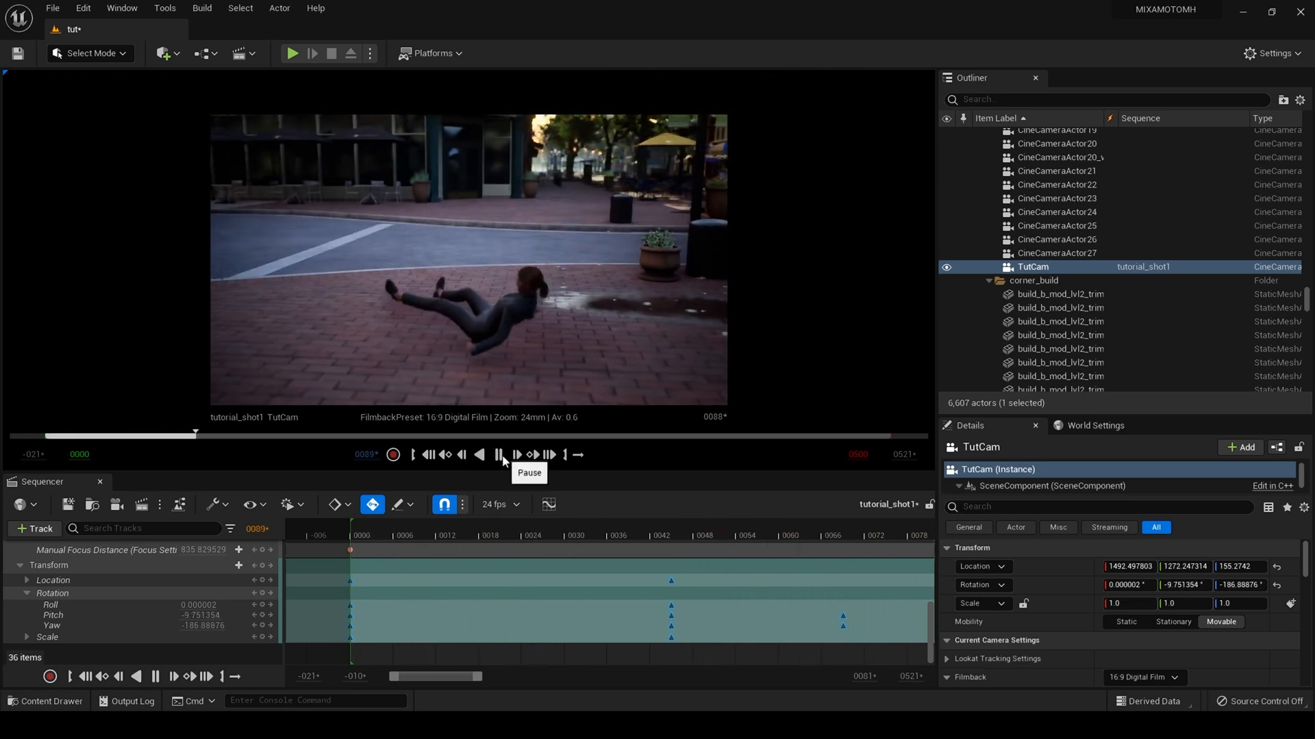
left_click(499, 455)
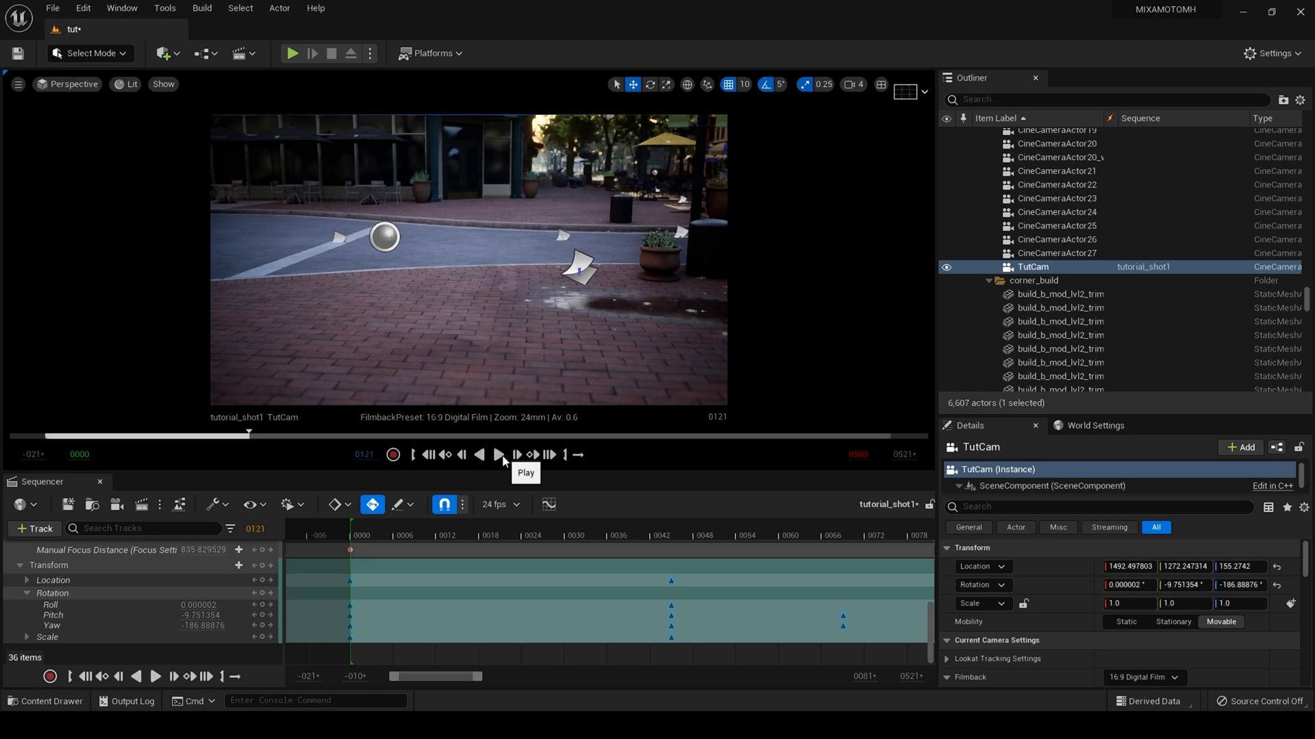
left_click(430, 456)
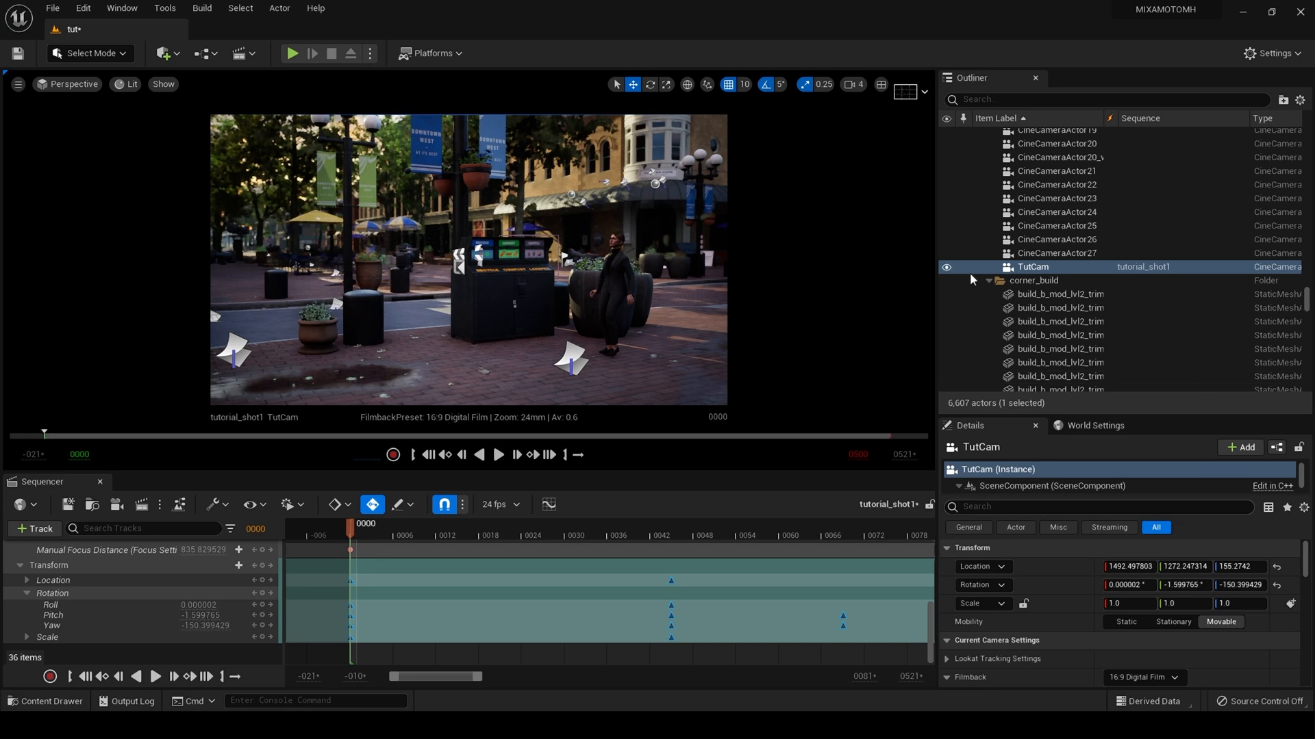
Change TutCam's filmback preset to Full Frame DSLR and set its sensor height to 15 mm.
left_click(1035, 269)
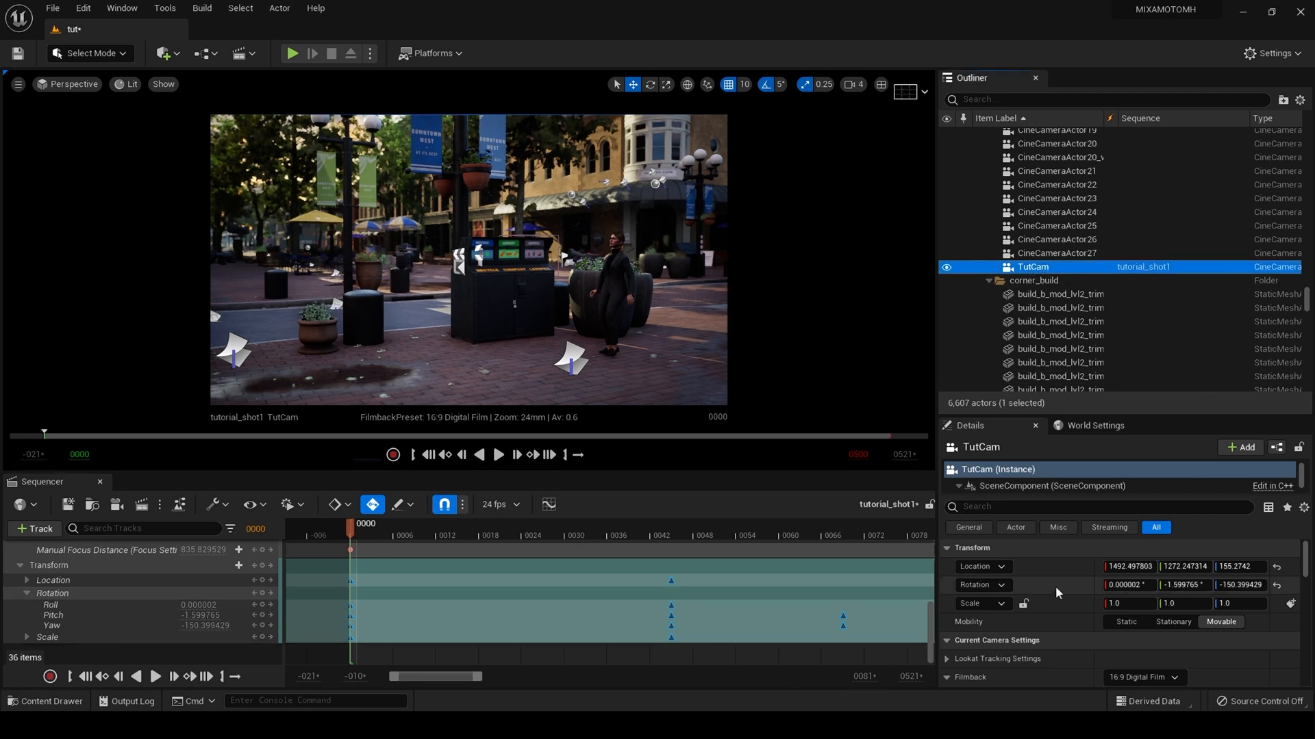
scroll(1133, 620, "down", 2)
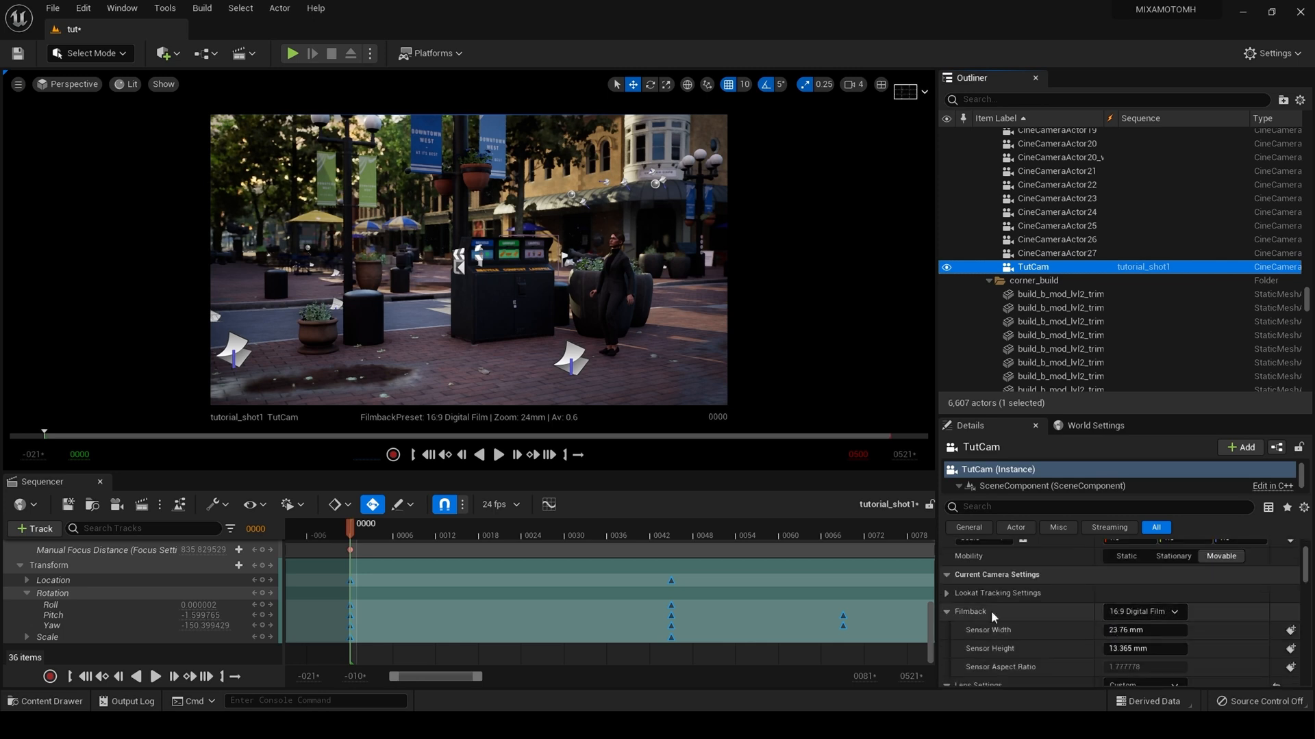
left_click(1162, 617)
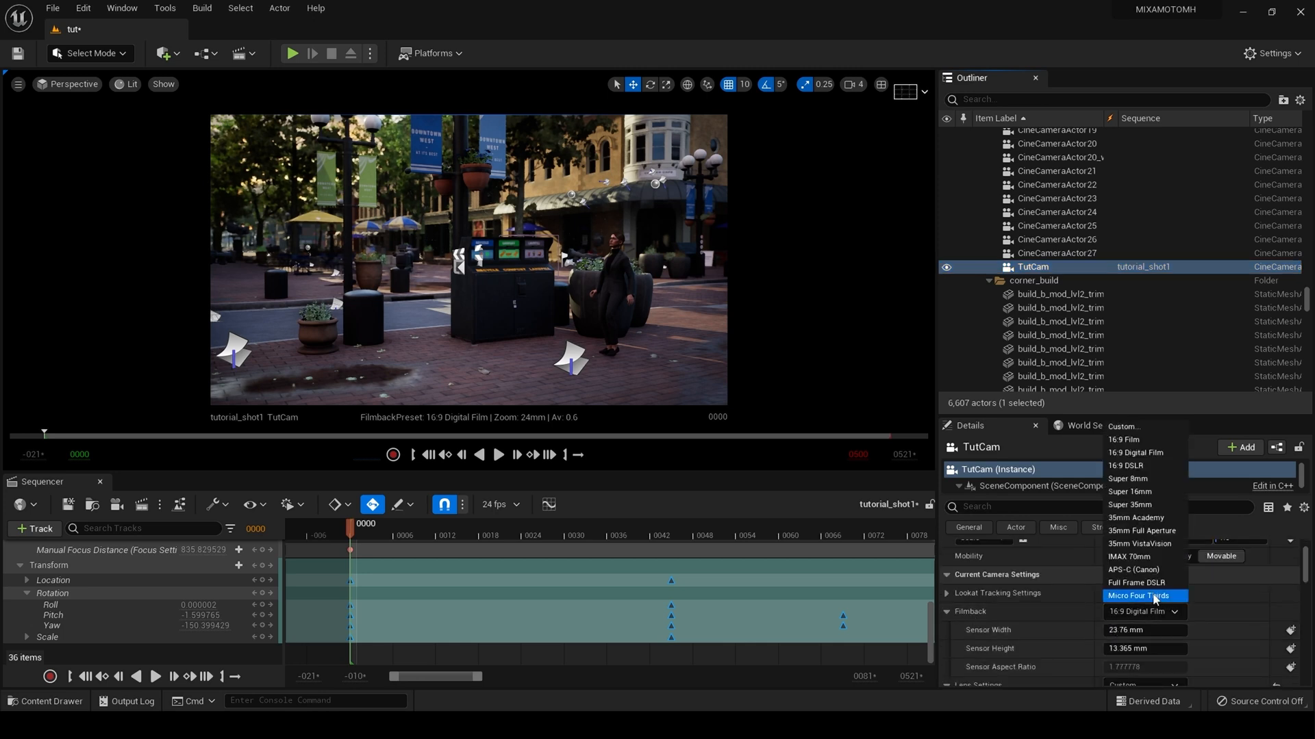
left_click(1154, 583)
left_click(1141, 645)
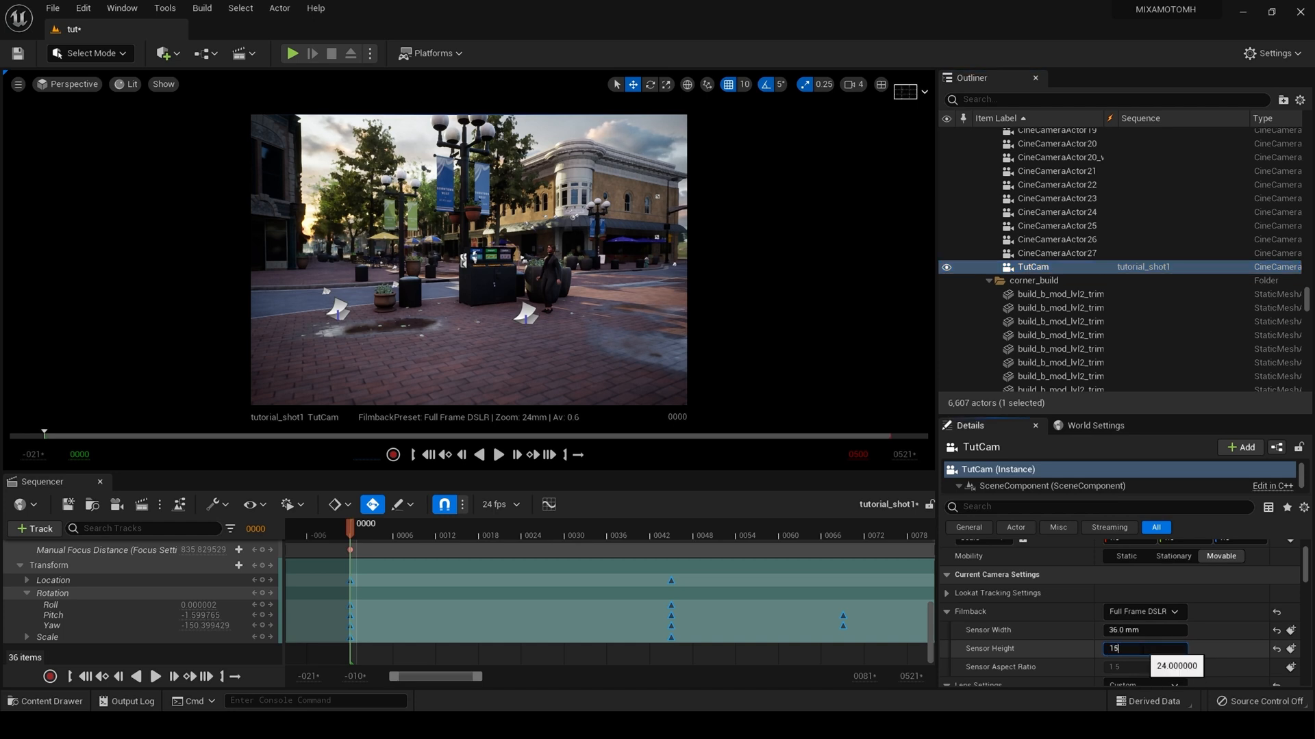
type("15")
key("Return")
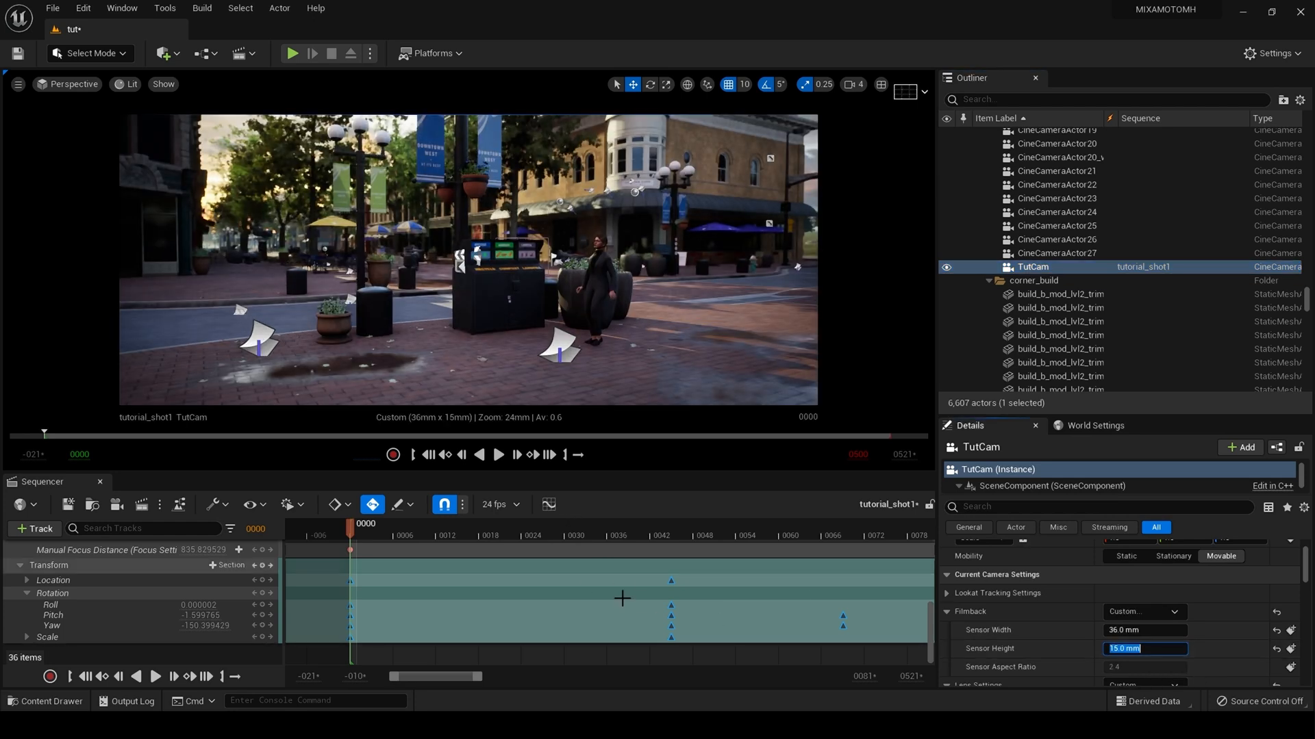
Play the shot with the wider sensor format, stop it, and return to frame 0.
left_click(501, 456)
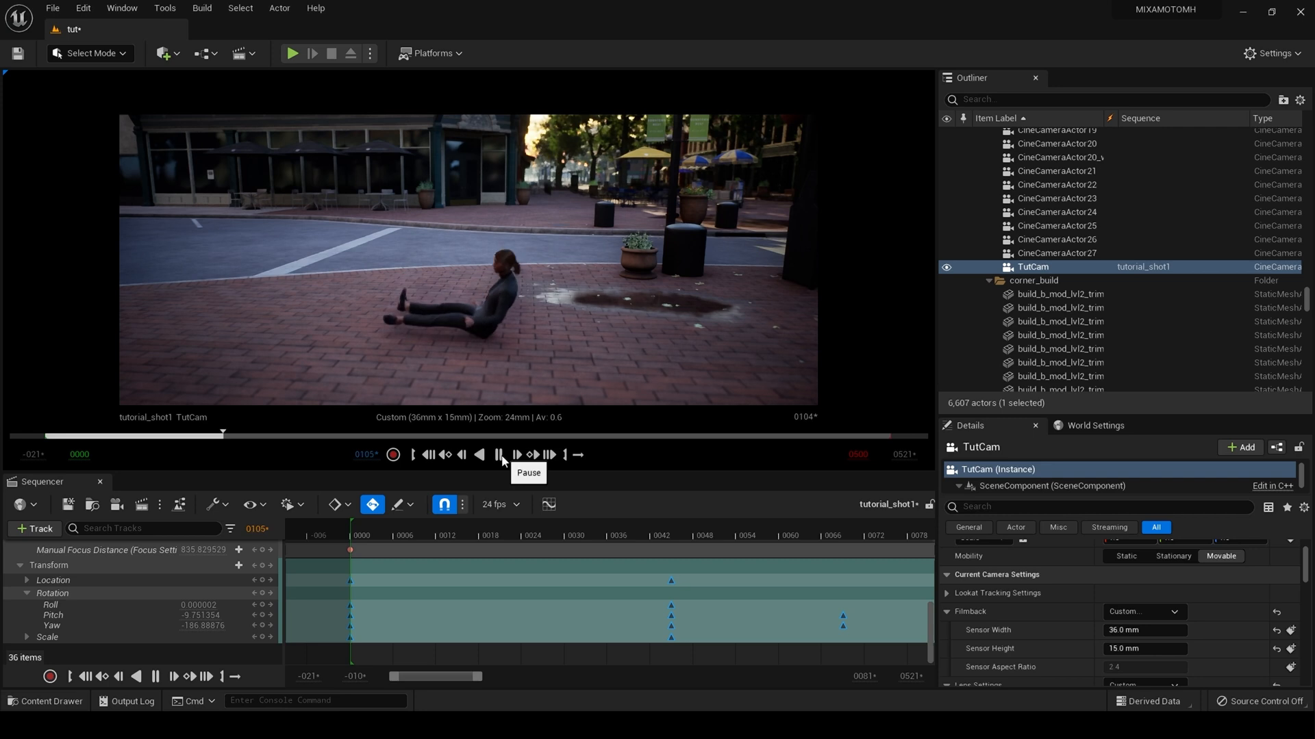
left_click(500, 456)
left_click(428, 458)
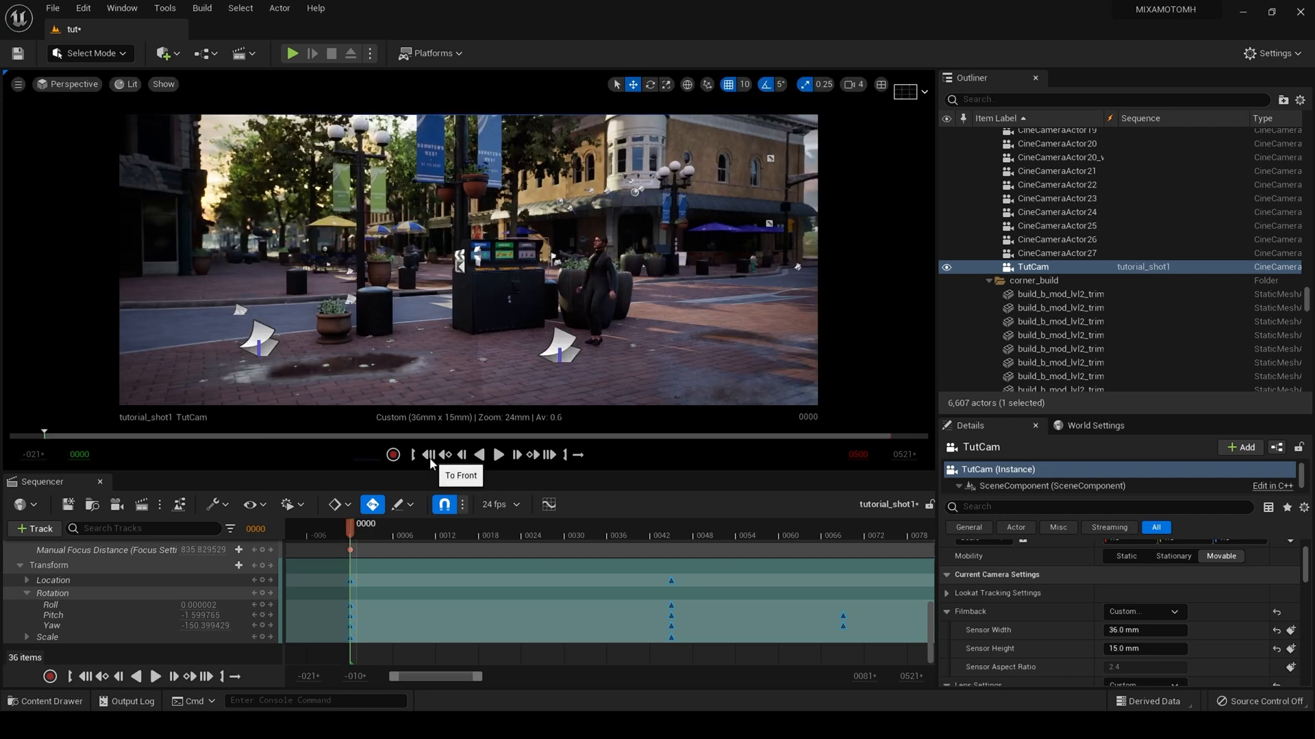
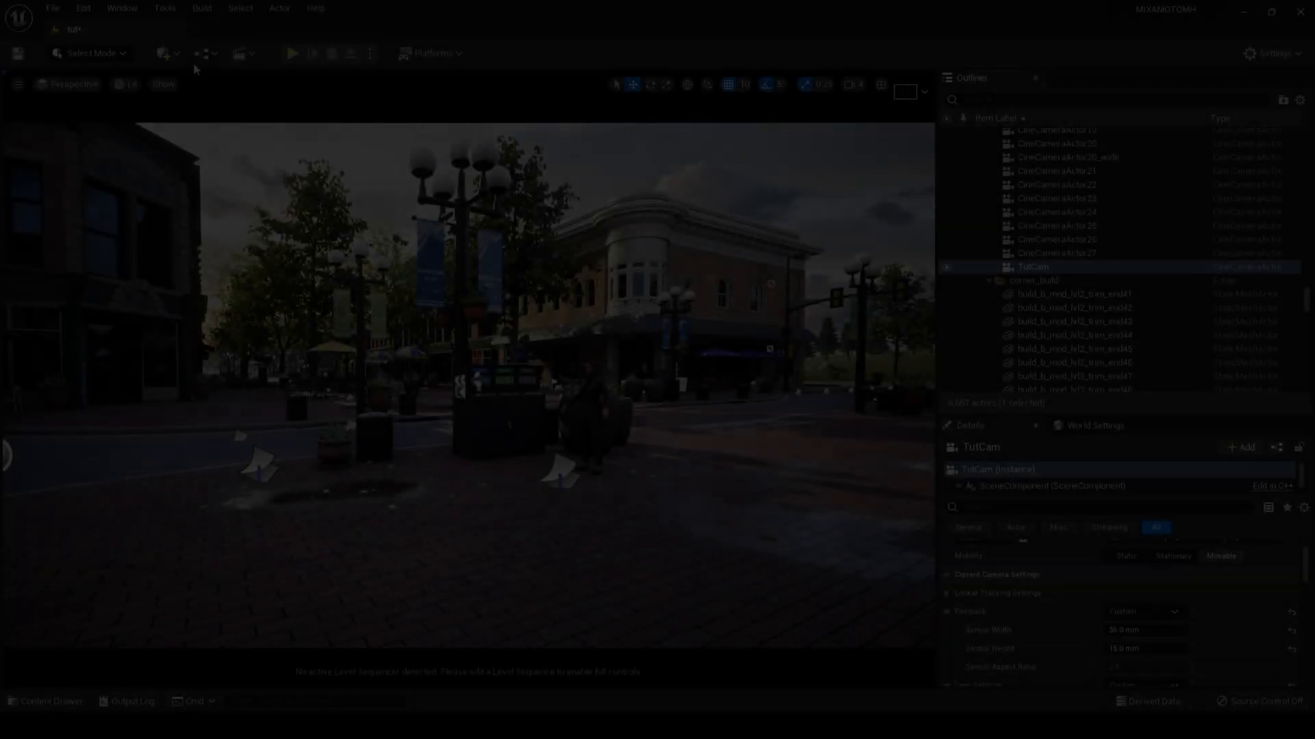
Create a level sequence named FaceAndBodyShot1 in the Cinematics folder and set its display rate to 24 fps (film).
left_click(252, 53)
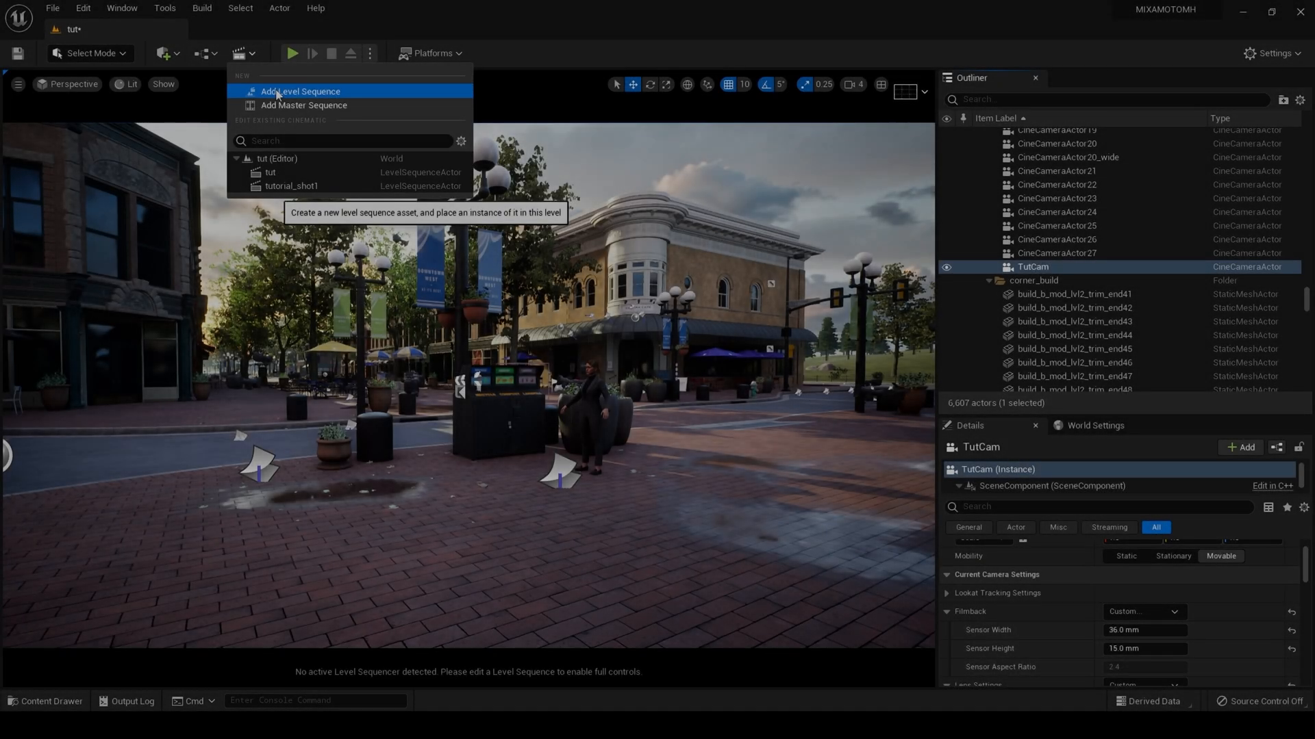
left_click(288, 90)
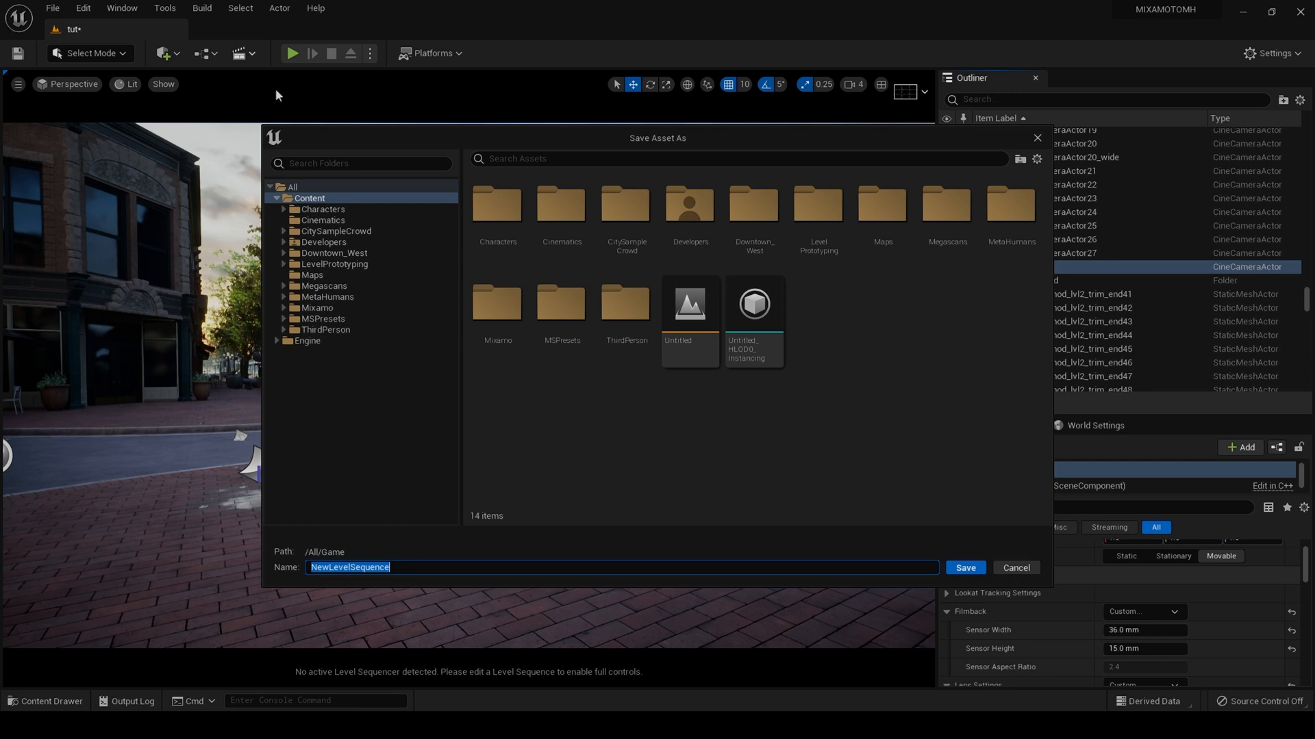
double_click(561, 206)
double_click(380, 567)
key("BackSpace")
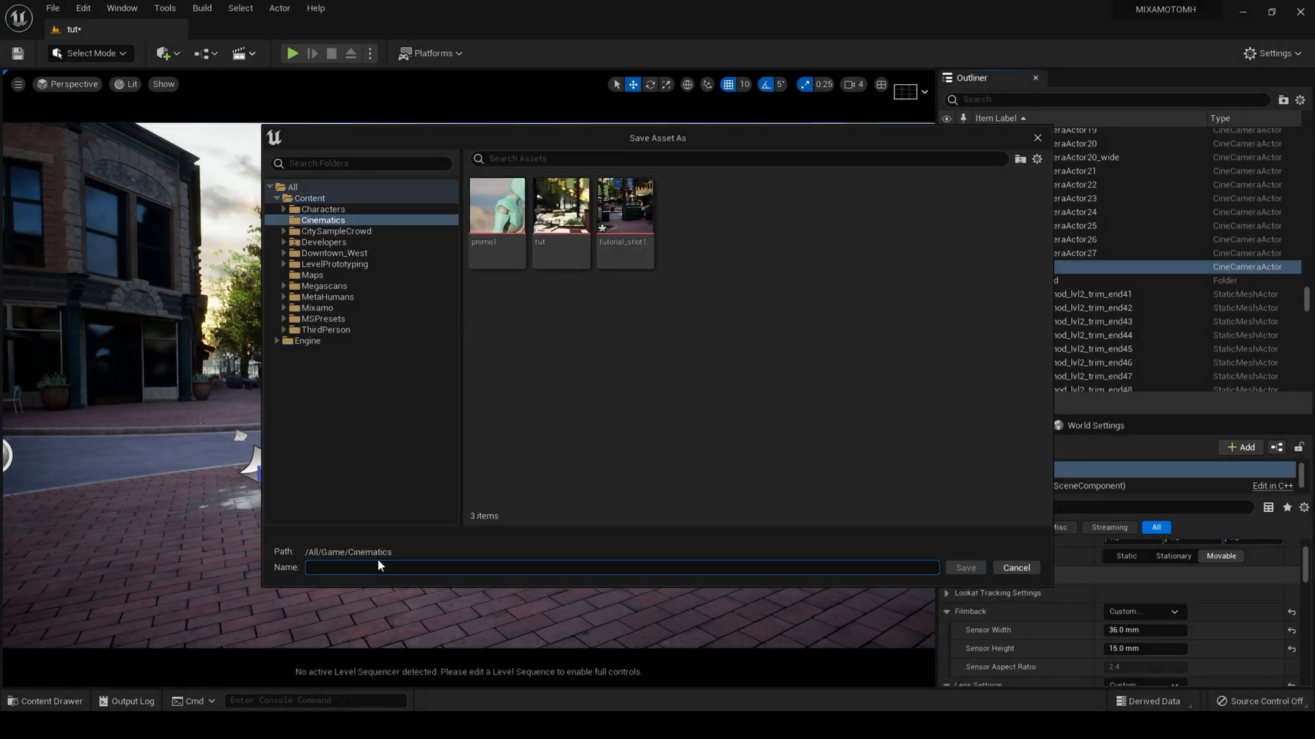
type("FaceAndBodyShot1")
left_click(979, 570)
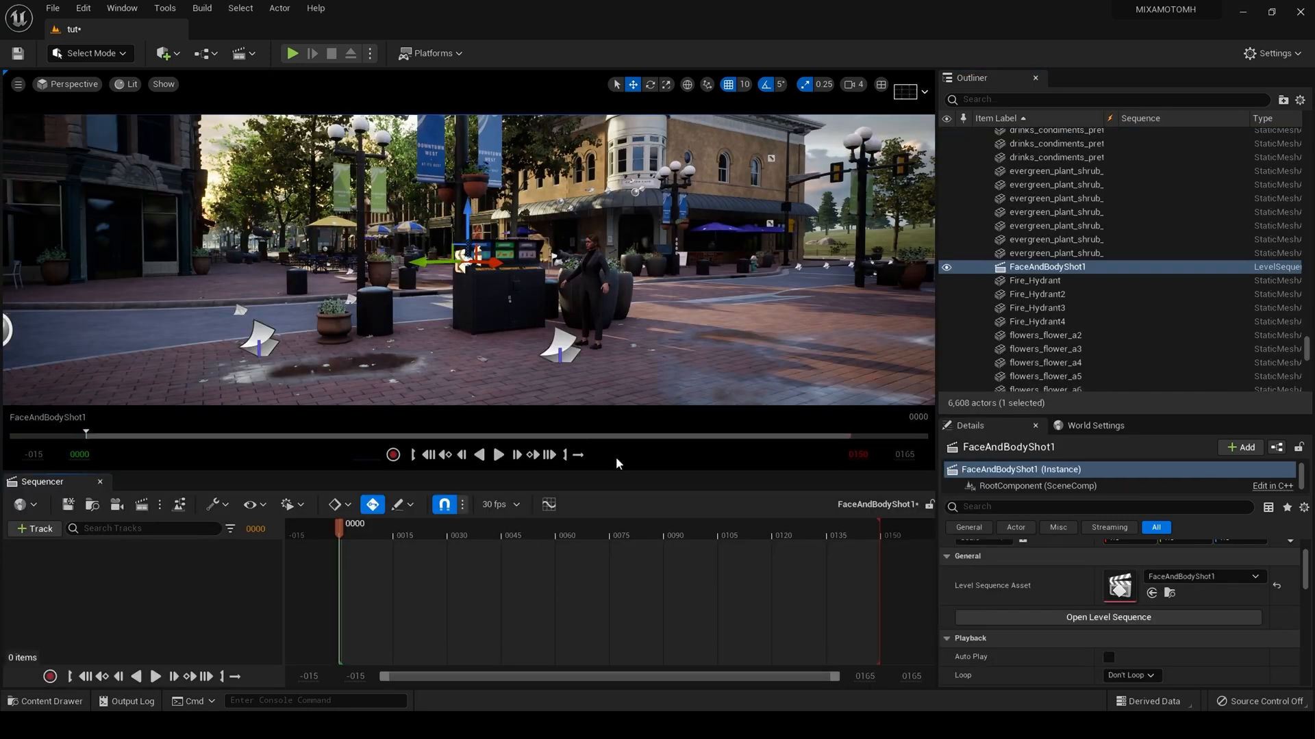
left_click(515, 503)
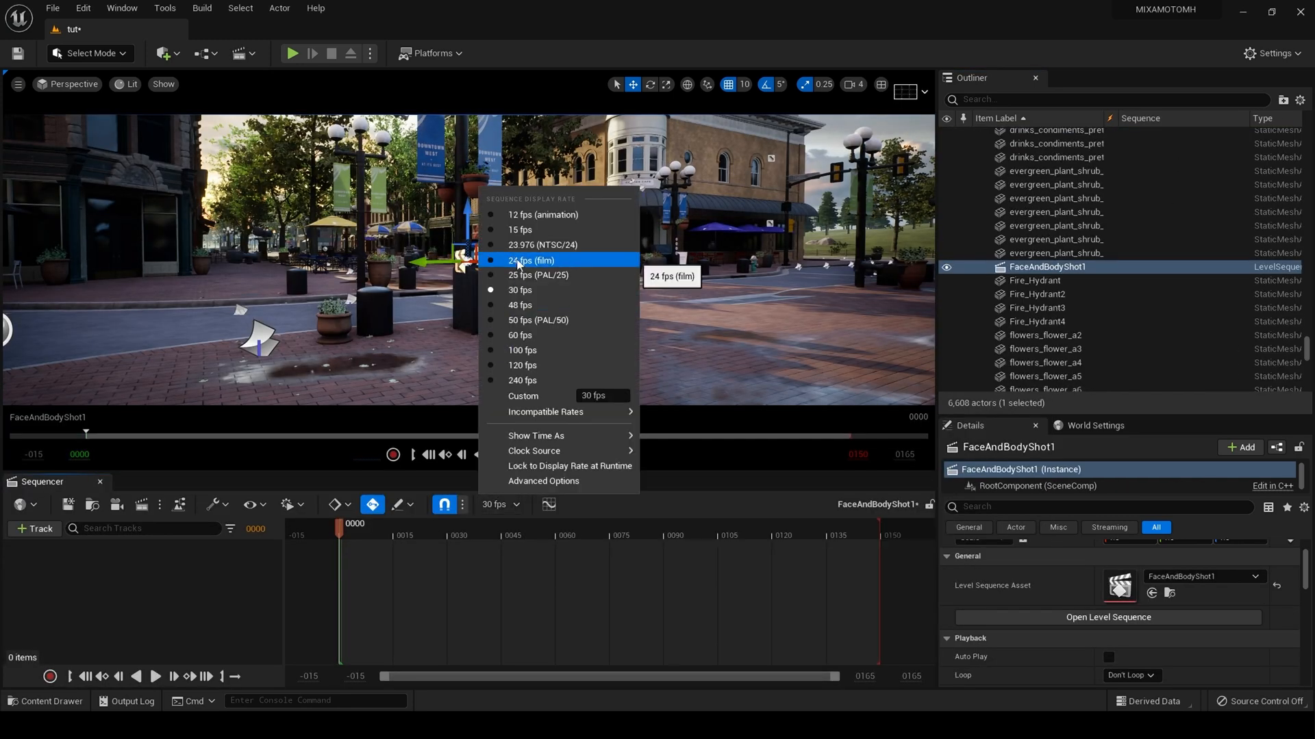
left_click(541, 259)
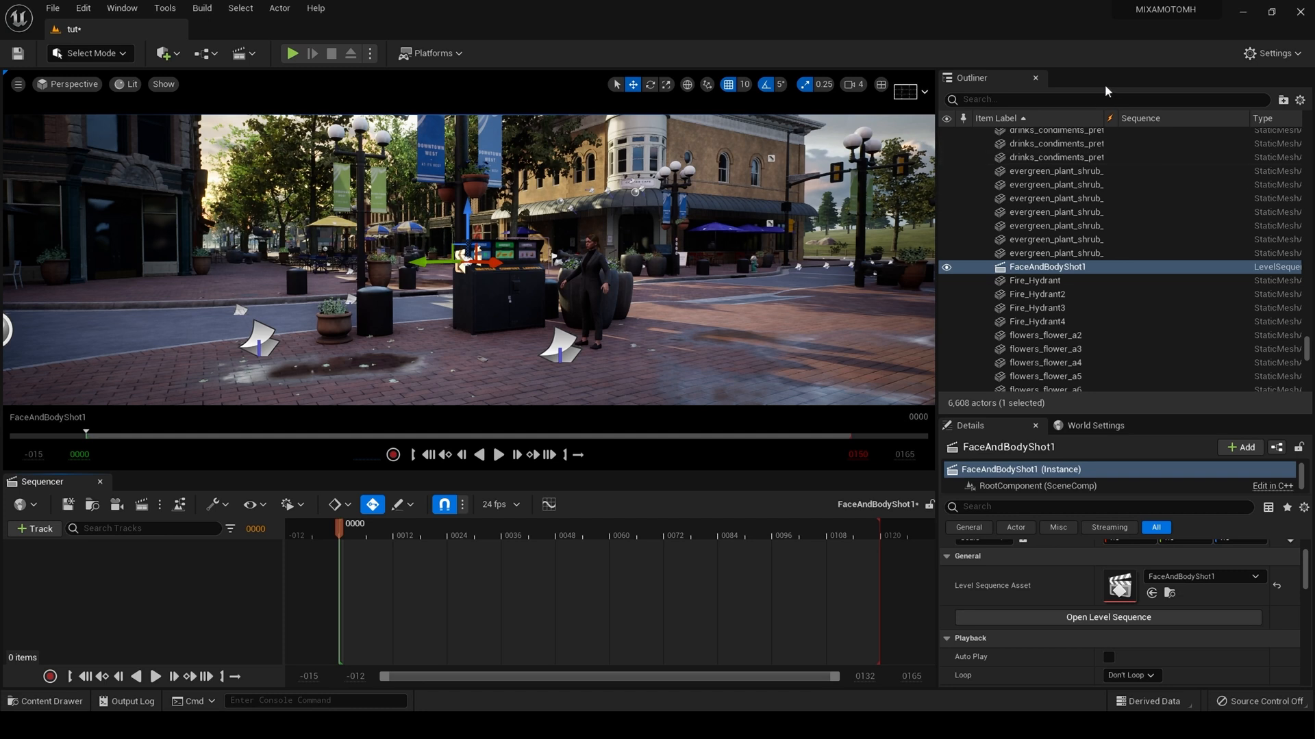
Add TutCam to FaceAndBodyShot1 and key its aperture, focal length, manual focus distance and transform at frame 0.
type("tutc")
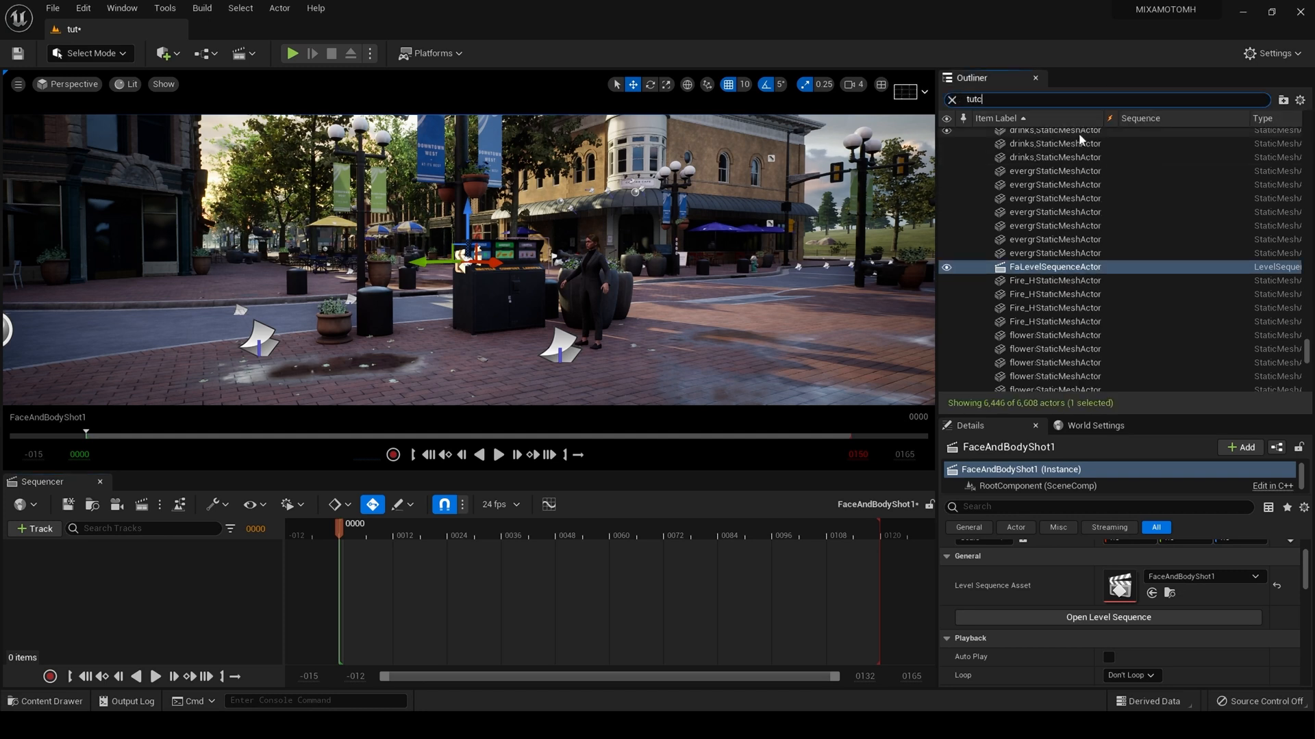
left_click_drag(1037, 162, 97, 589)
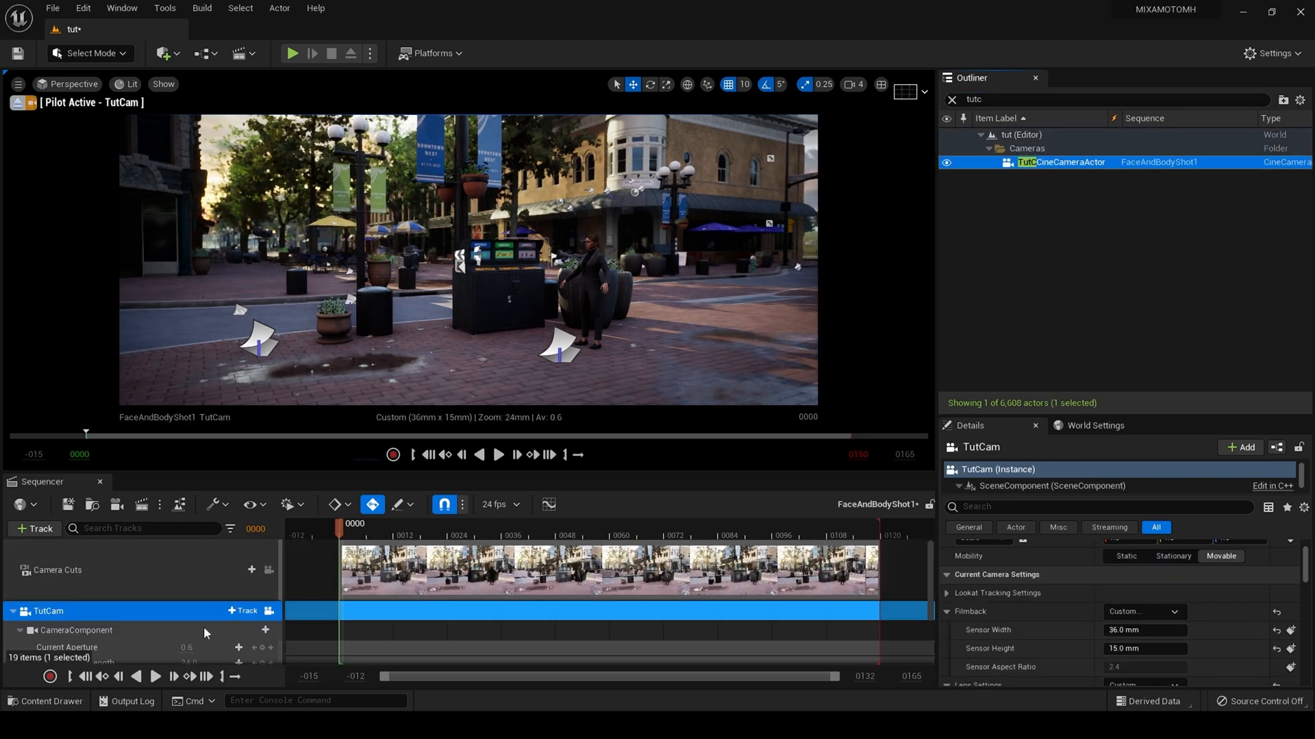
scroll(203, 627, "down", 2)
left_click(262, 589)
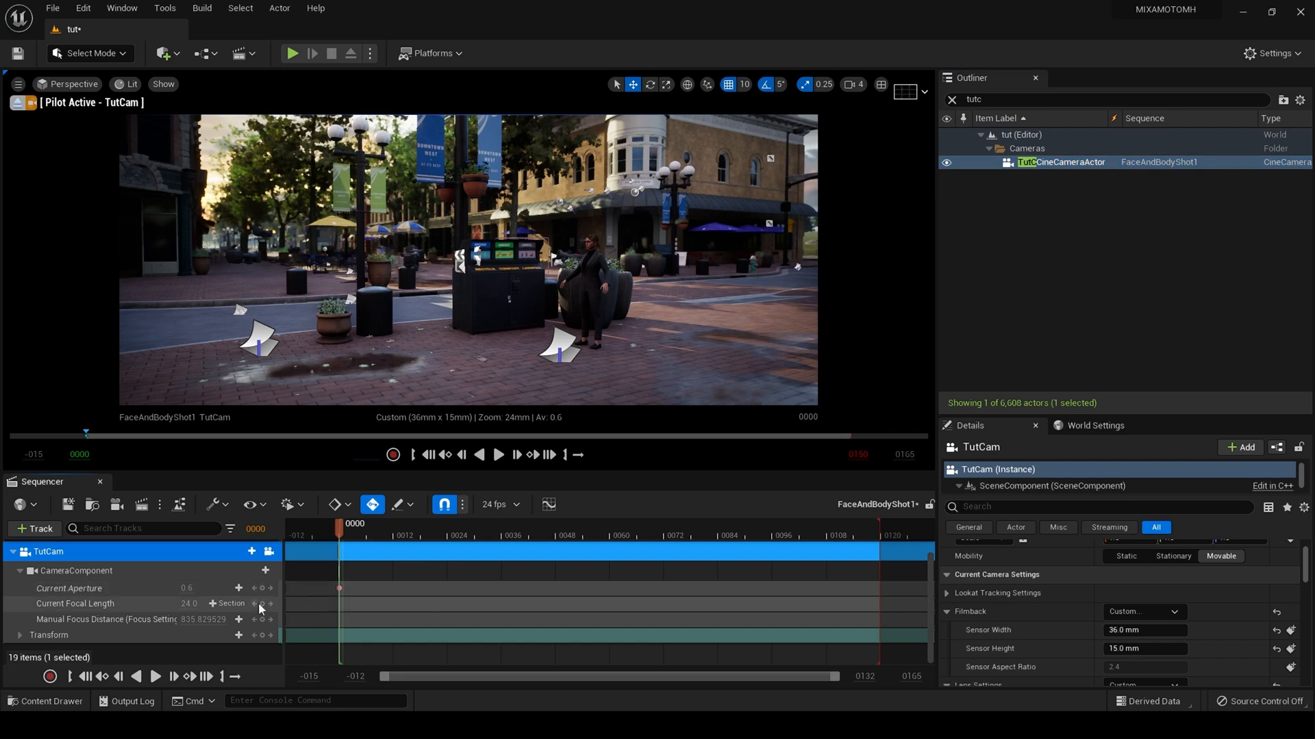
left_click(260, 604)
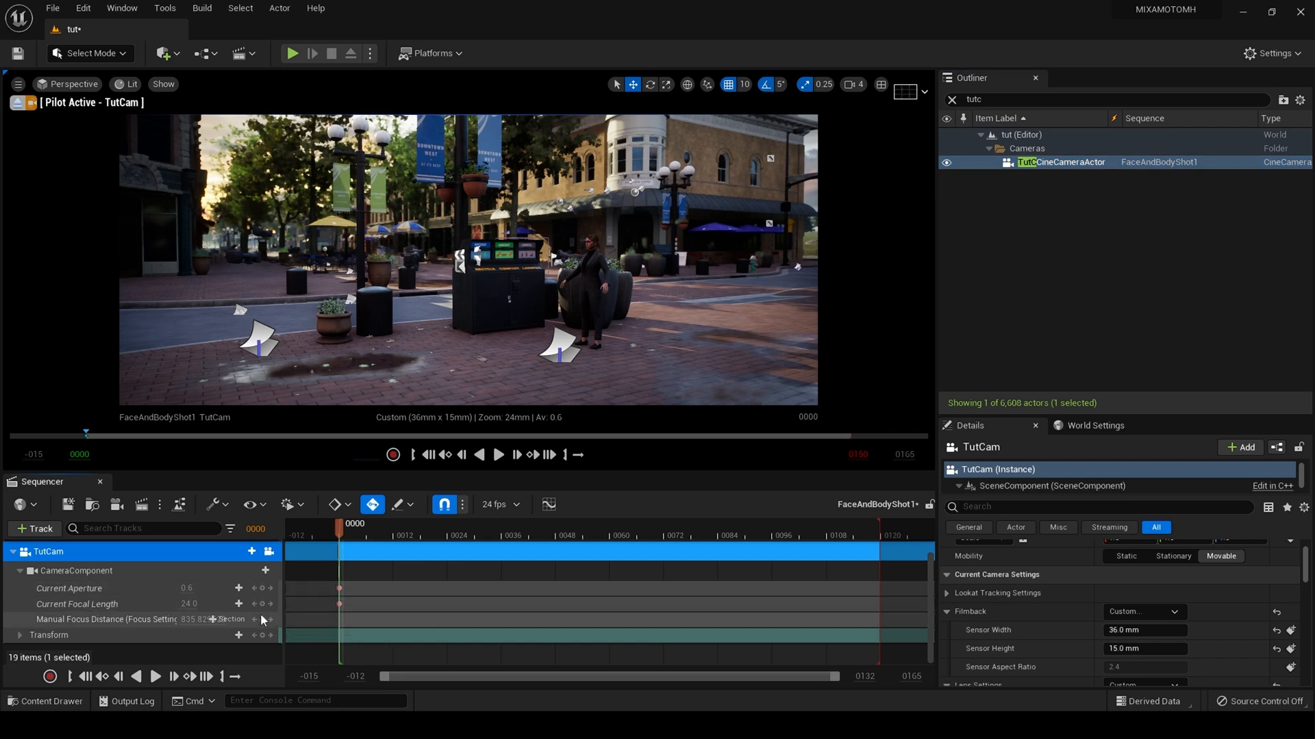
left_click(262, 619)
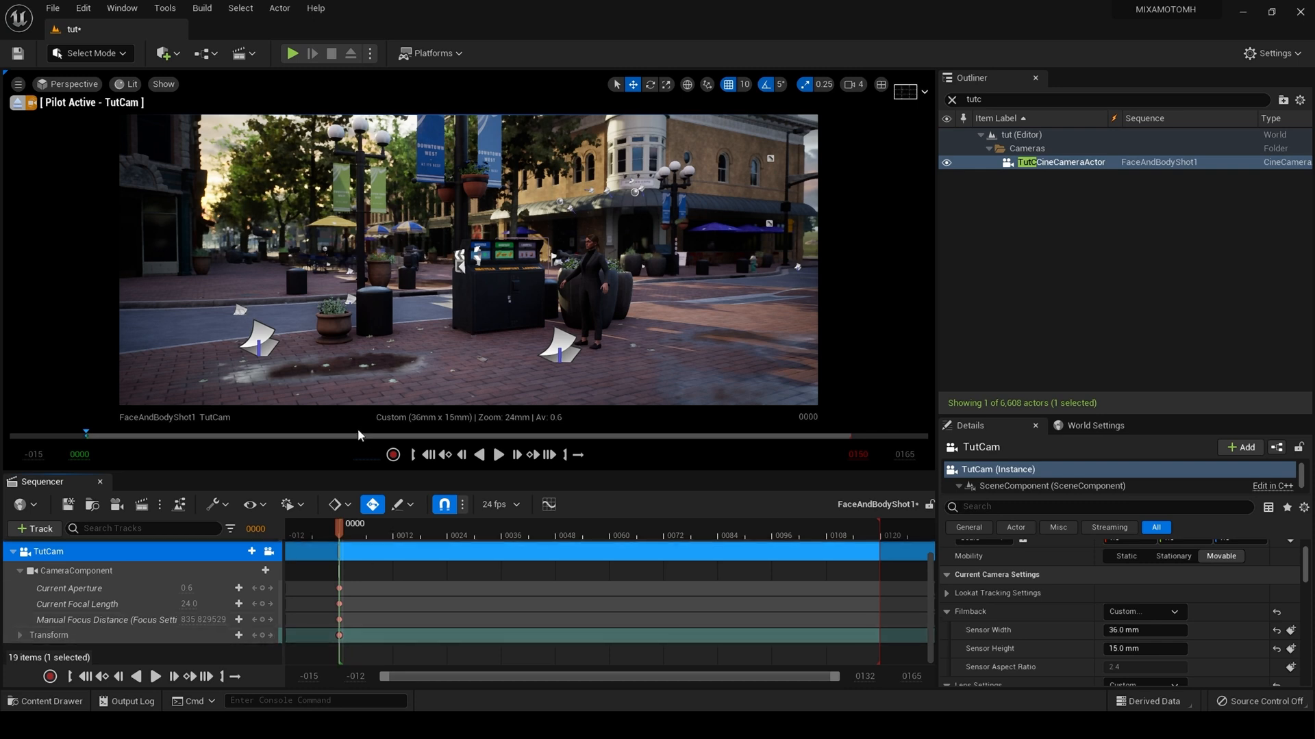
Move TutCam in to a waist-up framing of the character and set its manual focus distance to about 138.53.
right_click_drag(518, 342, 594, 341)
key("w")
key("w")
key("q")
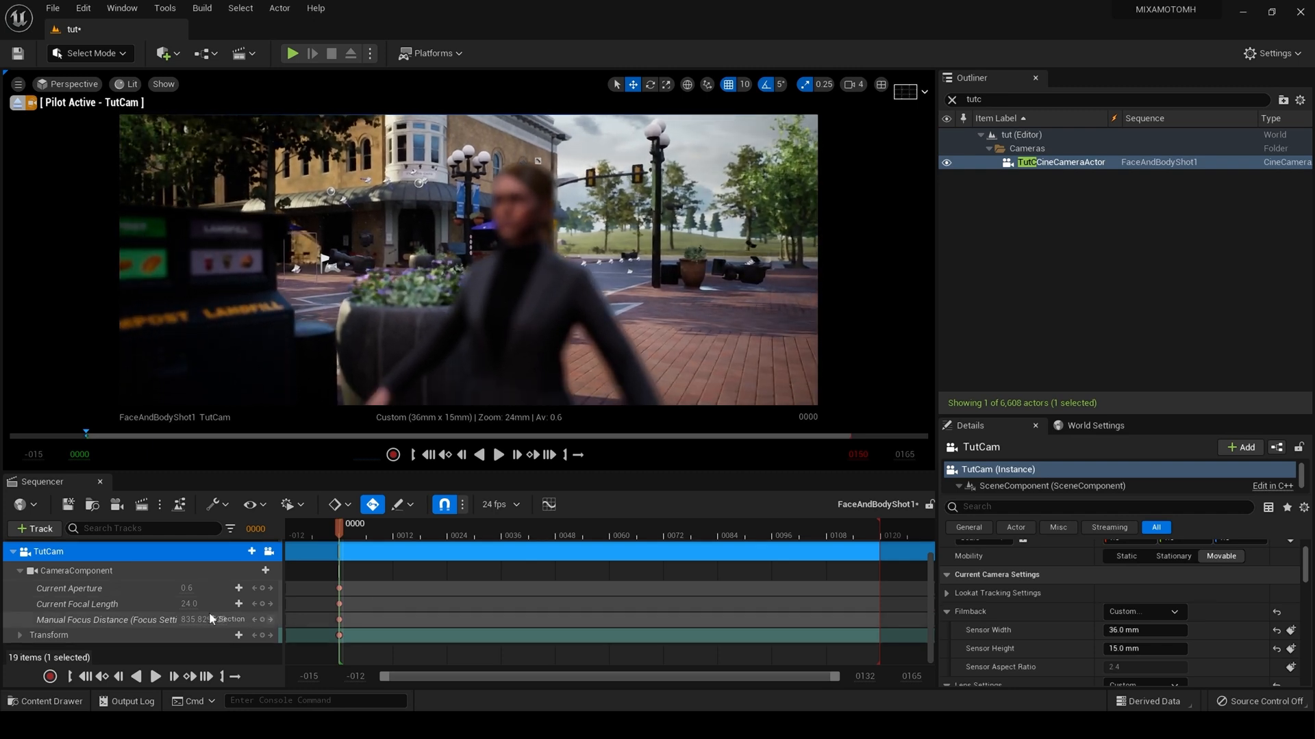
left_click_drag(186, 625, 146, 624)
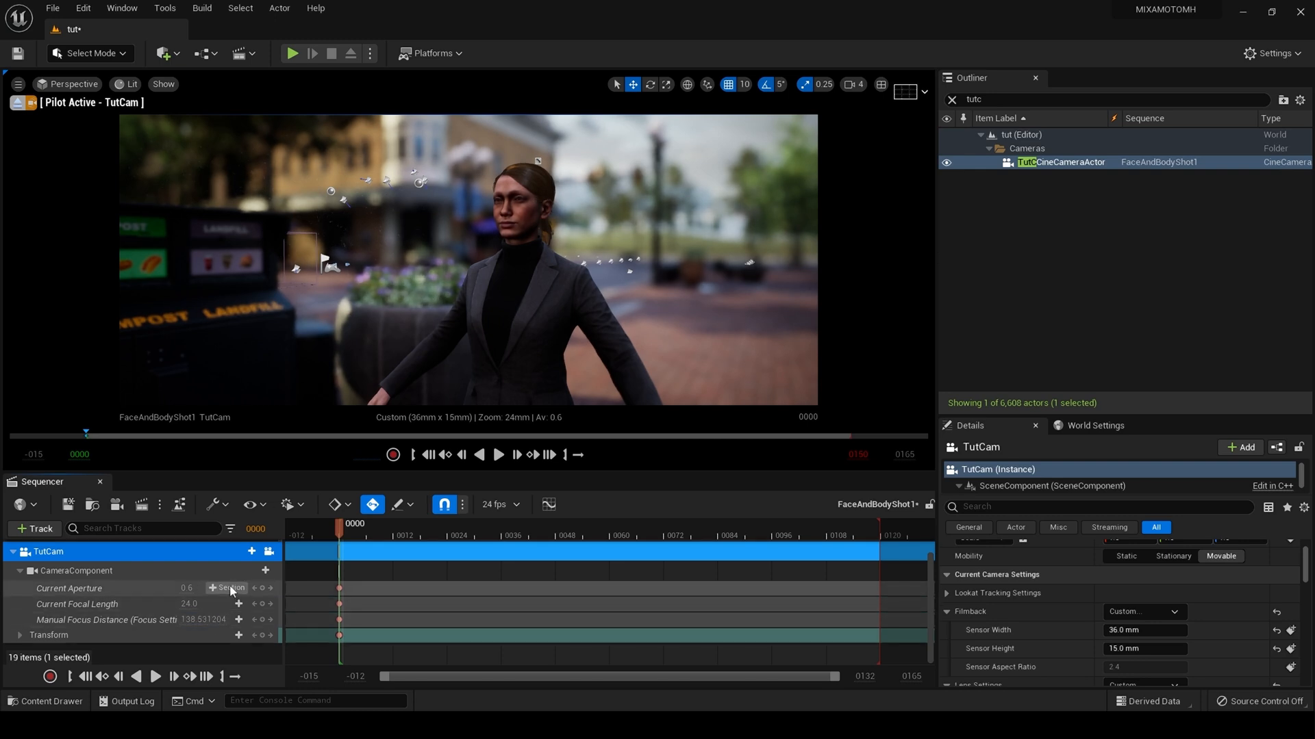
Collapse TutCam's tracks, then save the sequence and all other modified files.
left_click(13, 551)
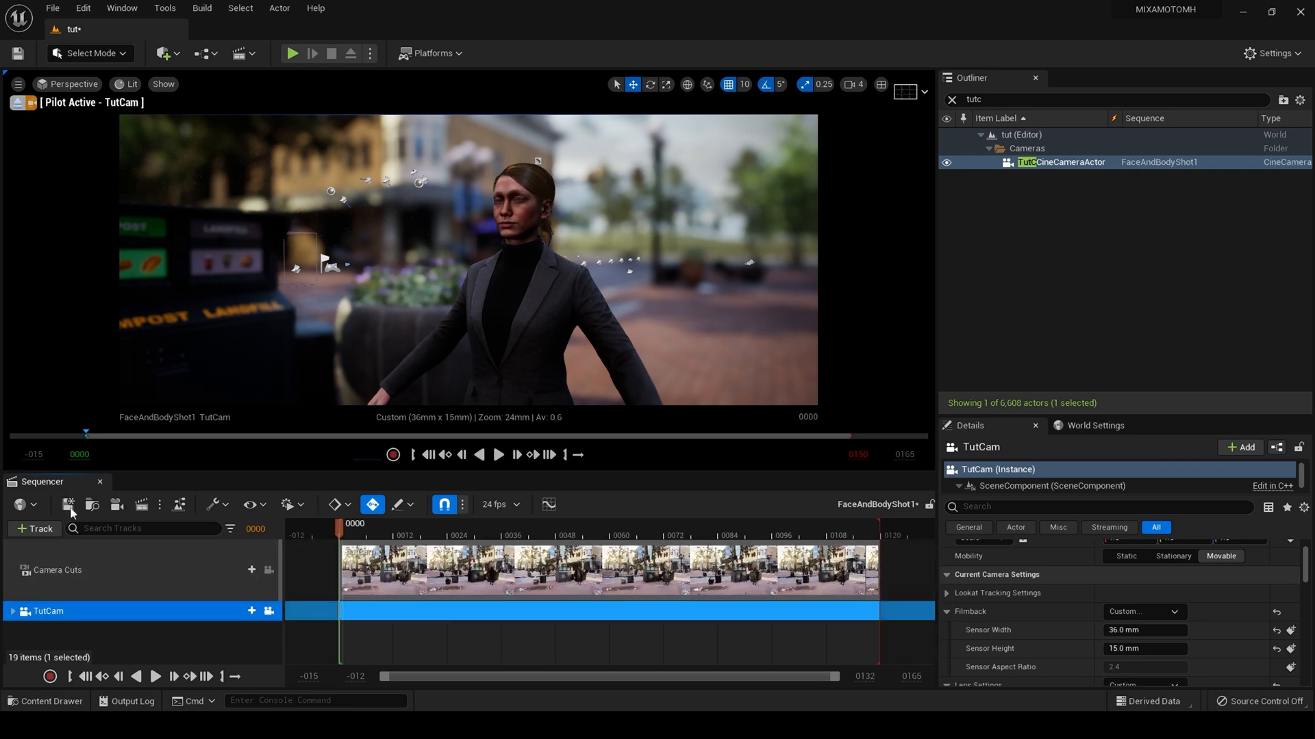
left_click(53, 8)
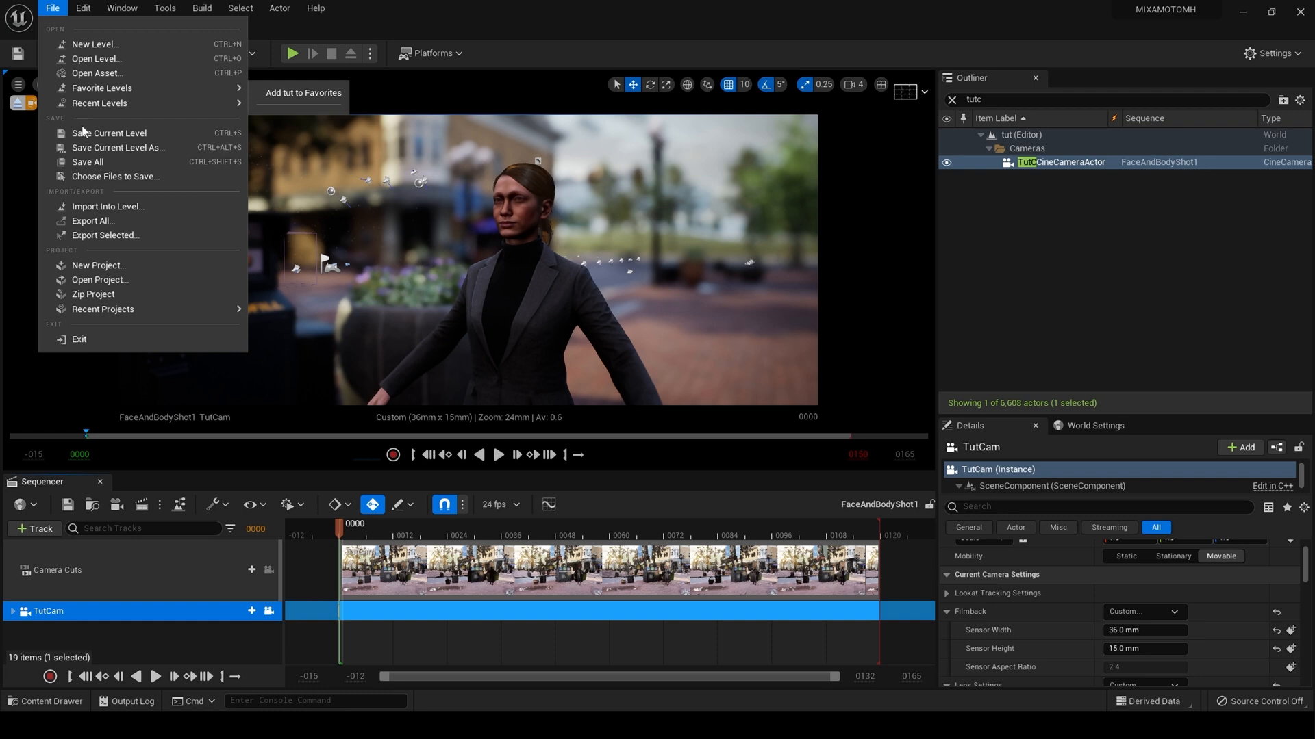
left_click(108, 159)
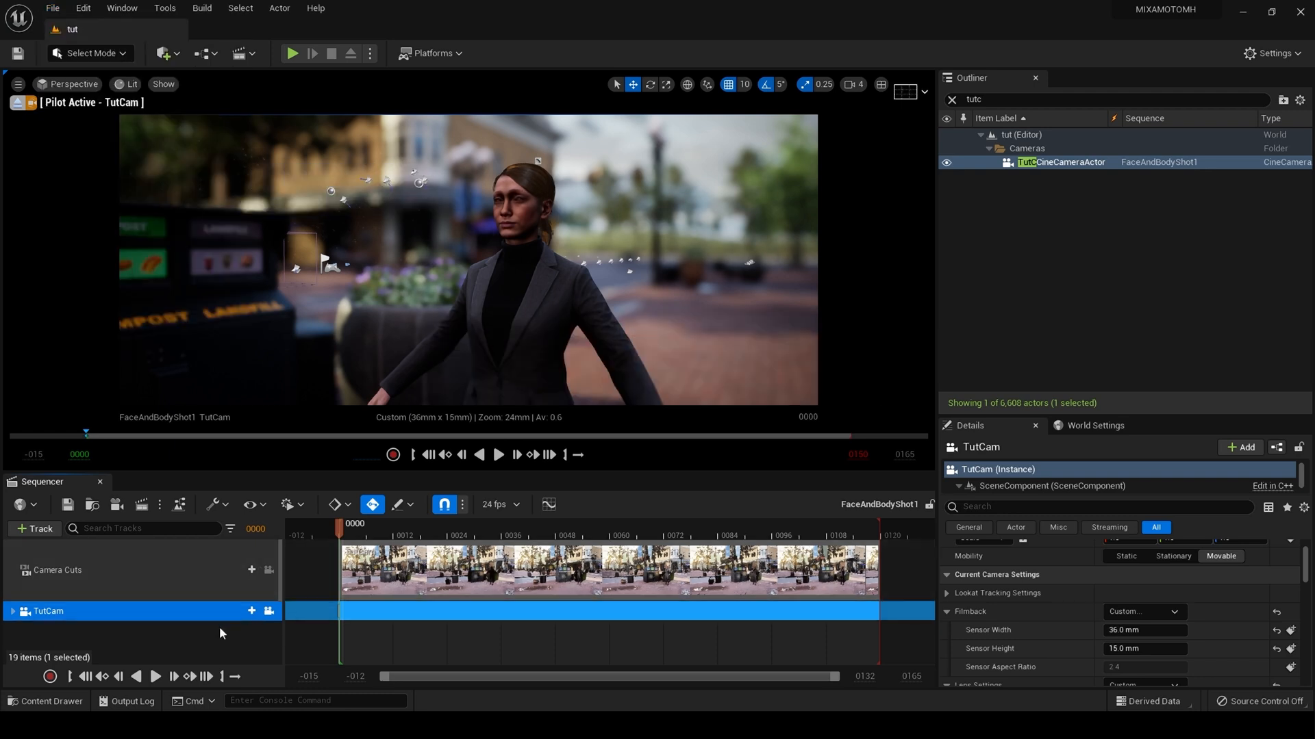
Find the crowd character by searching the level's actors for "bp" and add BP_CrowdCharacter to the FaceAndBodyShot1 sequence.
left_click(1000, 103)
key("BackSpace")
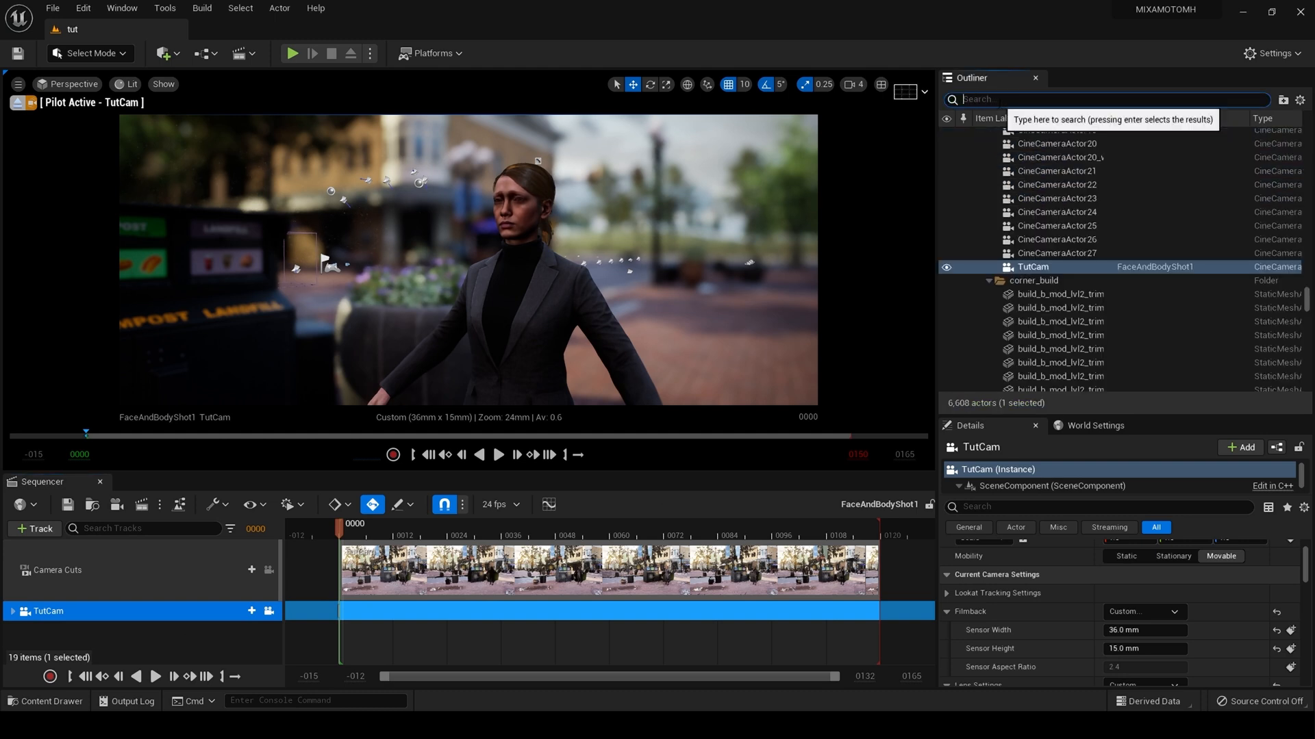
type("bp")
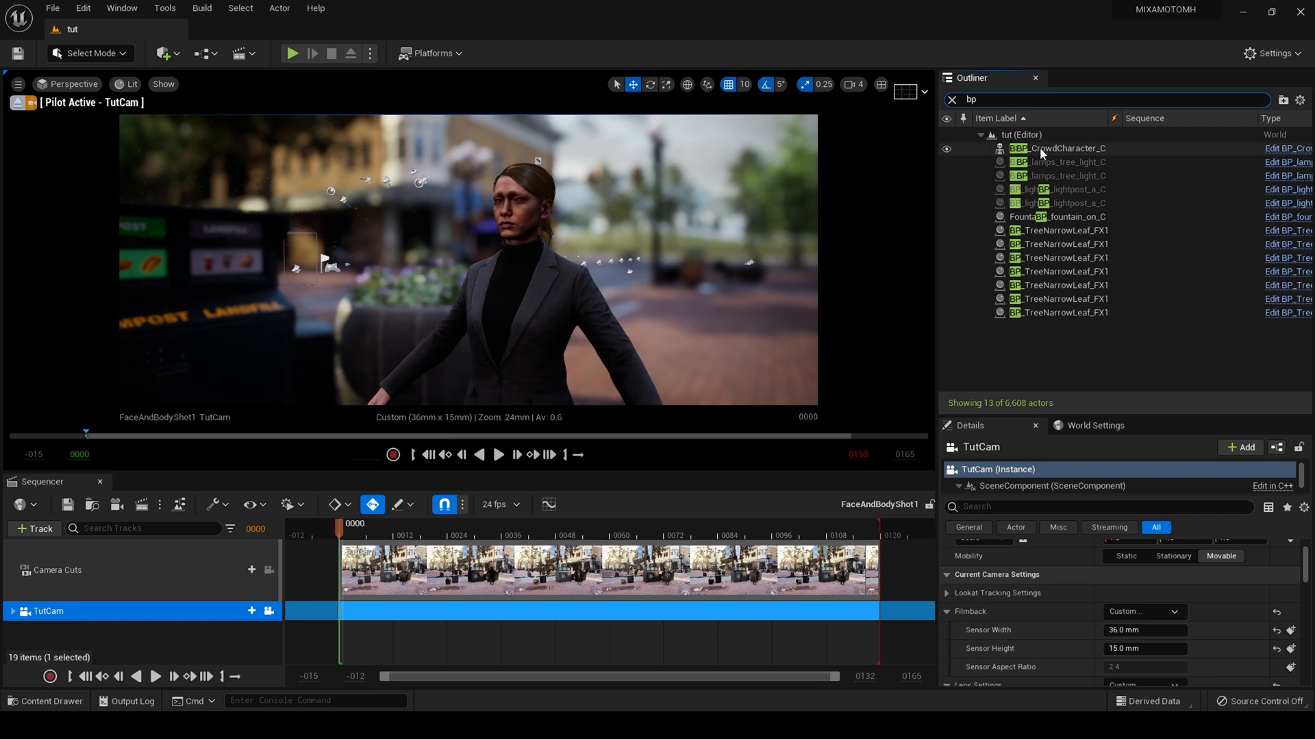
left_click_drag(1040, 152, 43, 630)
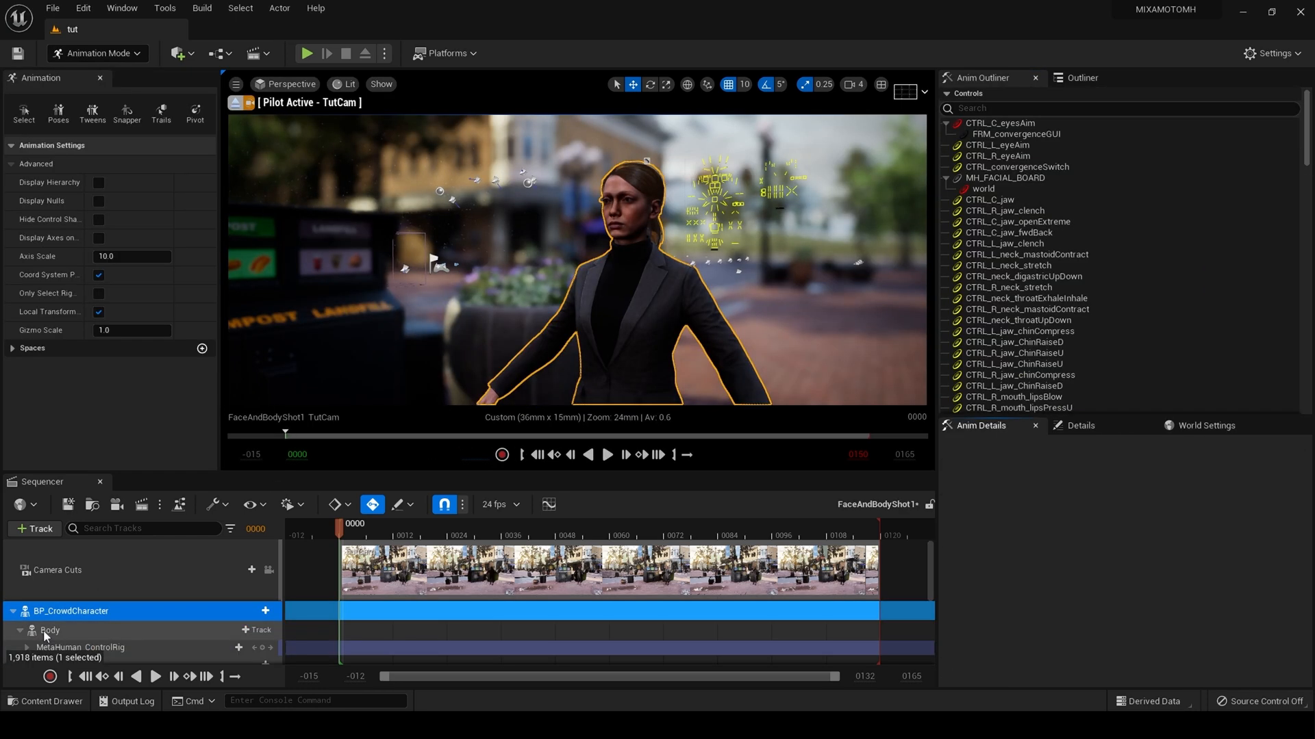
Save the sequence, then delete the Body and Face component tracks, including the Body's MetaHuman_ControlRig, from BP_CrowdCharacter.
left_click(67, 504)
scroll(187, 605, "down", 1)
left_click(156, 625)
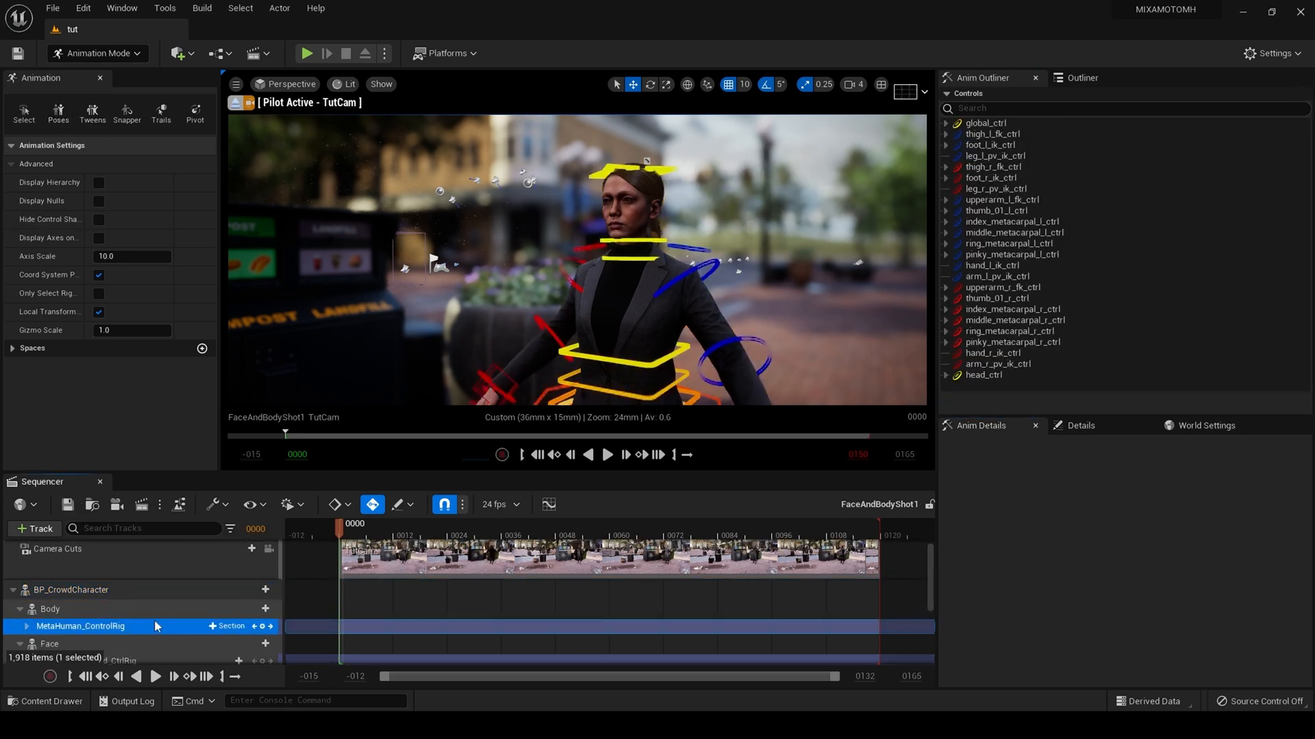
scroll(146, 624, "down", 2)
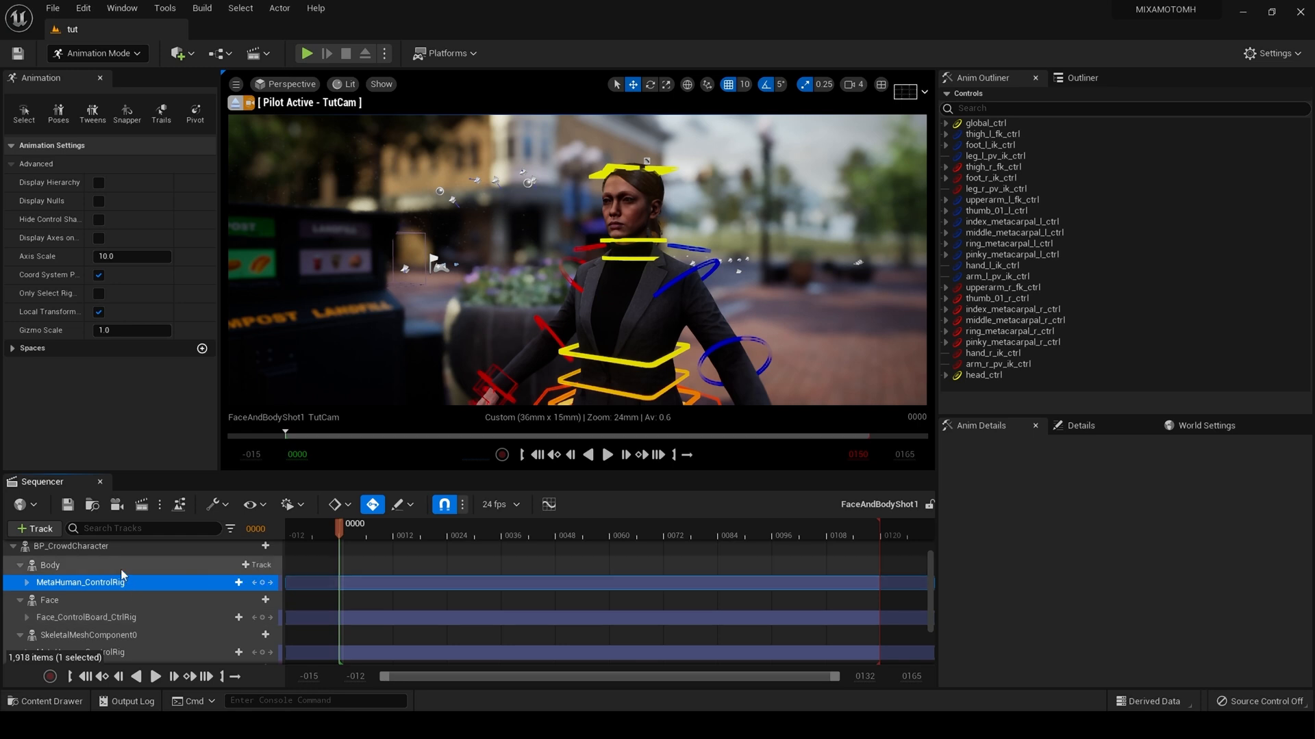
key("Delete")
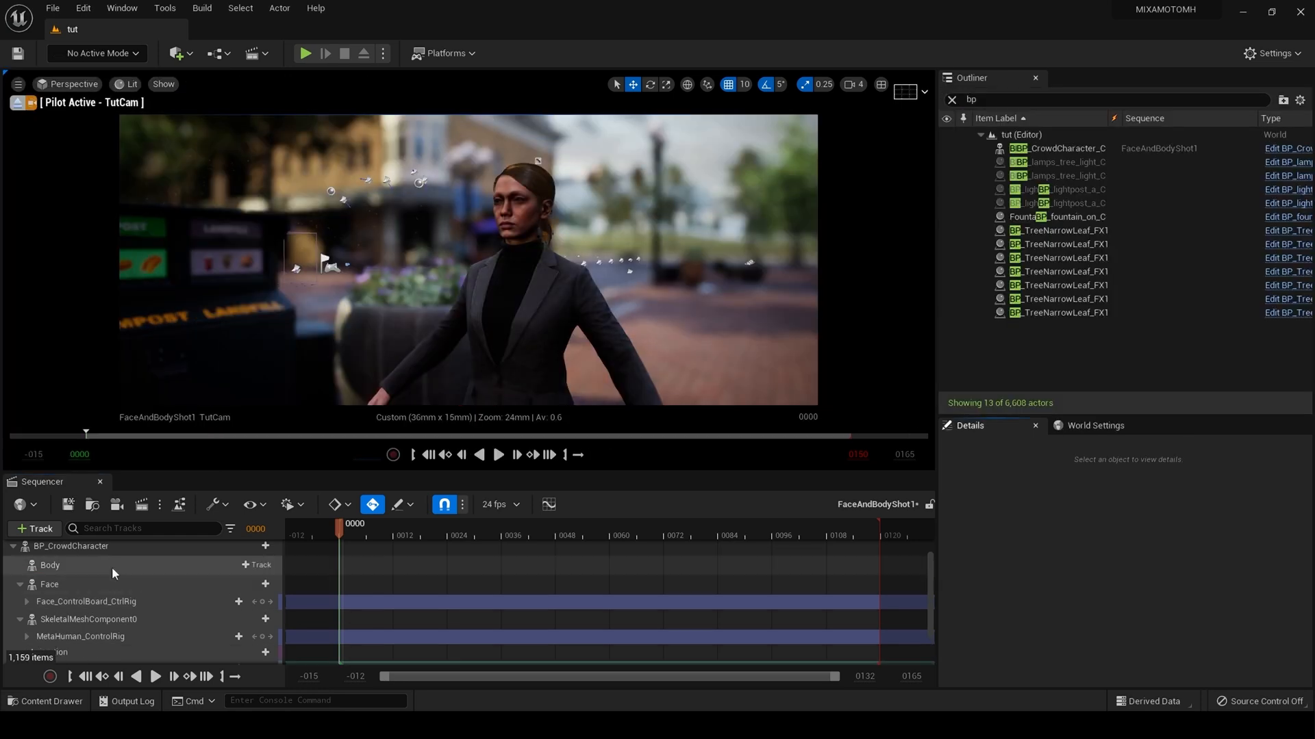
left_click(112, 566)
key("Delete")
left_click(113, 565)
key("Delete")
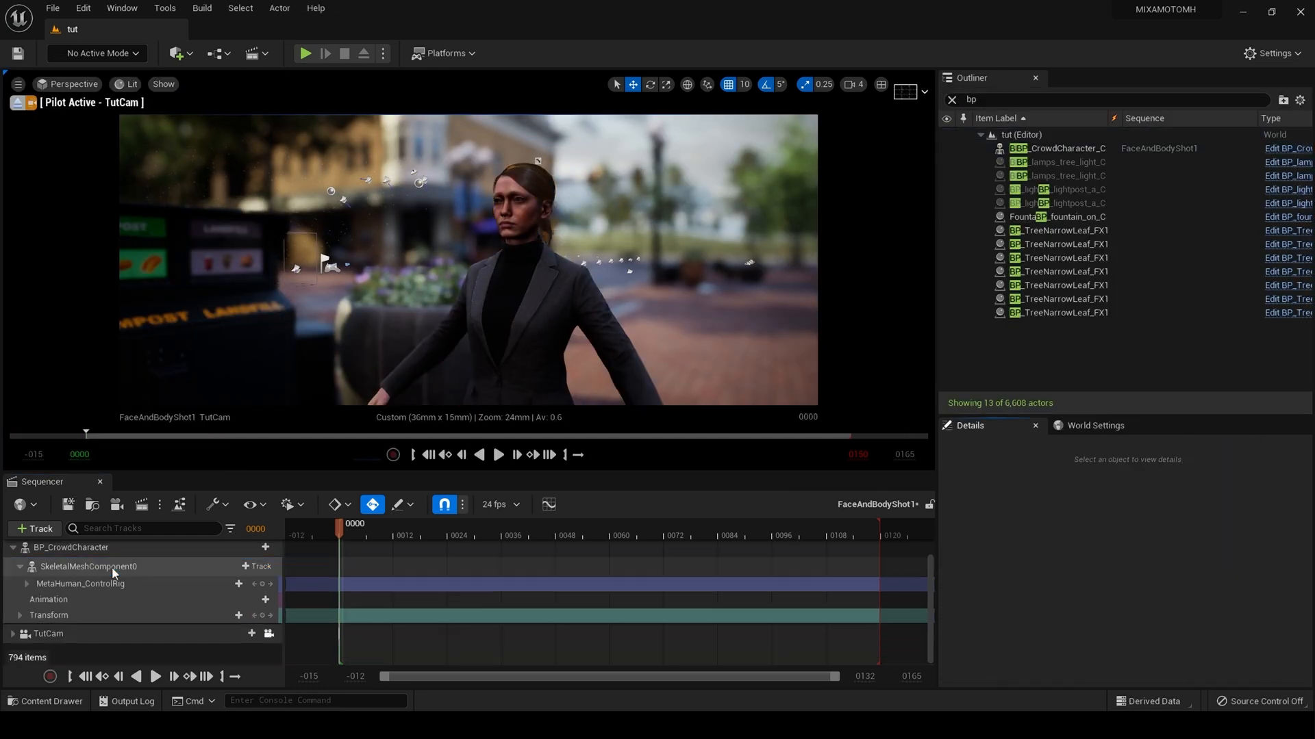
Delete the MetaHuman_ControlRig track under the crowd character's SkeletalMeshComponent0.
left_click(103, 567)
left_click(103, 583)
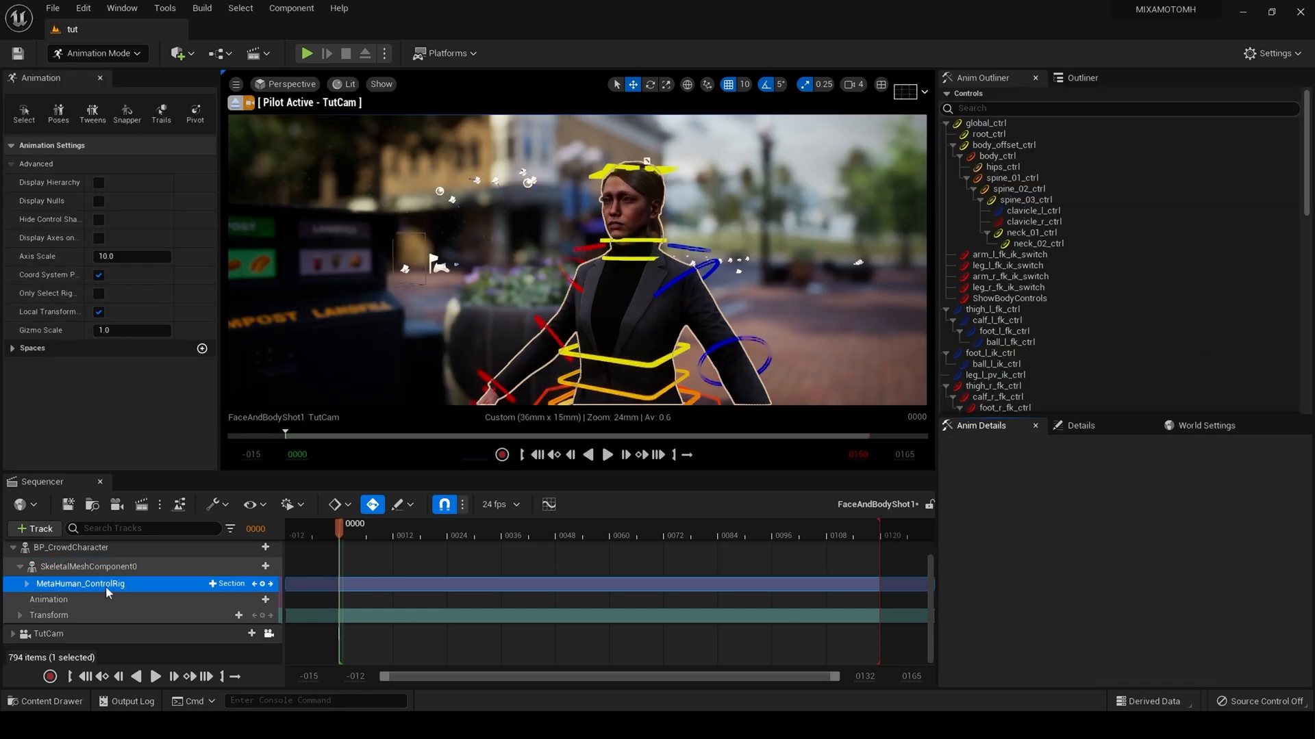
key("Delete")
left_click(94, 585)
left_click(94, 564)
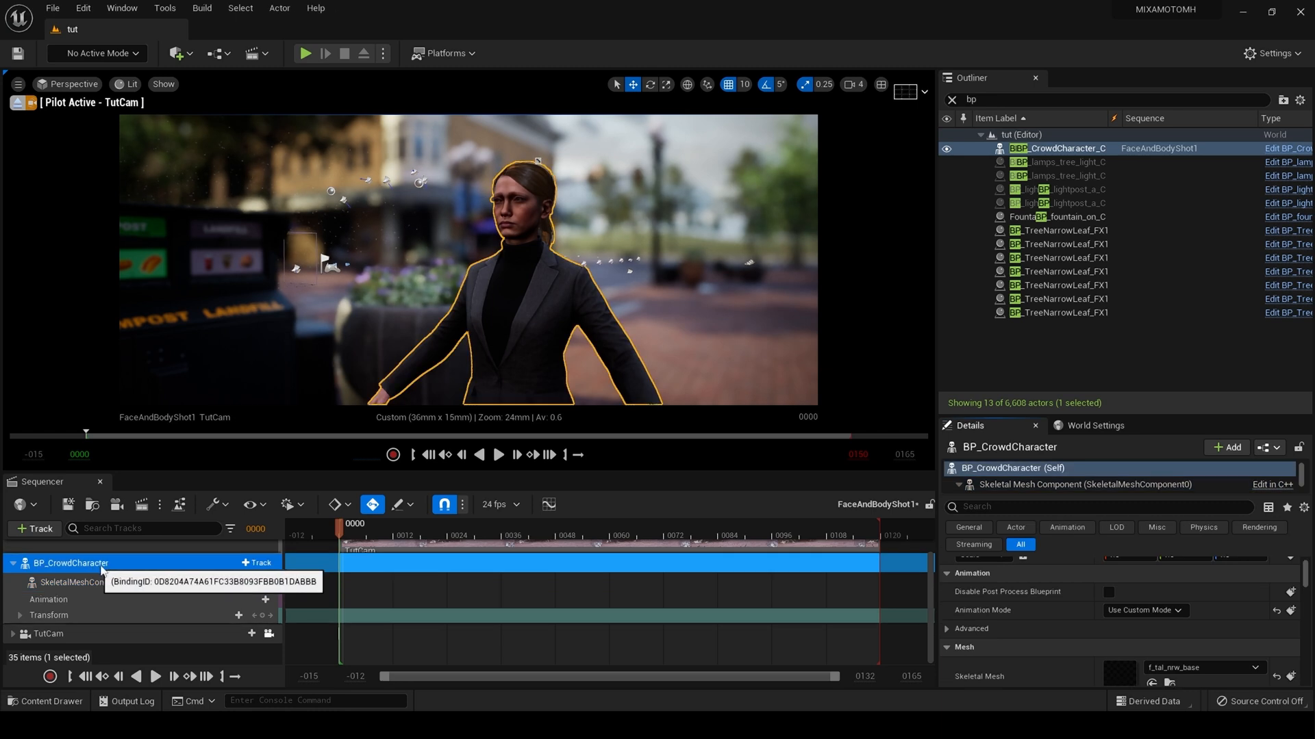
Add the FTO_N_Idle_Base animation to SkeletalMeshComponent0, play it back and return to frame 0.
left_click(85, 584)
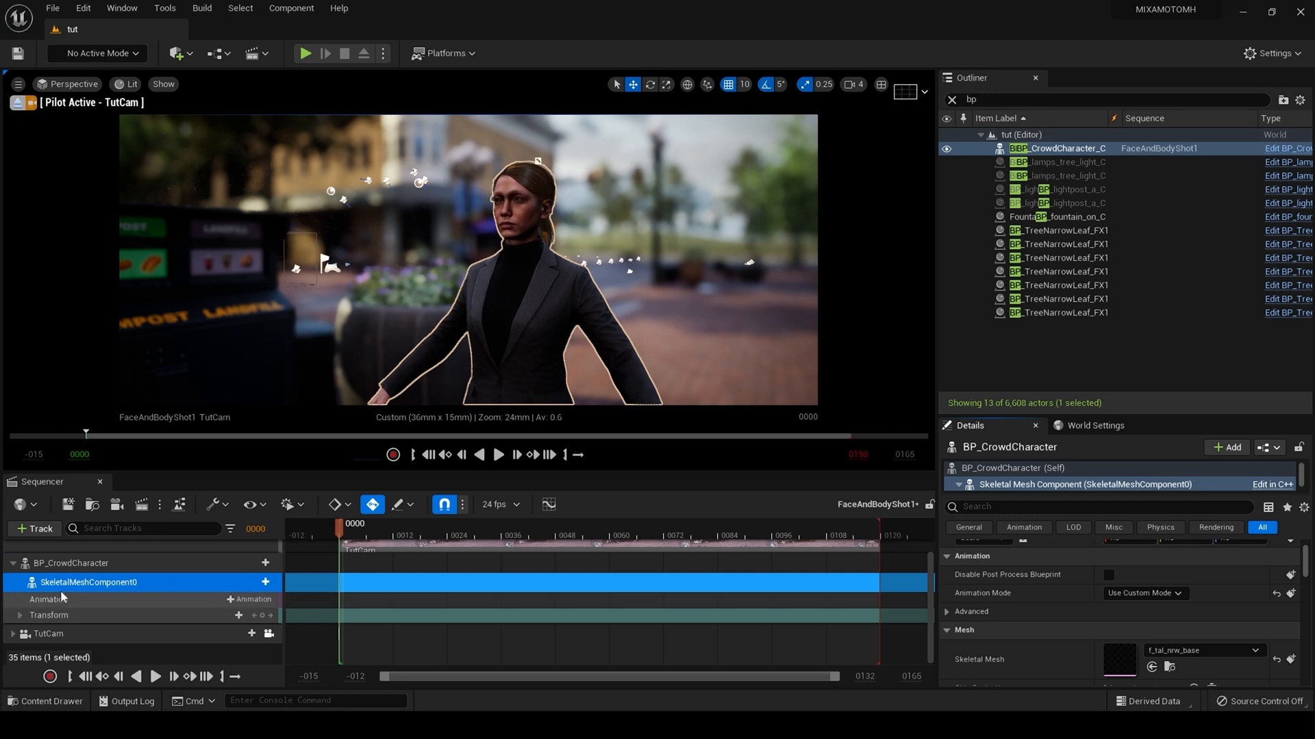
left_click(262, 583)
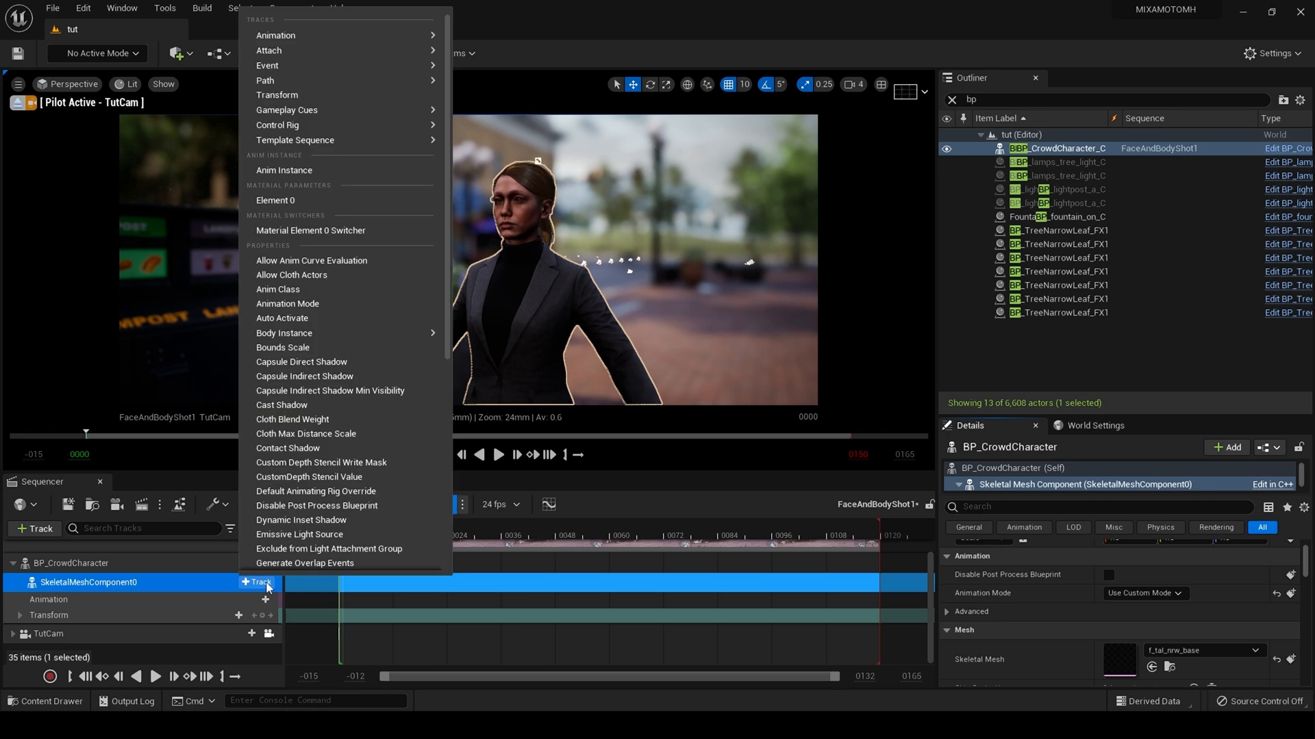
mouse_move(377, 29)
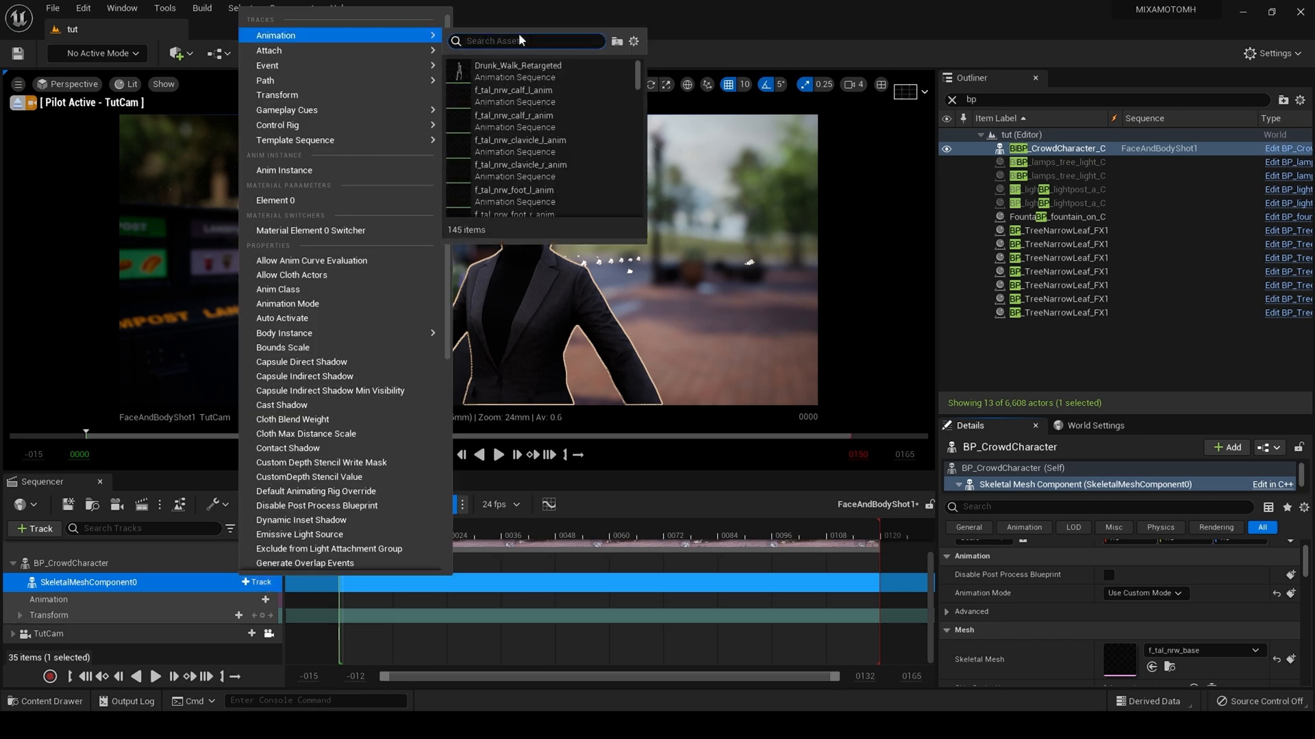
type("idle")
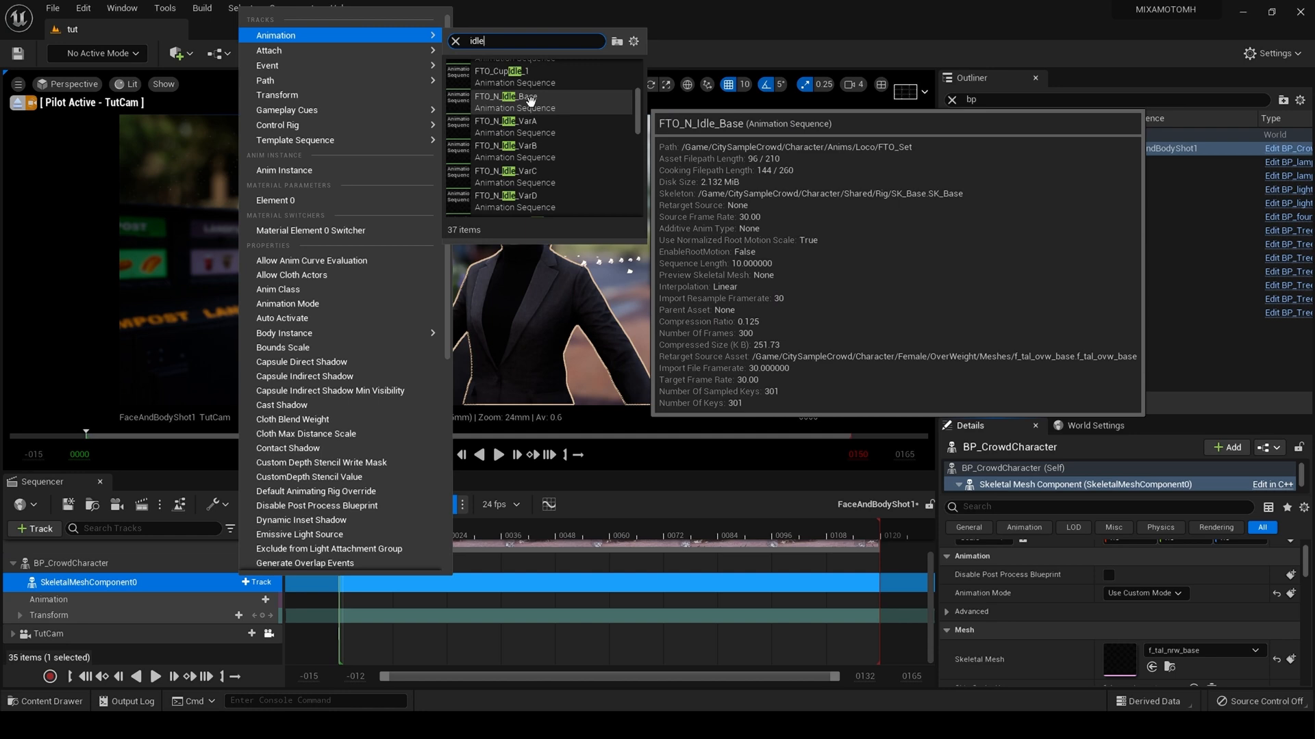
left_click(531, 101)
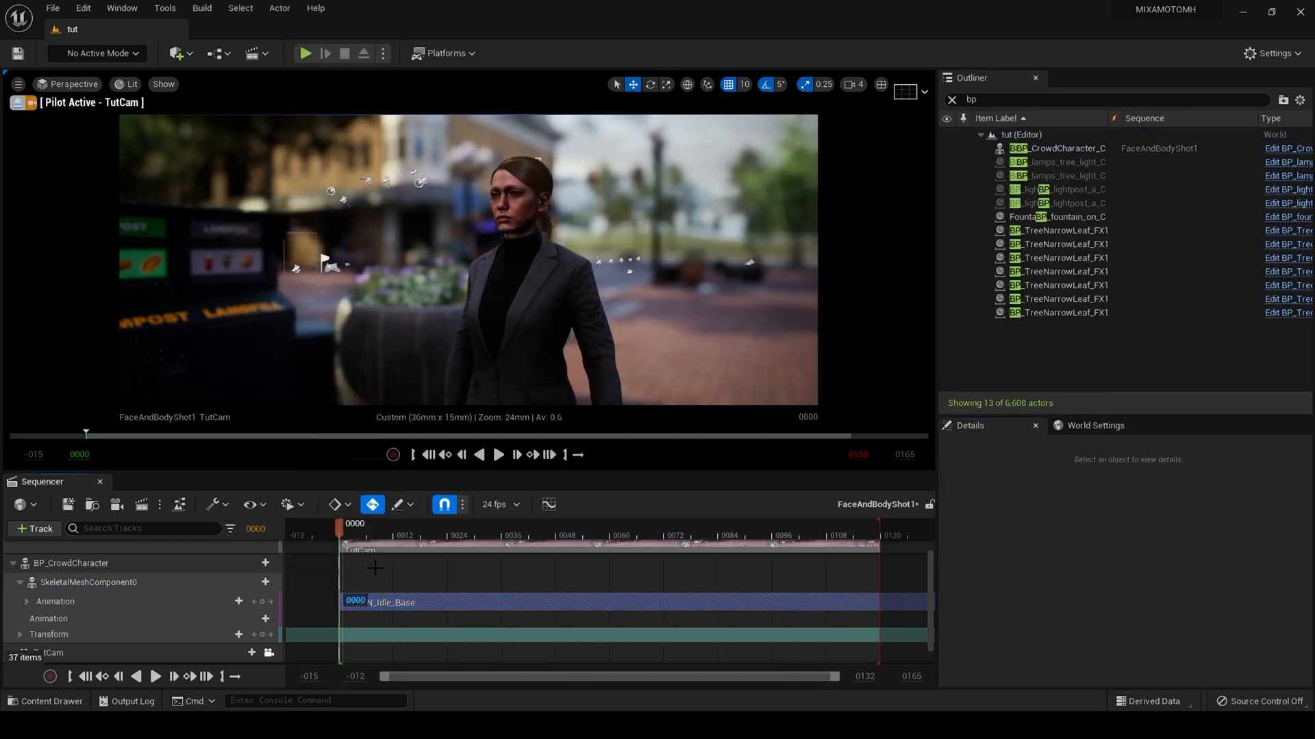
left_click(498, 455)
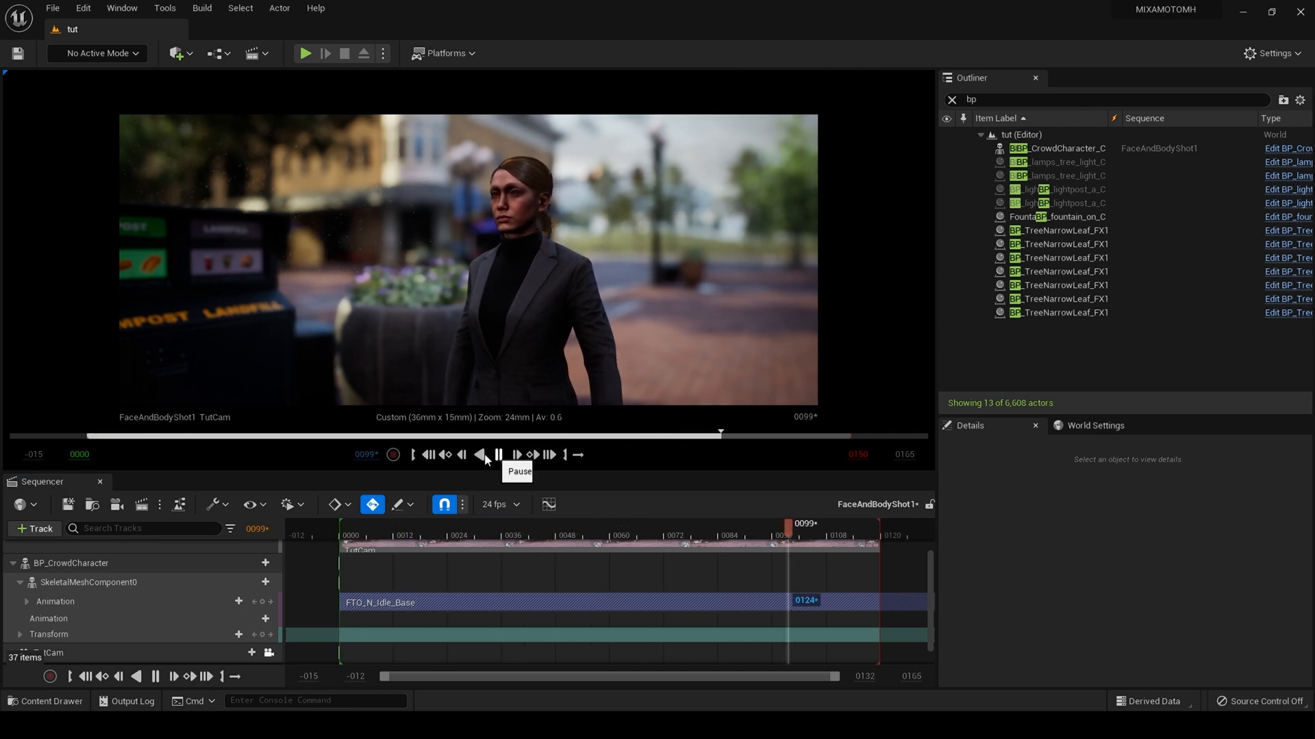
left_click(497, 455)
left_click(430, 455)
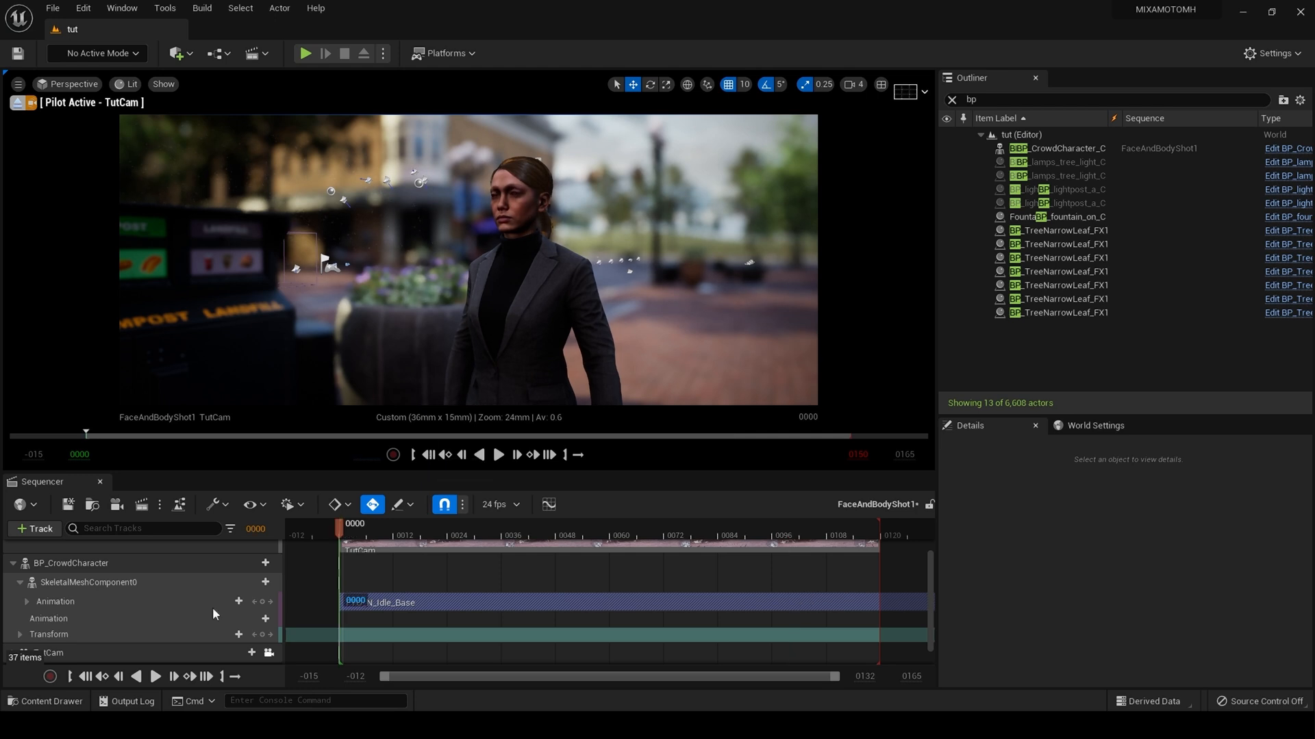
Collapse the SkeletalMeshComponent0 tracks and add a Face component track to BP_CrowdCharacter.
left_click(28, 587)
left_click(25, 584)
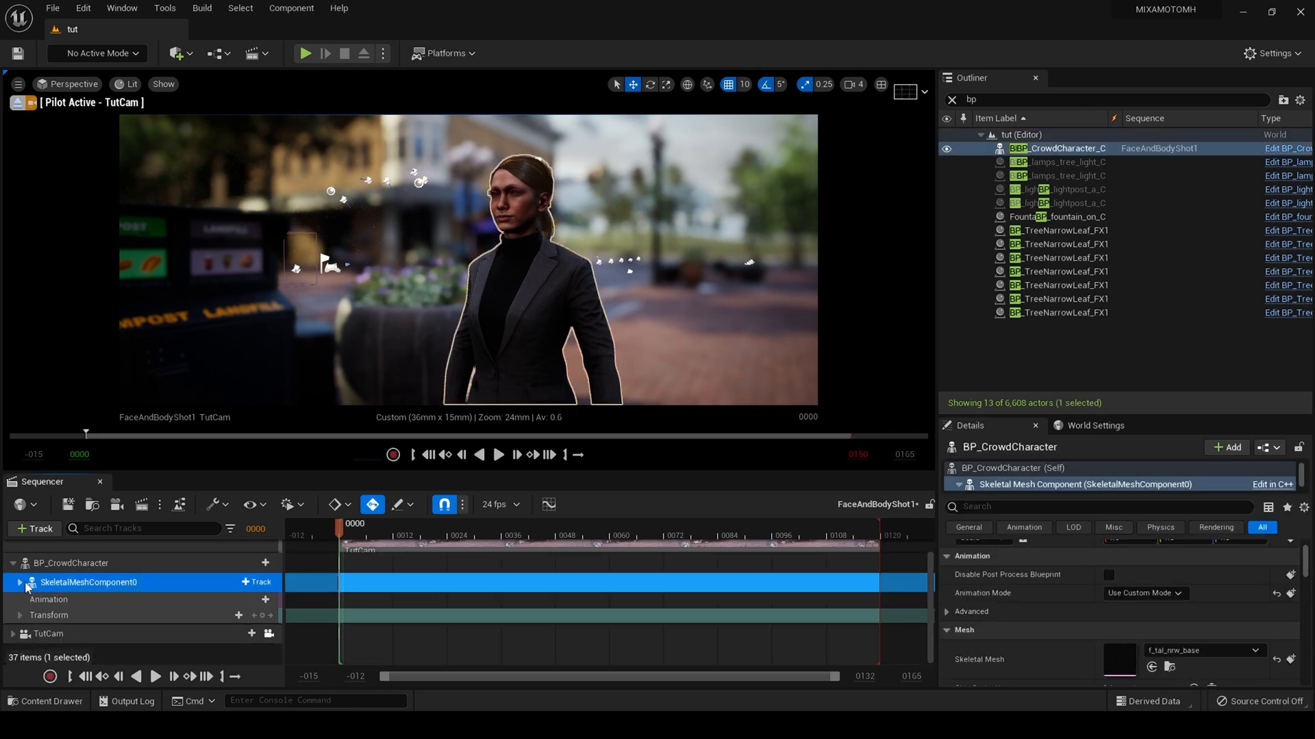
left_click(256, 563)
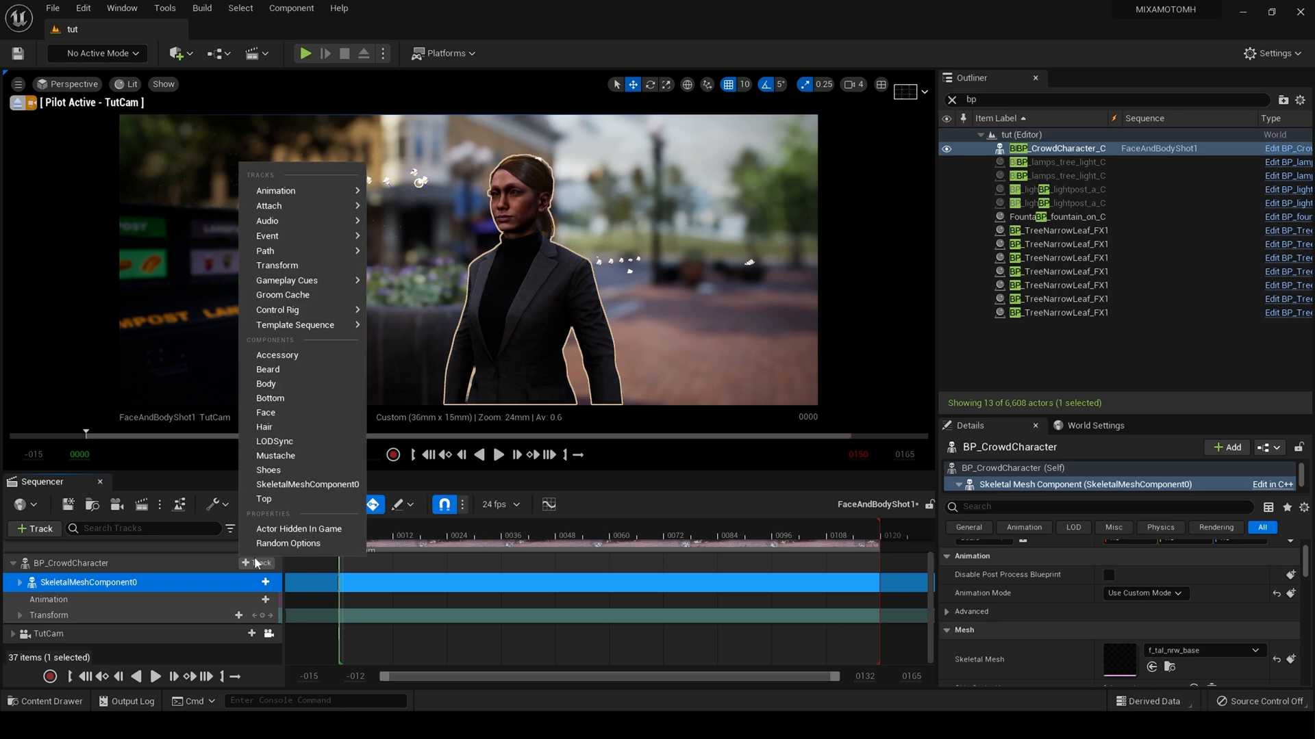
left_click(282, 413)
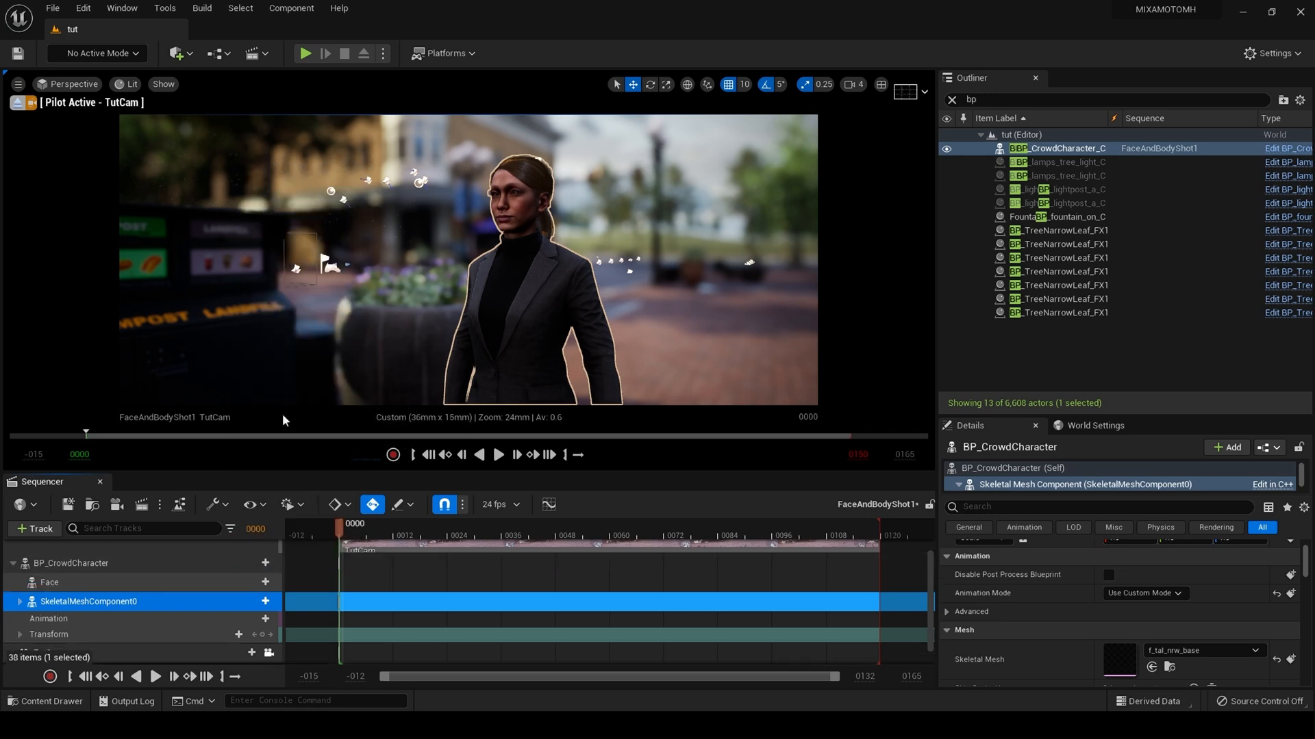
Try the Crowd_Angry animation on the Face track and play the shot from the start.
left_click(126, 581)
left_click(258, 582)
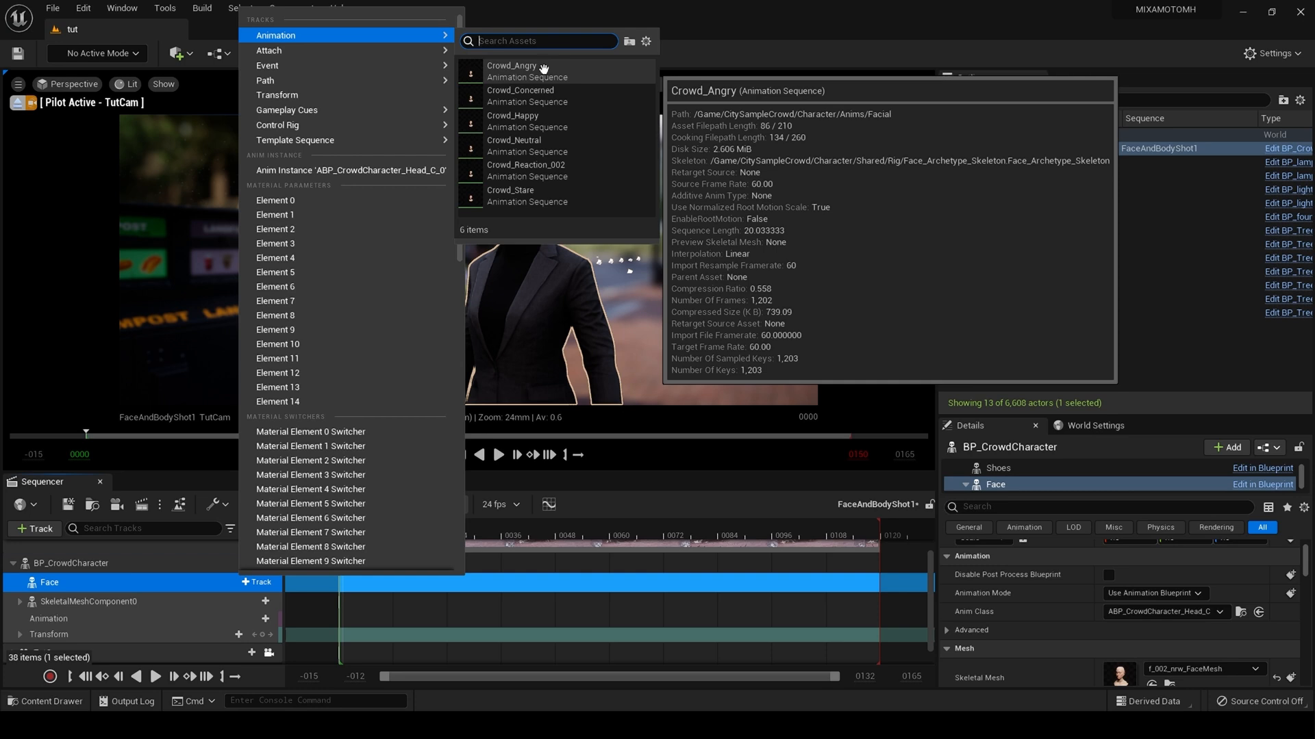
left_click(544, 69)
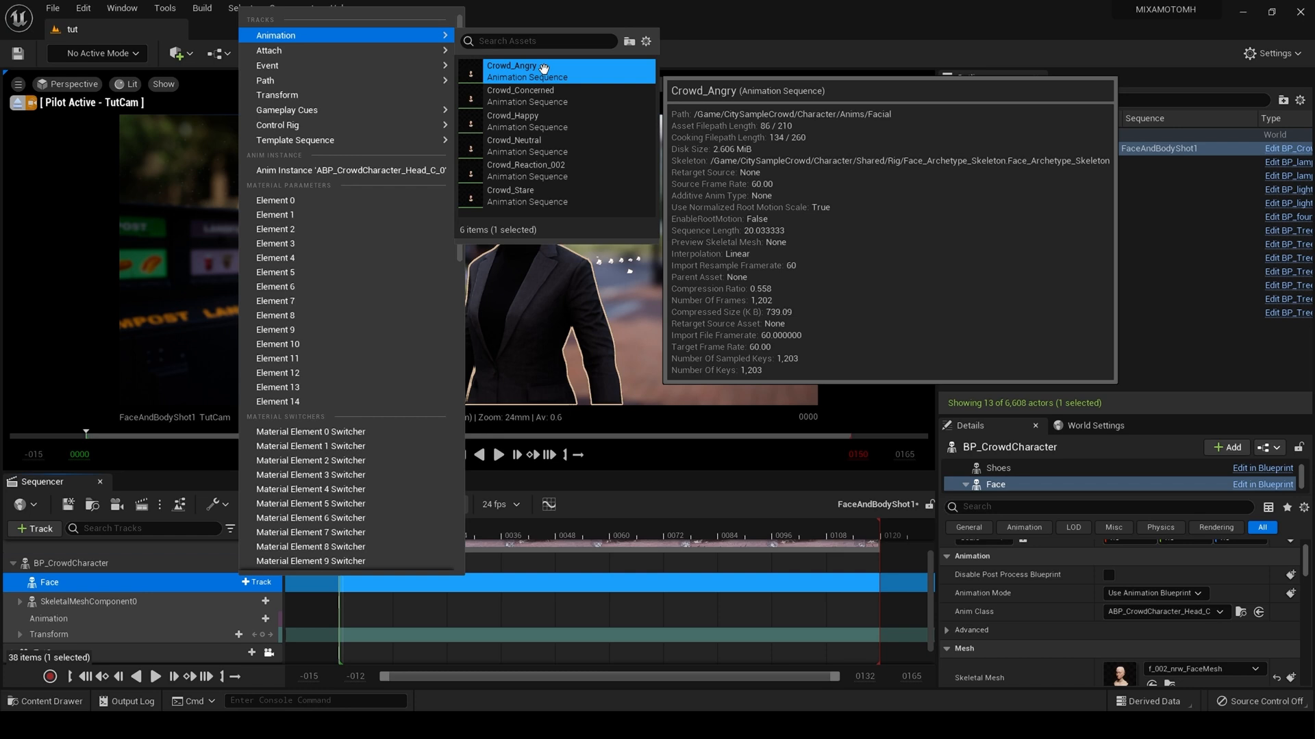
left_click(544, 69)
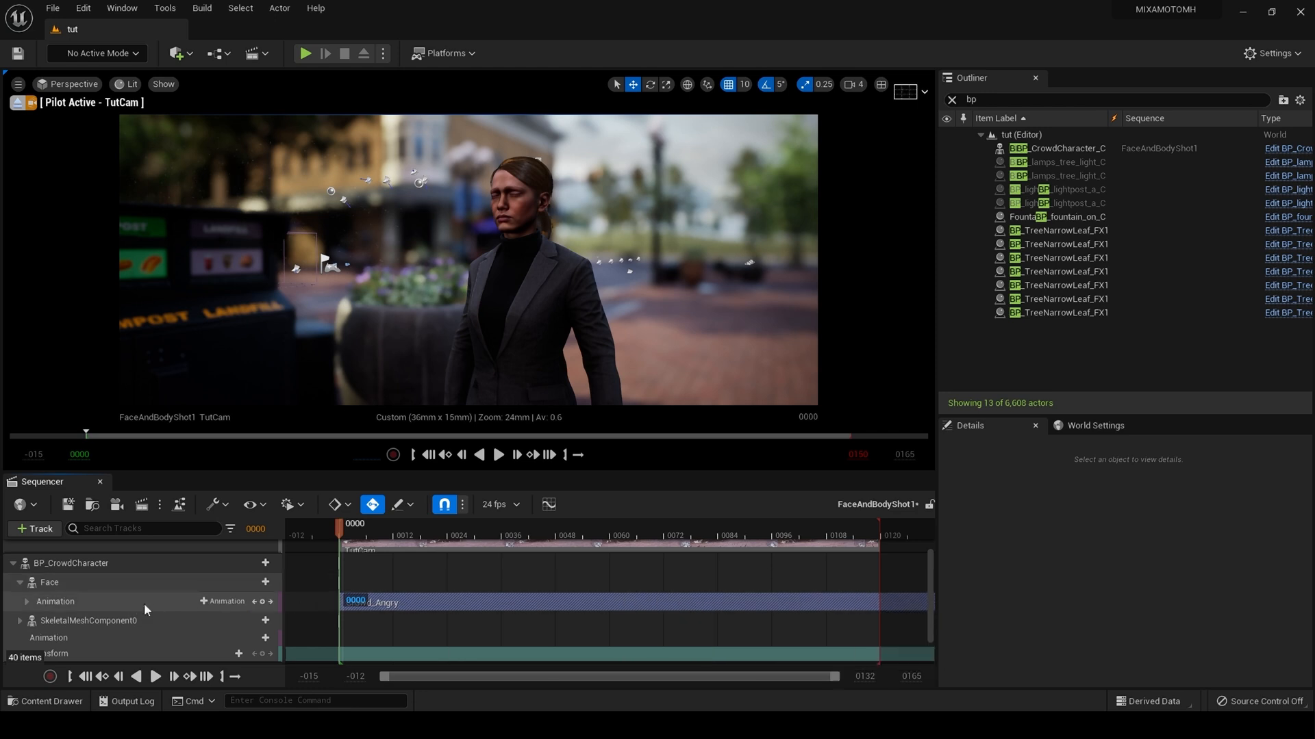
left_click(500, 459)
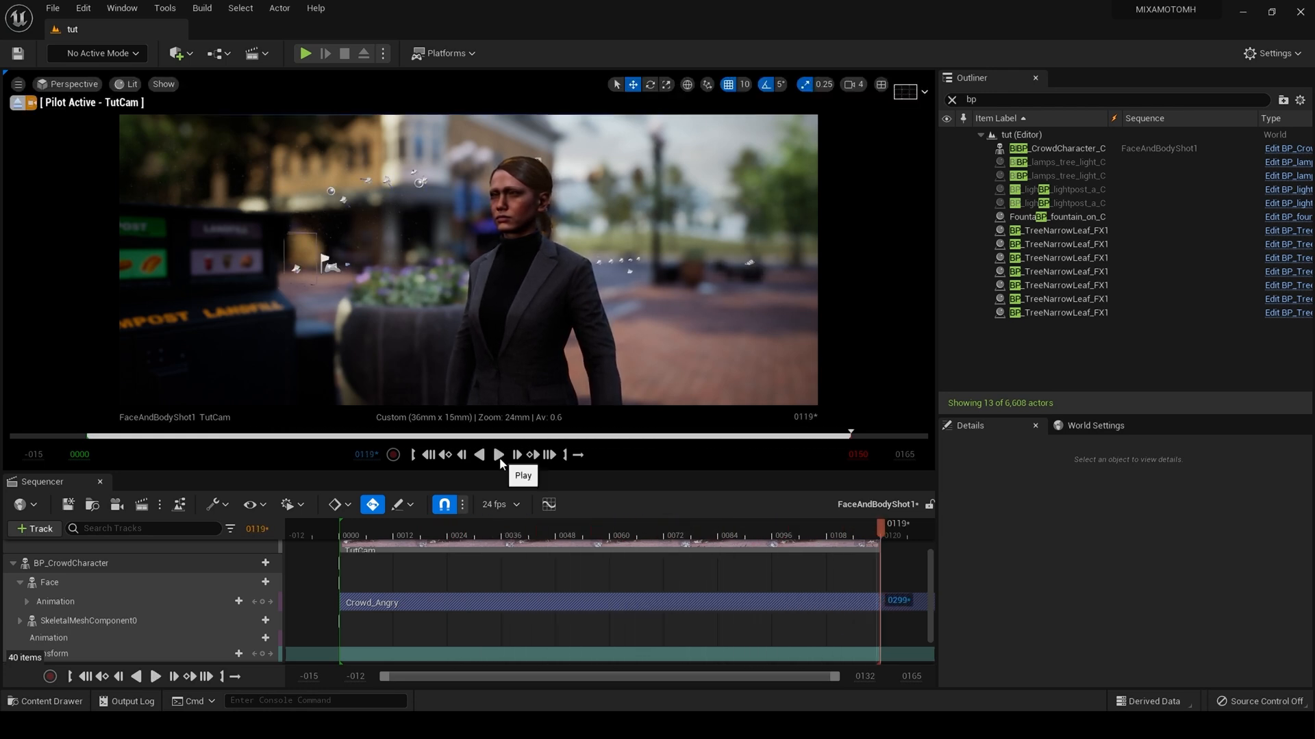
left_click(430, 455)
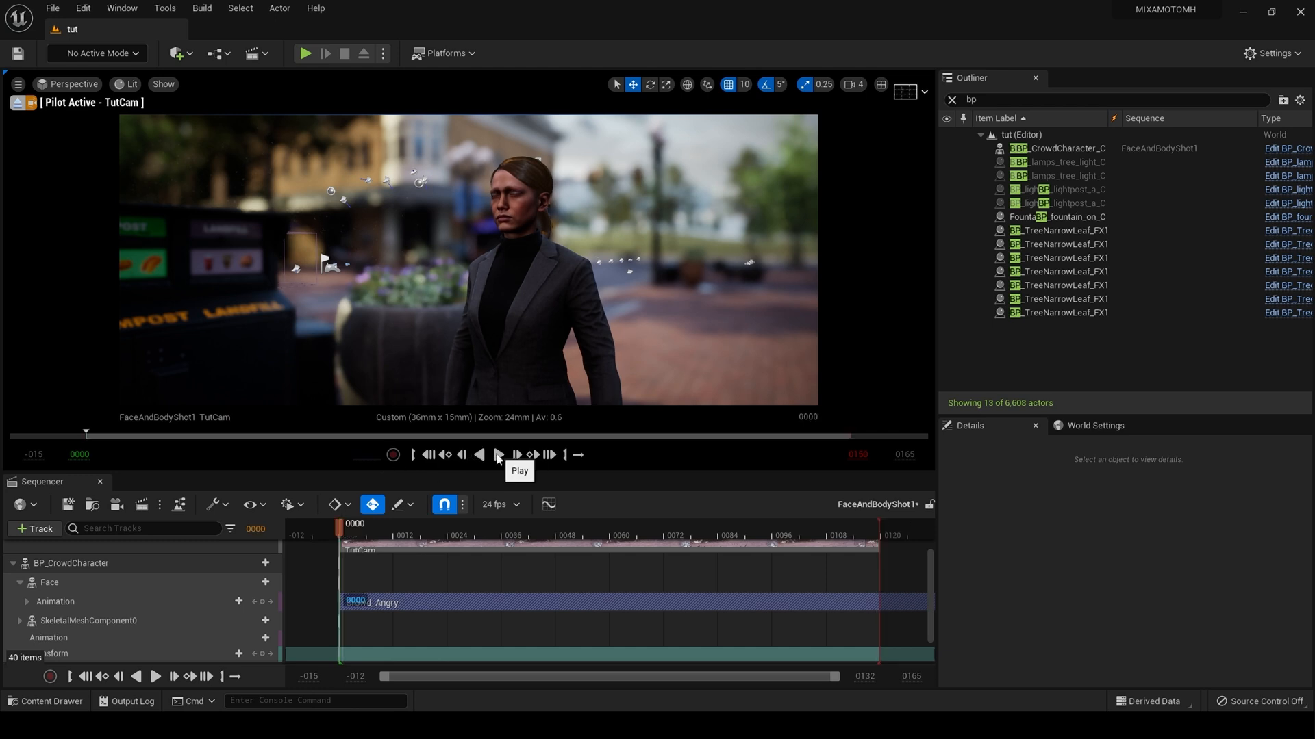
left_click(497, 455)
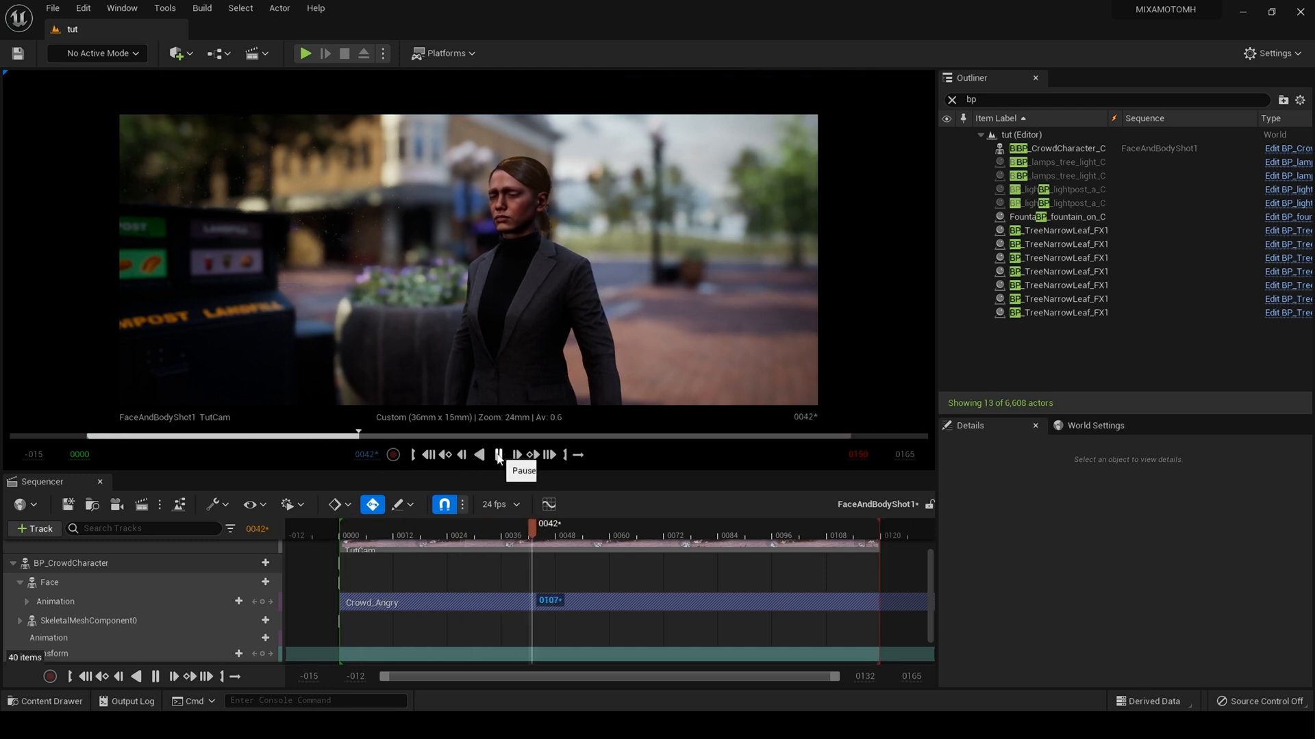
left_click(498, 456)
Replace Crowd_Angry on the Face track with Crowd_Reaction_002 starting at frame 0, then play the shot.
left_click(446, 599)
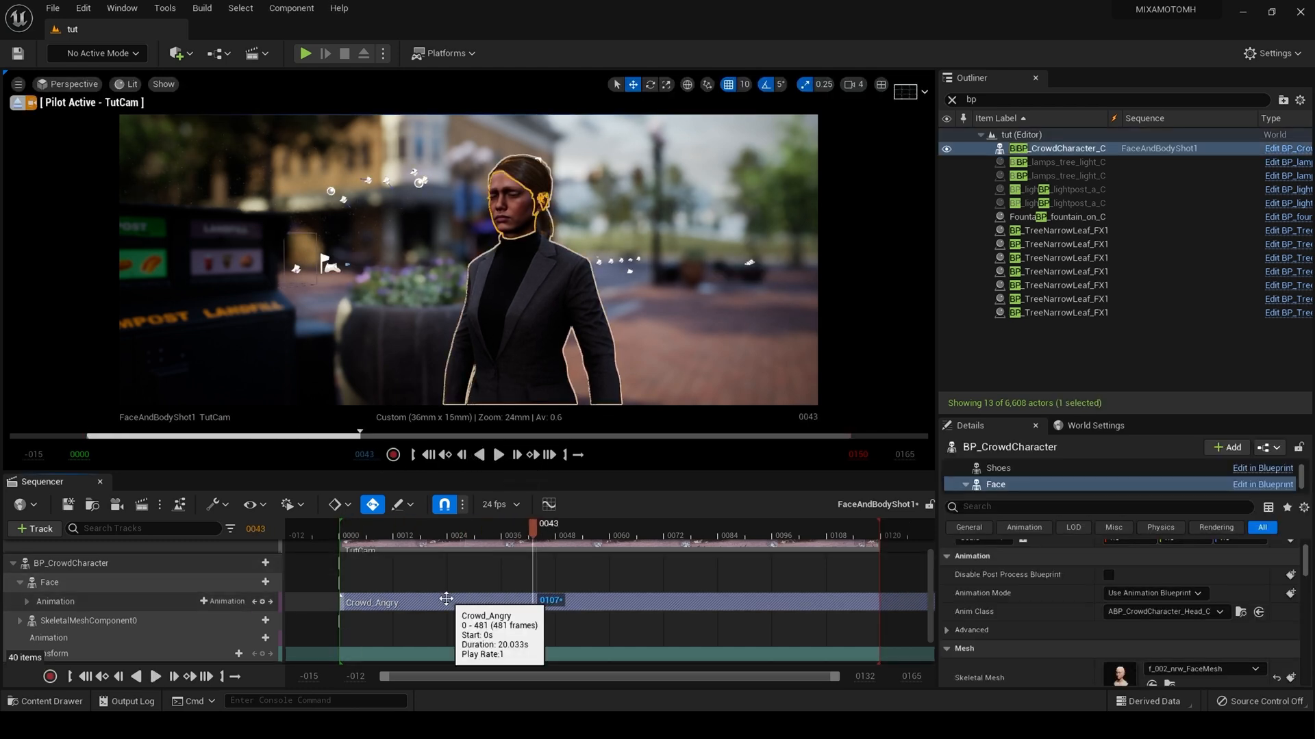
left_click(250, 600)
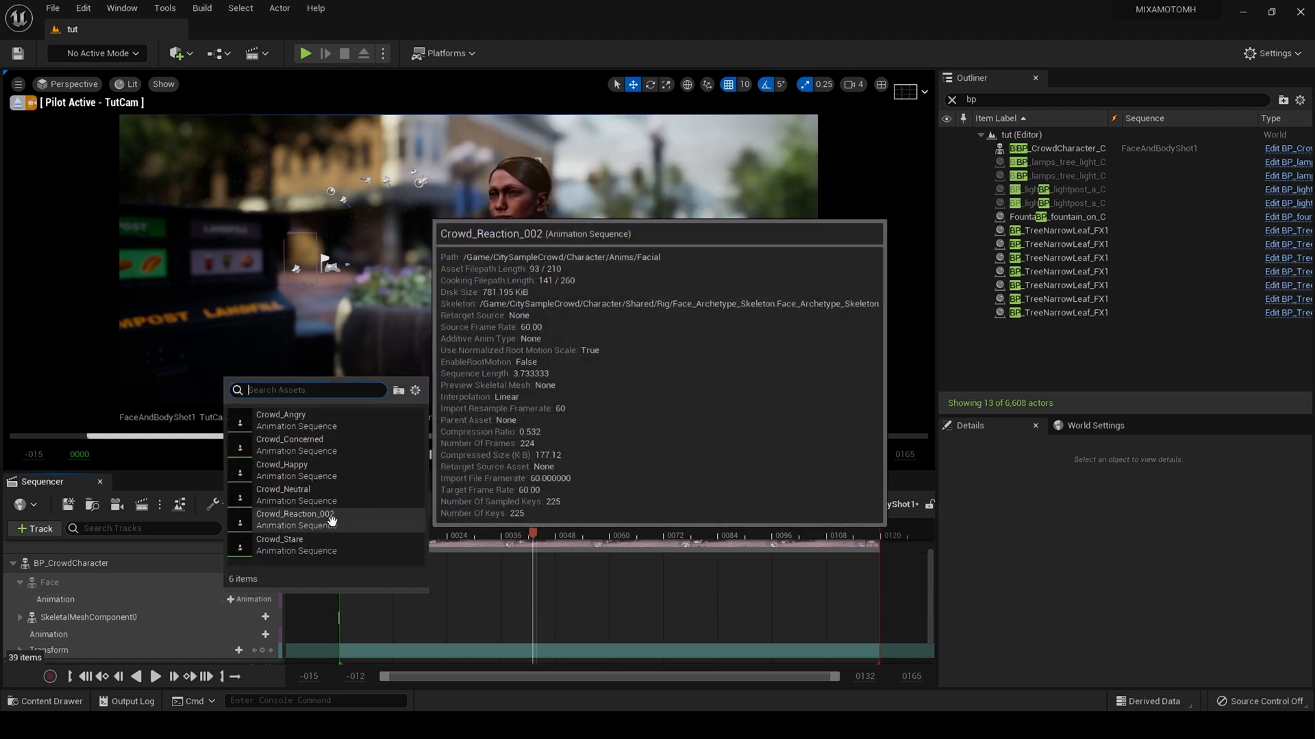
left_click(332, 522)
left_click_drag(564, 602, 406, 587)
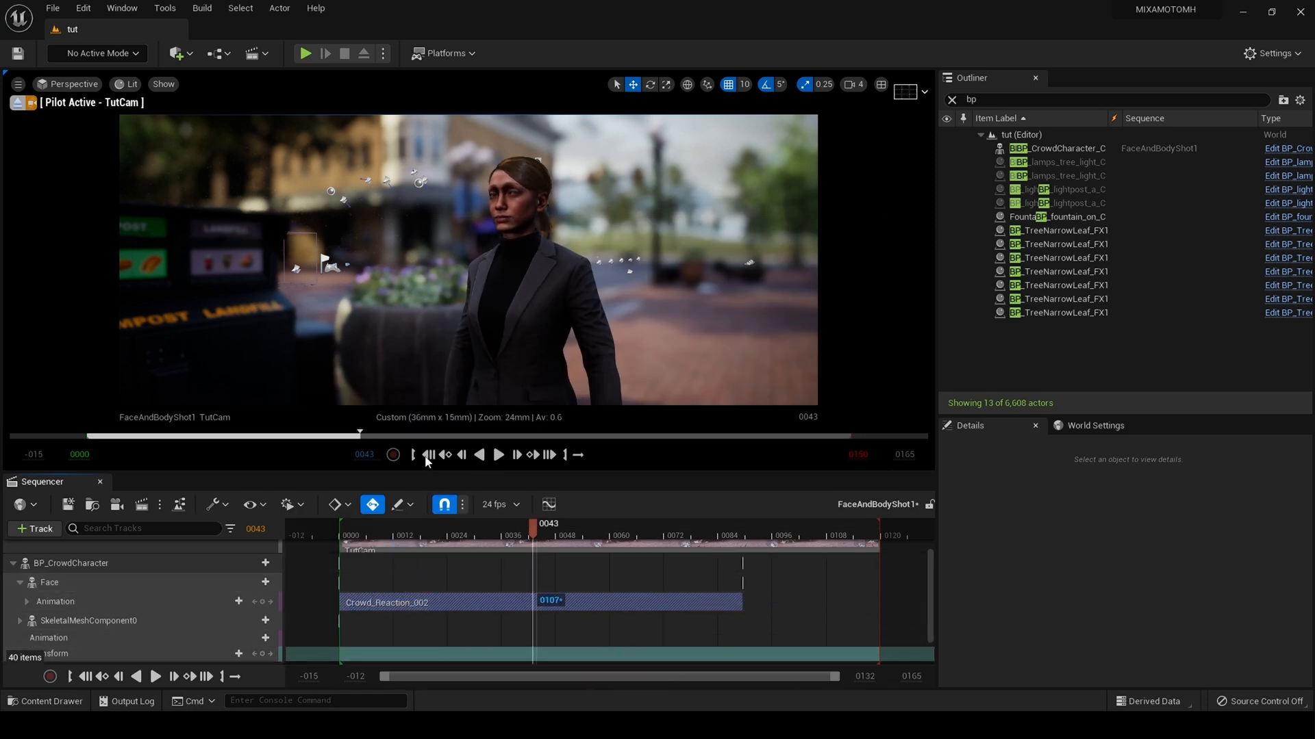
left_click(428, 455)
left_click(498, 455)
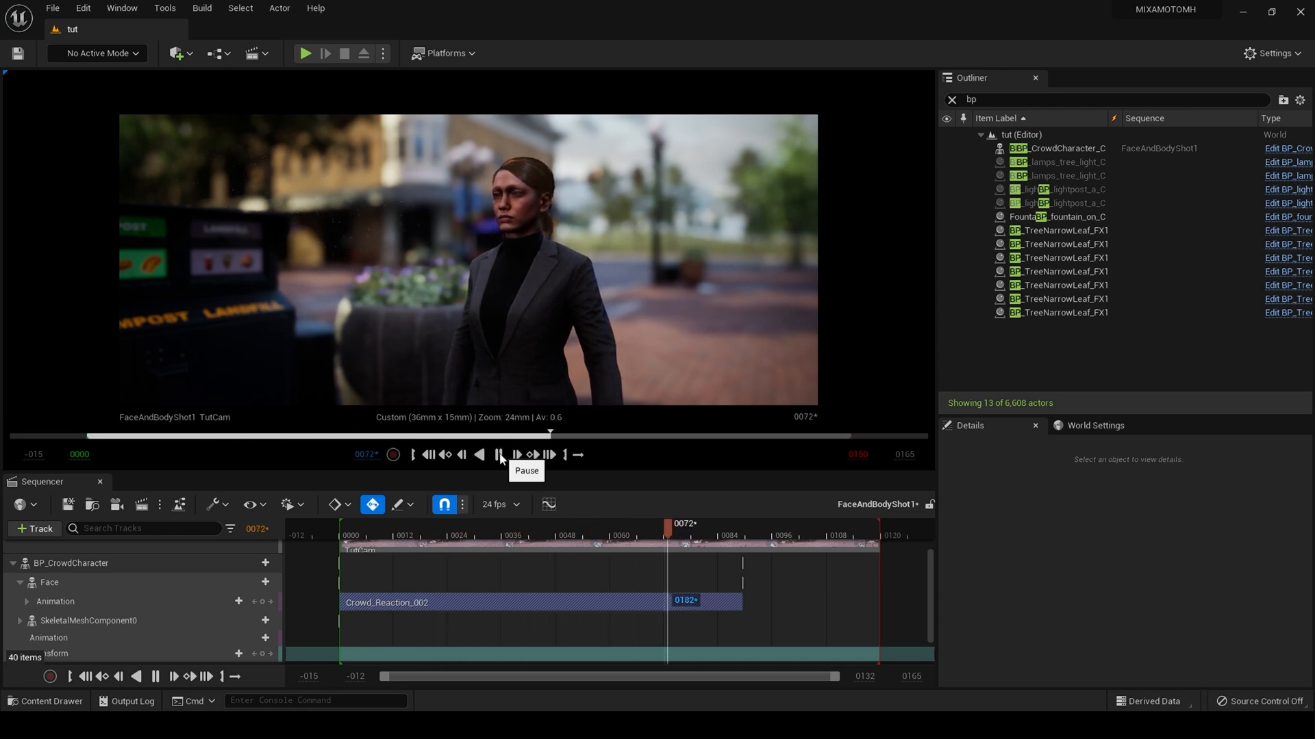
left_click(499, 456)
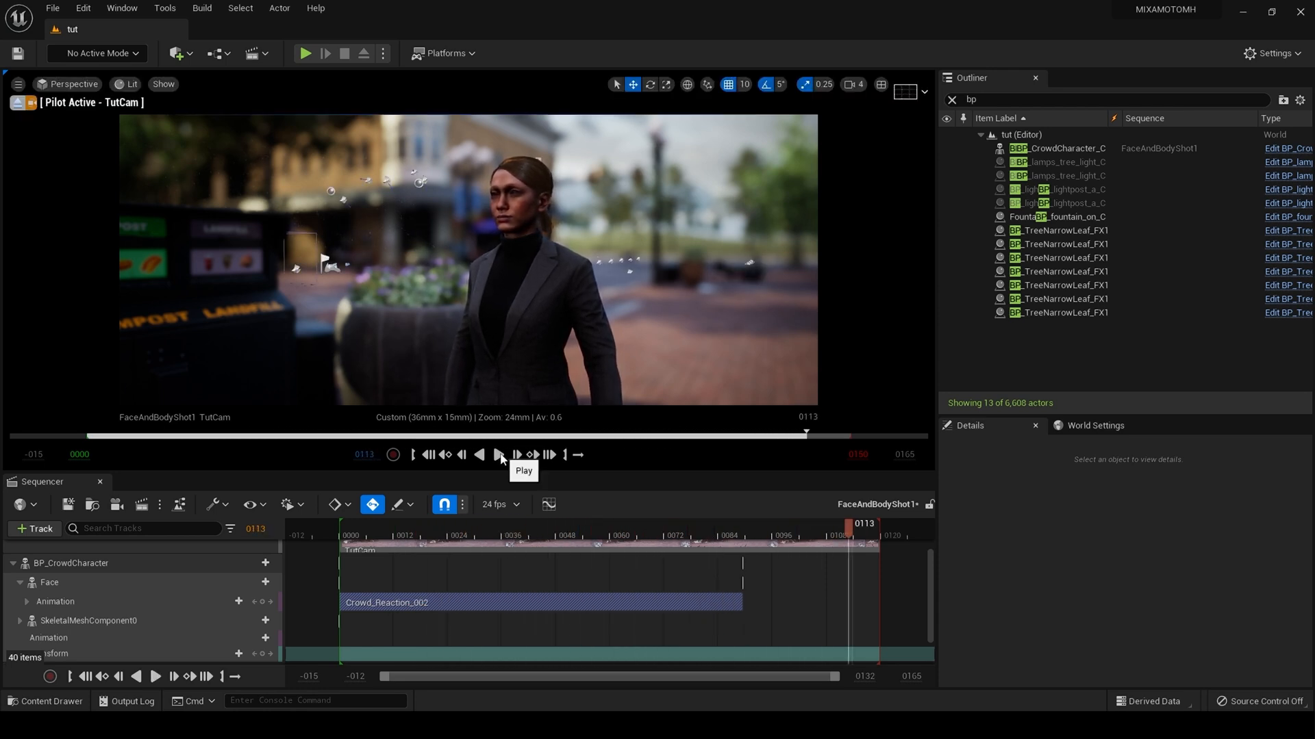
Add Crowd_Happy to the Face animation, overlapping the end of Crowd_Reaction_002 from about frame 74, and play back the blend.
left_click(742, 539)
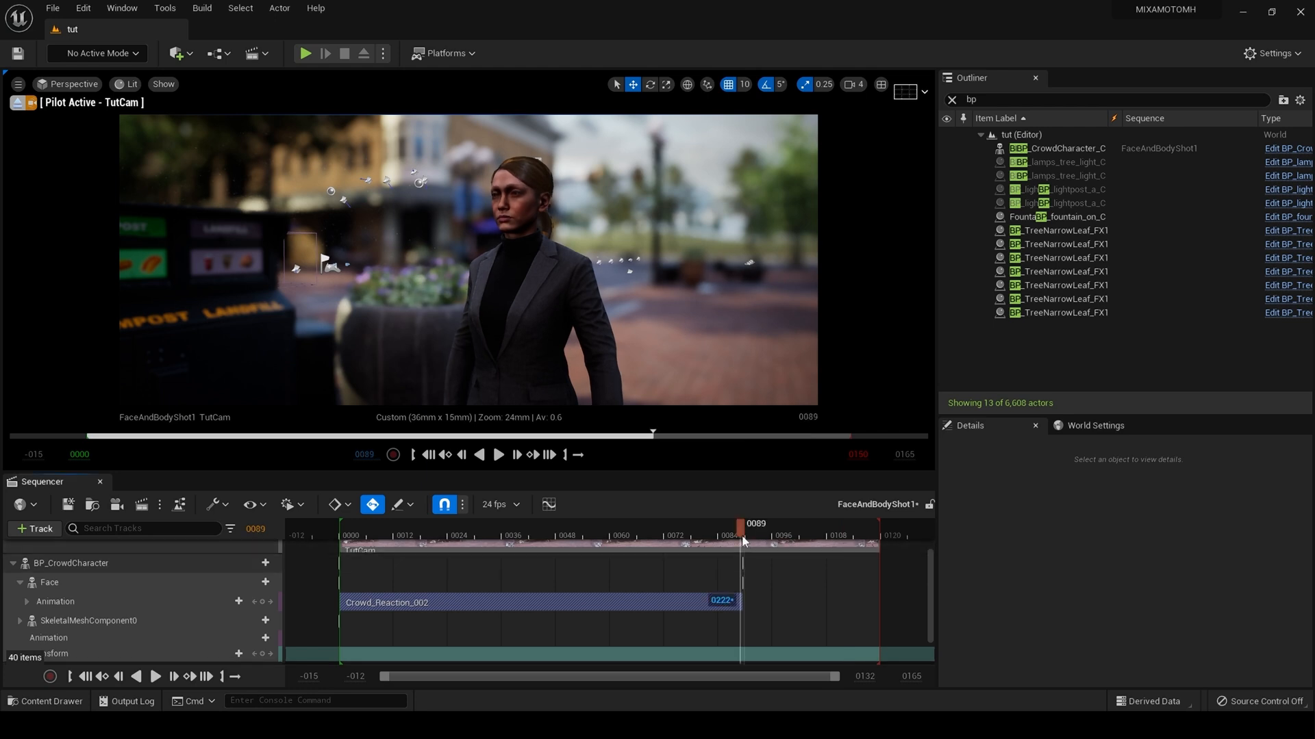
left_click(730, 538)
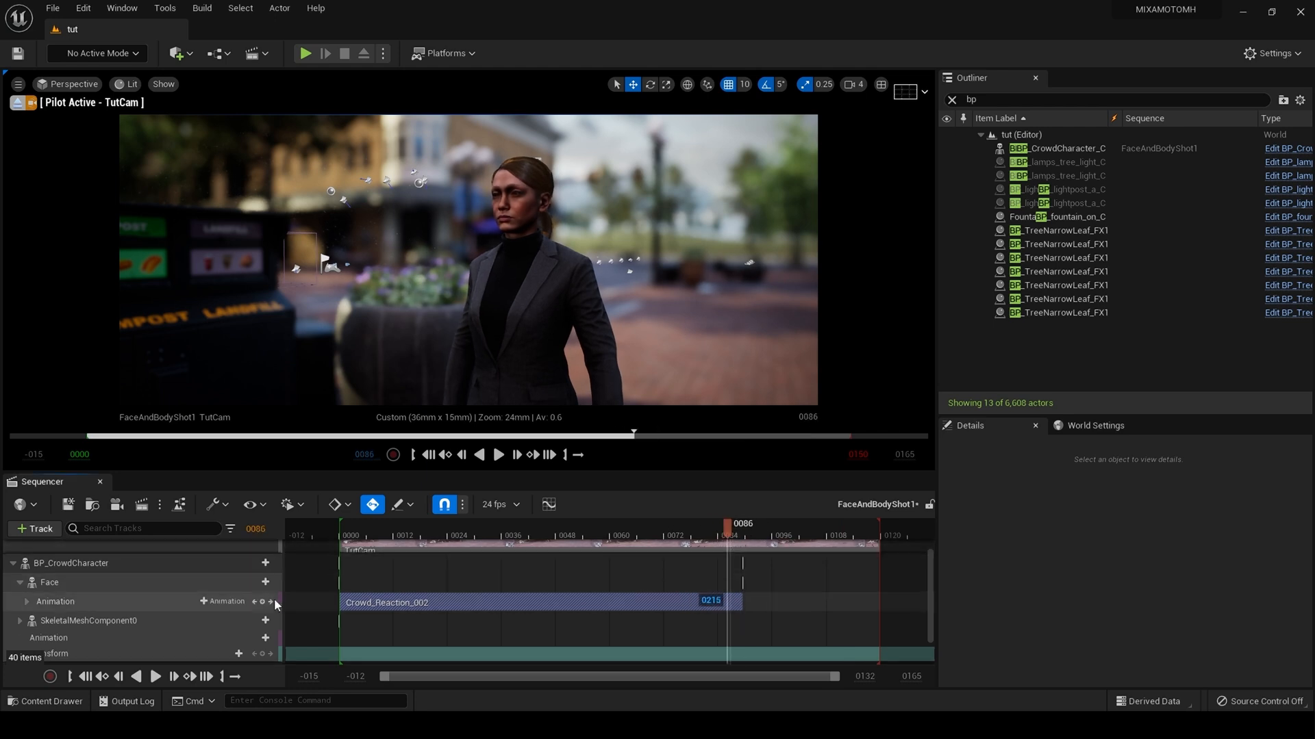
left_click(224, 602)
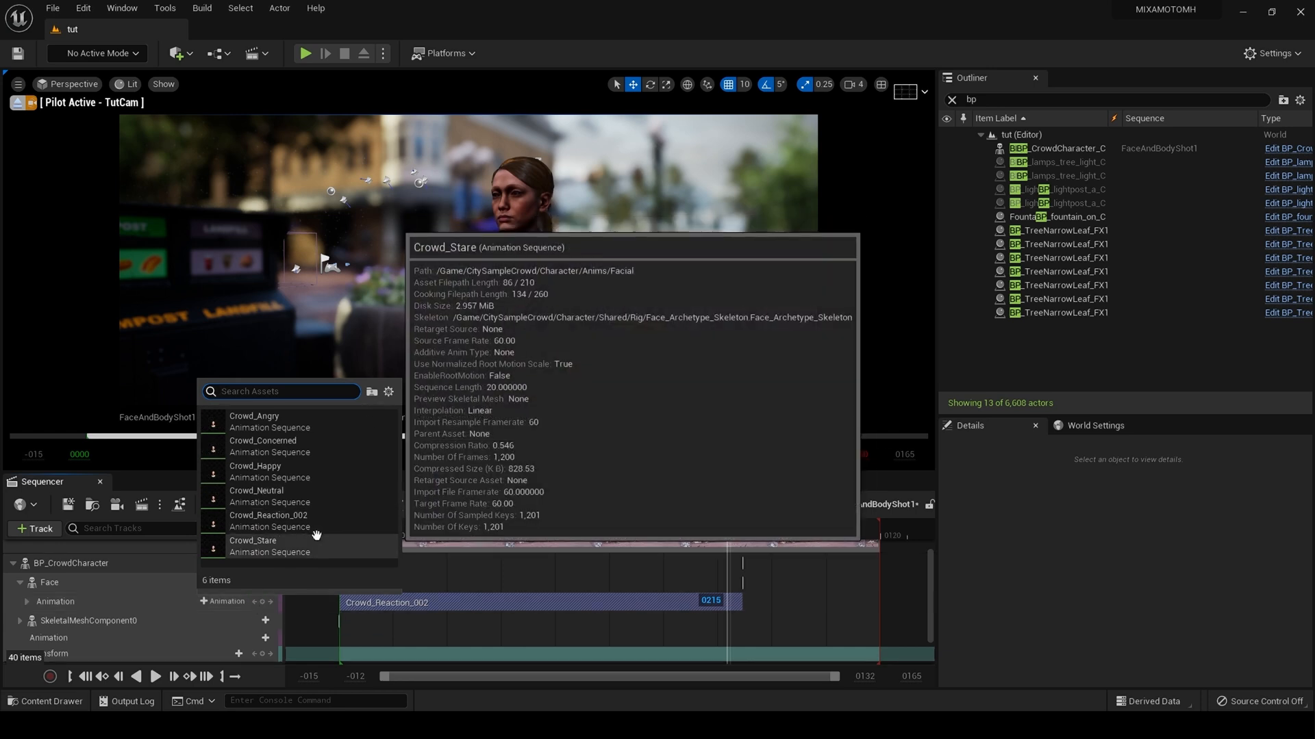
left_click(308, 472)
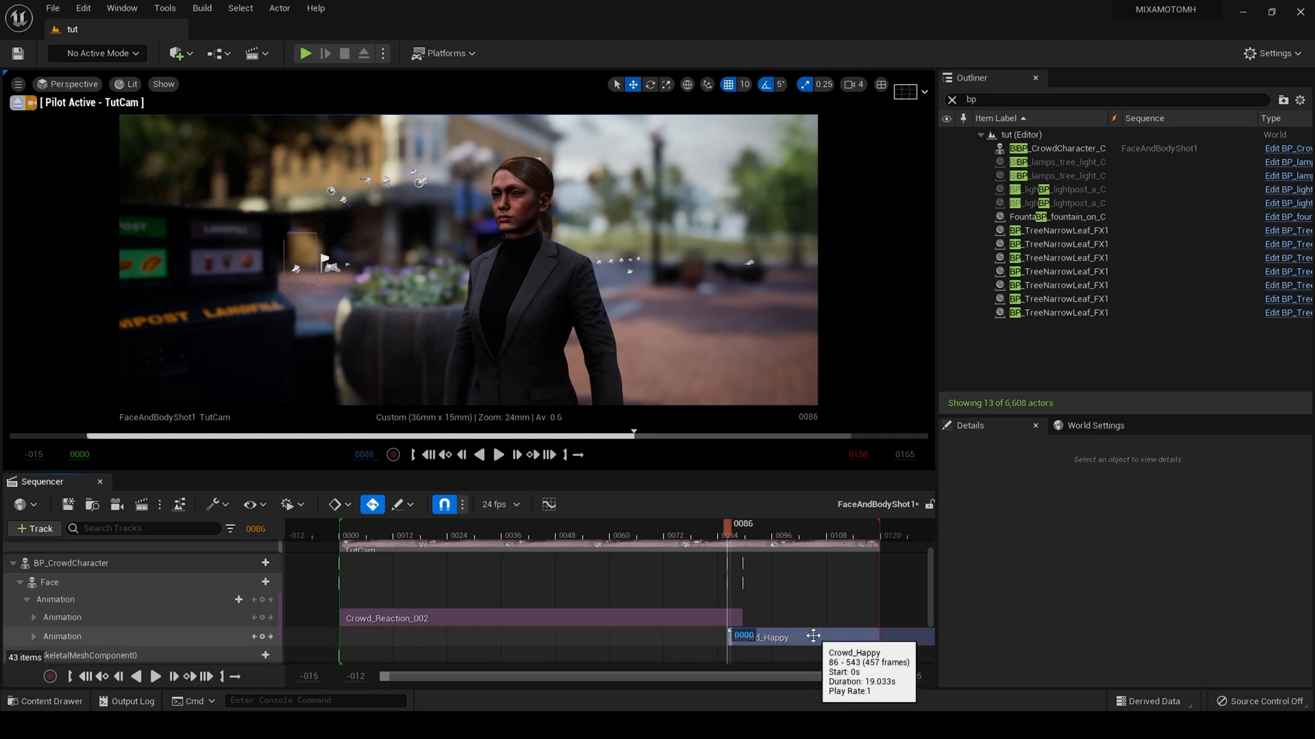
left_click_drag(810, 640, 812, 619)
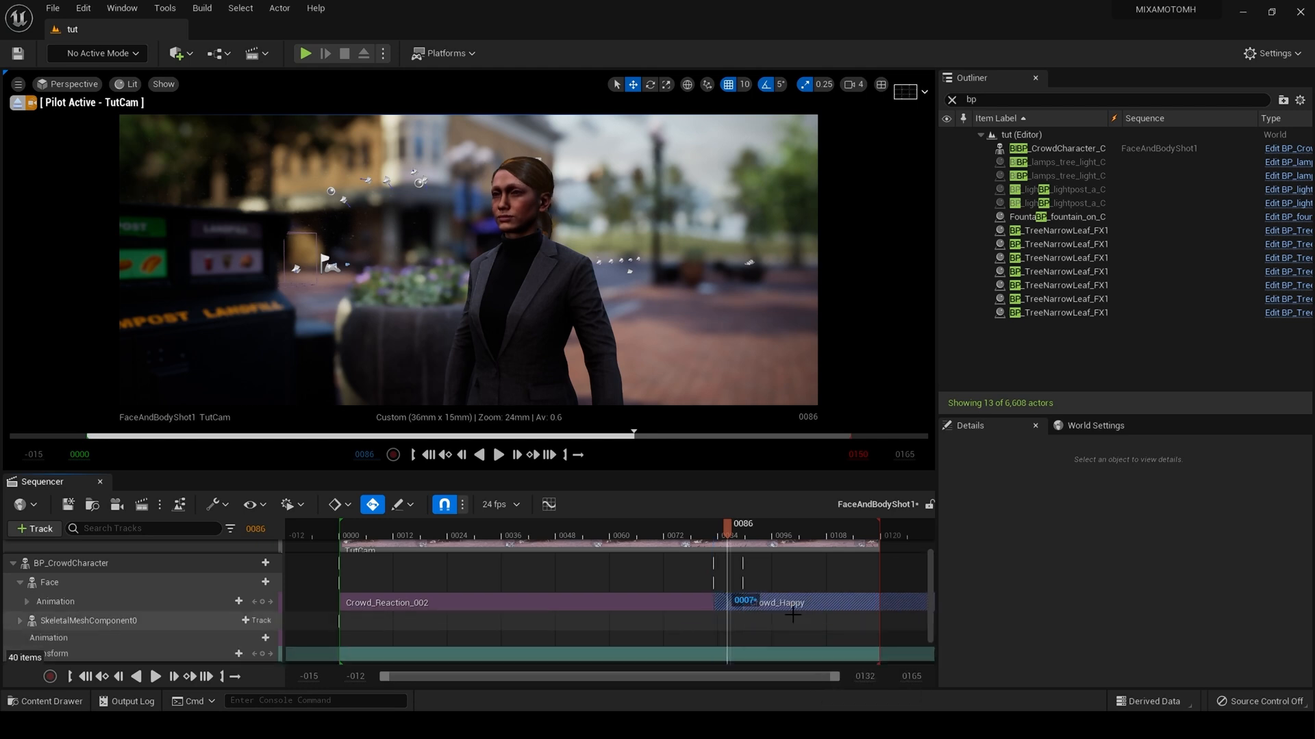
left_click_drag(847, 601, 792, 636)
left_click(655, 538)
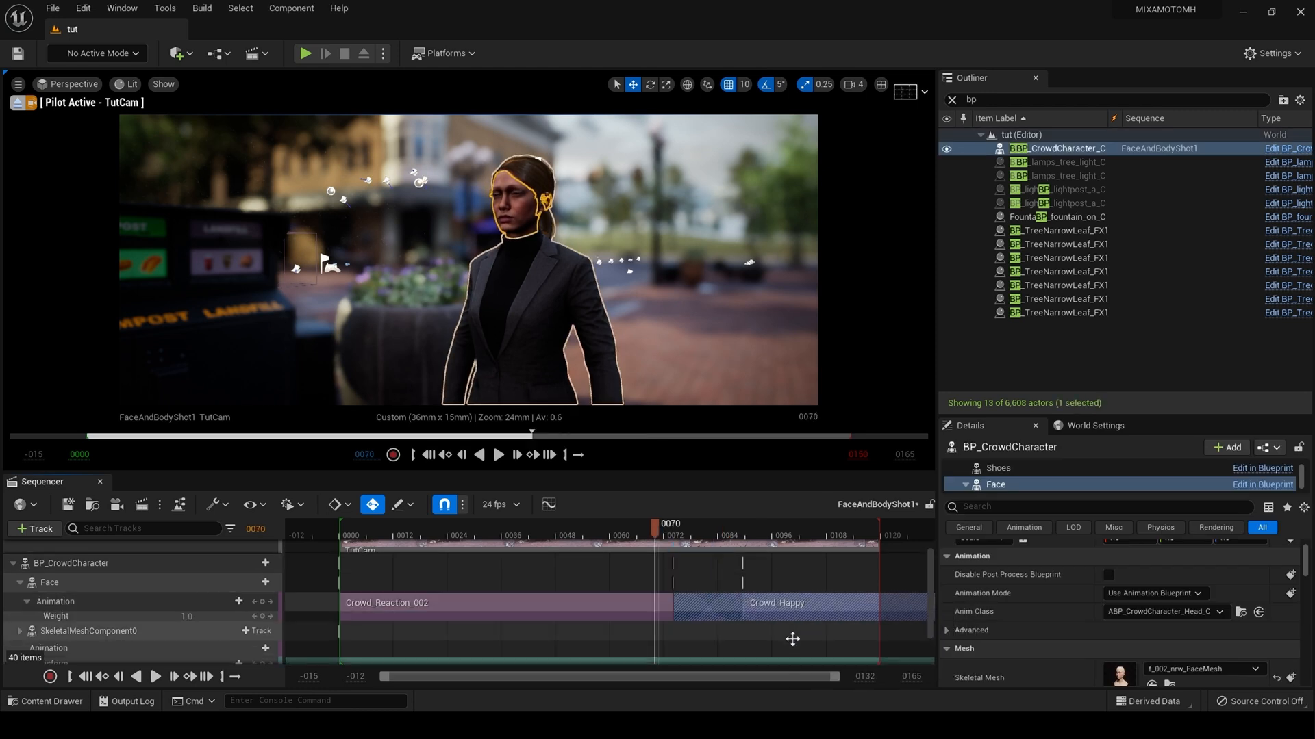
key("space")
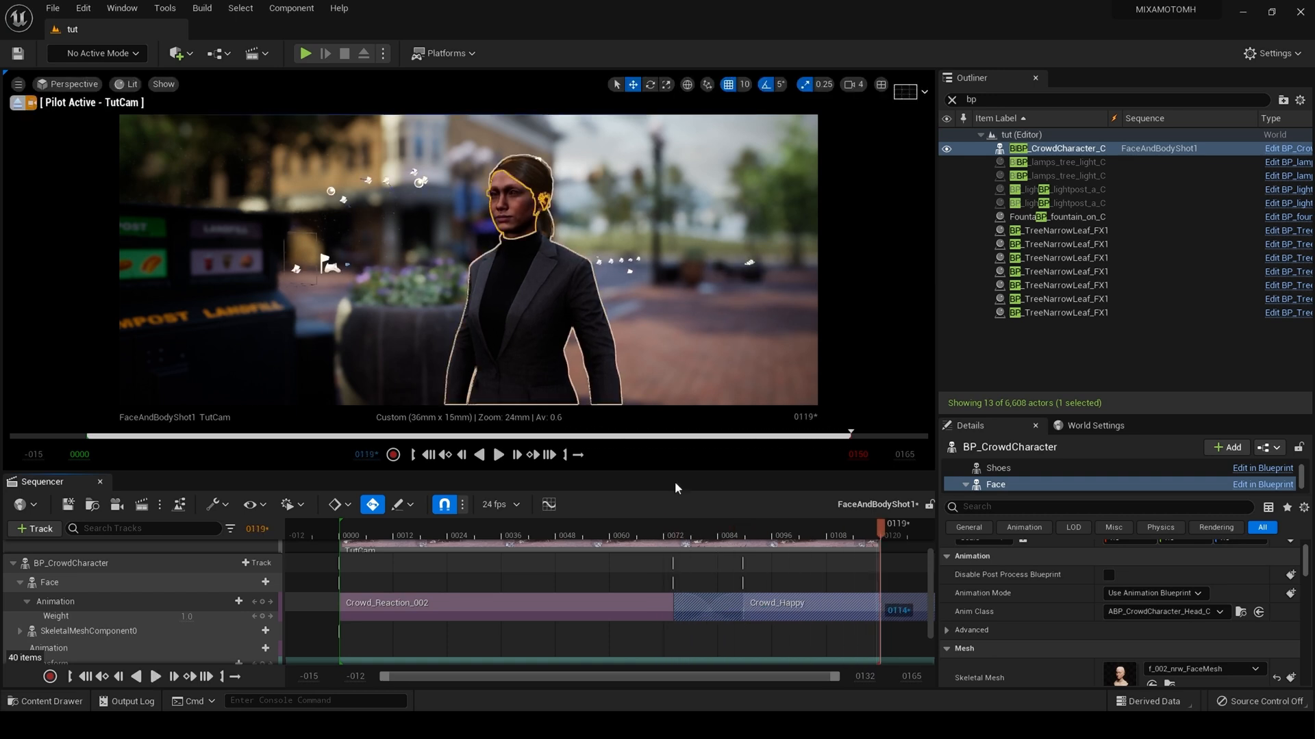
left_click(445, 455)
left_click(499, 455)
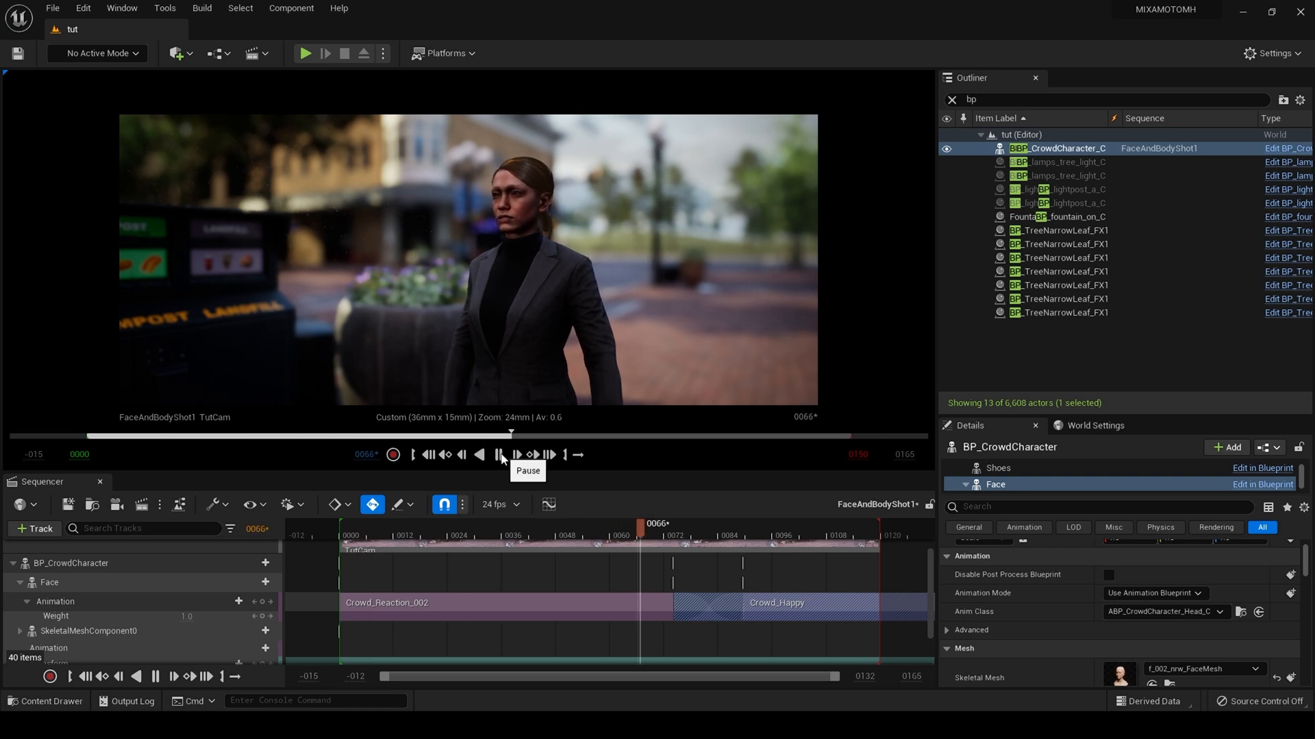
Stop playback, return the shot to frame 0, and preview the Idle animation in the Mixamo Animations folder.
left_click(500, 455)
left_click(445, 455)
left_click(65, 700)
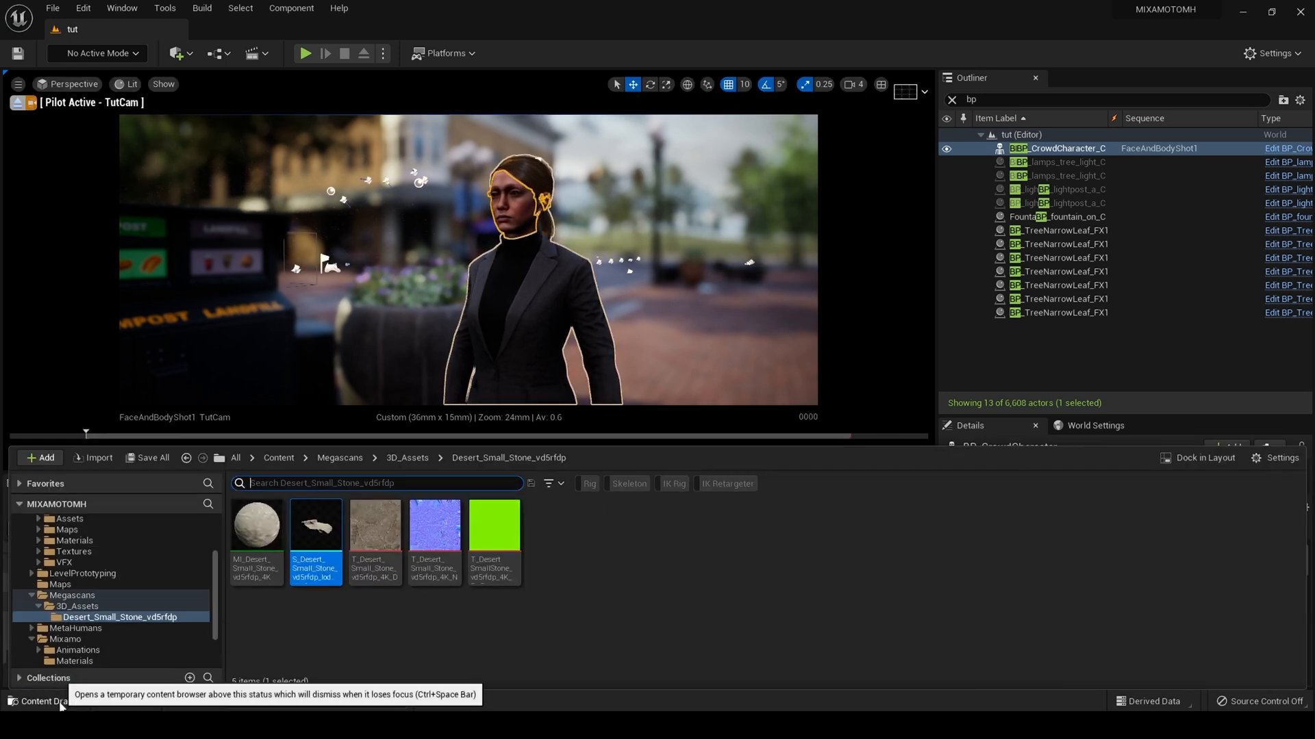
left_click(273, 460)
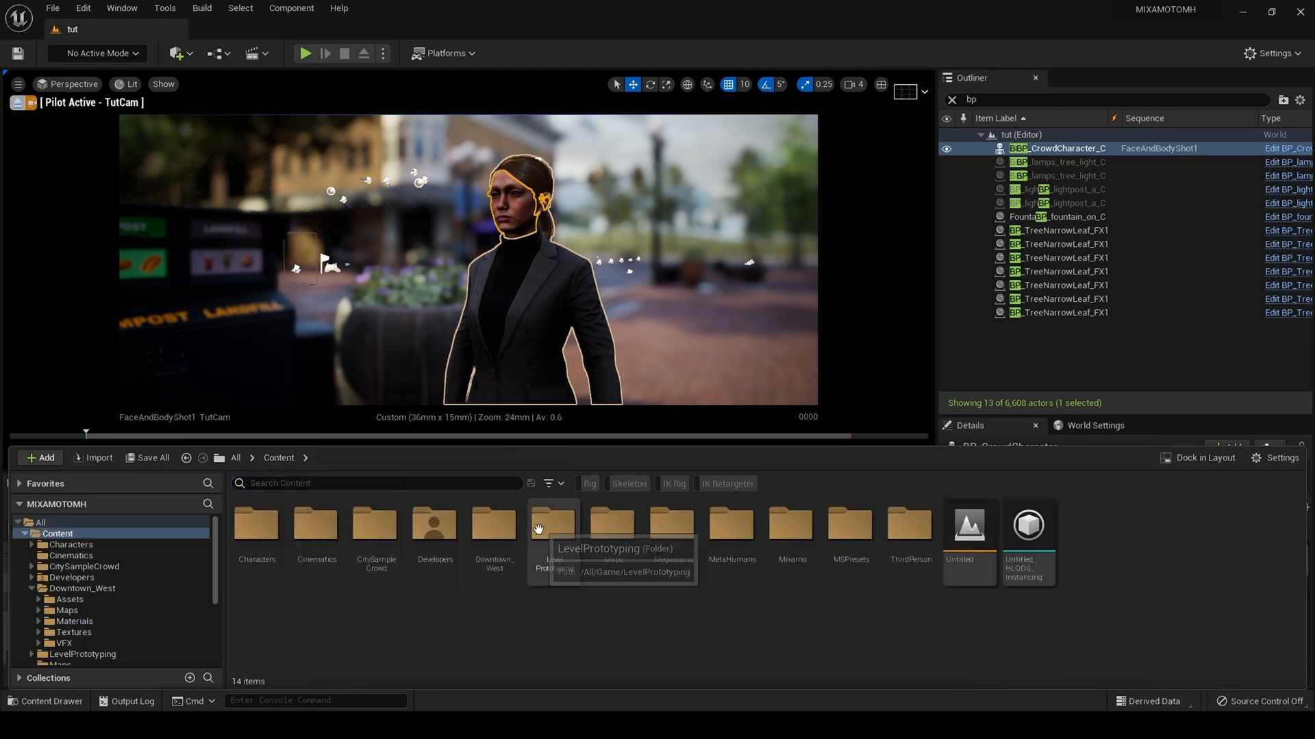
double_click(785, 560)
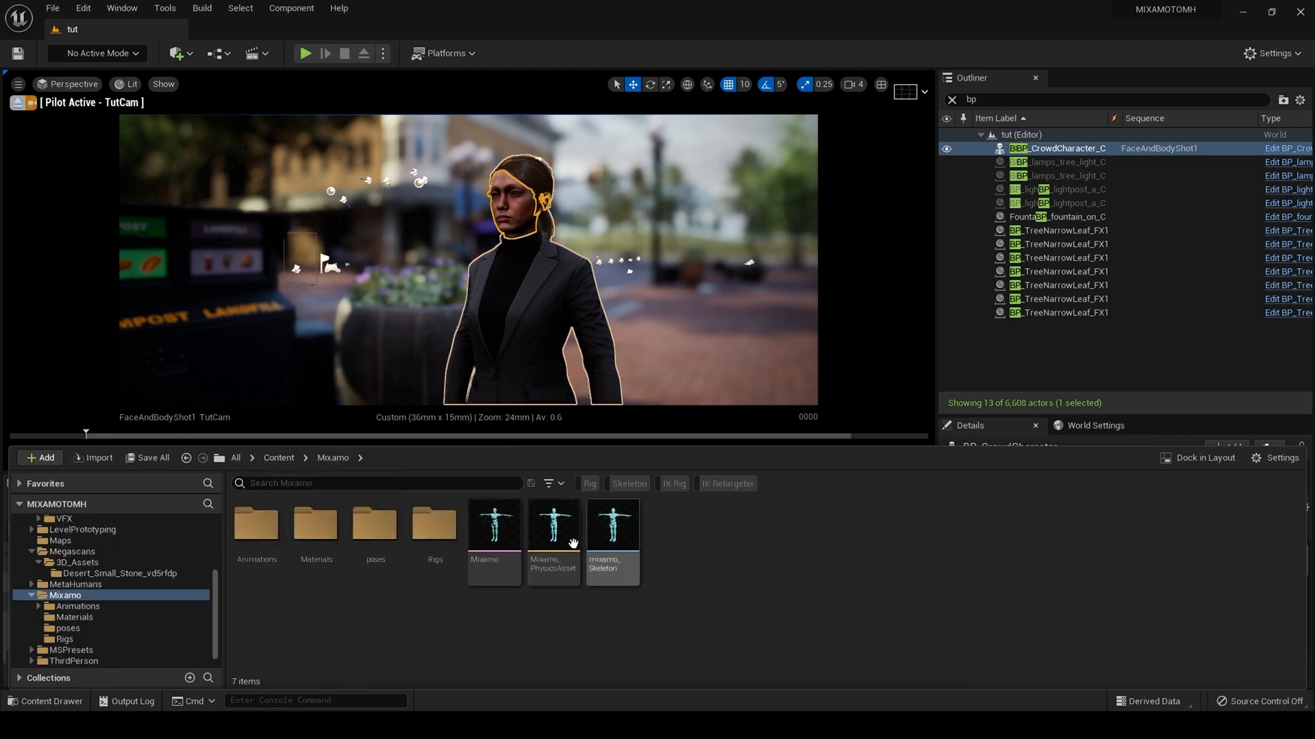
double_click(258, 558)
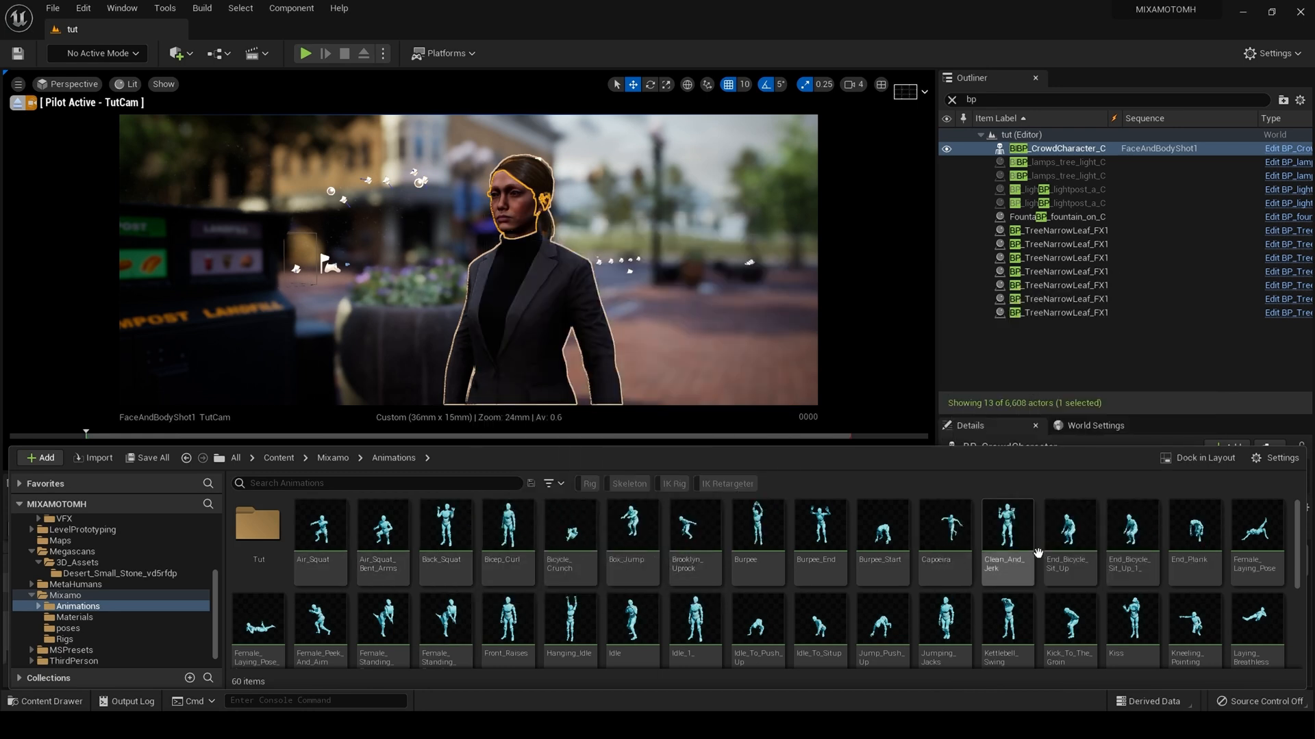
scroll(1236, 566, "down", 1)
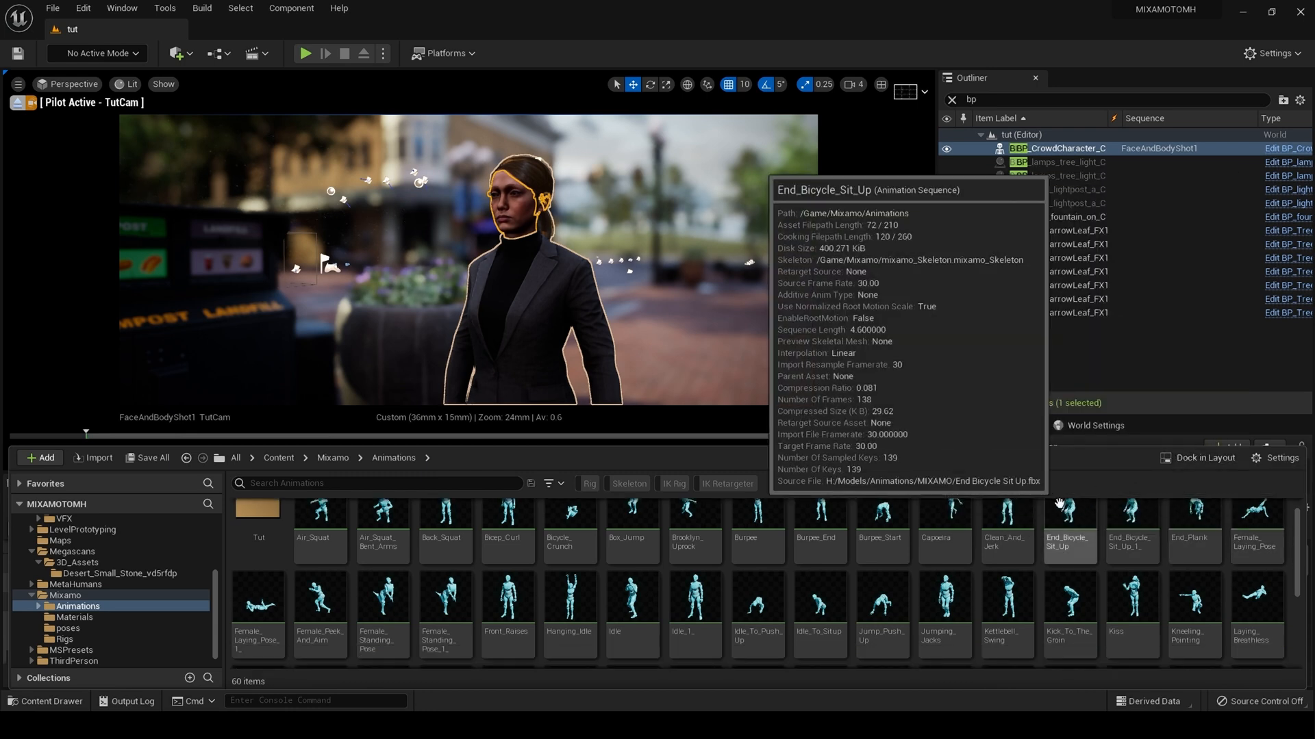
double_click(635, 590)
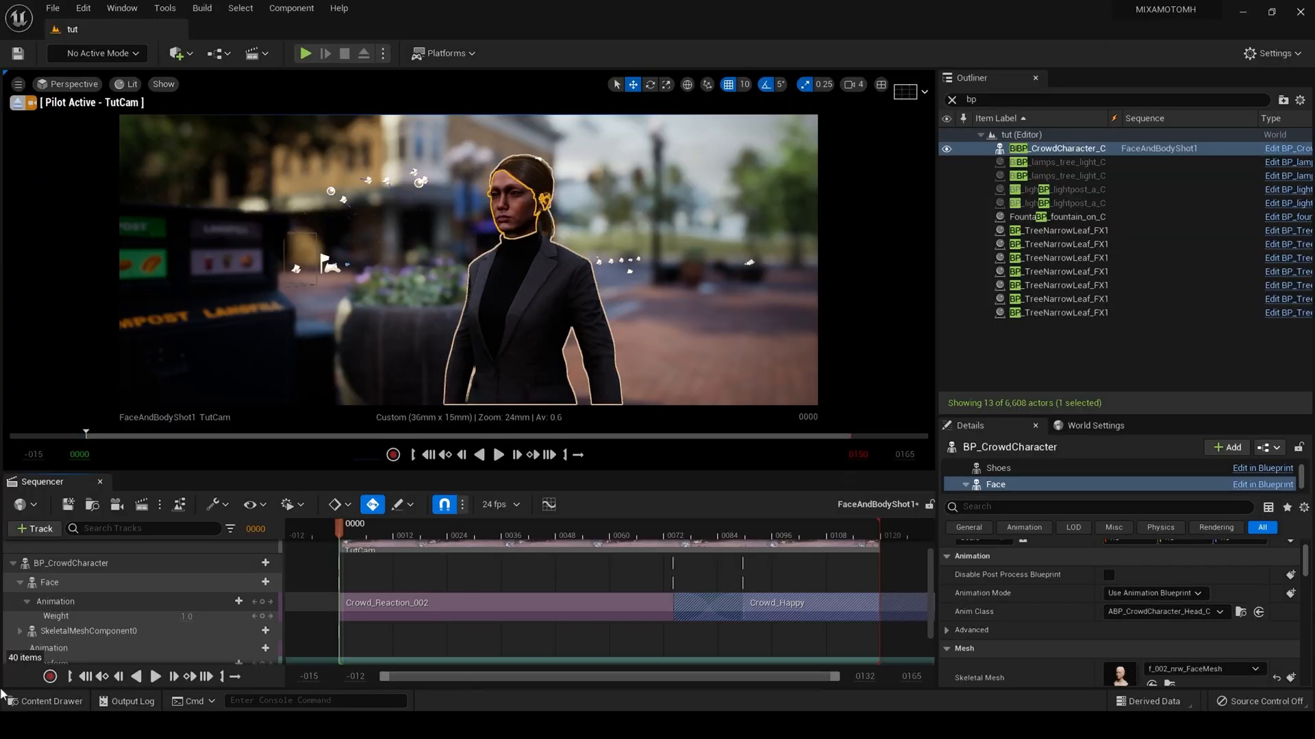
Set up a duplicate-and-retarget of the Mixamo Idle animation using the RTG_Mixamo IK Retargeter.
left_click(17, 701)
right_click(640, 599)
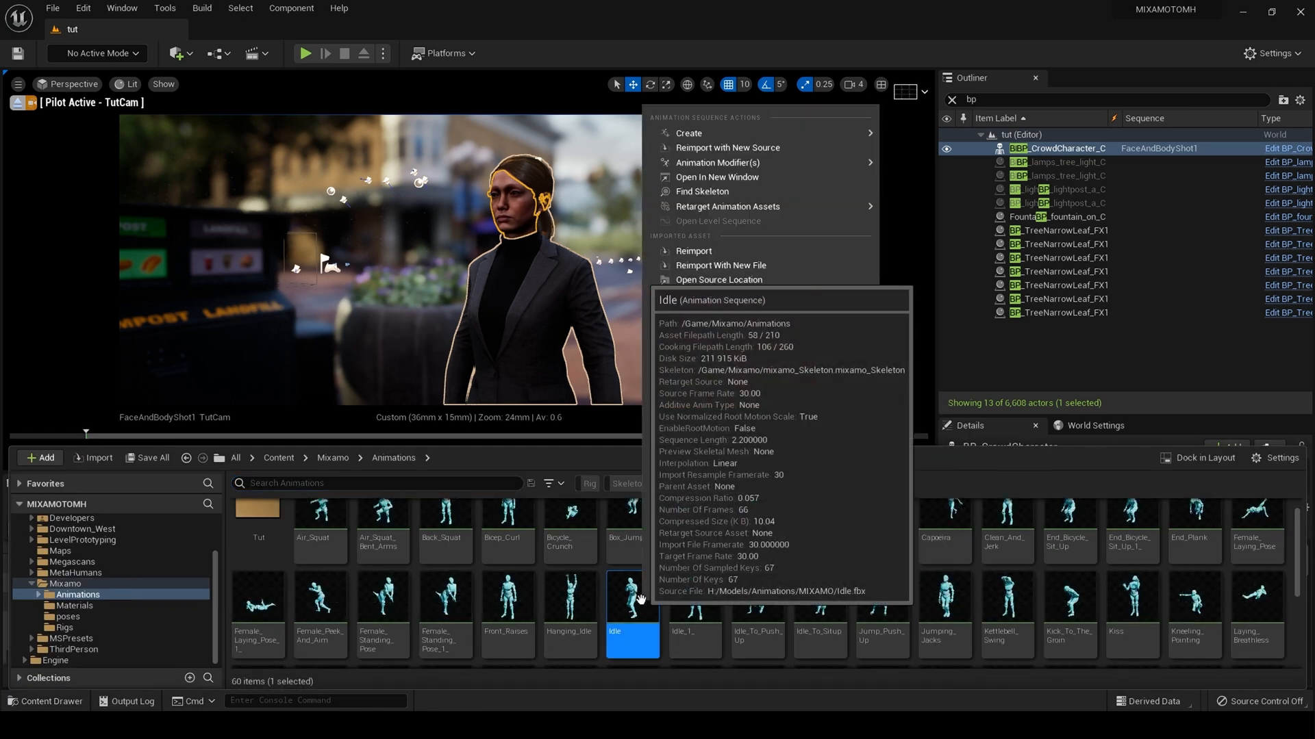
mouse_move(760, 207)
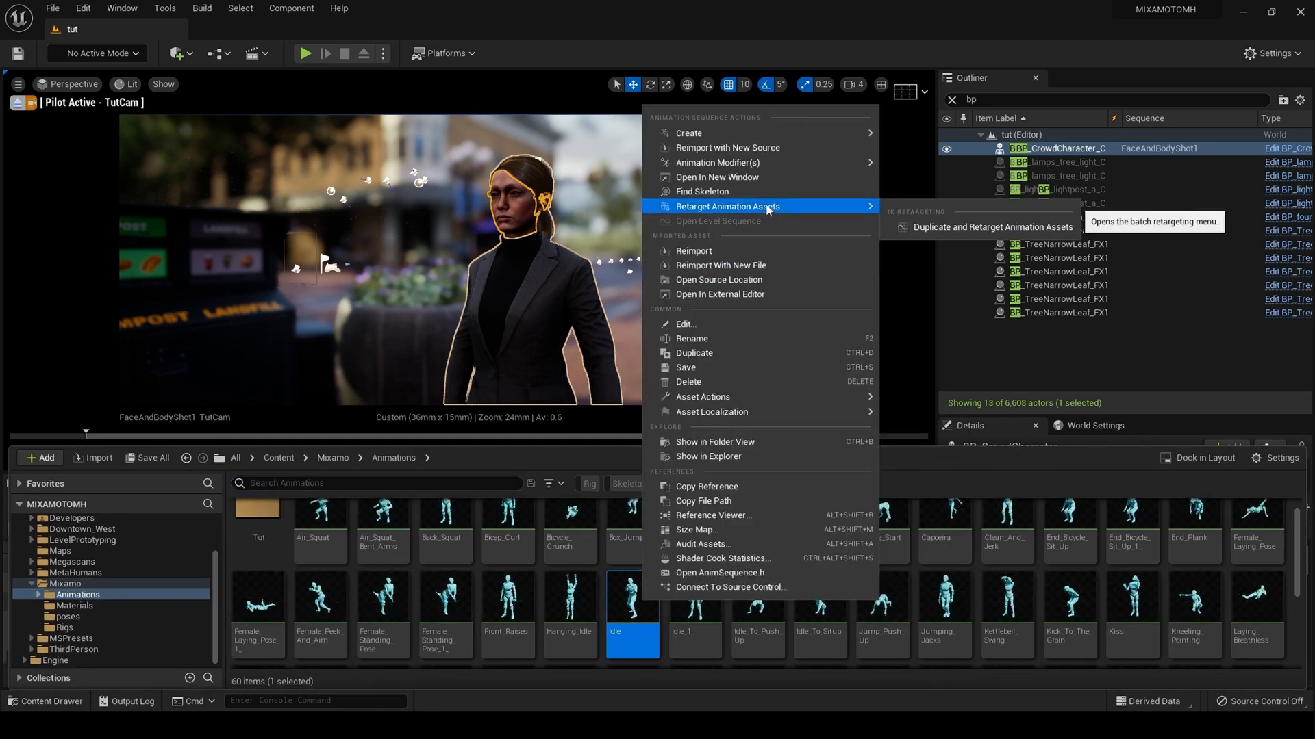
left_click(1016, 228)
left_click(901, 266)
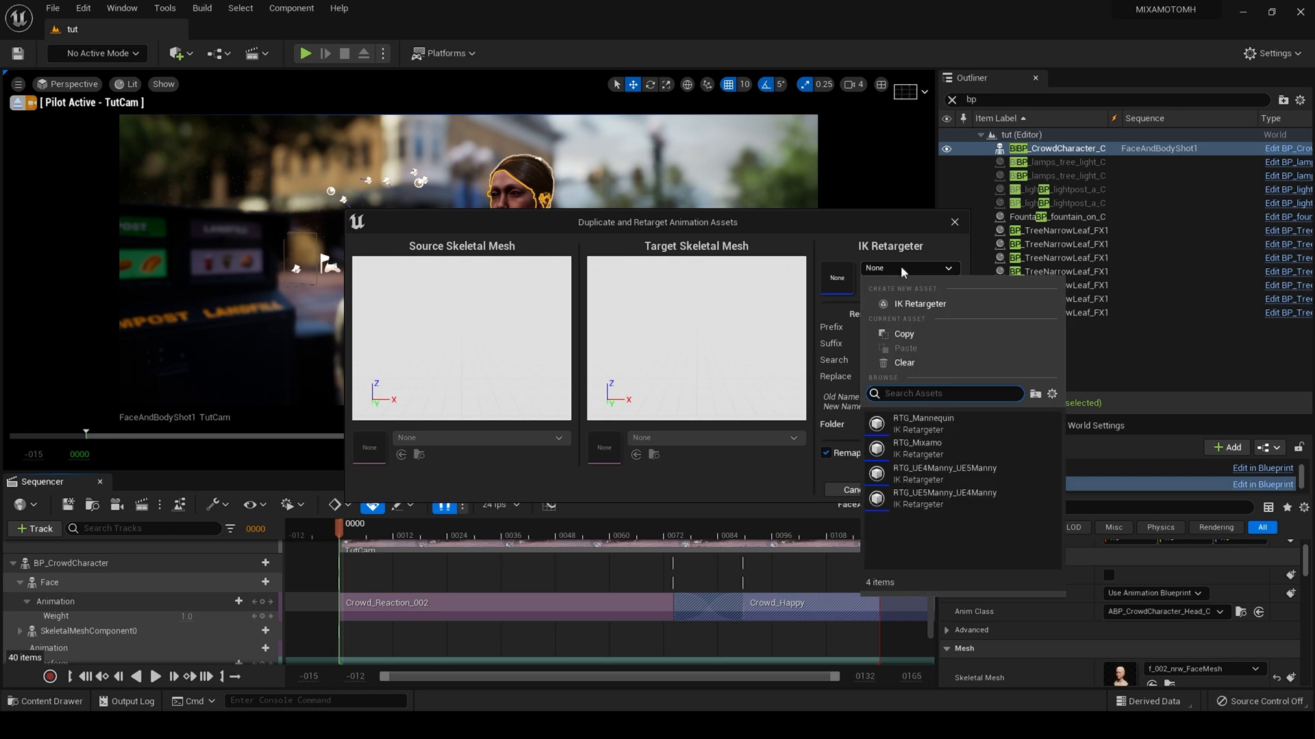
left_click(935, 448)
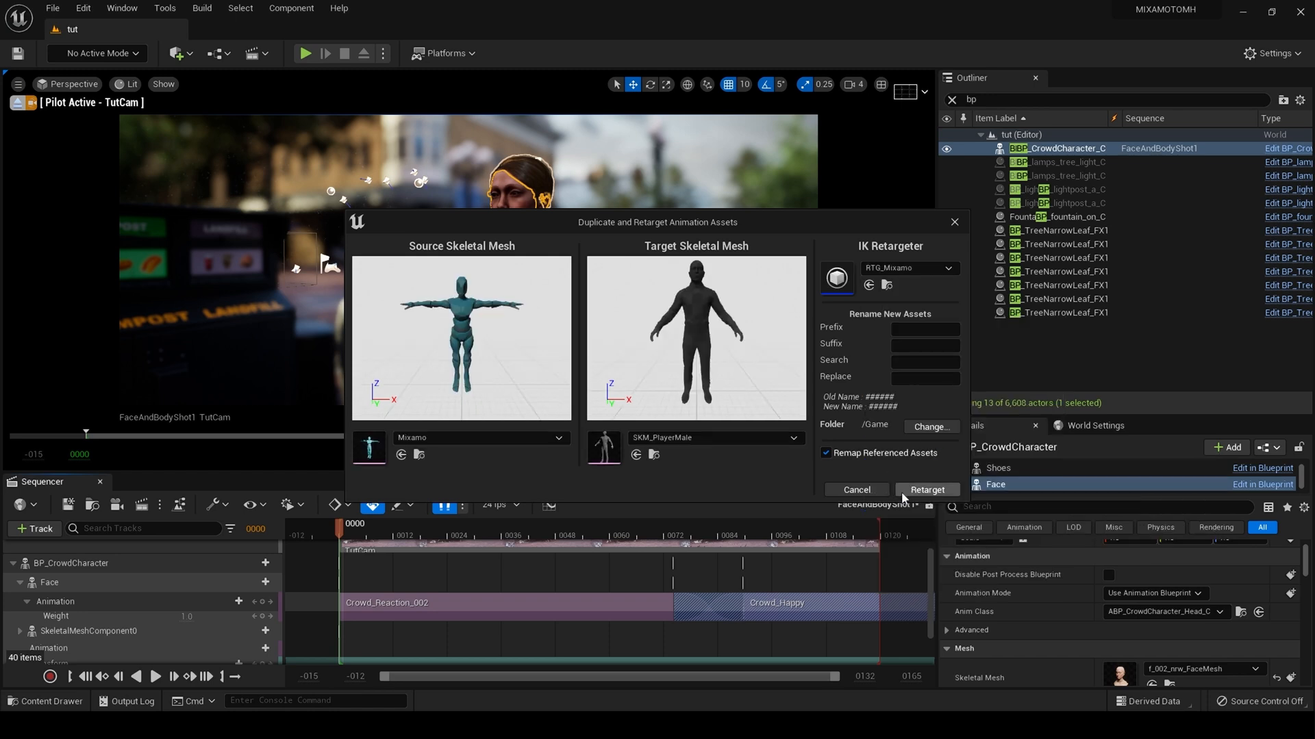
Set the retarget output folder to MetaHumans/Animations and retarget the Idle animation.
left_click(945, 428)
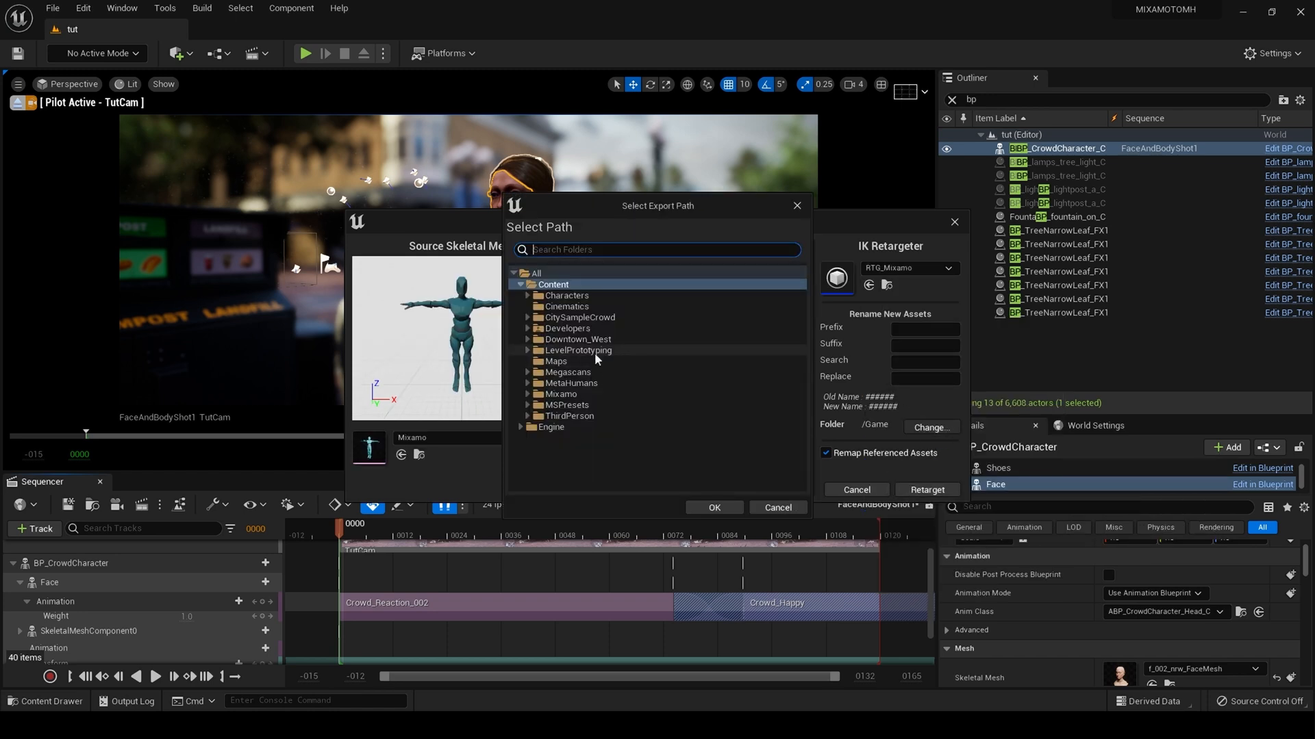
double_click(581, 383)
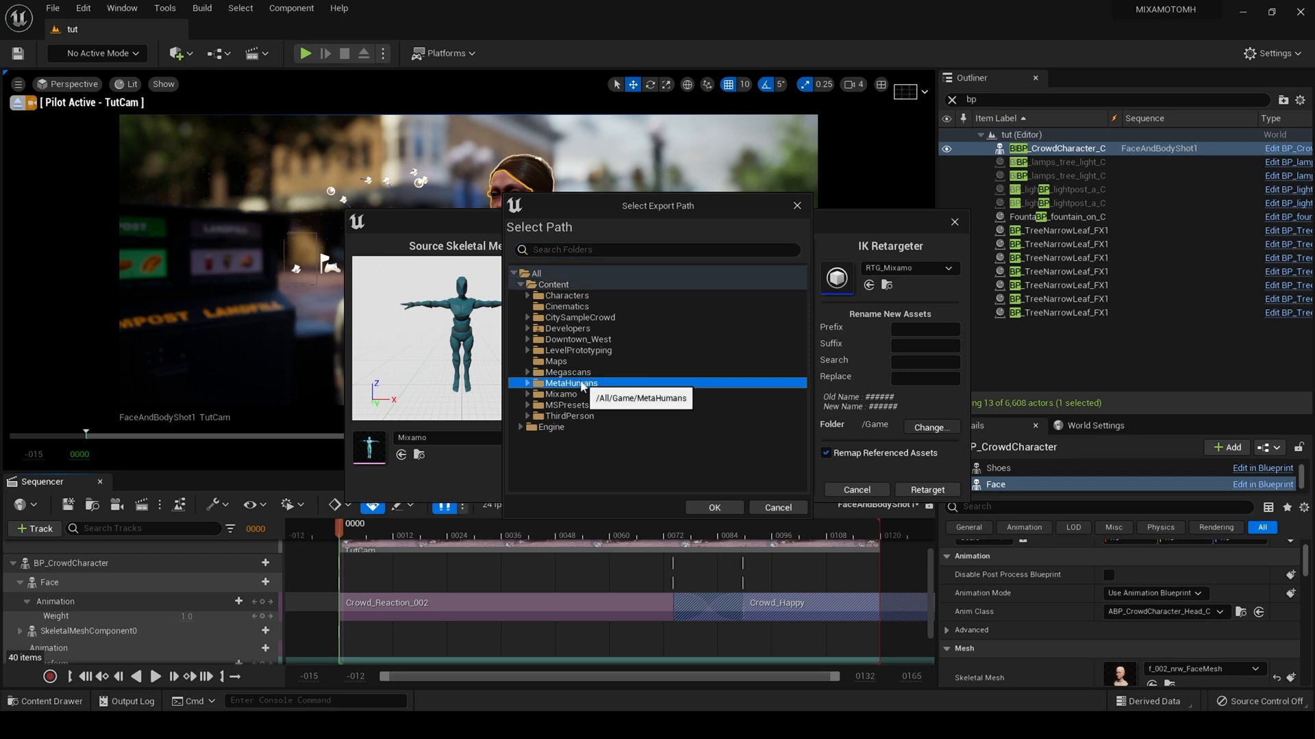
left_click(576, 394)
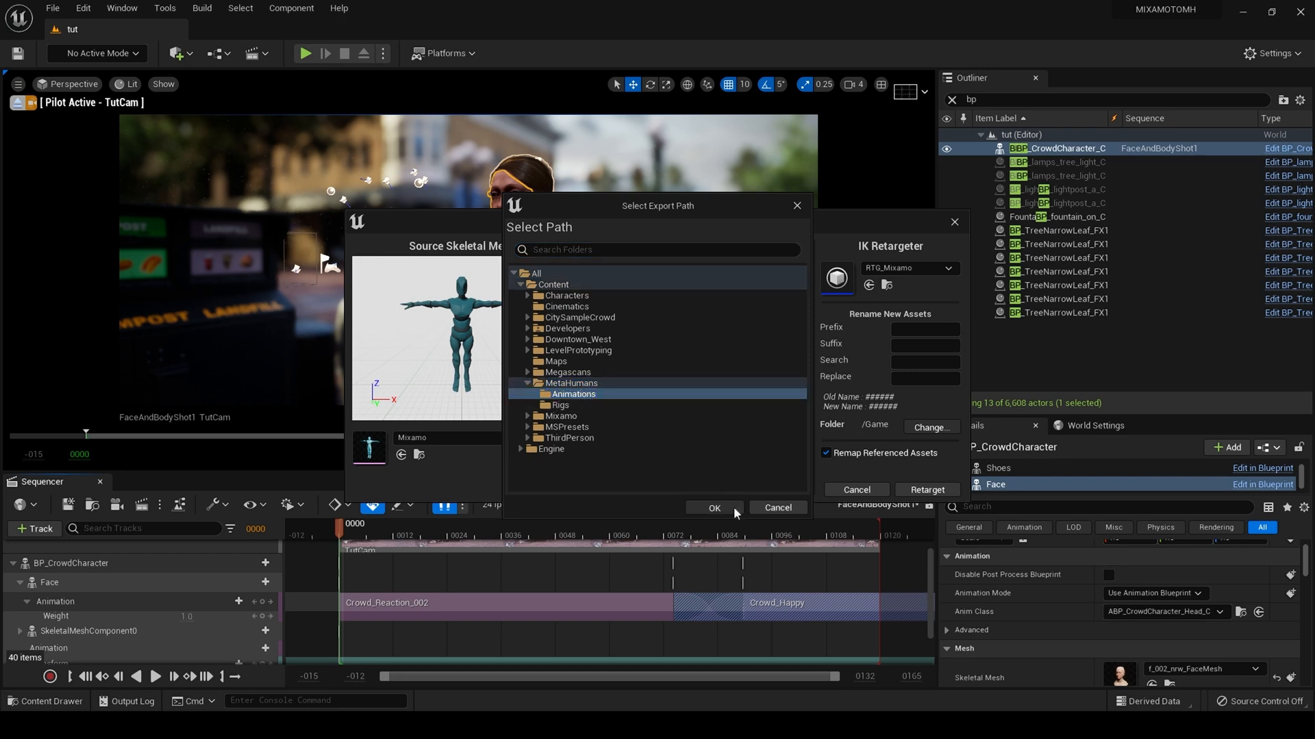
left_click(733, 507)
left_click(1003, 490)
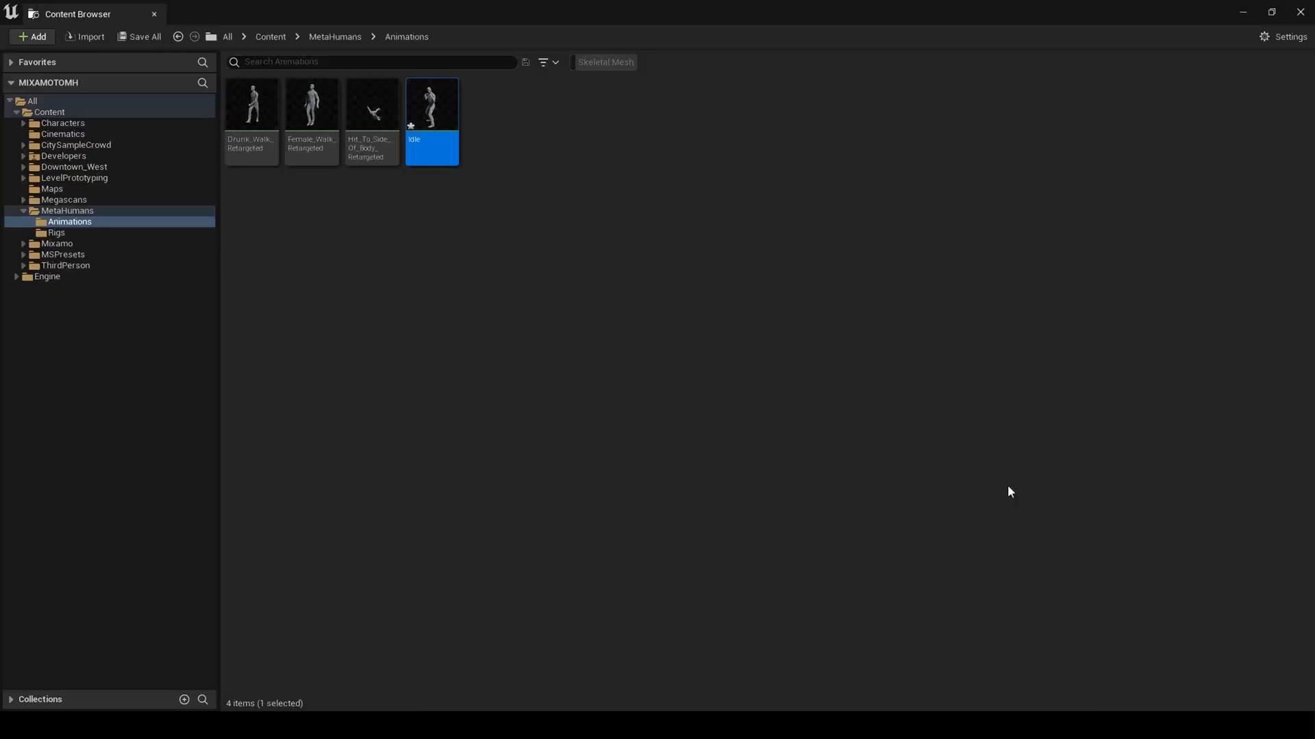
Preview the retargeted Idle animation, then close its editor and the Content Browser window.
double_click(447, 107)
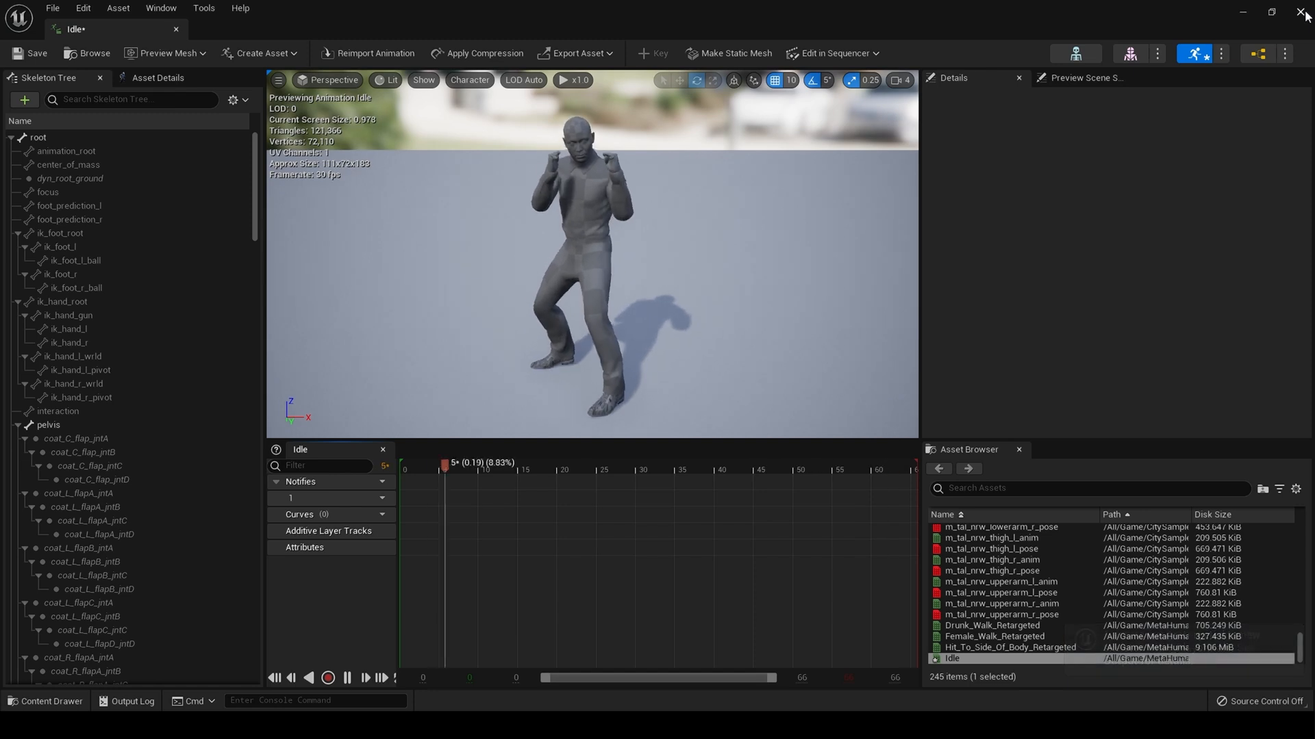
left_click(1301, 12)
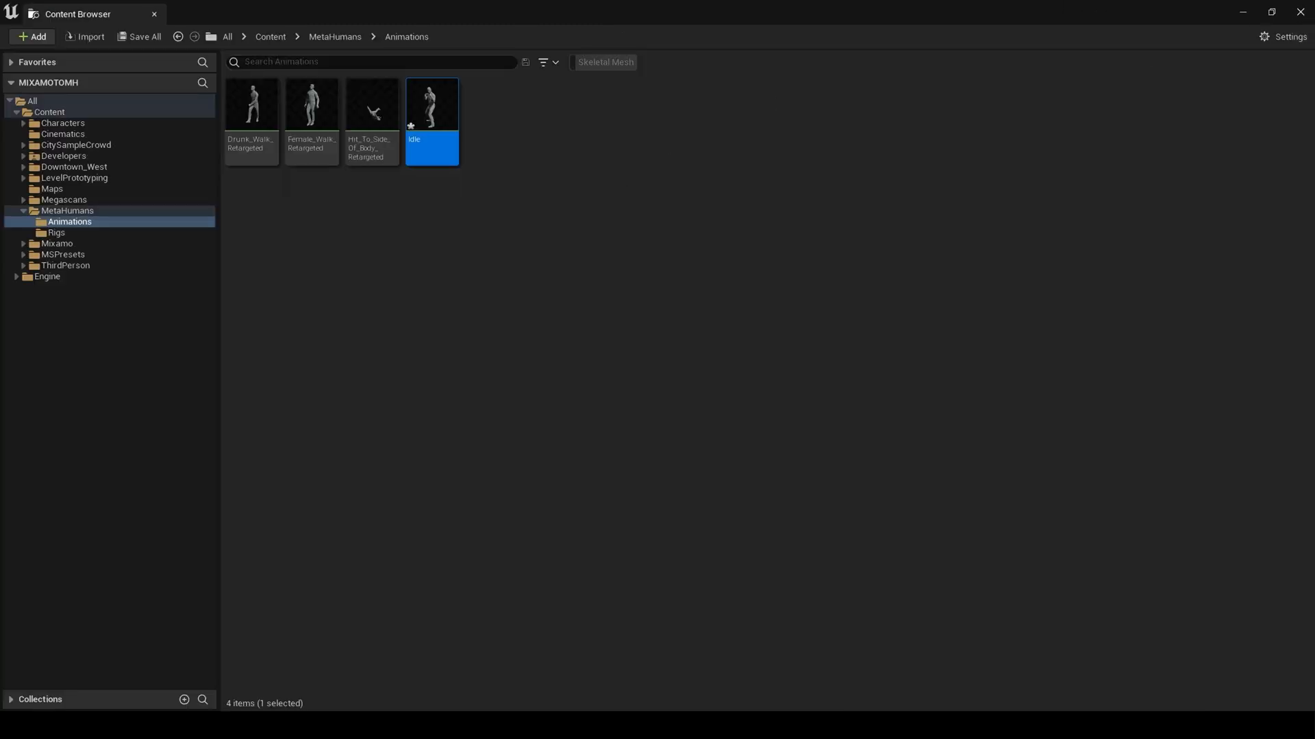
left_click(1300, 13)
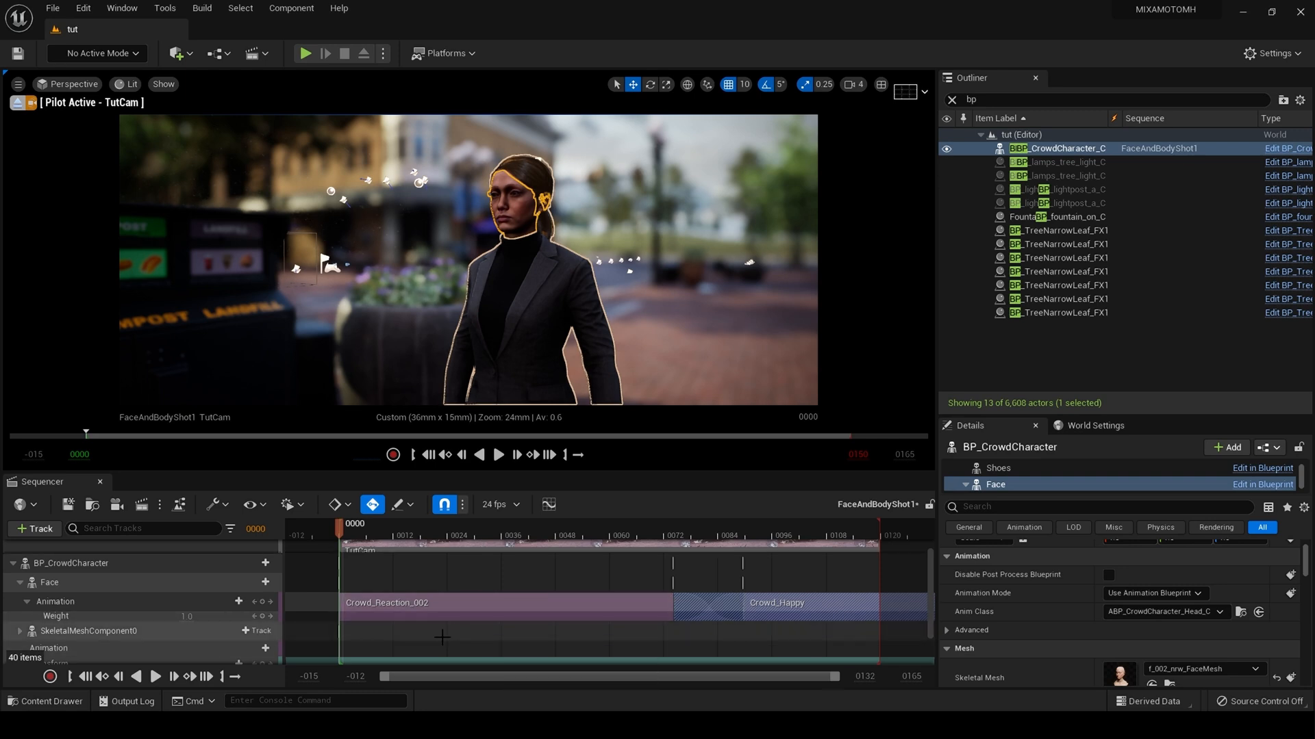
Add the retargeted Idle from MetaHumans/Animations to BP_CrowdCharacter's body Animation track at frame 0 and play the shot.
scroll(163, 623, "down", 1)
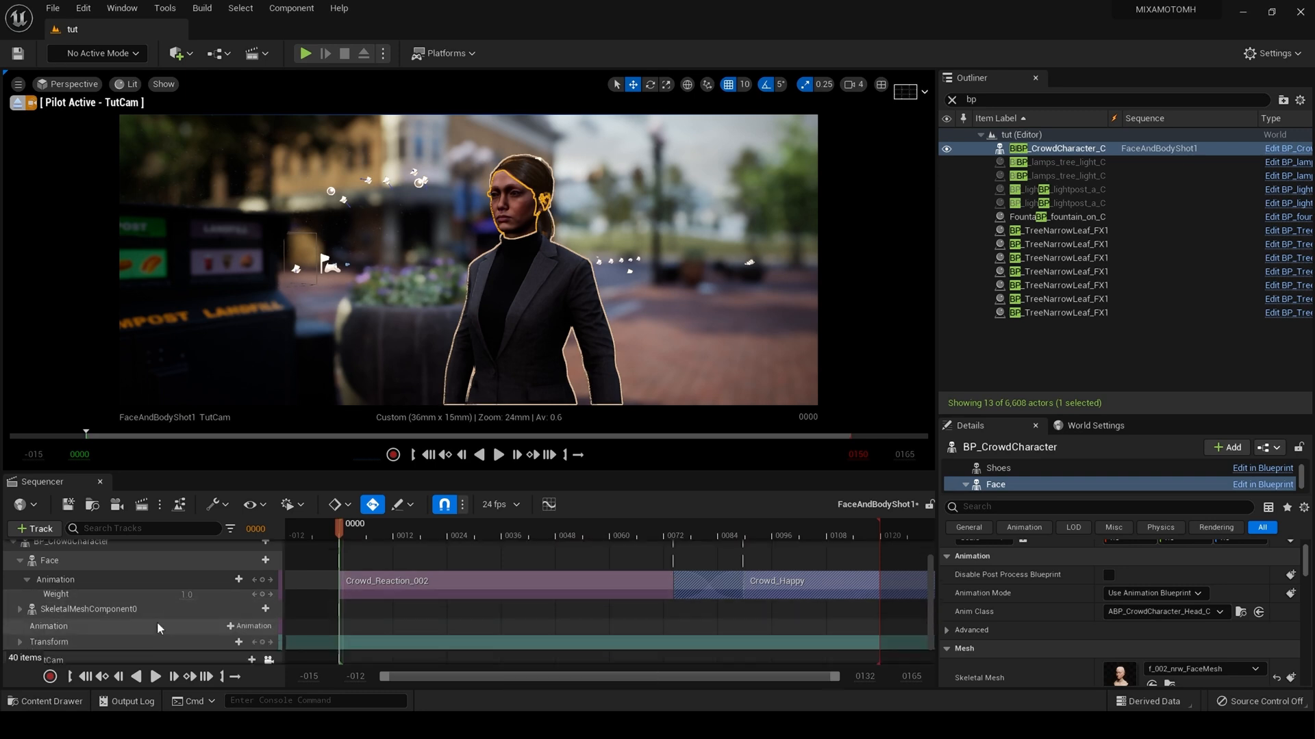
left_click(76, 611)
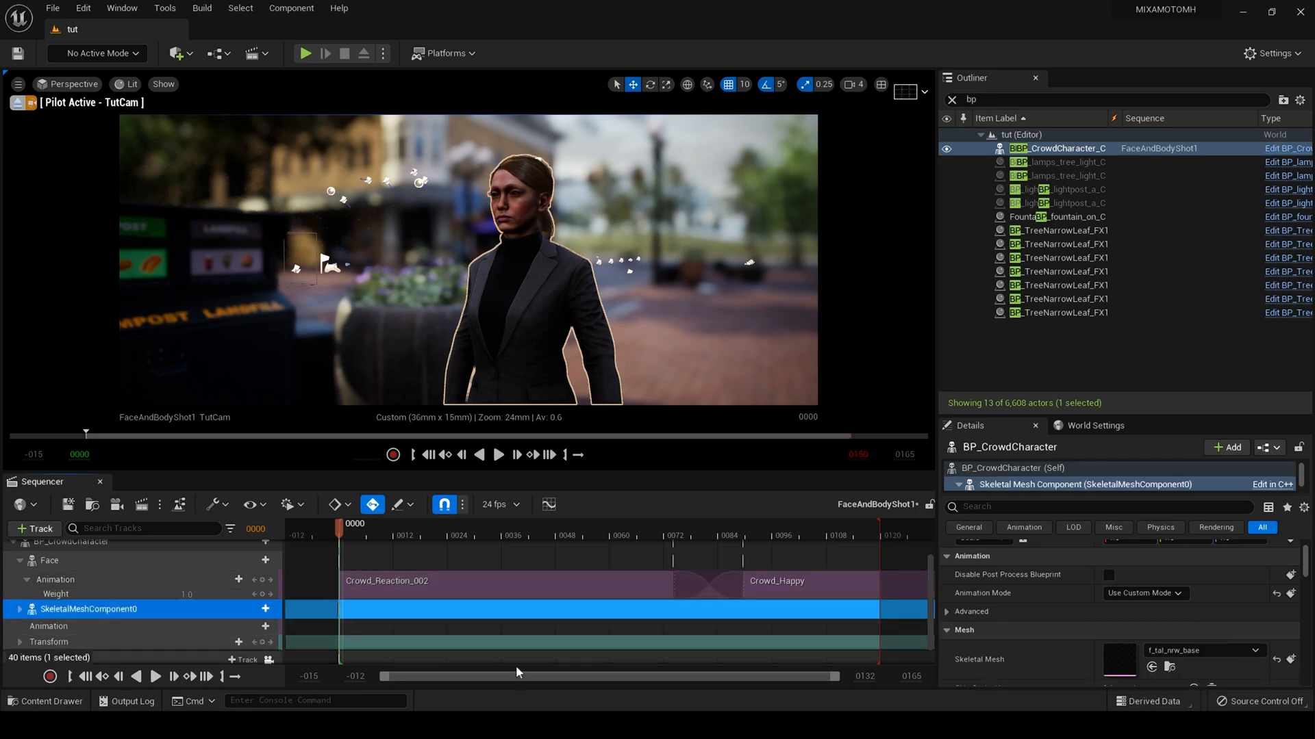
left_click(36, 629)
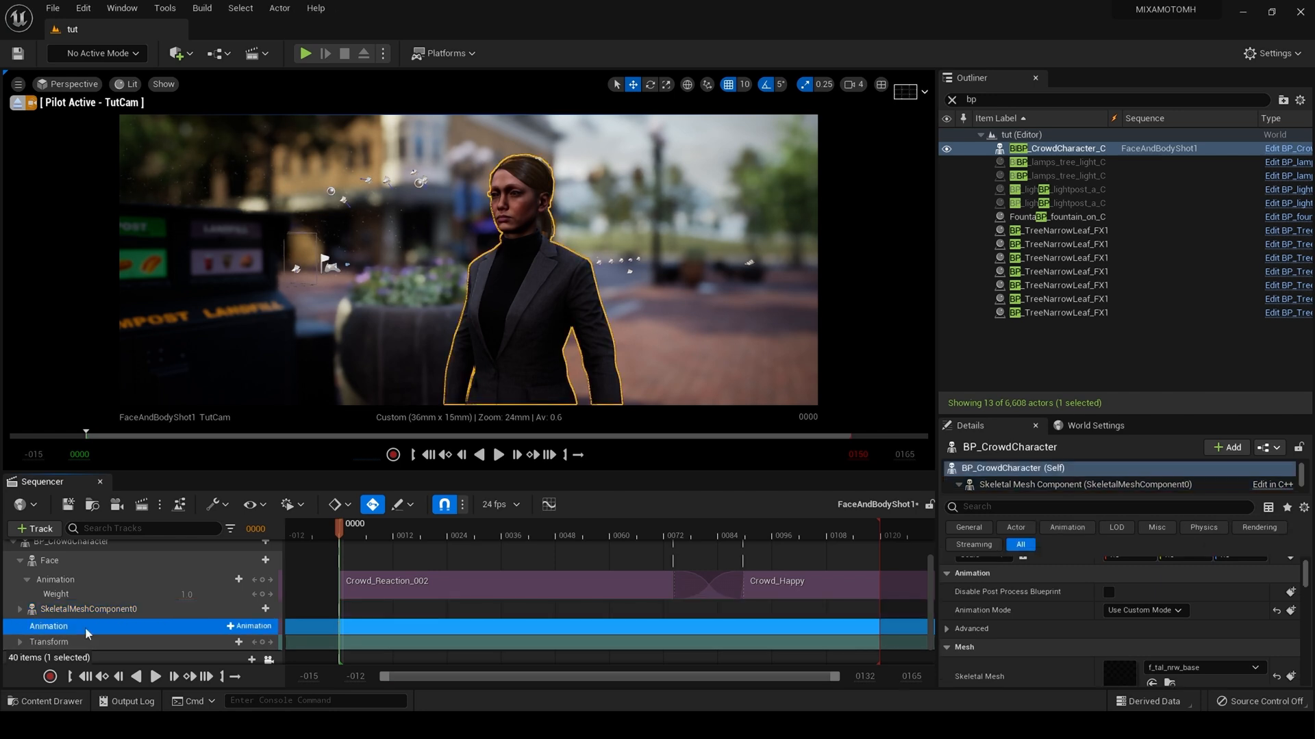
scroll(397, 606, "down", 1)
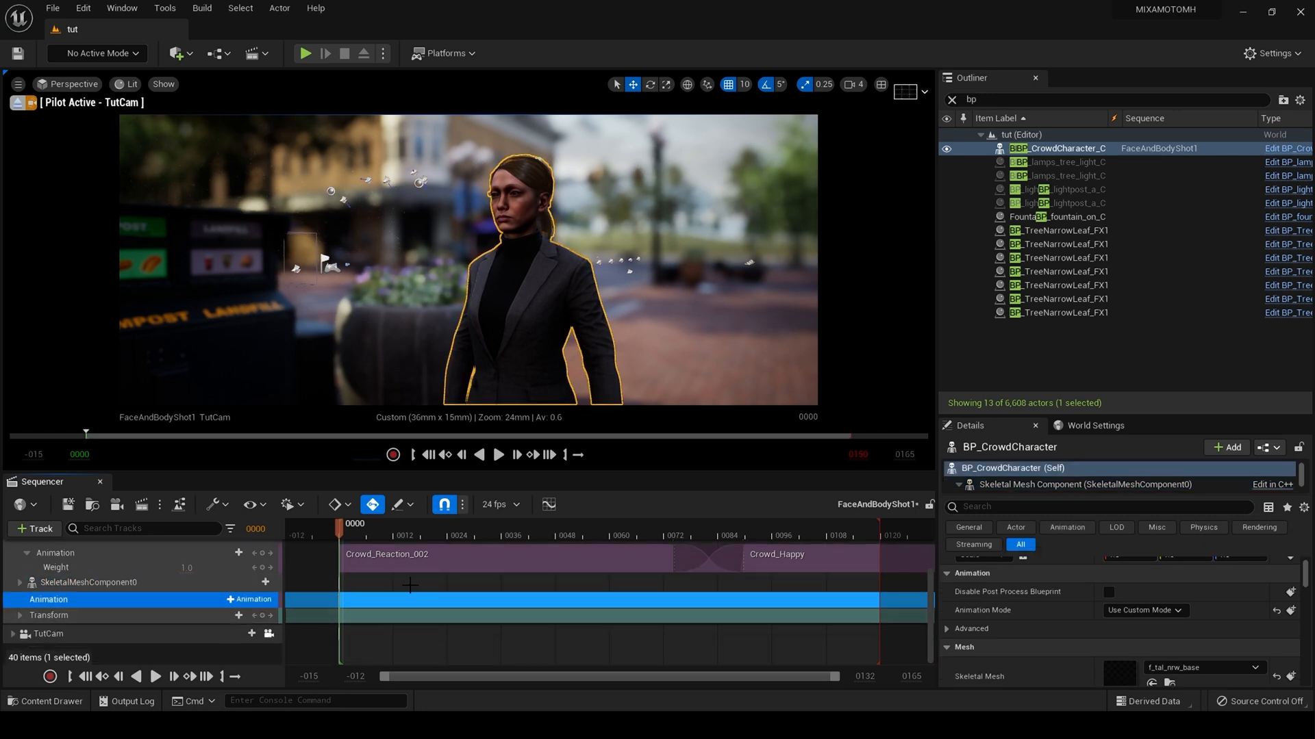
left_click(249, 600)
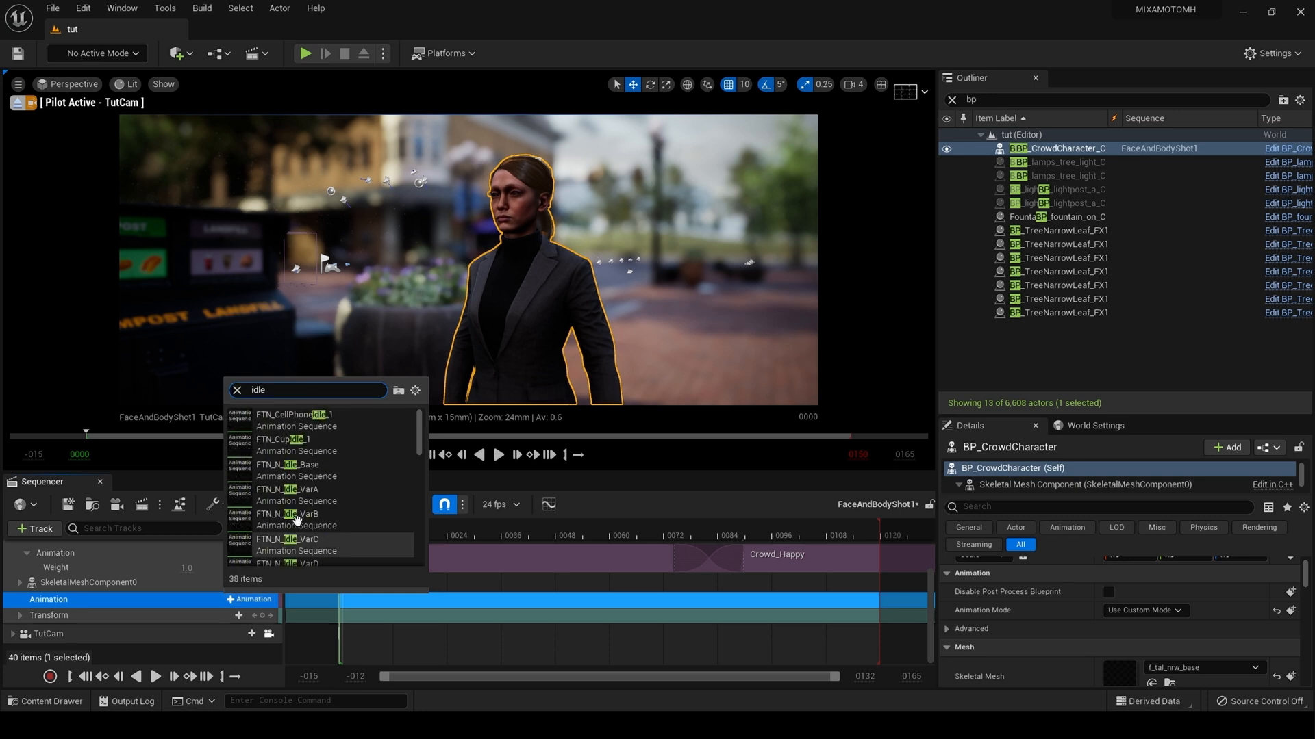
scroll(320, 530, "down", 12)
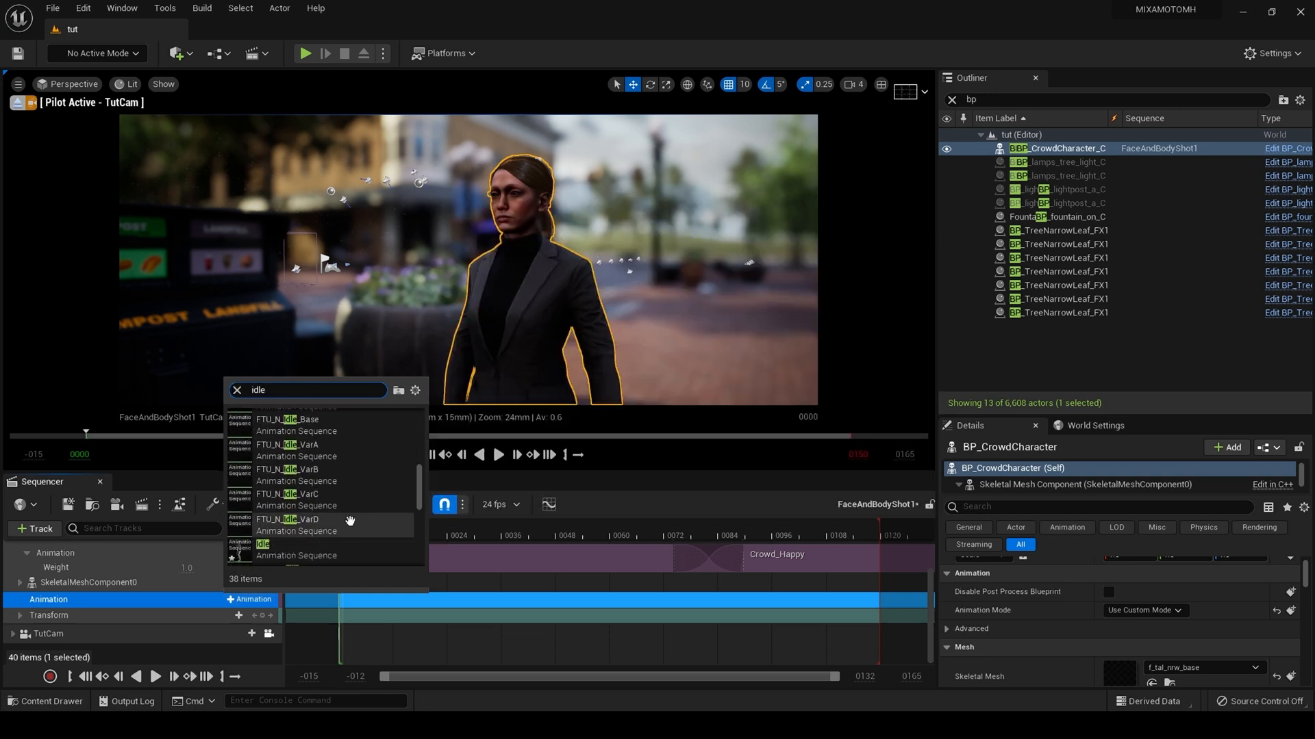
mouse_move(332, 549)
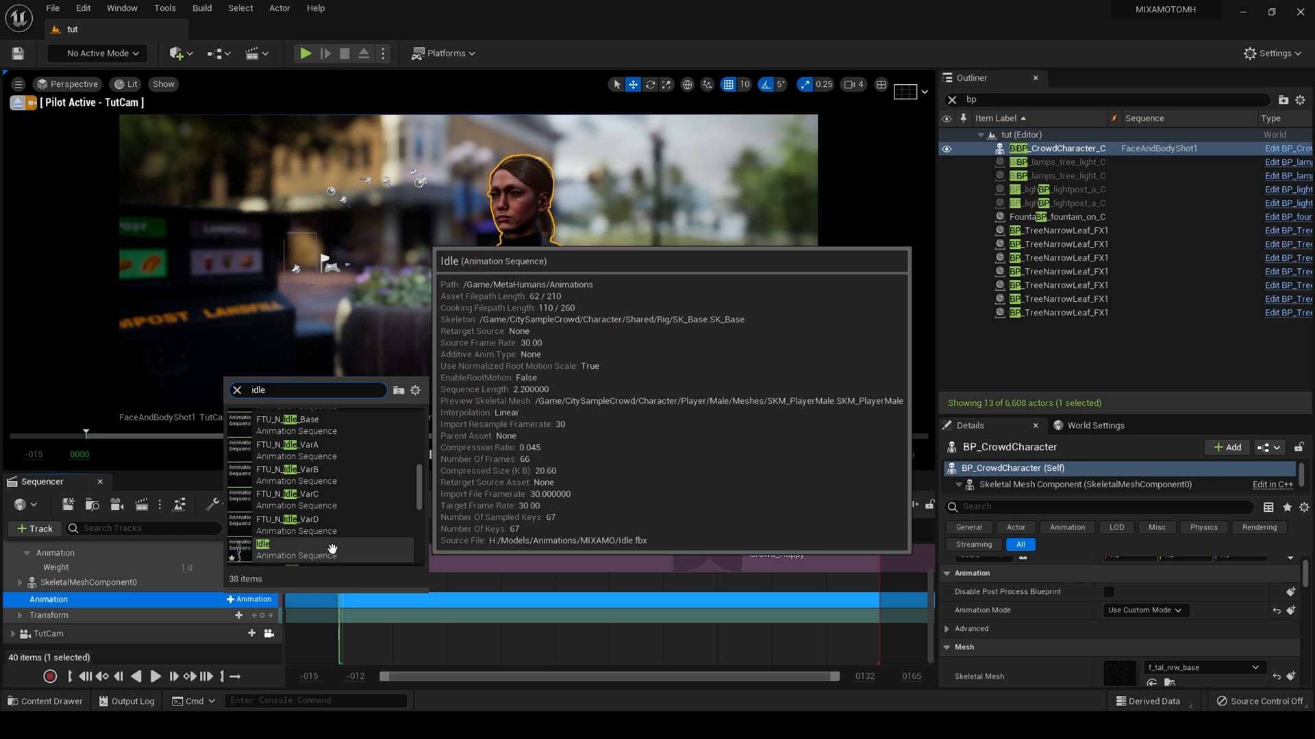
left_click(332, 549)
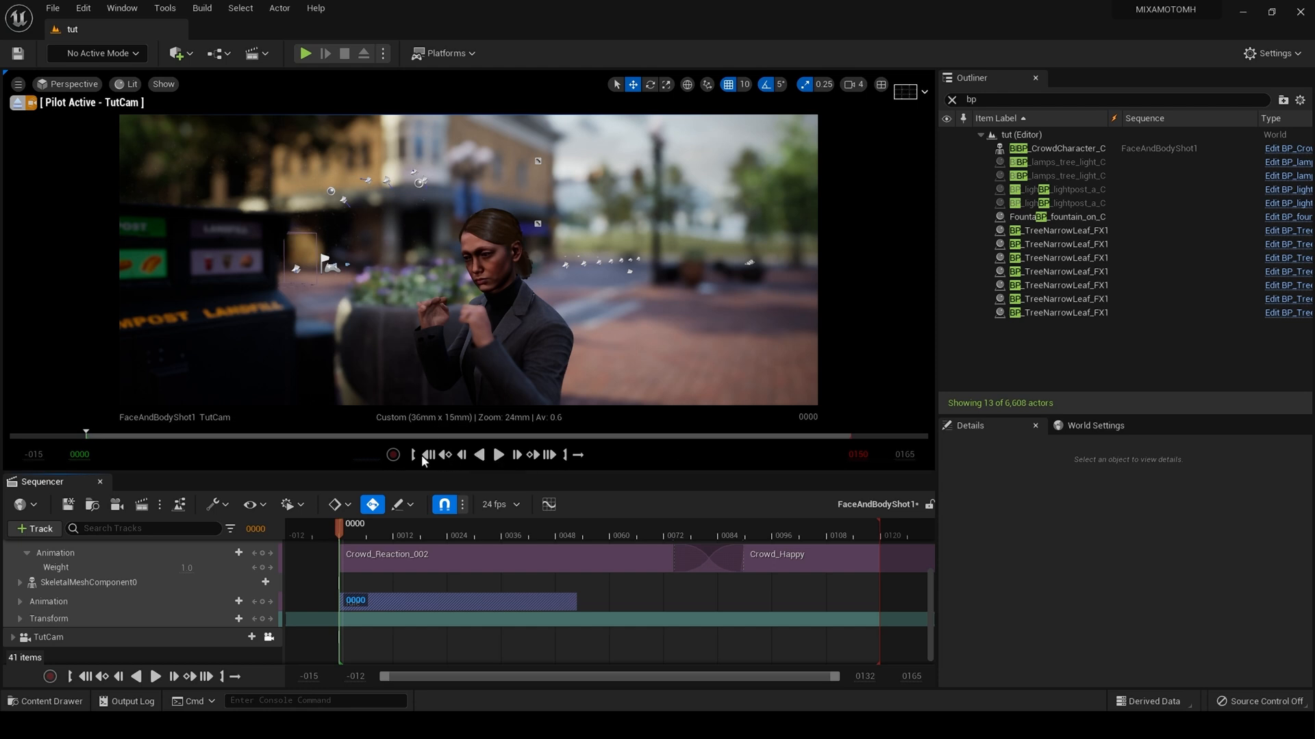
left_click(498, 456)
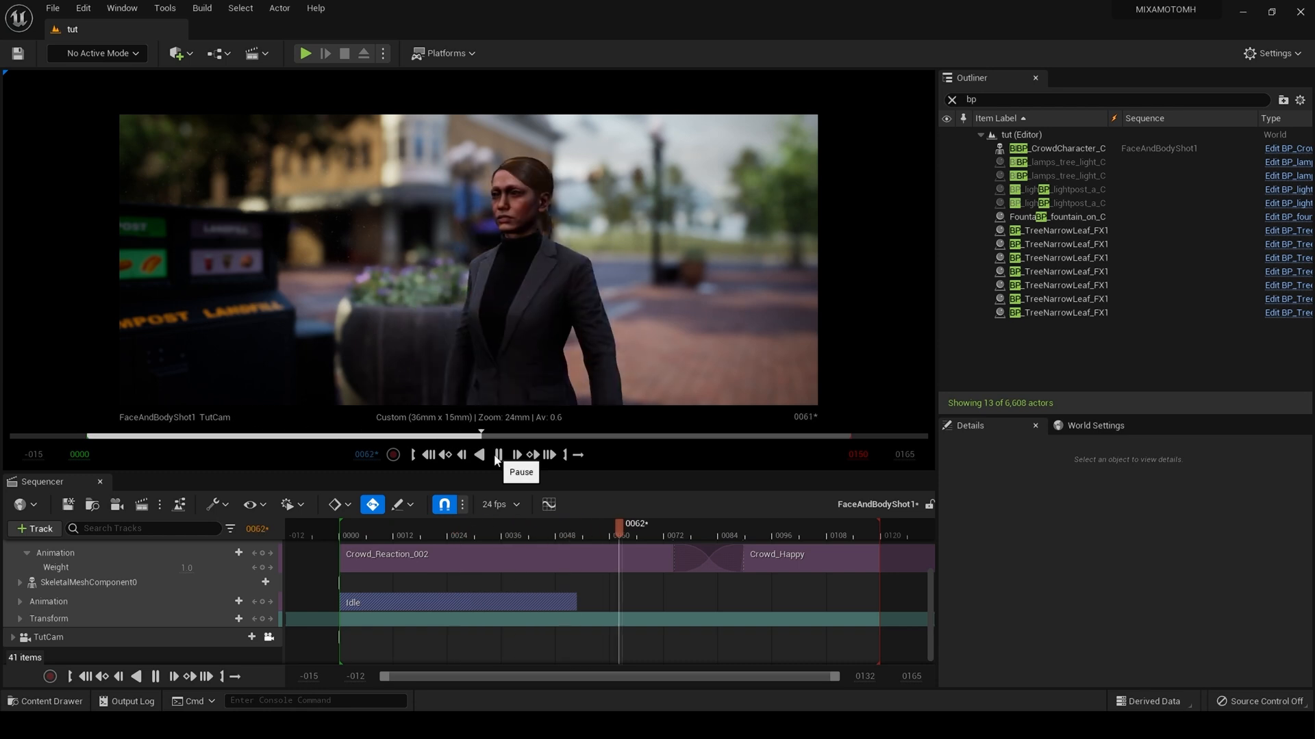
key("space")
Extend the Idle section on the body Animation track to the shot's end at frame 120 and replay from the start.
left_click(426, 602)
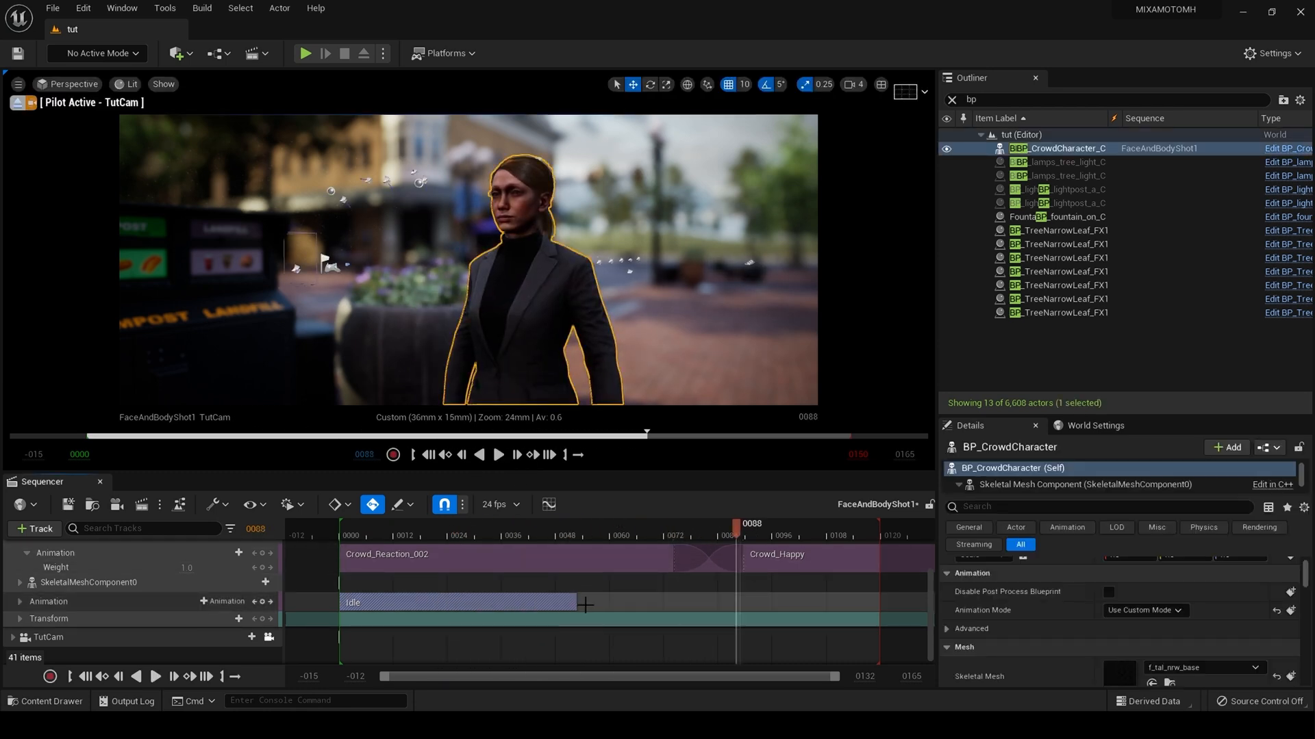
left_click_drag(574, 602, 886, 612)
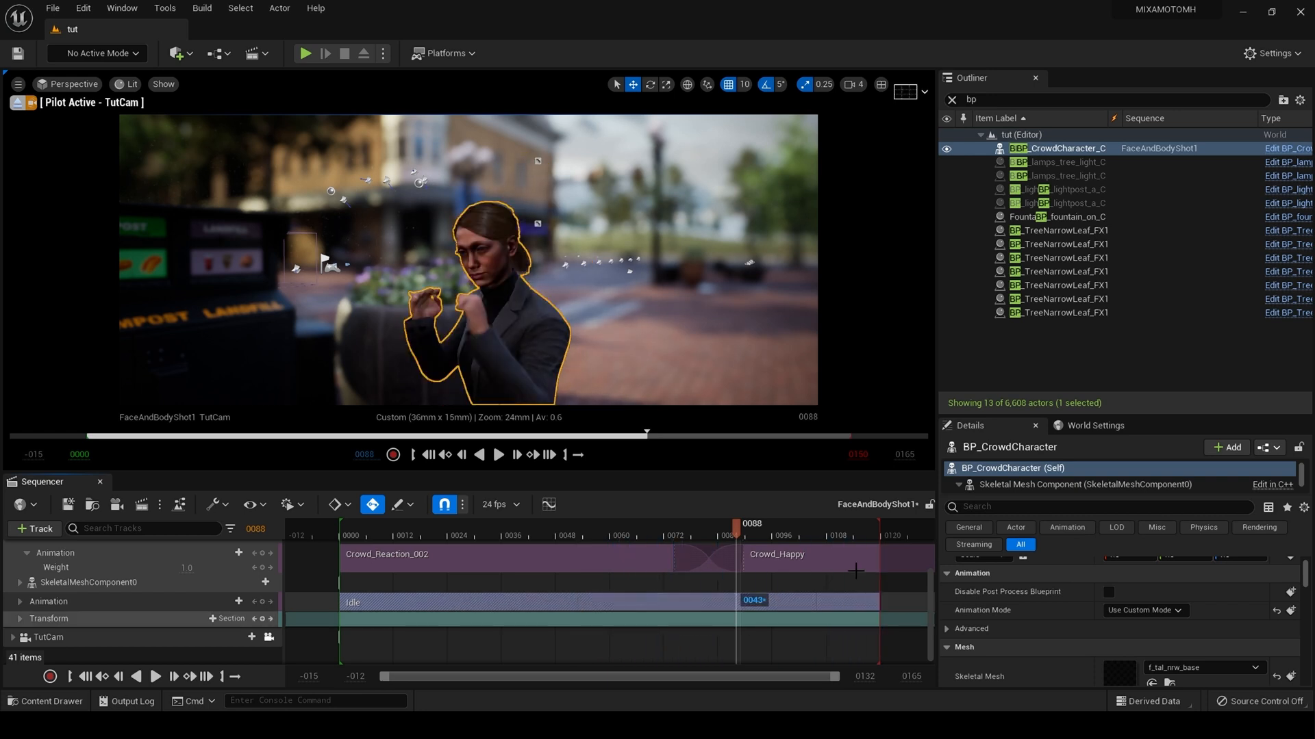
left_click(430, 457)
left_click(497, 456)
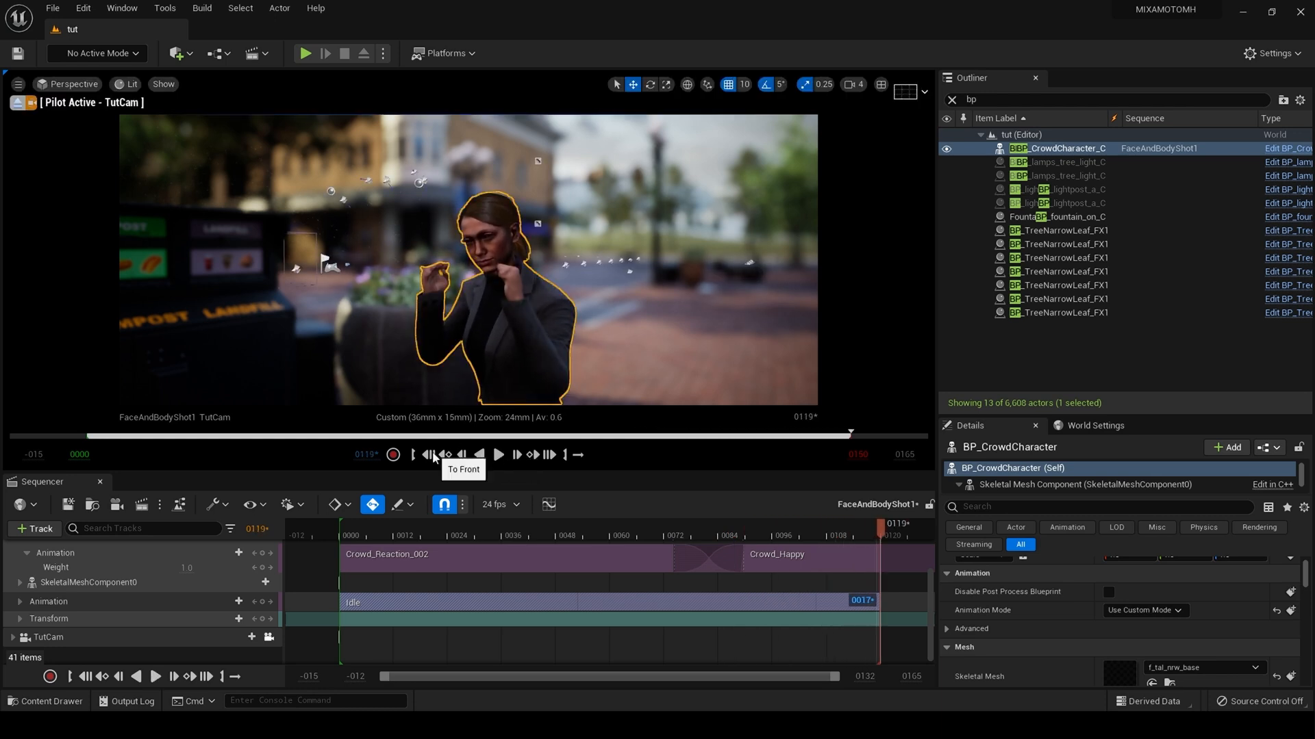
left_click(433, 456)
left_click(496, 456)
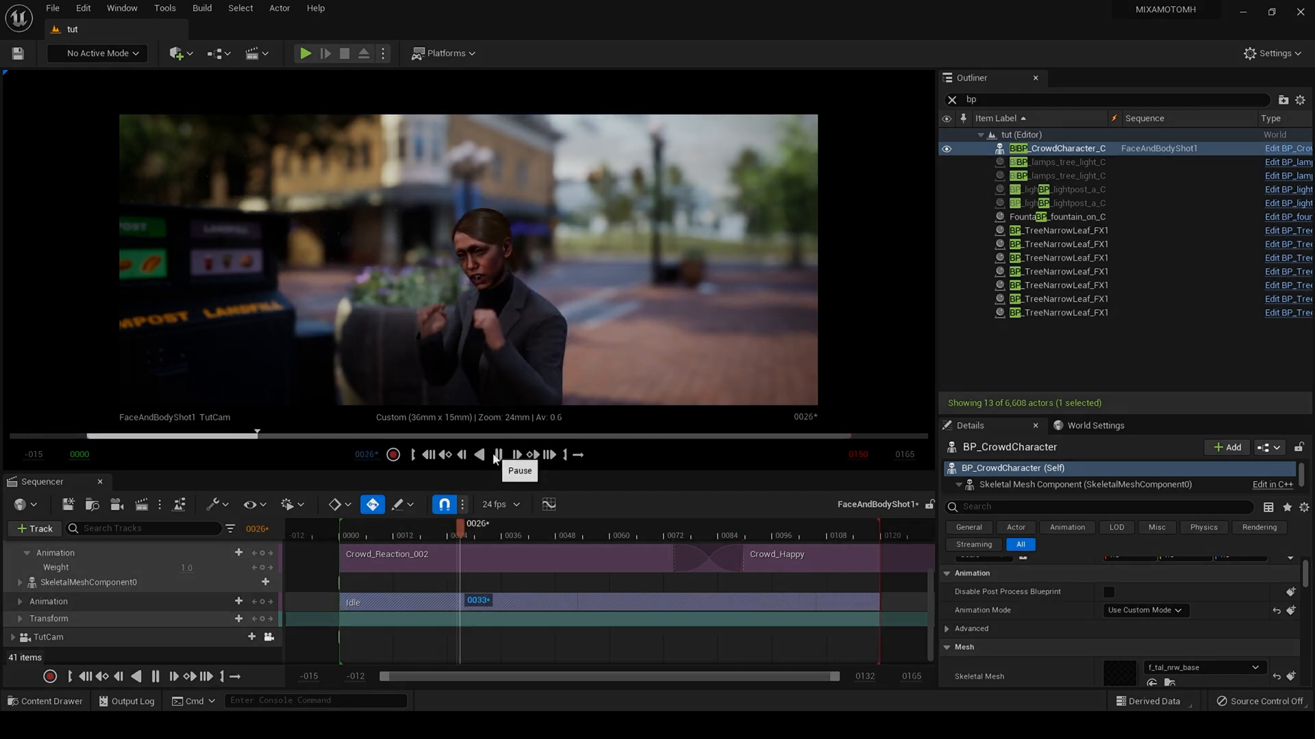